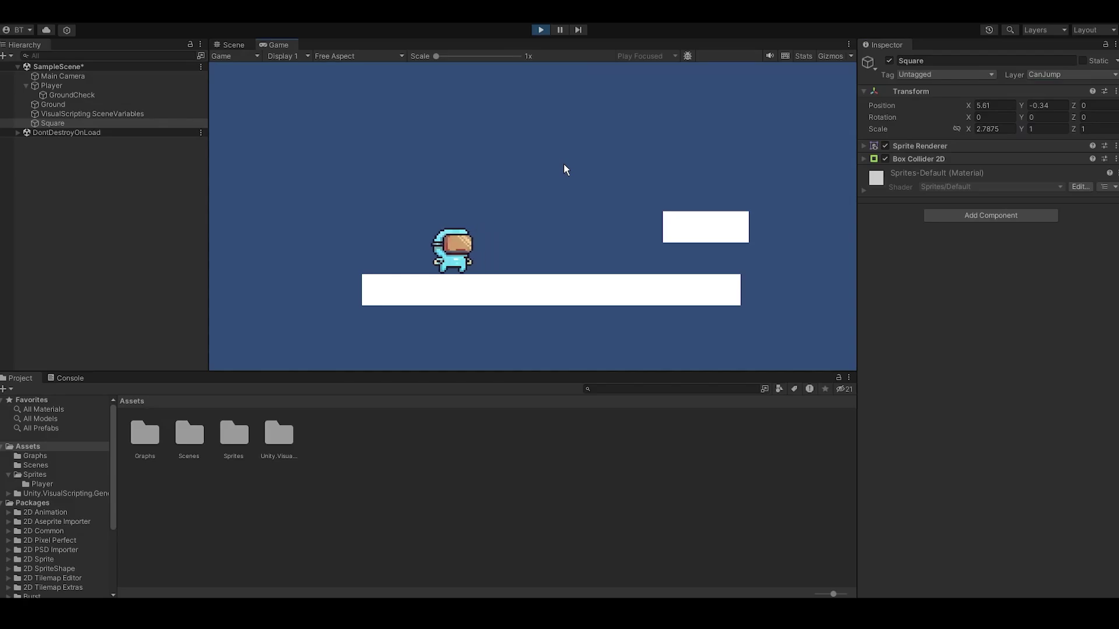
Play the scene: run right, jump twice onto the upper-right platform, then run left and back right
key("Right")
key("space")
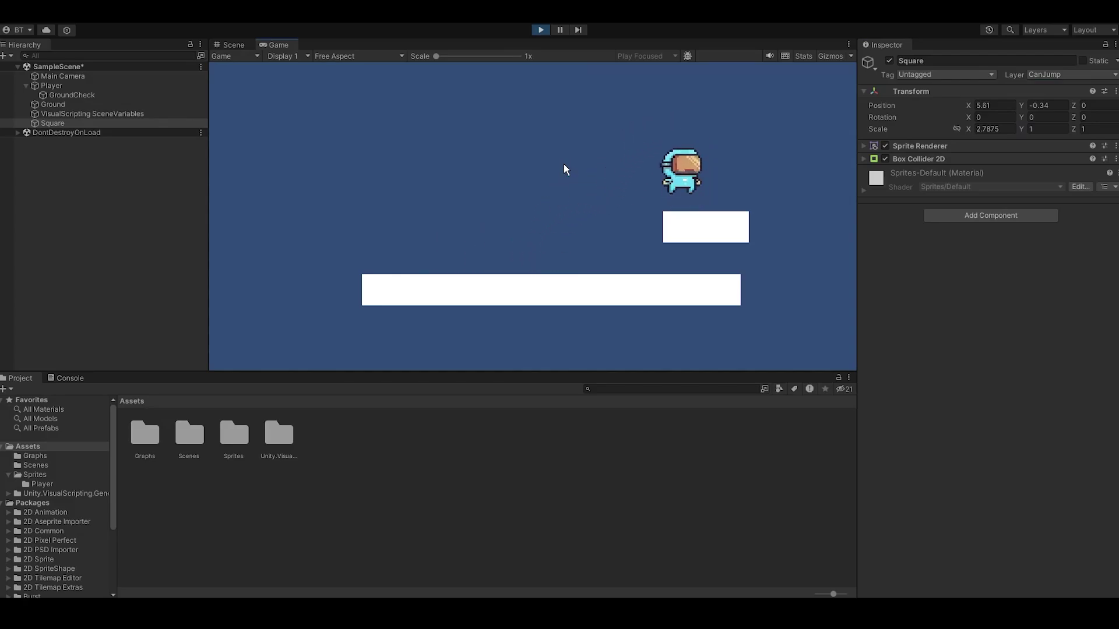
key("space")
key("Left")
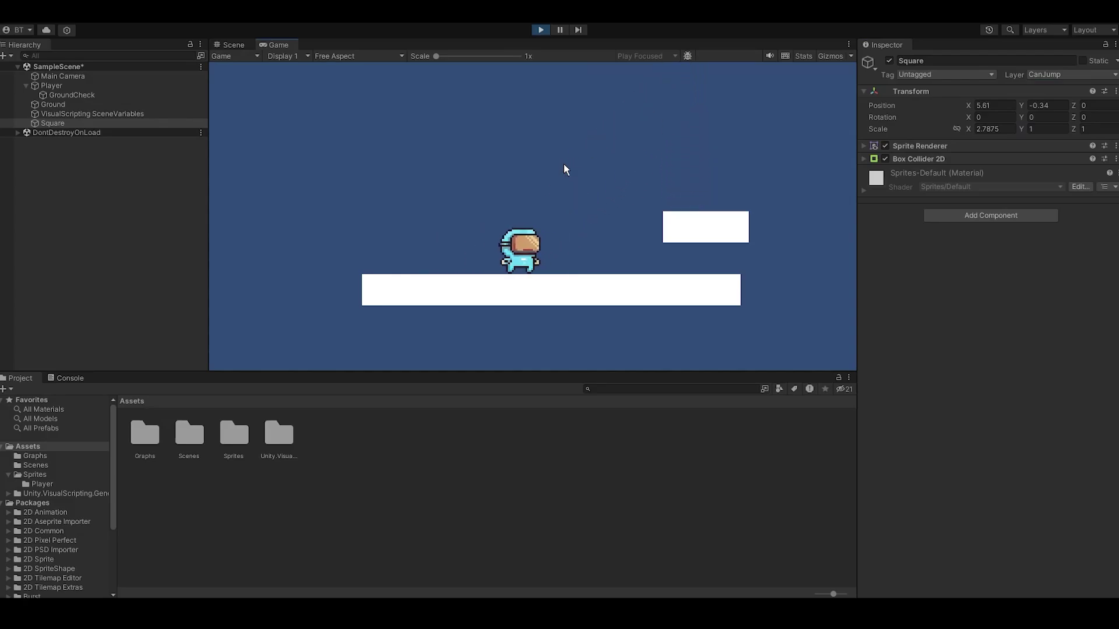
key("Right")
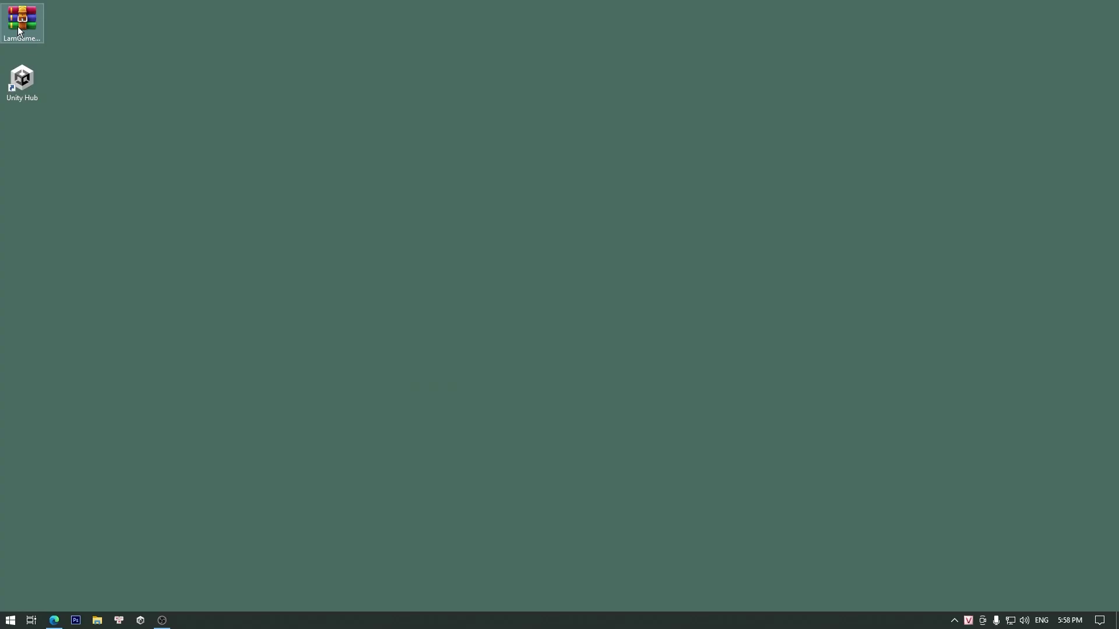
Extract the downloaded sprite archive onto the desktop and open the extracted folder
right_click(19, 32)
left_click(57, 72)
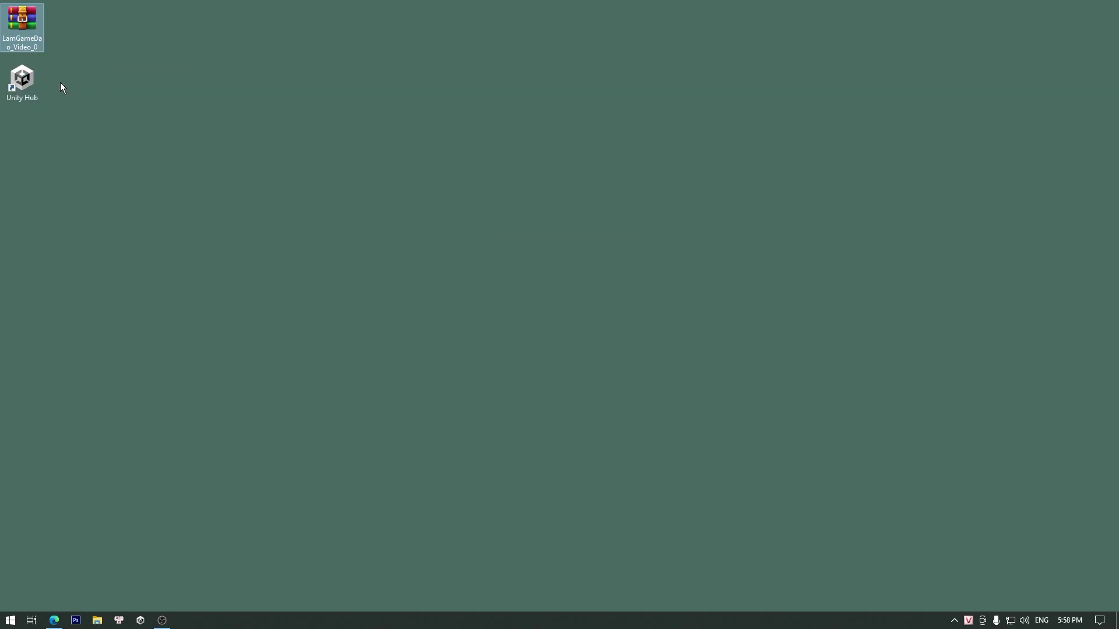
double_click(35, 138)
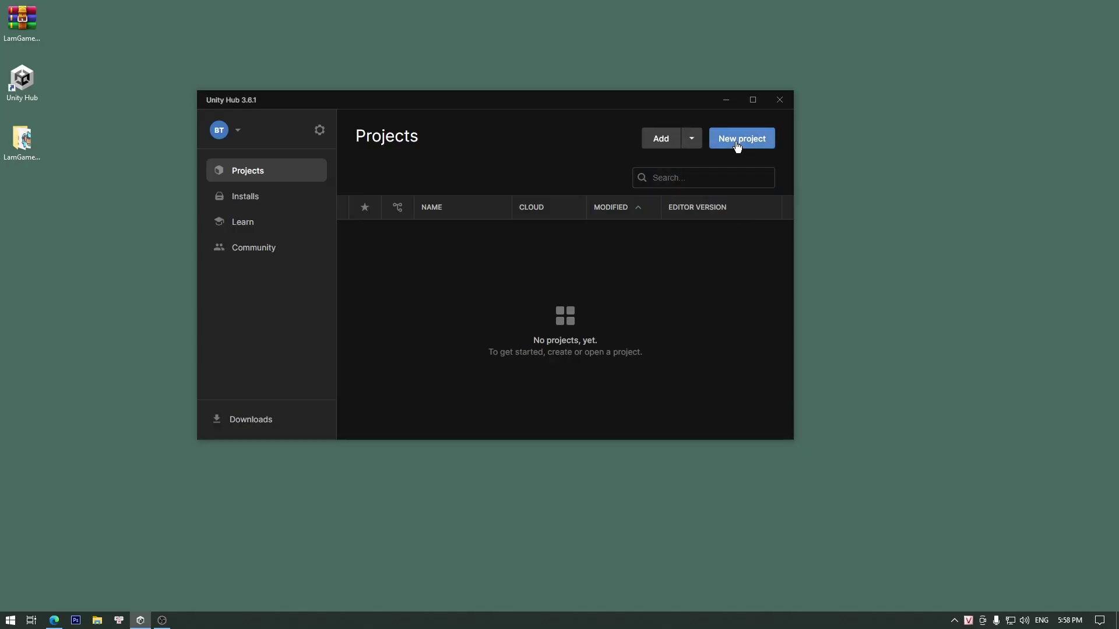
Start a new Unity Hub project from the 2D core template named '2D Game'
left_click(738, 146)
left_click(413, 223)
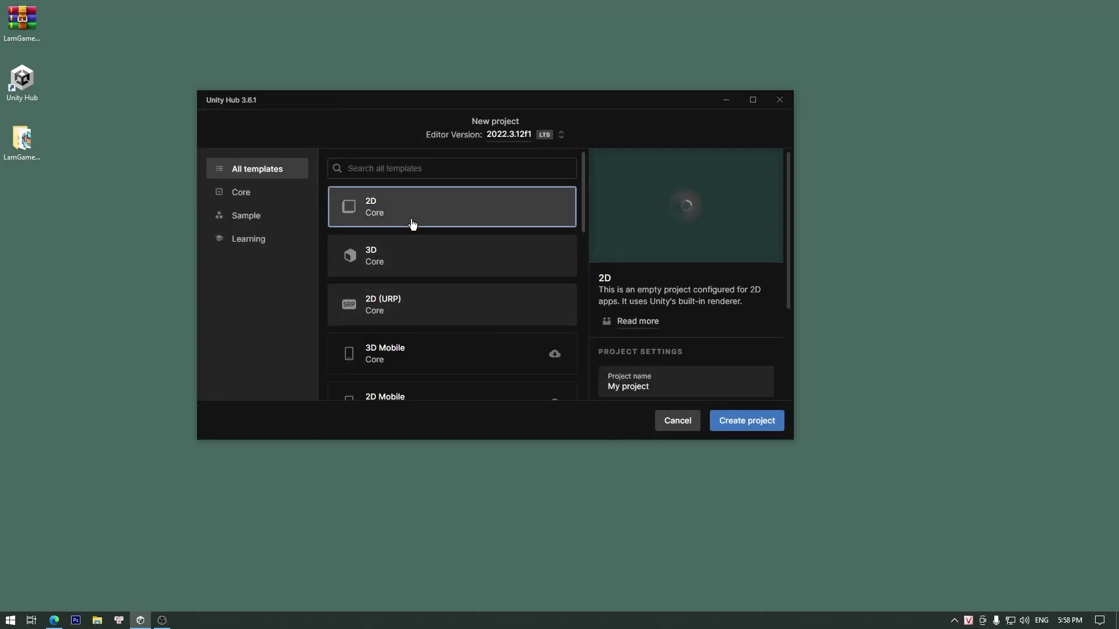
scroll(688, 303, "down", 2)
triple_click(641, 269)
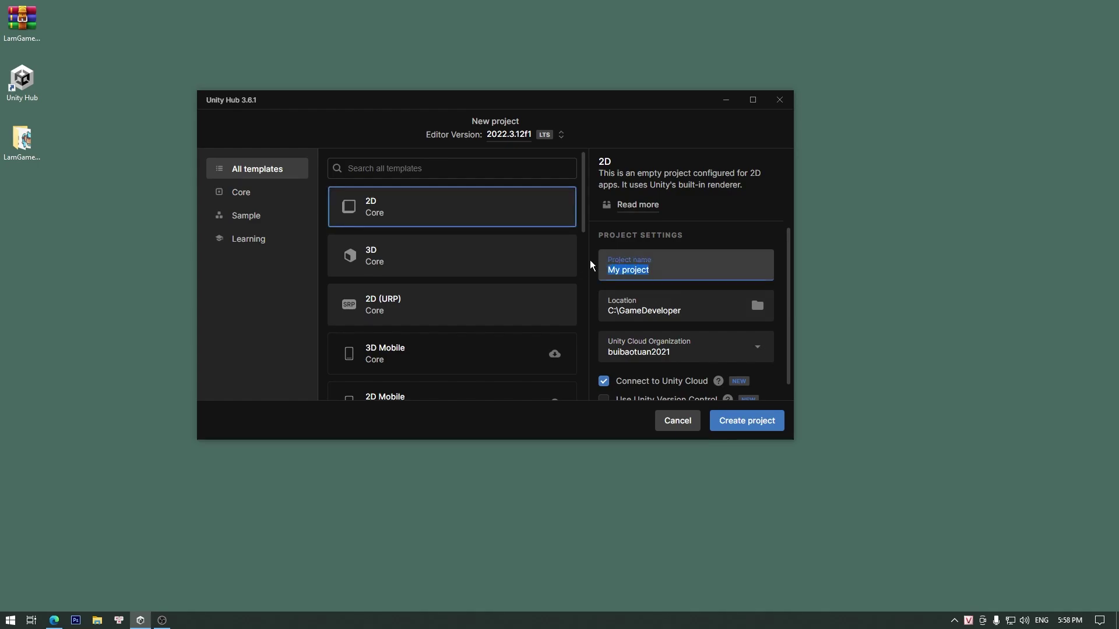
type("2D ")
type("Game")
Save it in a new Desktop\2D Game folder, turn off Unity Cloud, and create the project
left_click(757, 305)
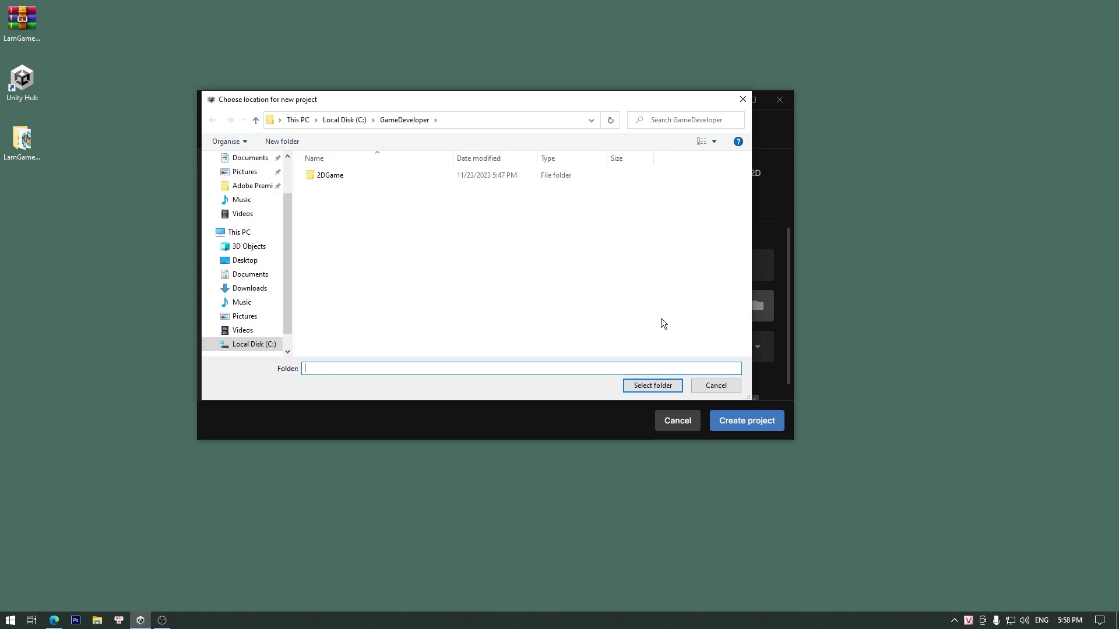
left_click(248, 259)
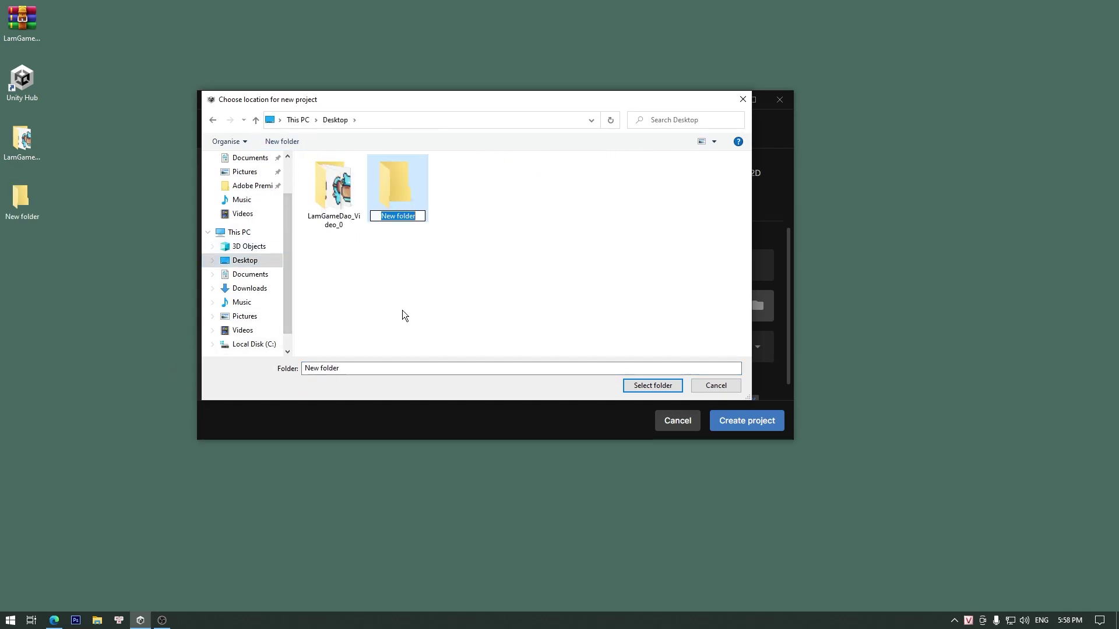
type("2D Game")
left_click(628, 387)
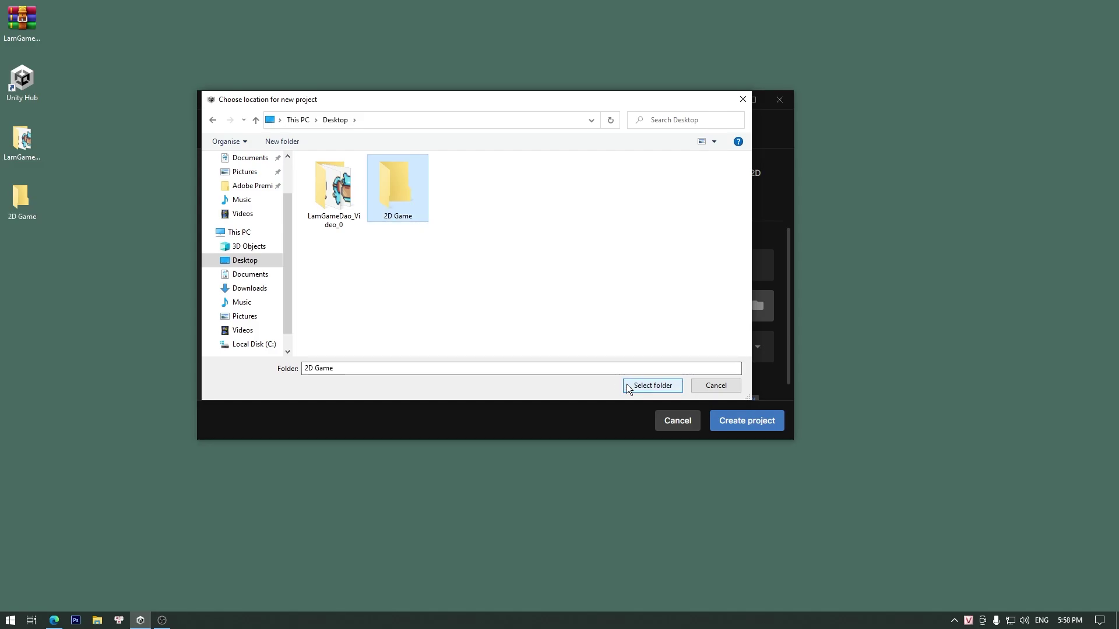
left_click(652, 387)
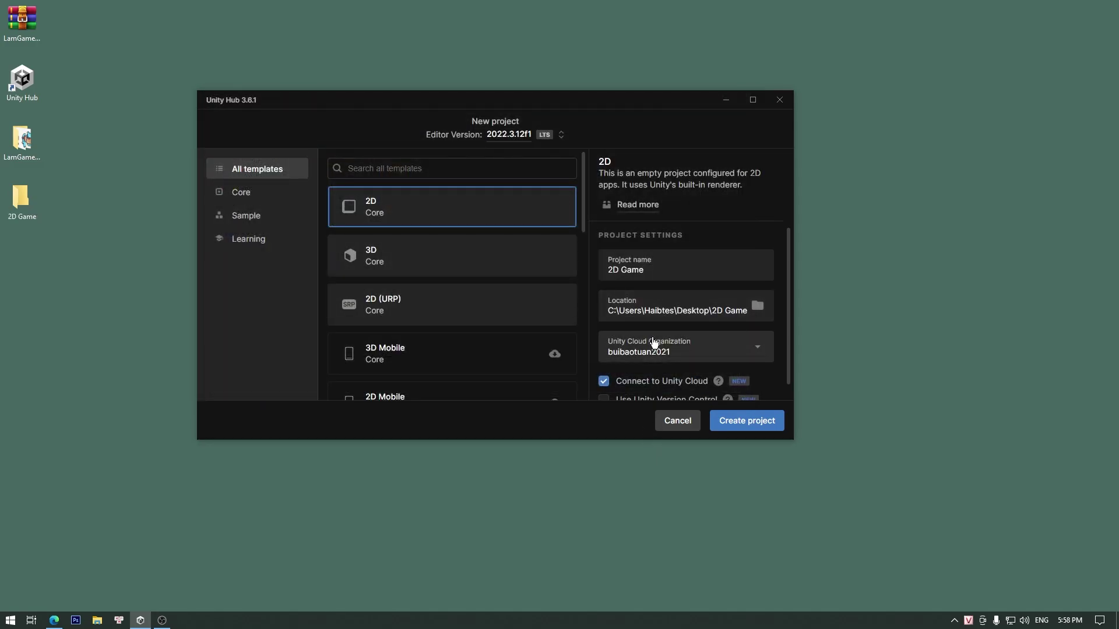
scroll(640, 360, "down", 1)
left_click(603, 365)
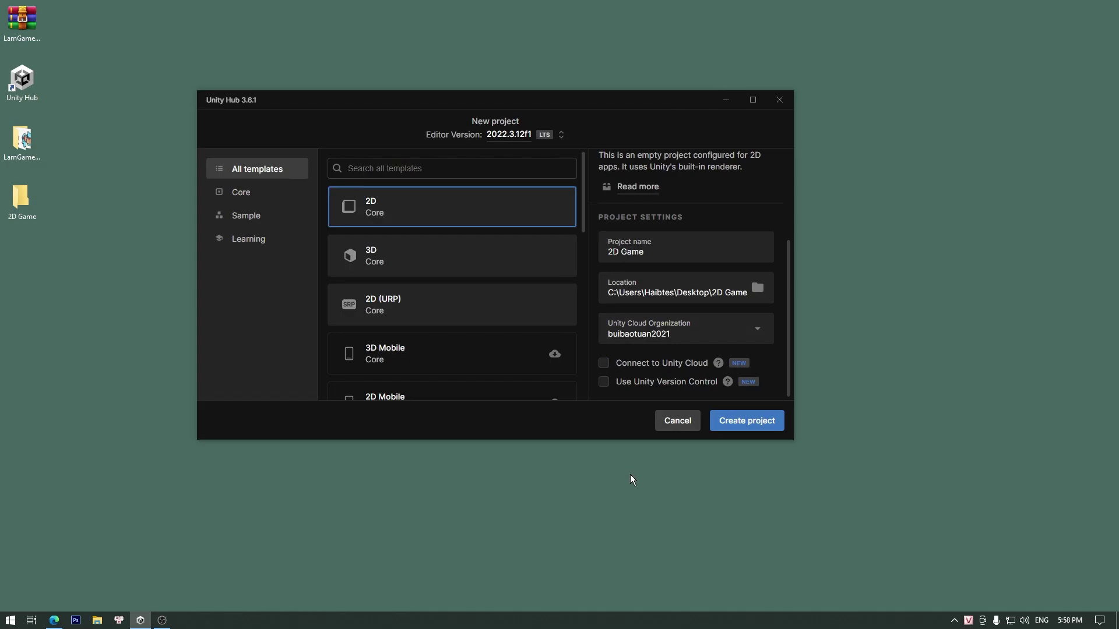
left_click(732, 431)
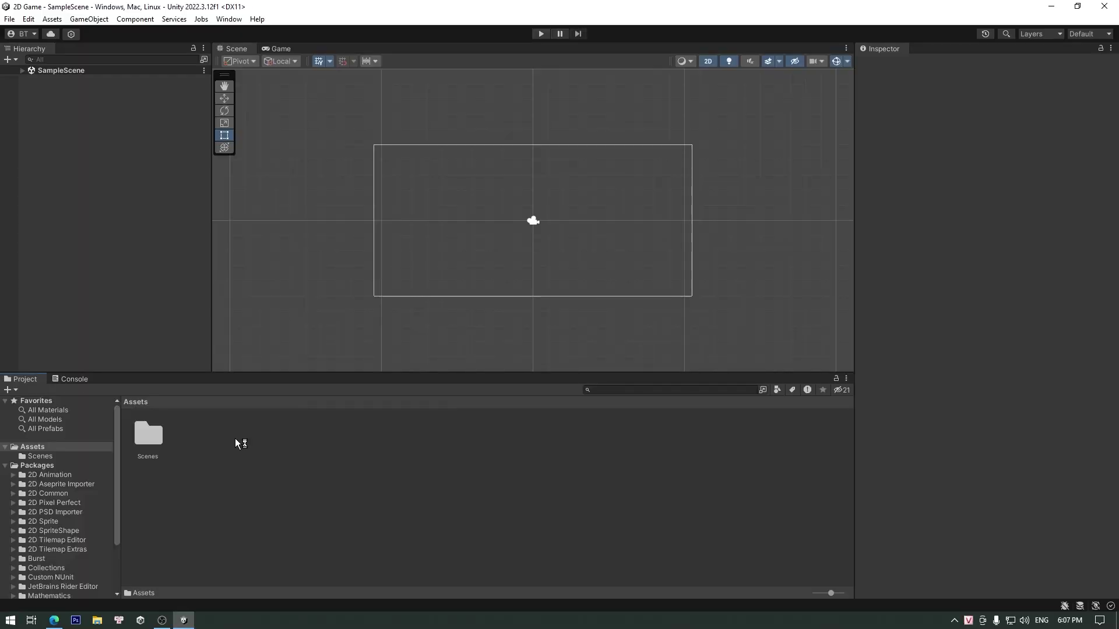
Create a Sprites folder under Assets and open it
right_click(234, 440)
mouse_move(317, 120)
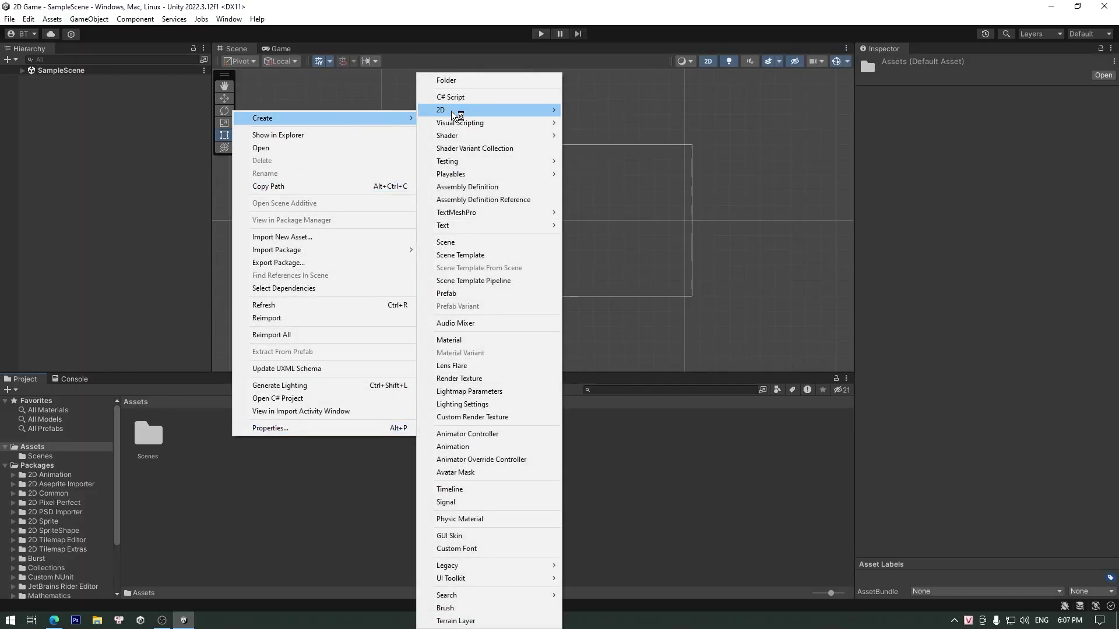
left_click(475, 82)
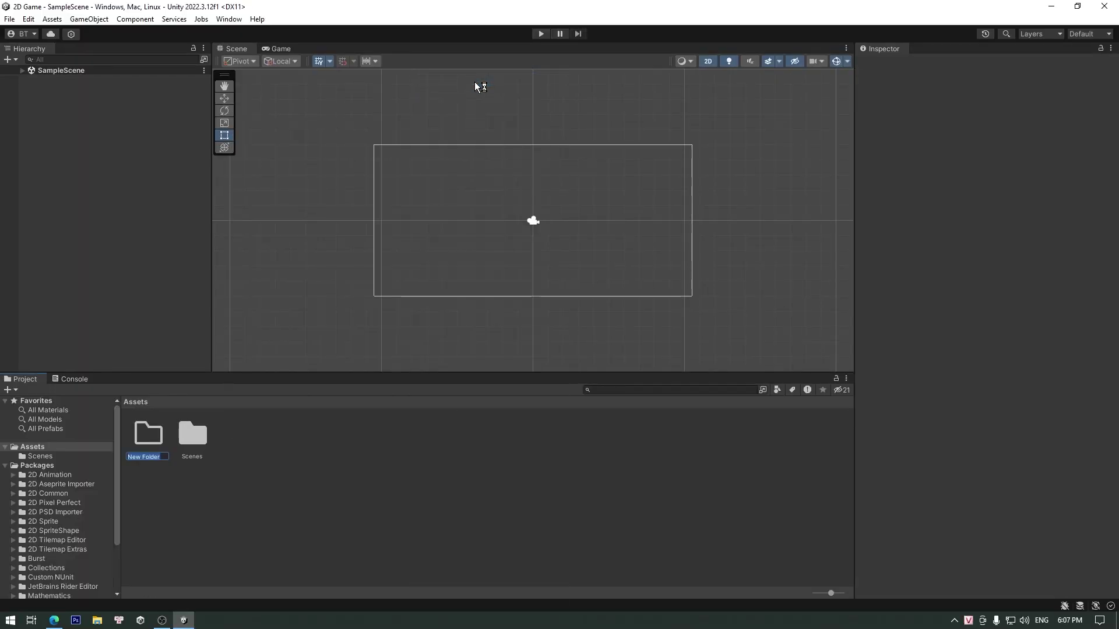
type("Sprites")
key("Return")
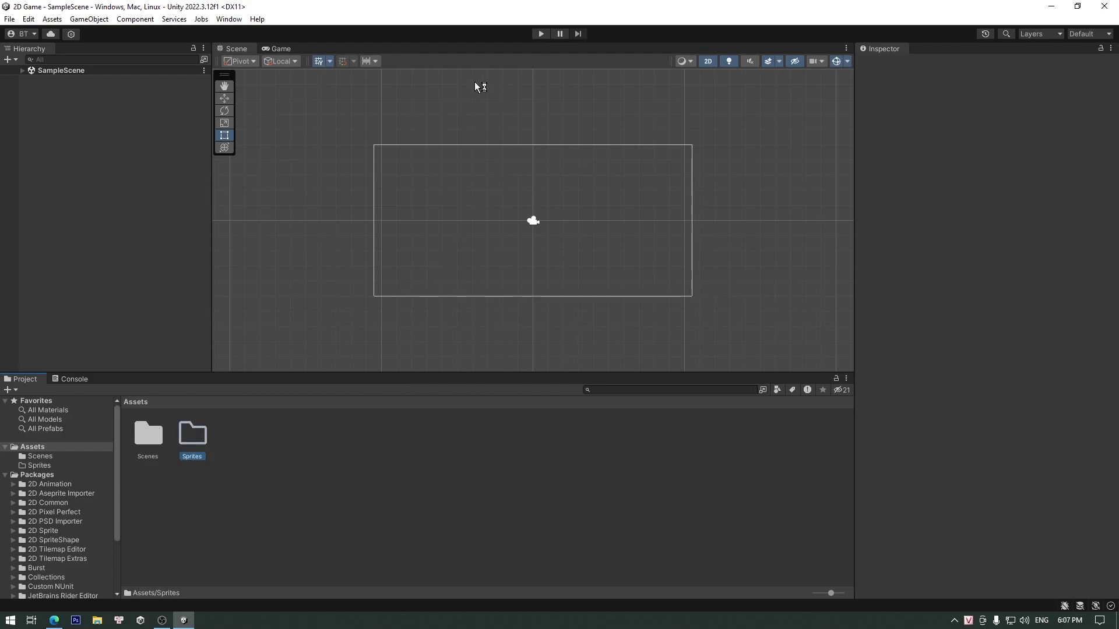
right_click(196, 434)
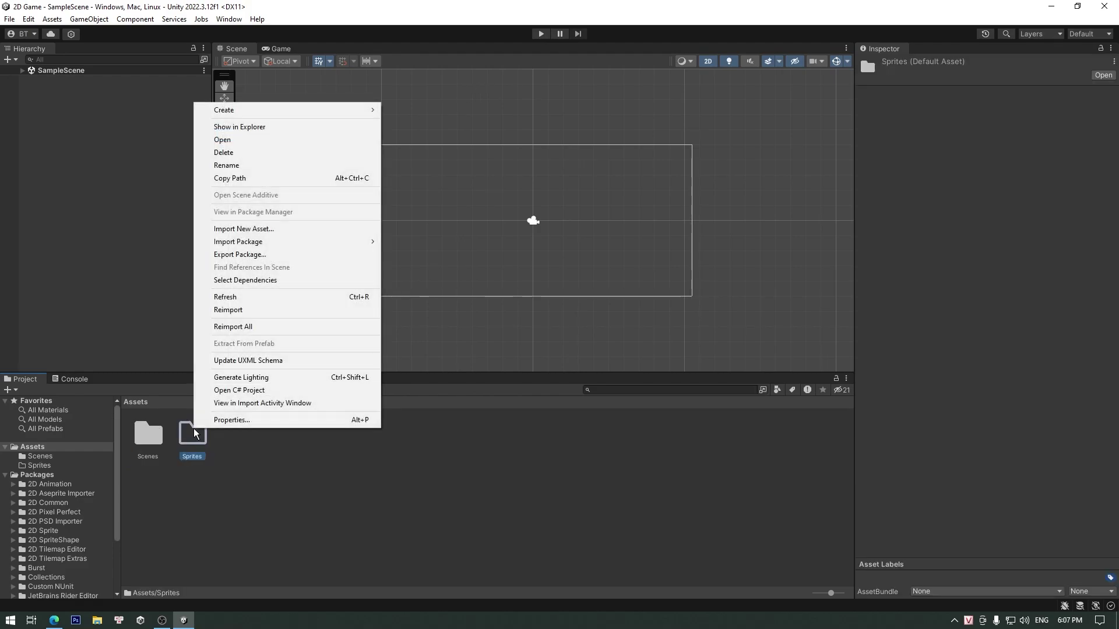
left_click(242, 140)
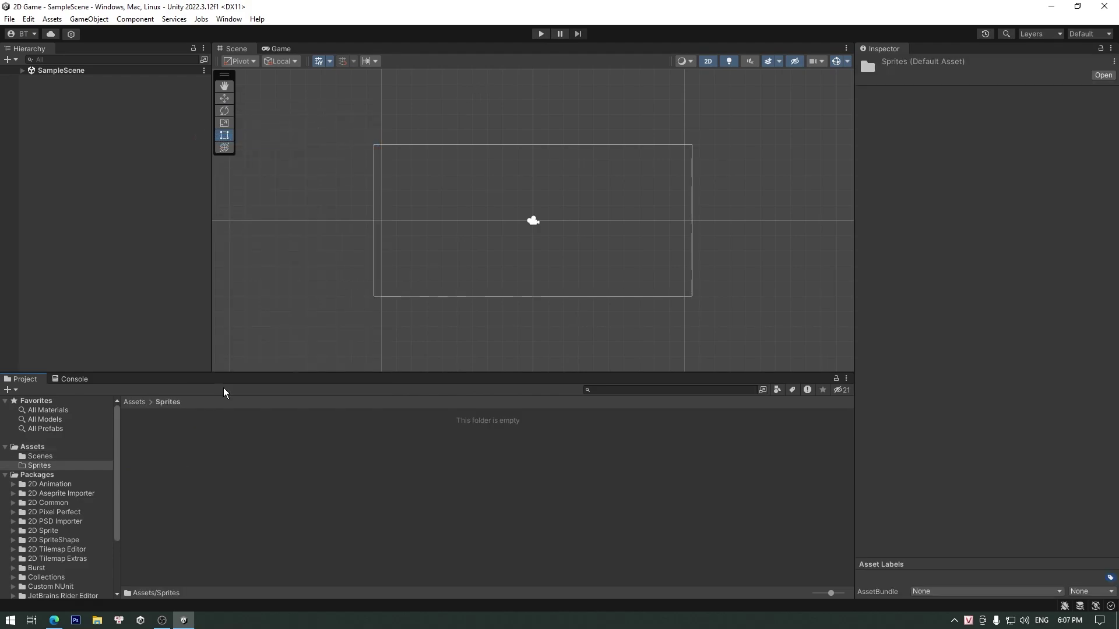
Create a Player folder inside Sprites and open it
right_click(206, 448)
mouse_move(253, 127)
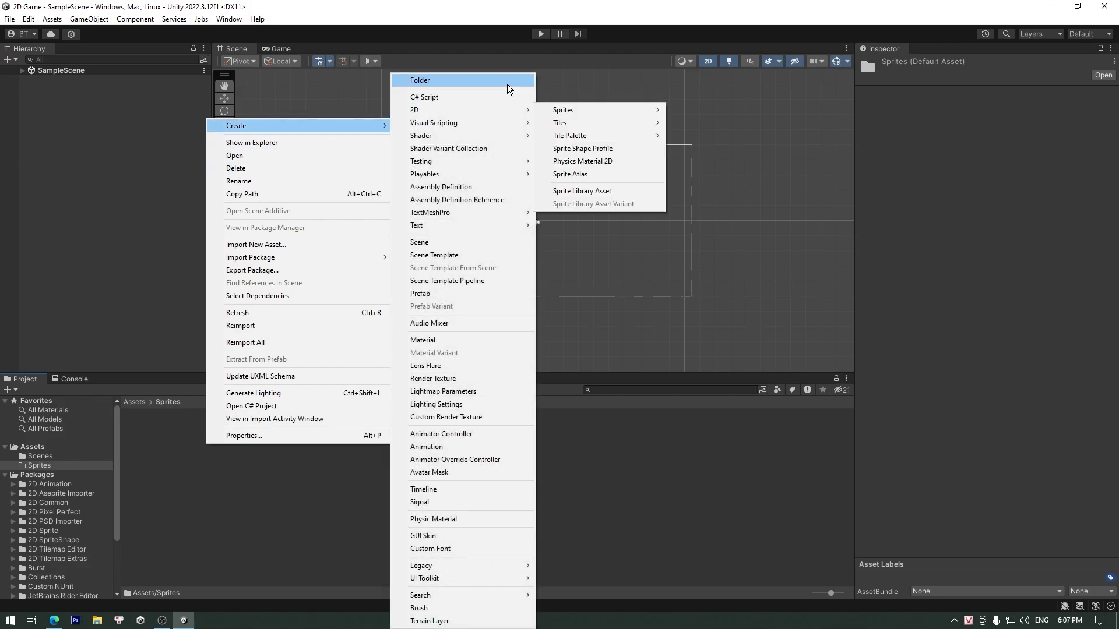
left_click(507, 88)
type("Player")
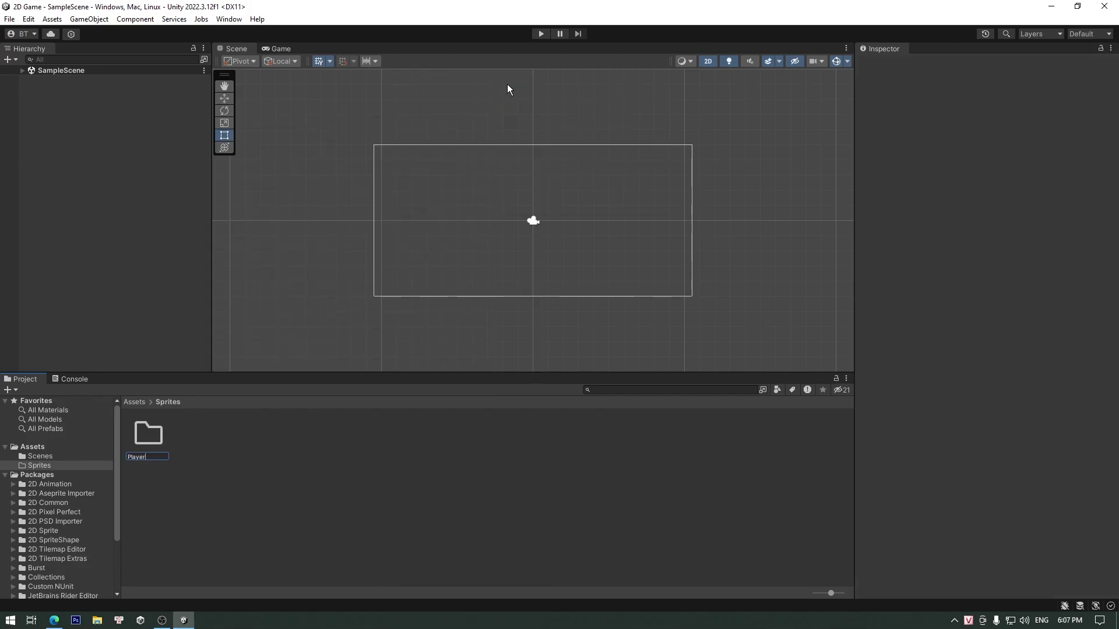
key("Return")
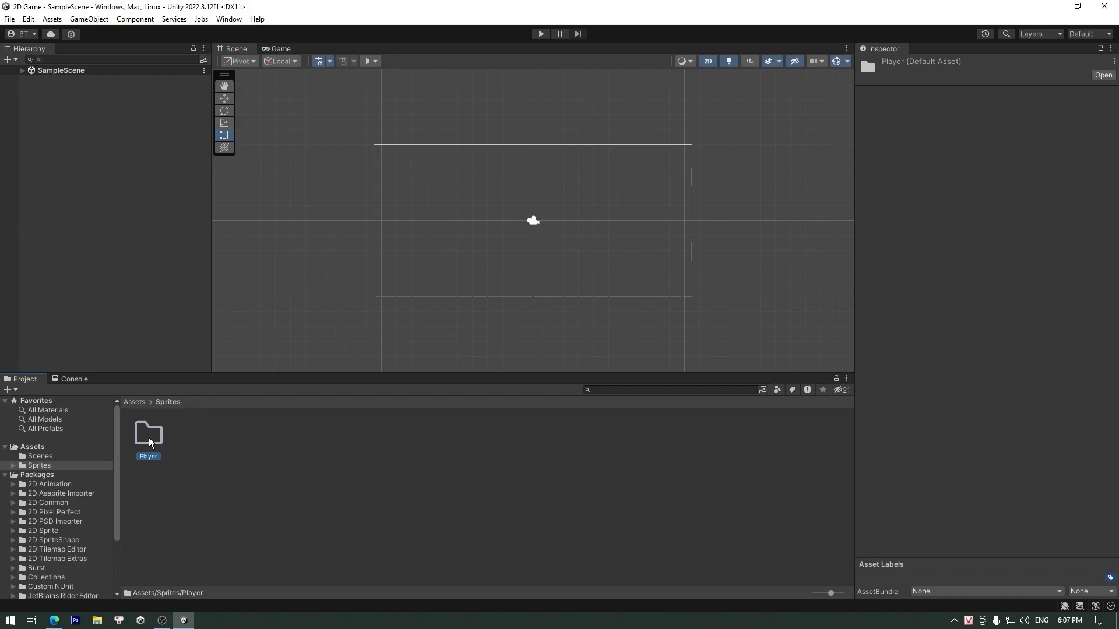
right_click(150, 437)
left_click(191, 150)
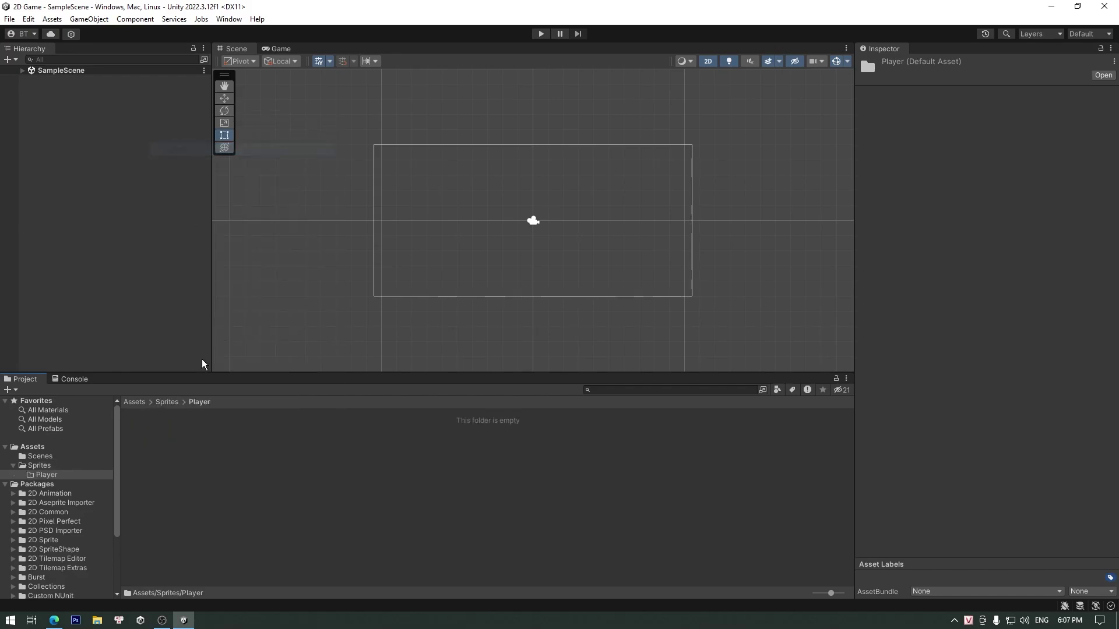
Import all four PNGs from the Desktop LamGameDao_Video_0 folder into Sprites/Player
right_click(212, 468)
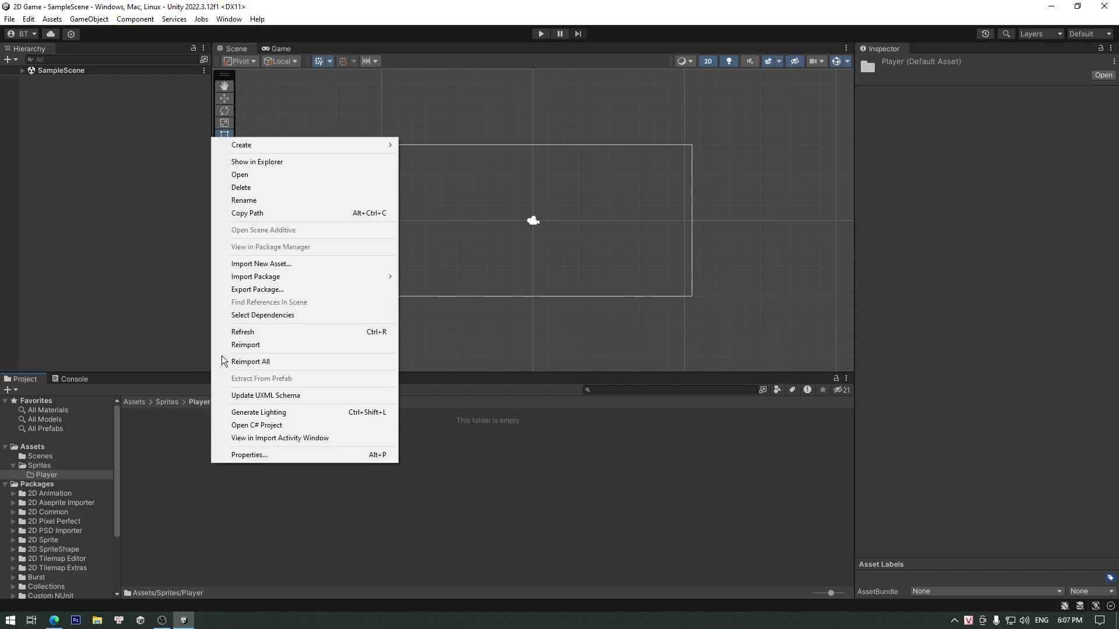
left_click(251, 268)
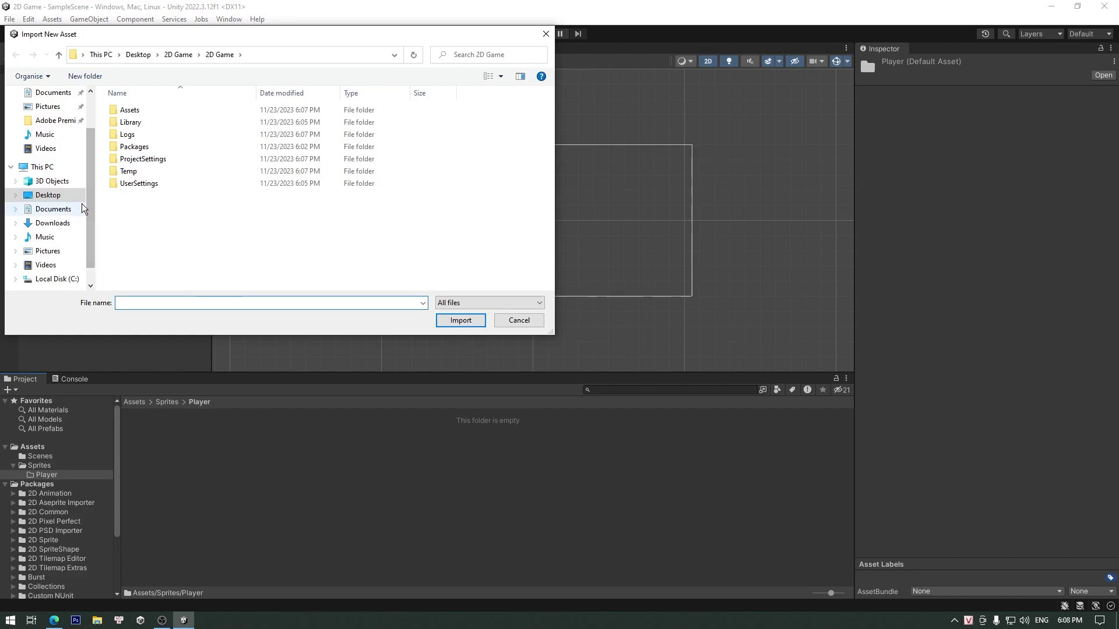
left_click(47, 195)
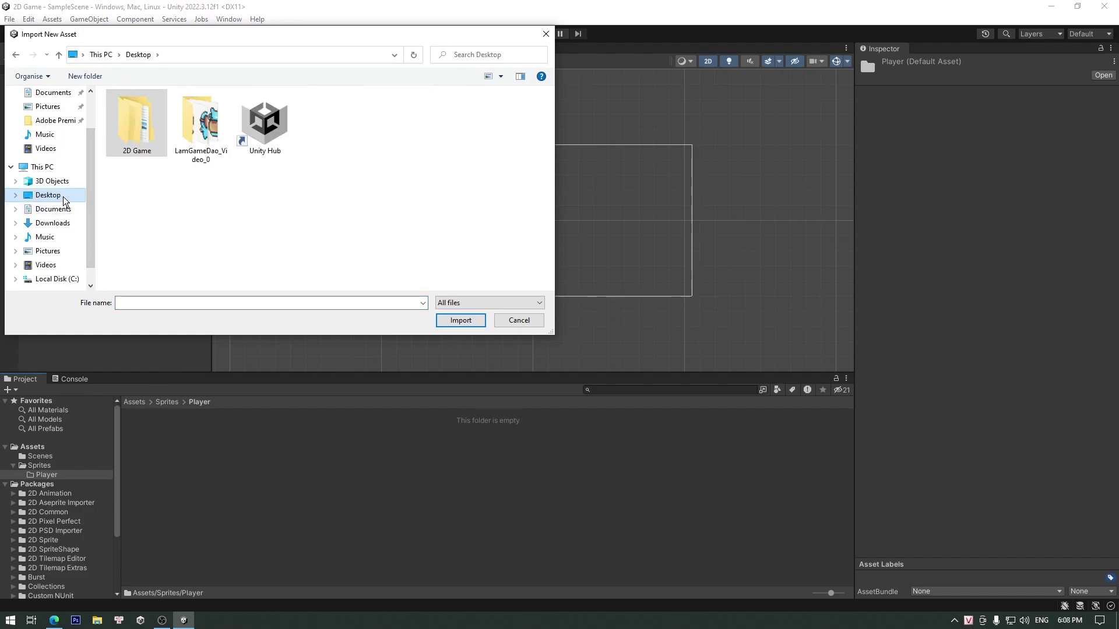
double_click(194, 128)
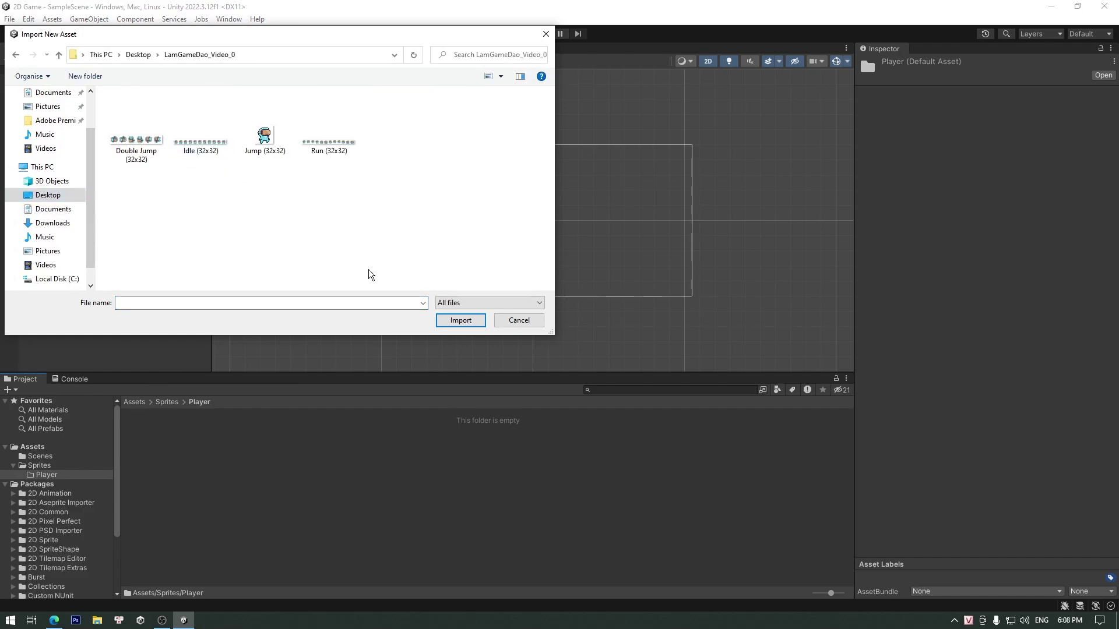
key("ctrl+a")
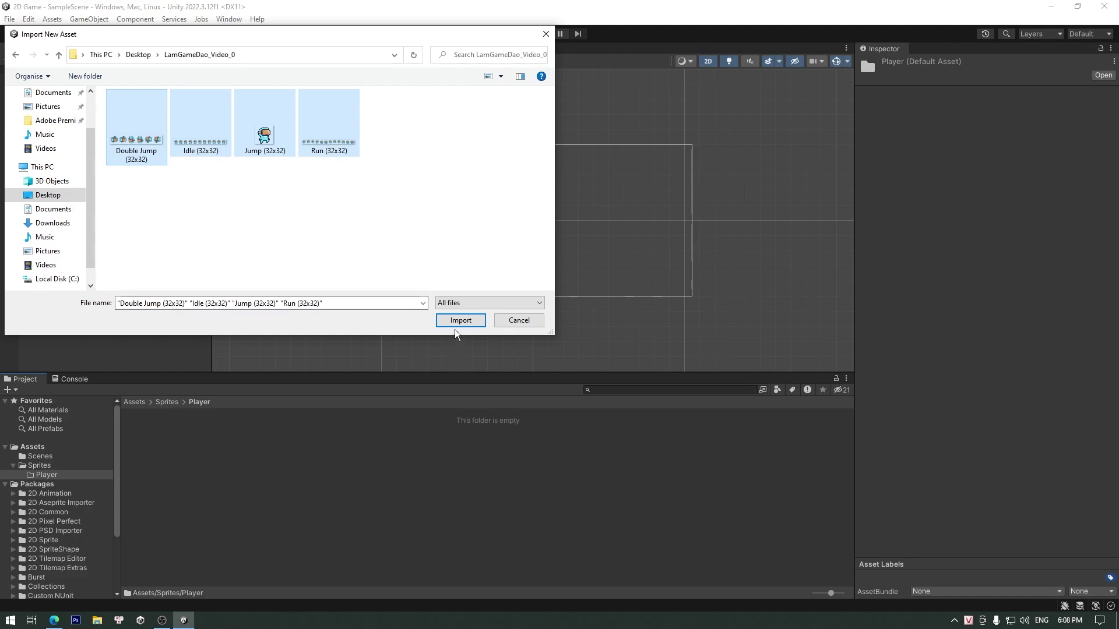
left_click(453, 322)
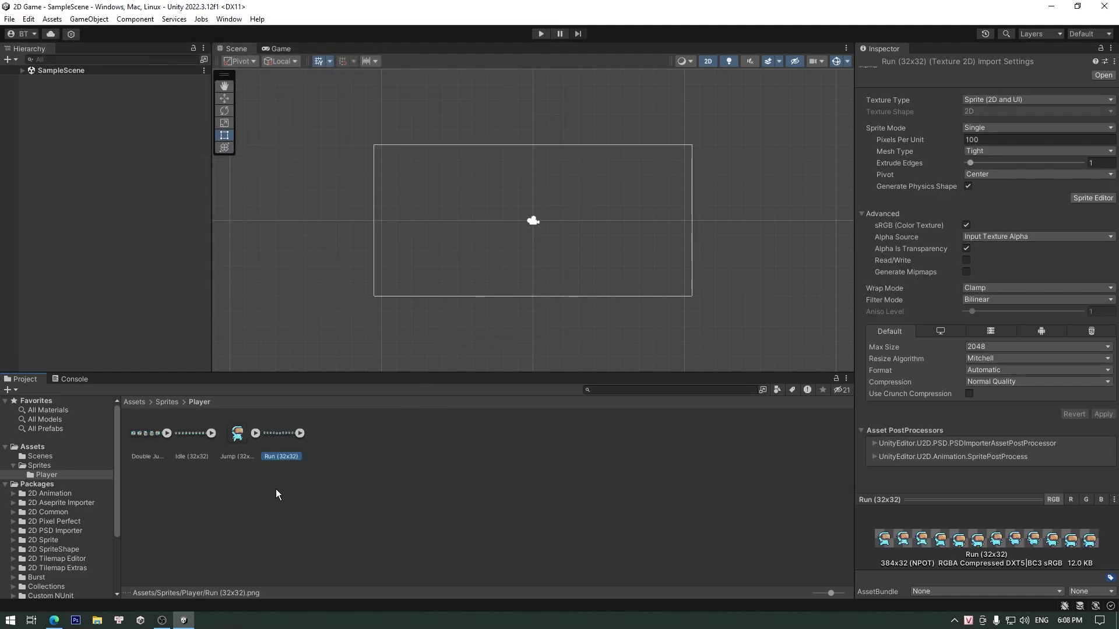
Set Double Jump to Point filtering, 16 pixels per unit, Multiple sprite mode, and apply
left_click(147, 434)
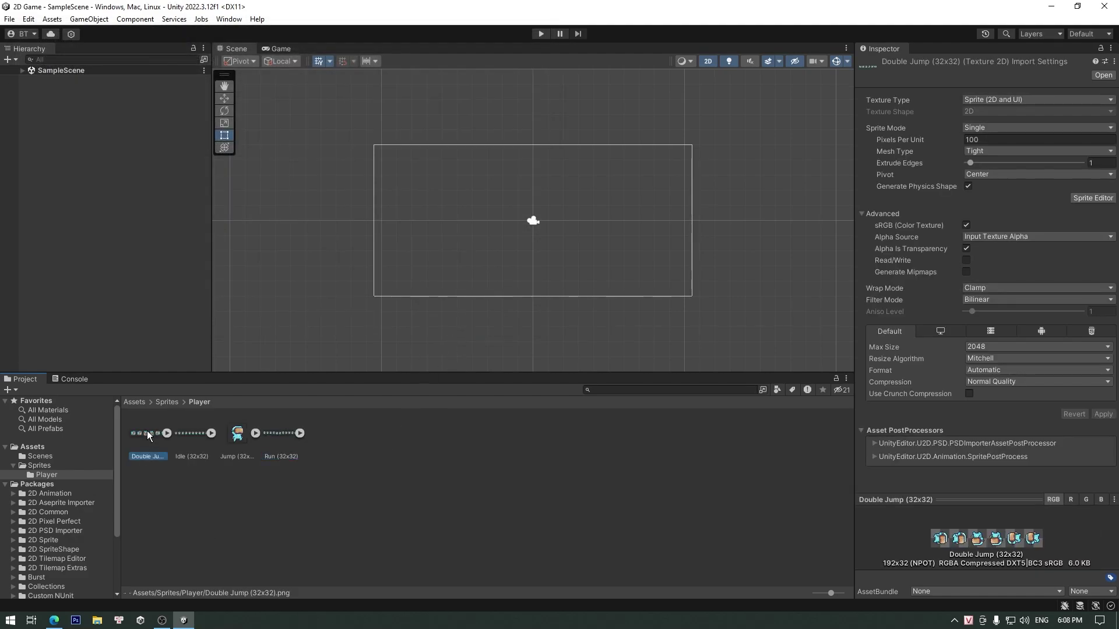
left_click(989, 300)
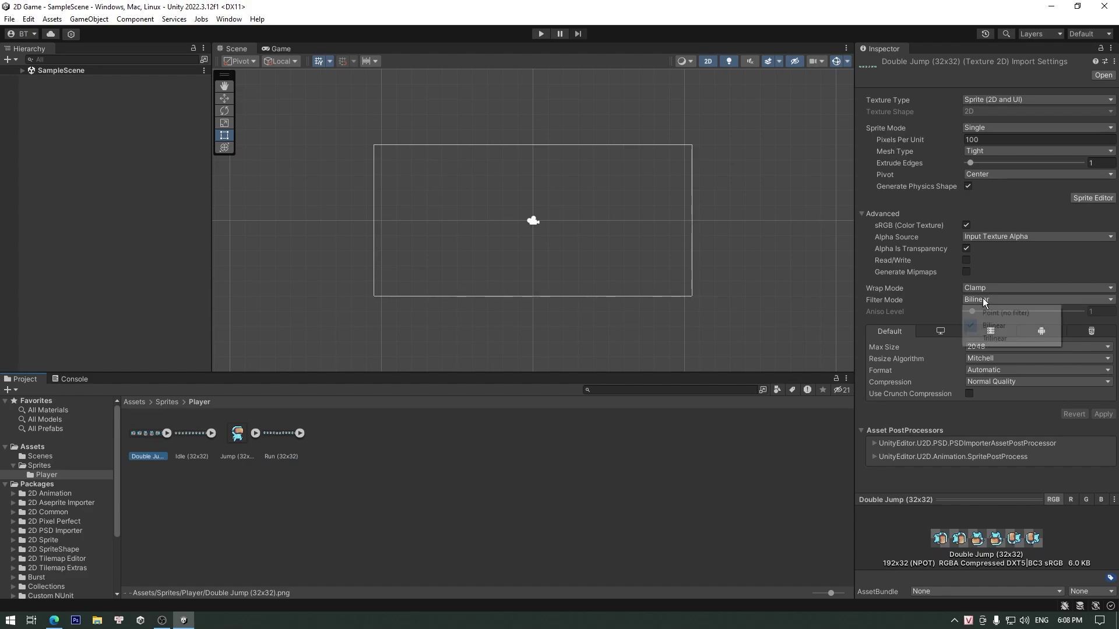
left_click(990, 313)
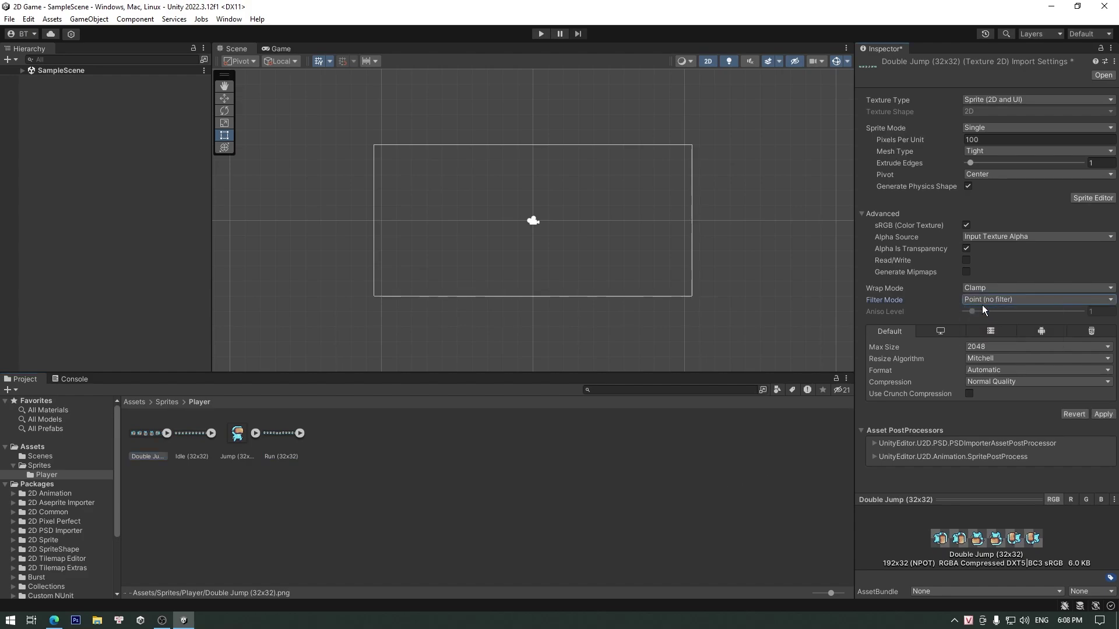
left_click(971, 139)
type("16")
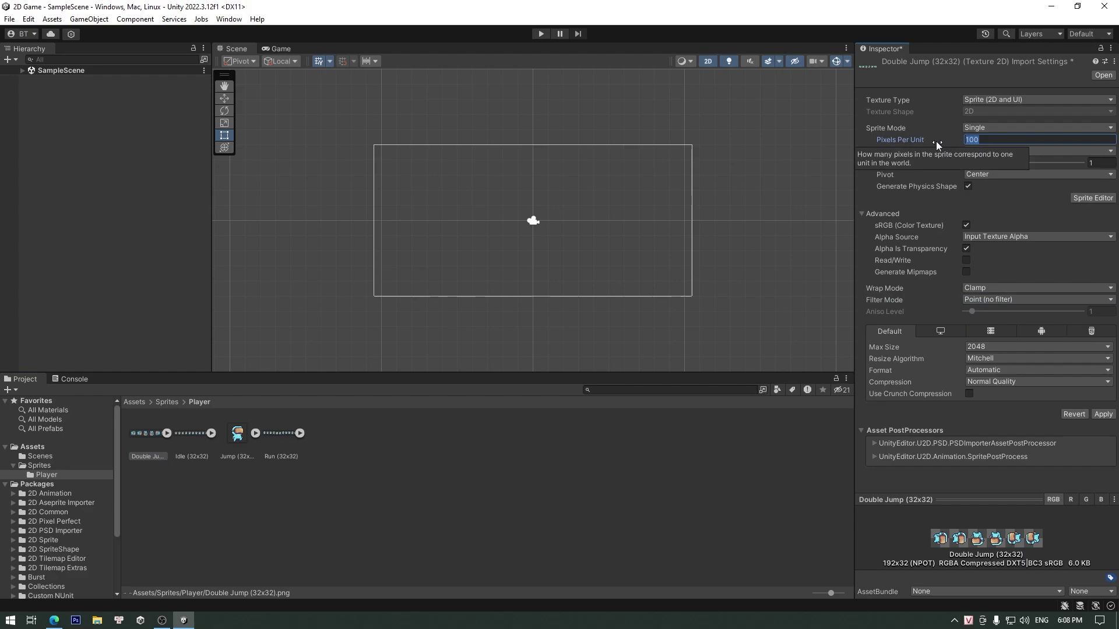
left_click(971, 127)
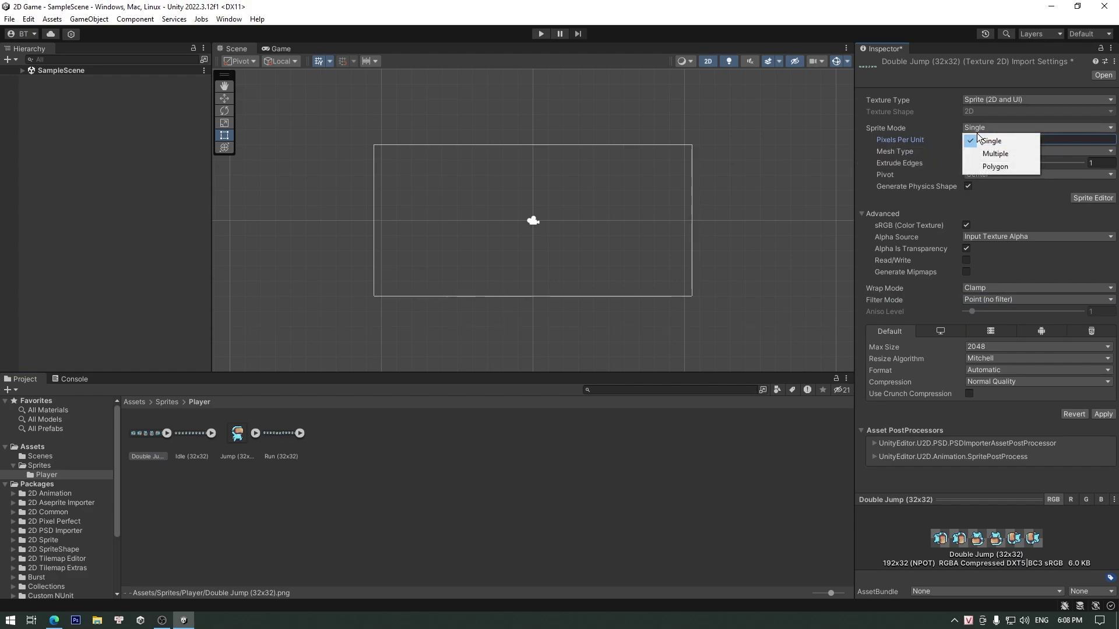
left_click(991, 156)
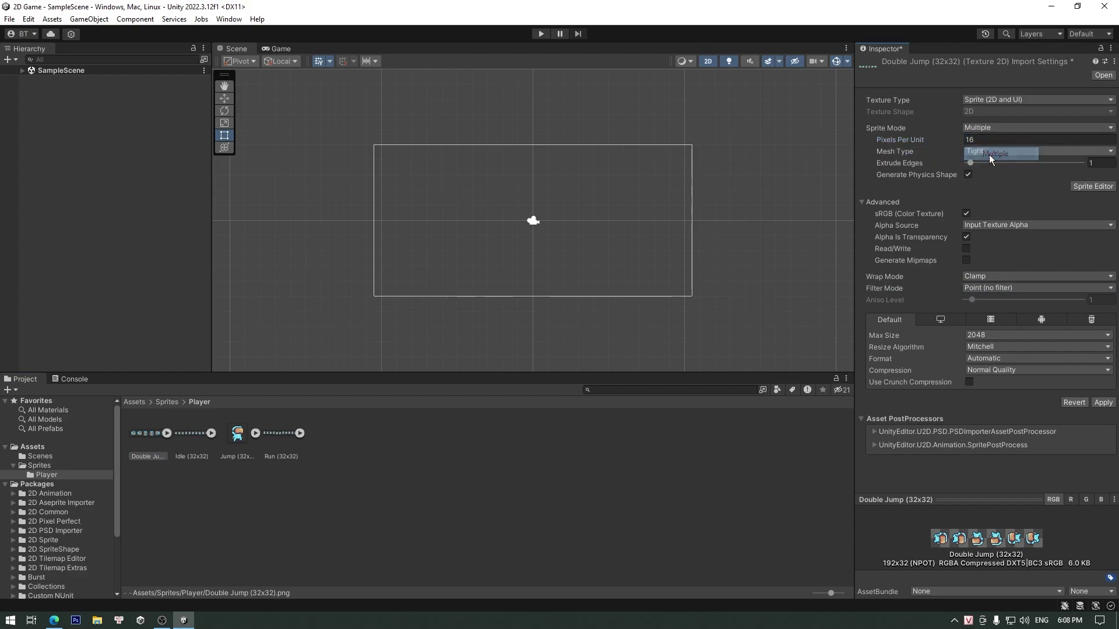
left_click(1103, 403)
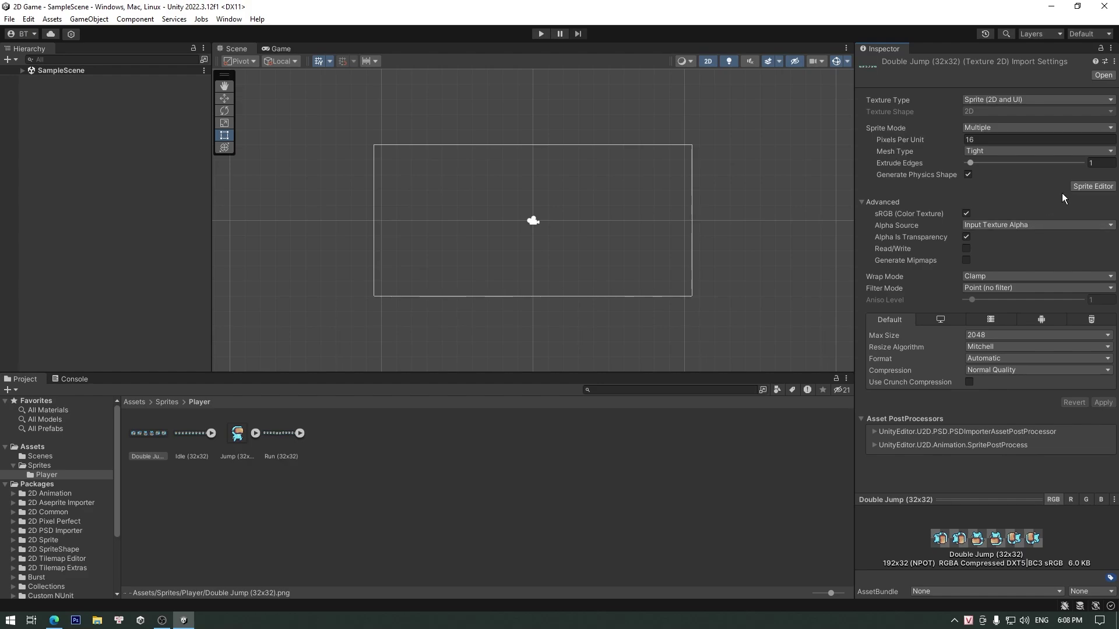
Slice the Double Jump sheet by 32×32 grid cell size in the Sprite Editor and apply
left_click(1077, 186)
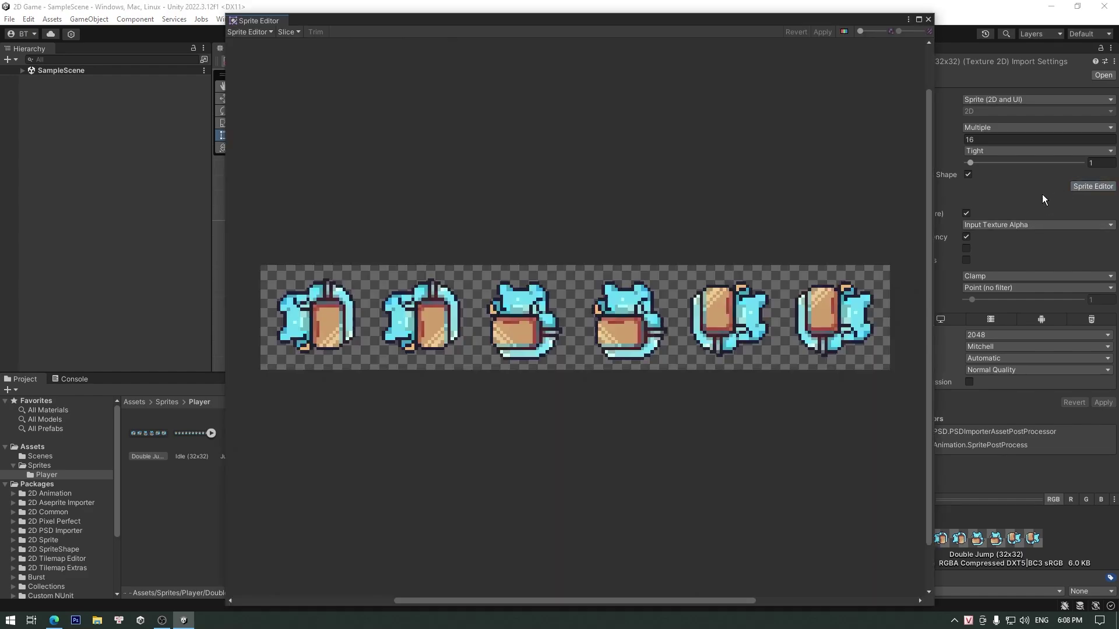
left_click(290, 32)
left_click(379, 44)
left_click(404, 69)
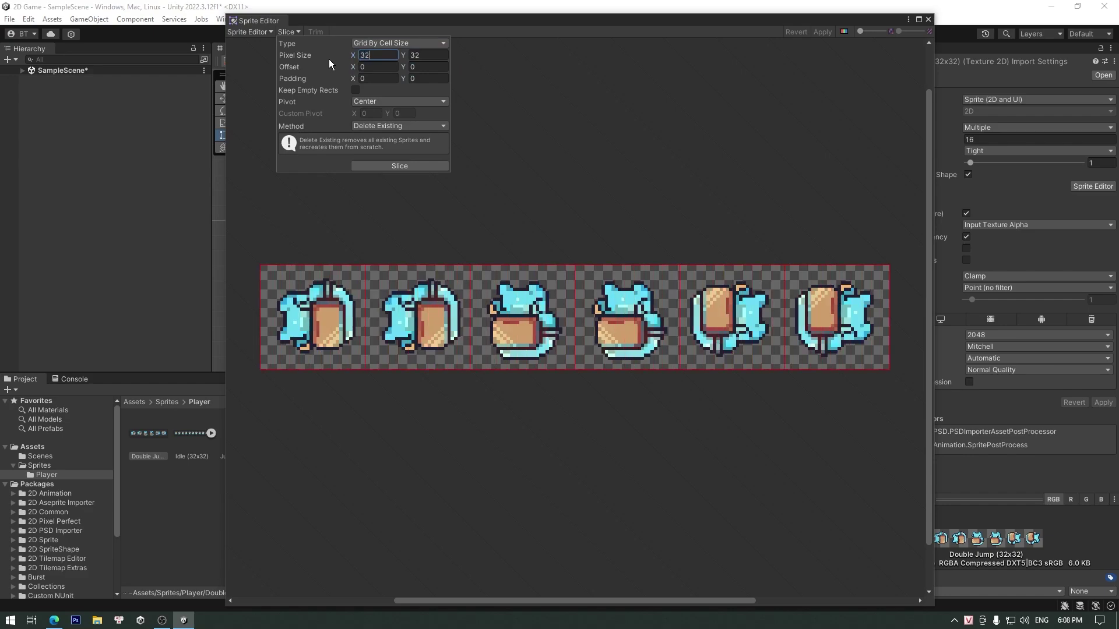
left_click(398, 167)
left_click(824, 33)
Give the Idle sheet 16 pixels per unit, Multiple sprite mode and Point filtering, and apply
left_click(928, 19)
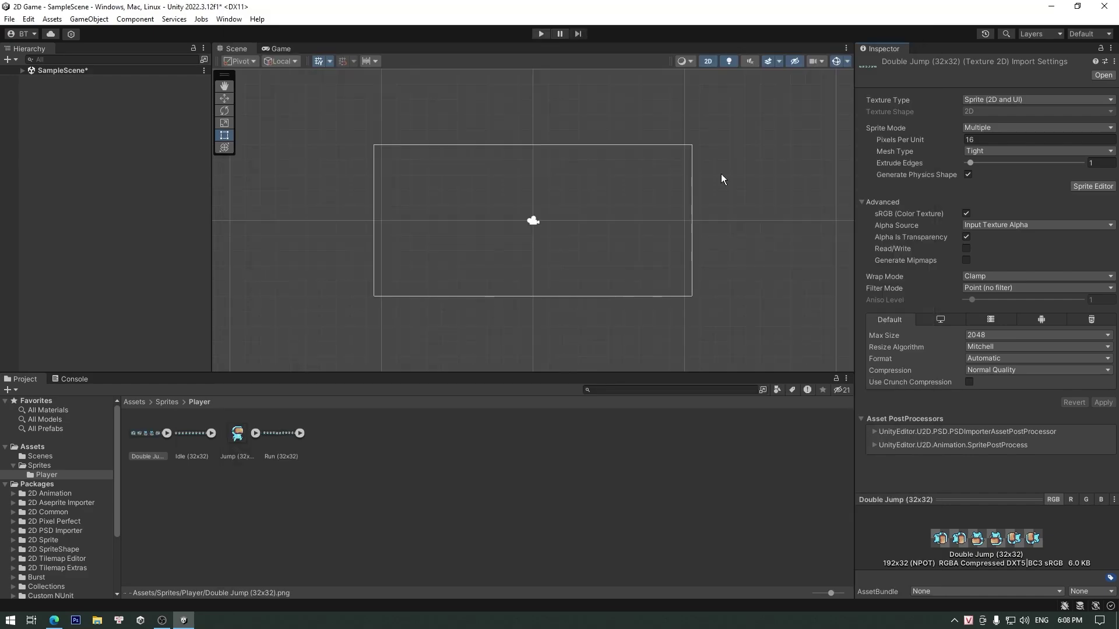
left_click(166, 434)
left_click(166, 434)
left_click(197, 432)
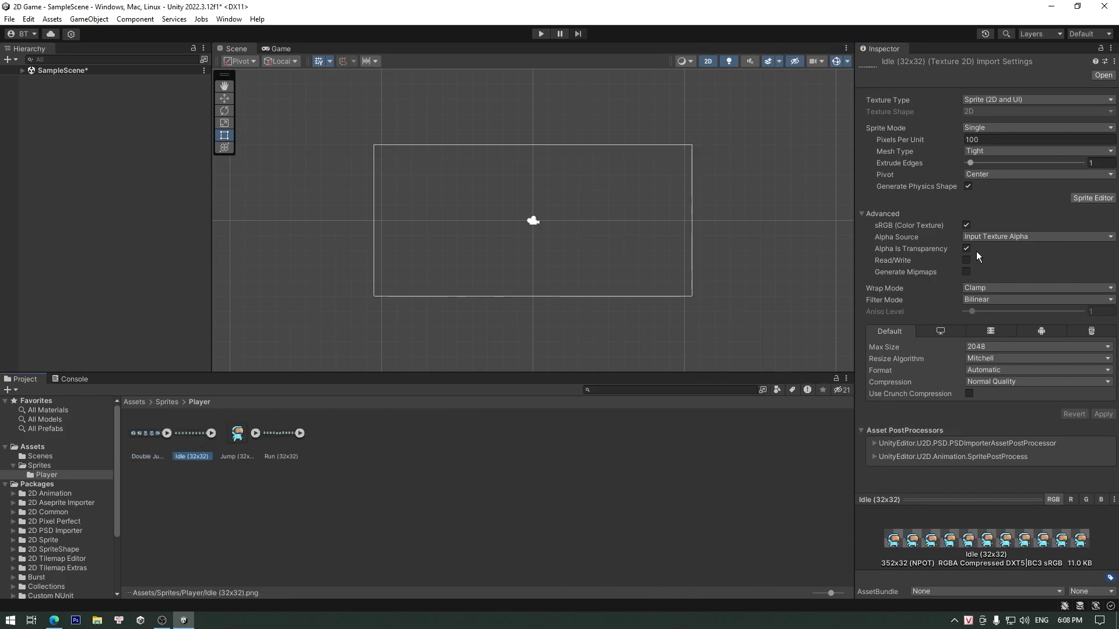
left_click(976, 139)
type("16")
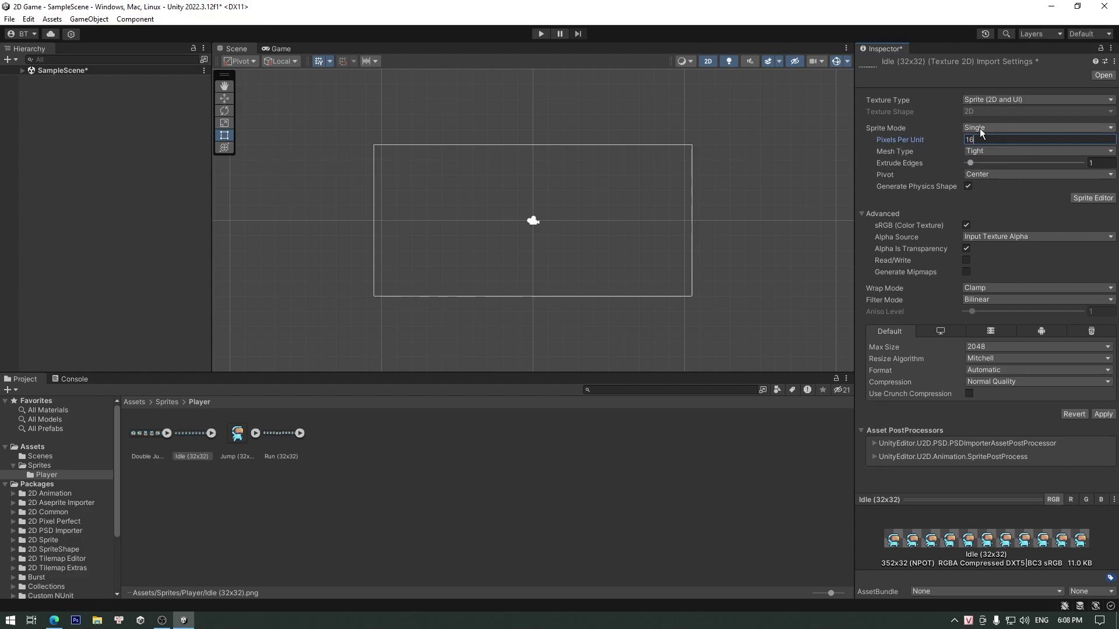
left_click(981, 127)
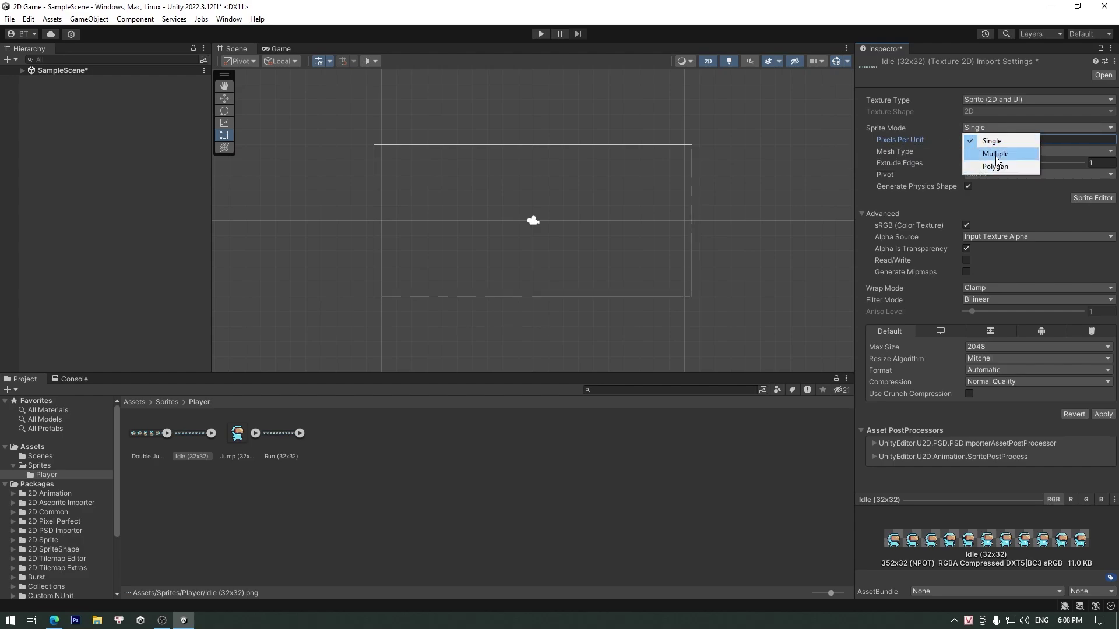
left_click(996, 154)
left_click(987, 289)
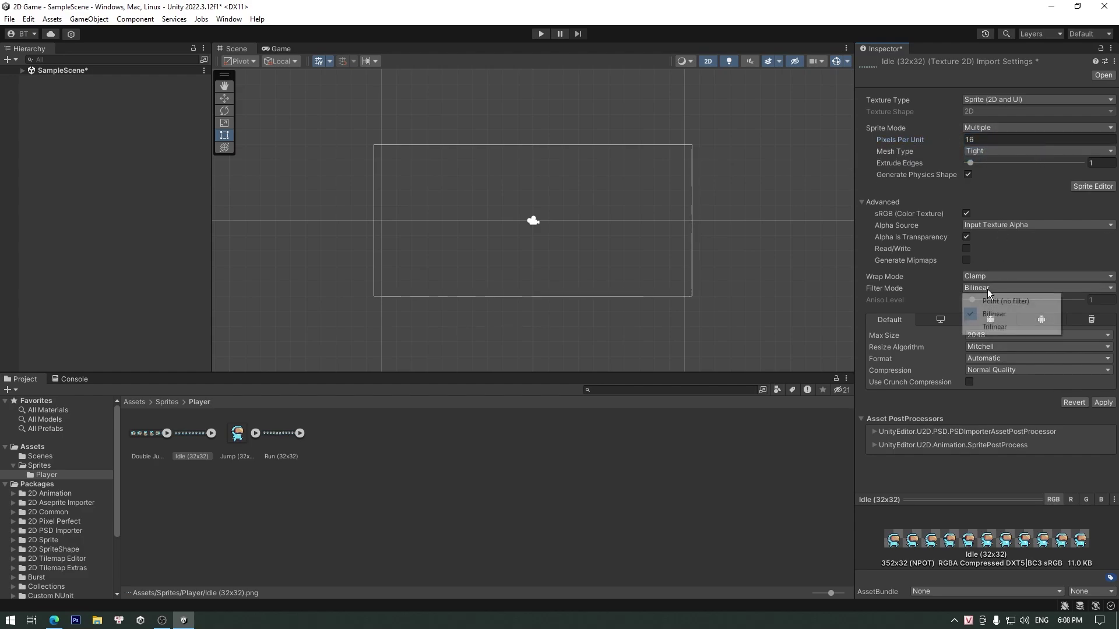
left_click(991, 299)
left_click(1102, 403)
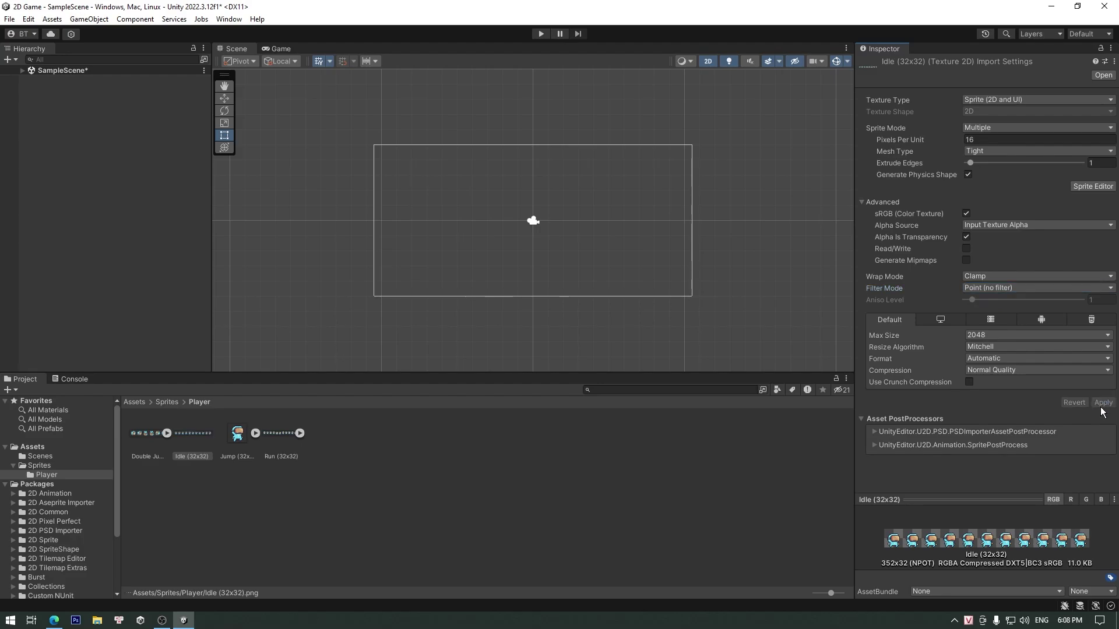
Slice the Idle sheet into 32×32 frames, apply, and close the Sprite Editor
left_click(1073, 187)
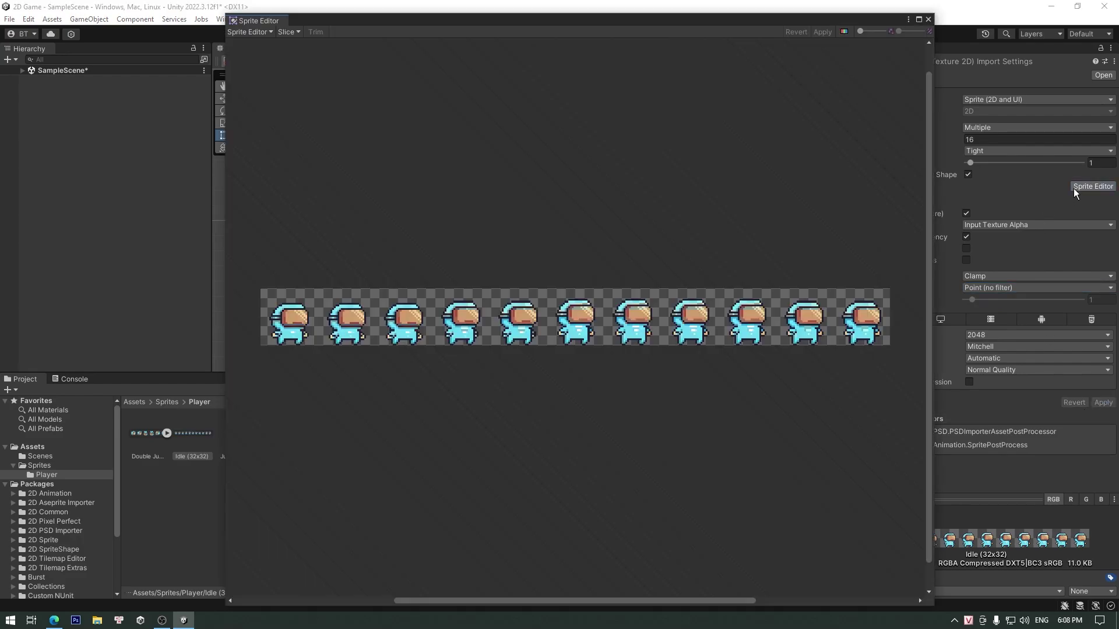
left_click(288, 34)
left_click(388, 166)
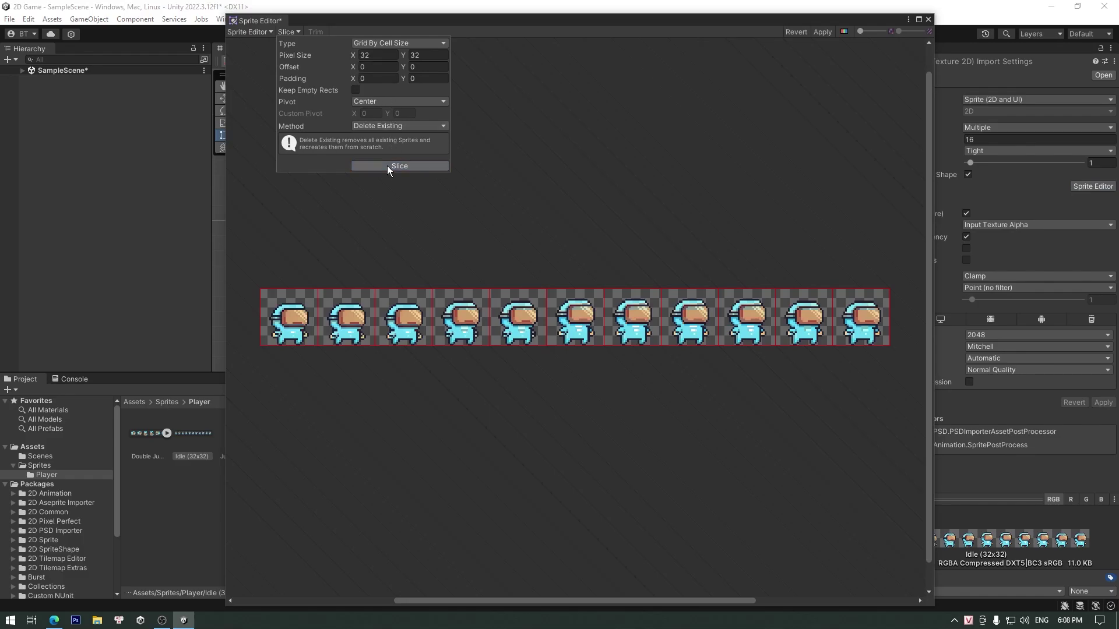
left_click(824, 32)
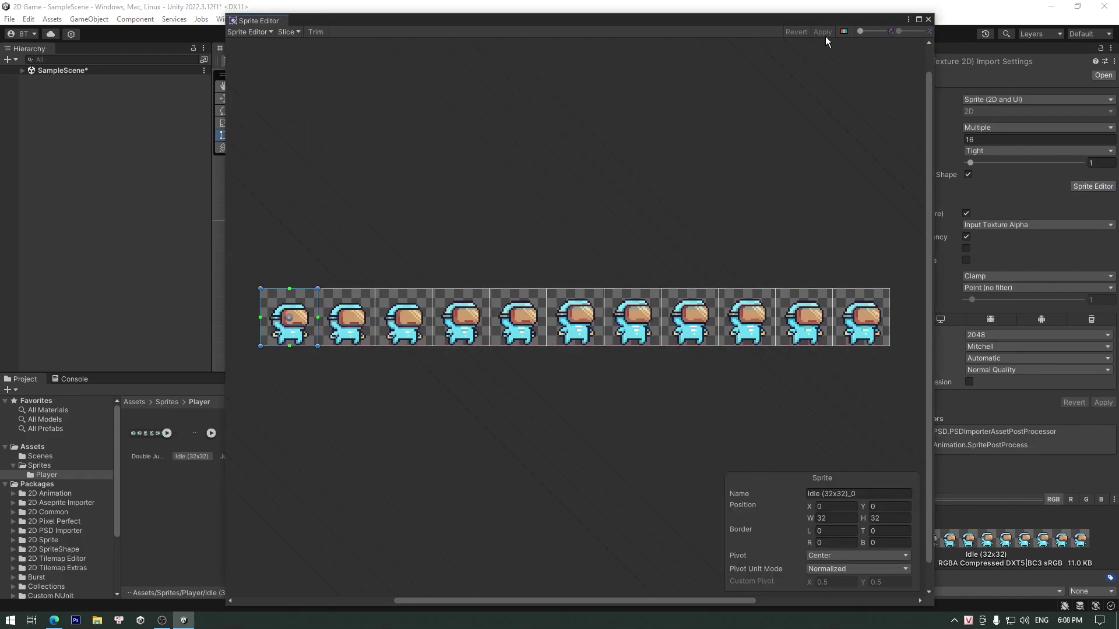
left_click(928, 19)
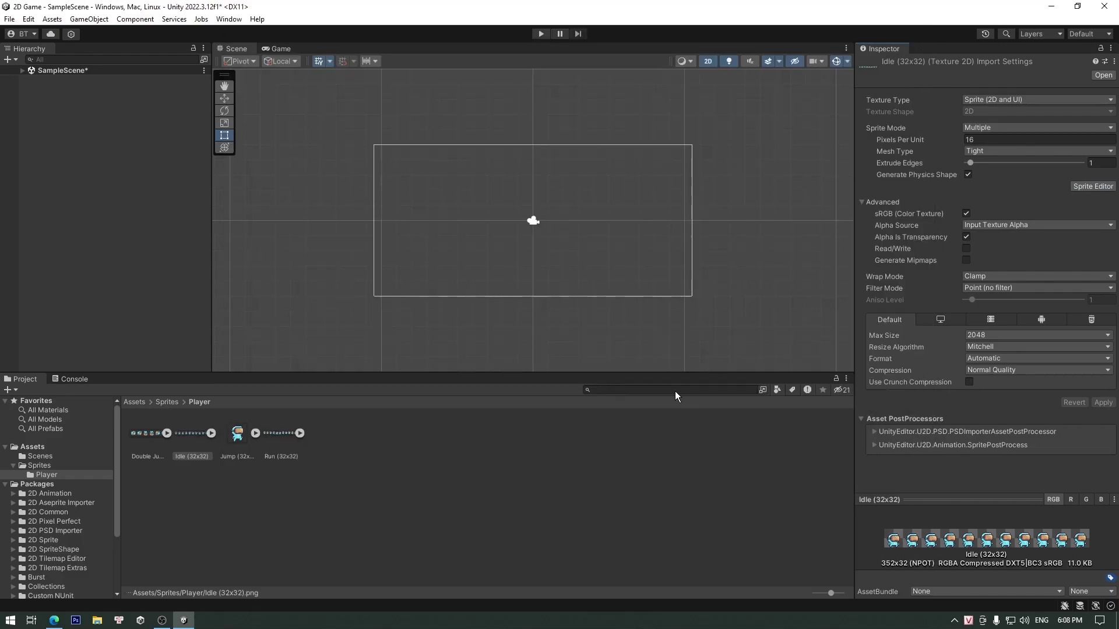
Set the Jump sprite to 16 pixels per unit with Point (no filter) filtering and apply
left_click(240, 434)
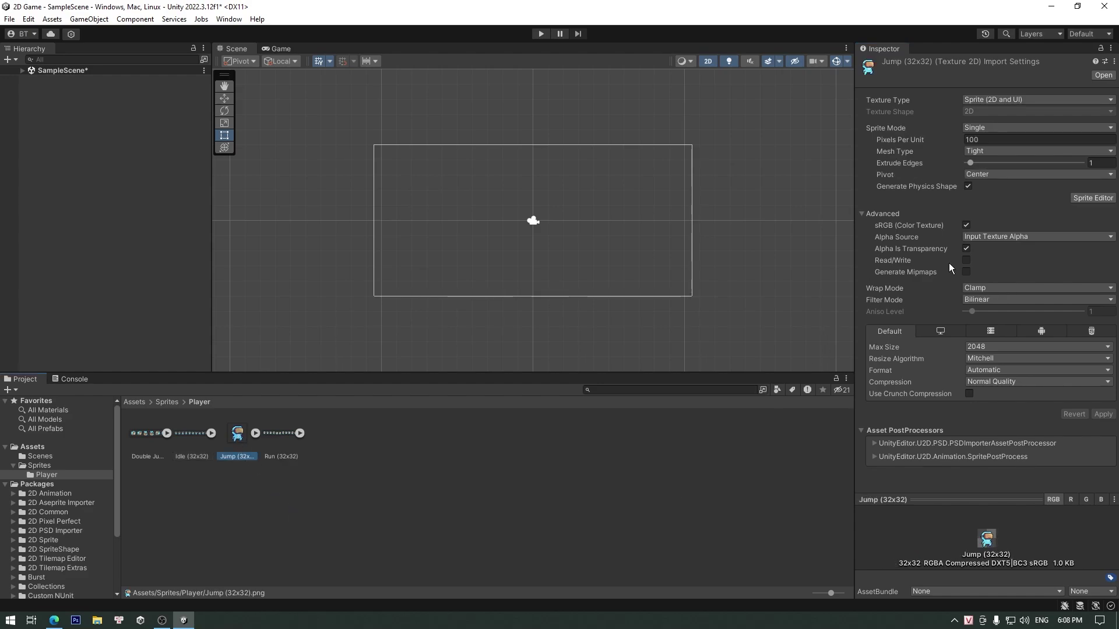
left_click(932, 136)
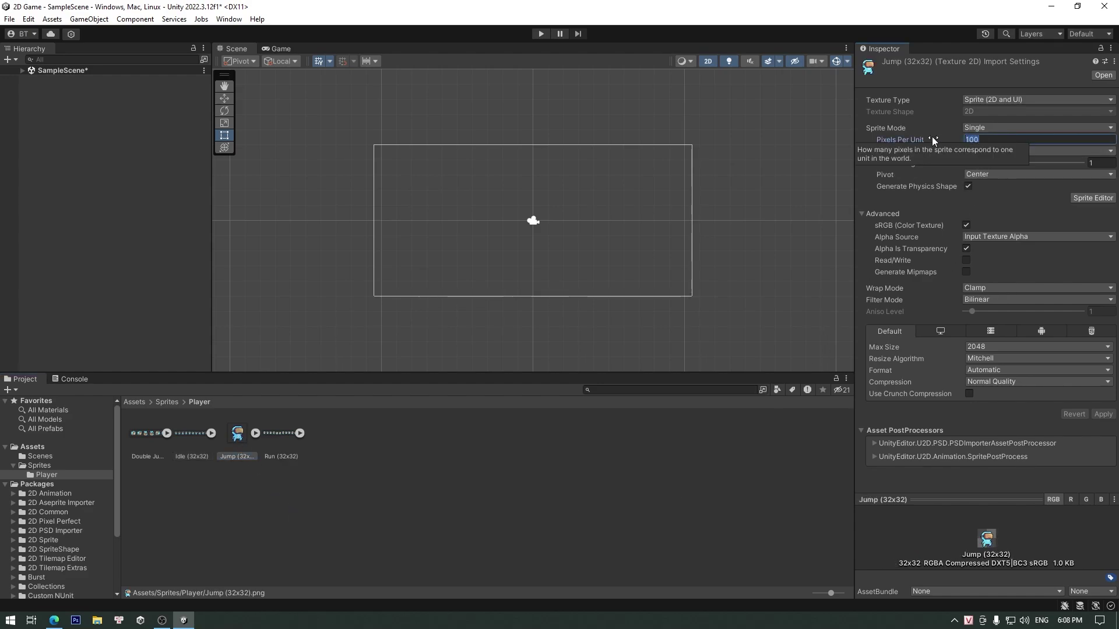
type("16")
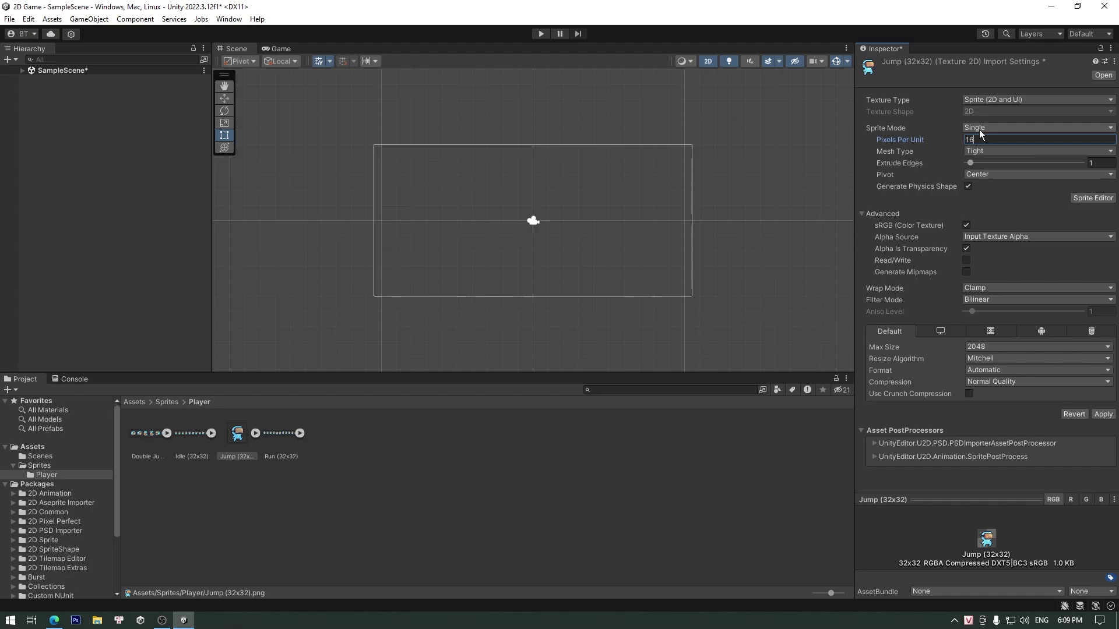
left_click(982, 301)
left_click(990, 312)
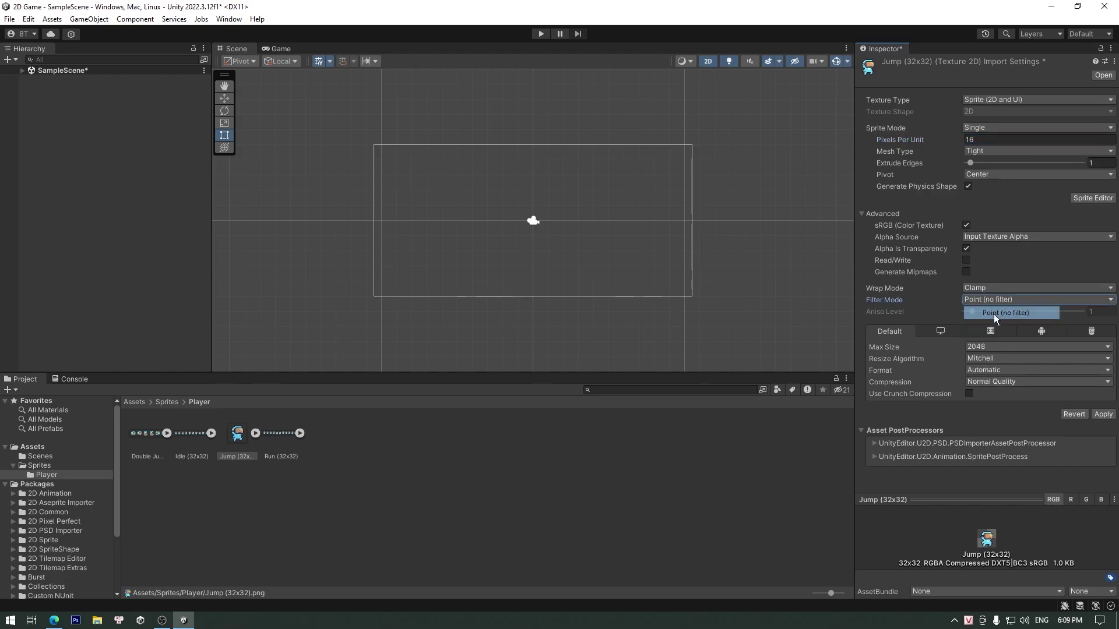
left_click(1104, 415)
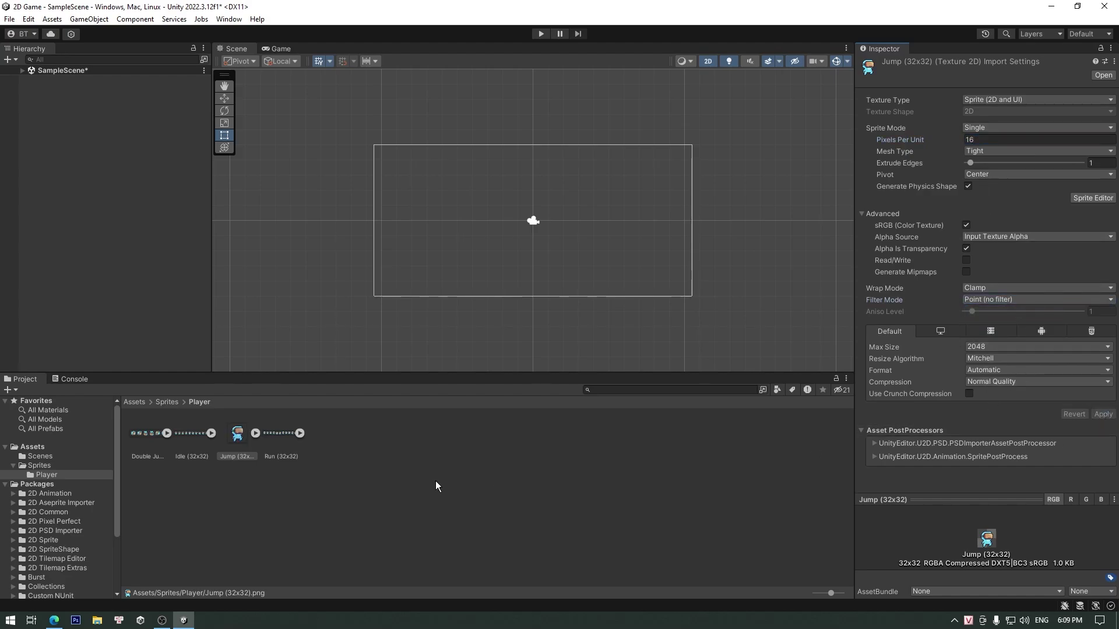
left_click(274, 430)
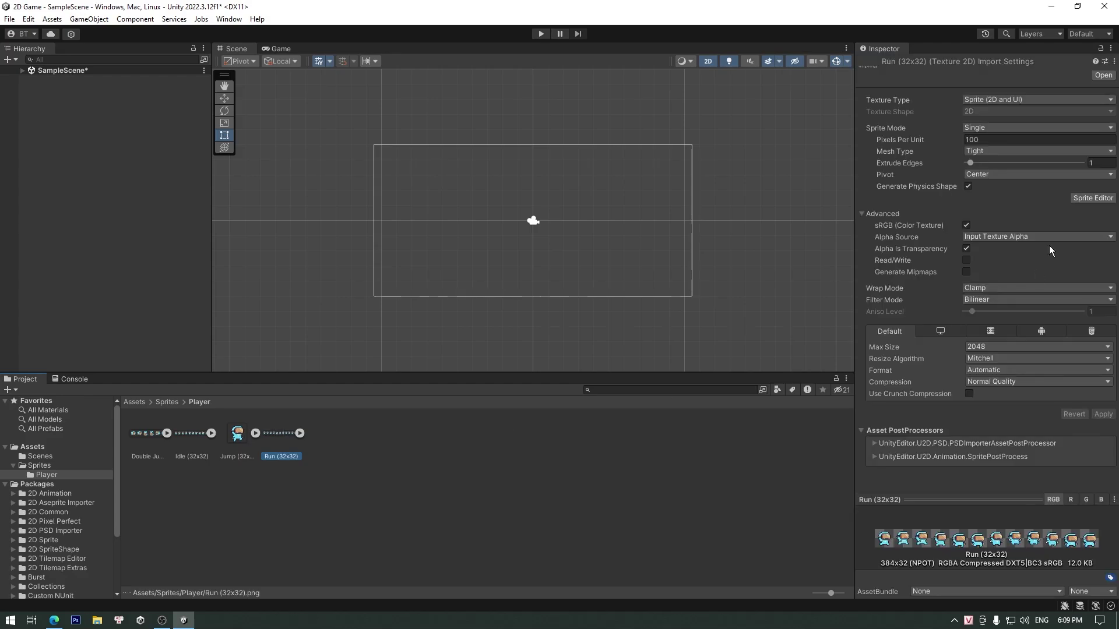
Set the Run sheet to Multiple sprite mode, 16 pixels per unit, Point filtering, and apply
left_click(997, 128)
left_click(1002, 148)
type("16")
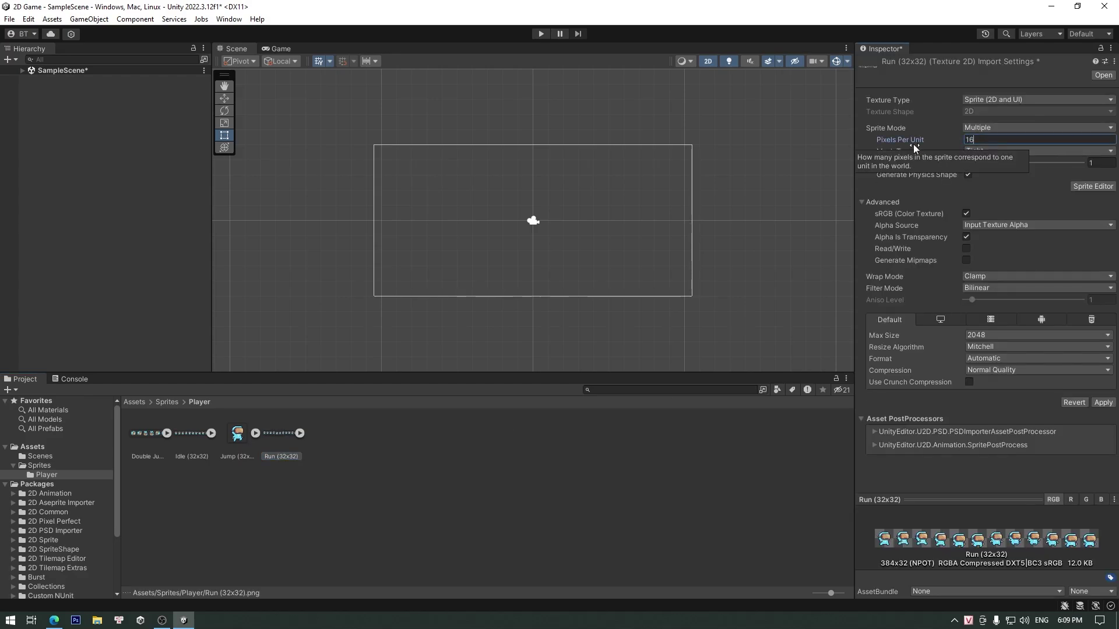
left_click(985, 289)
left_click(1026, 299)
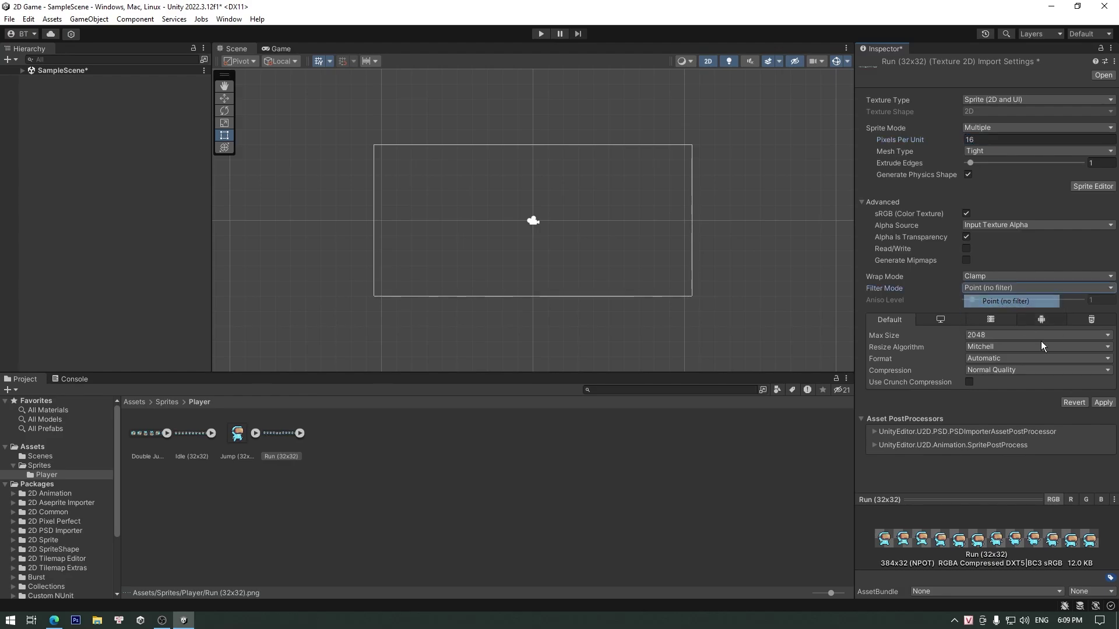
left_click(1098, 403)
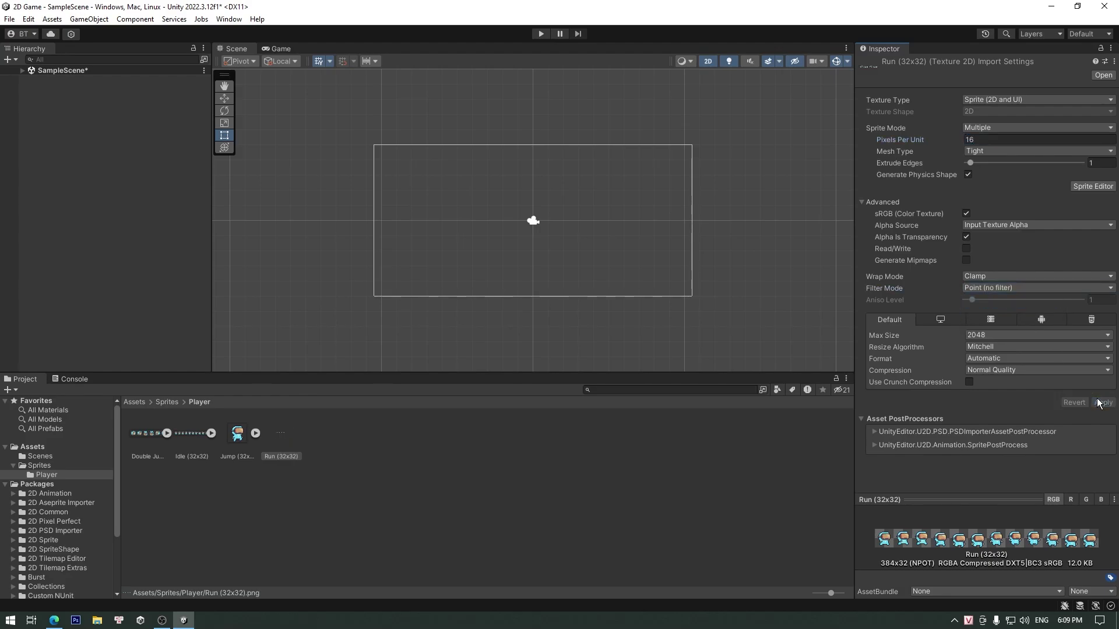
Slice the Run sheet into 32×32 frames, apply, and check the twelve sprites in Project
left_click(1083, 186)
left_click(284, 33)
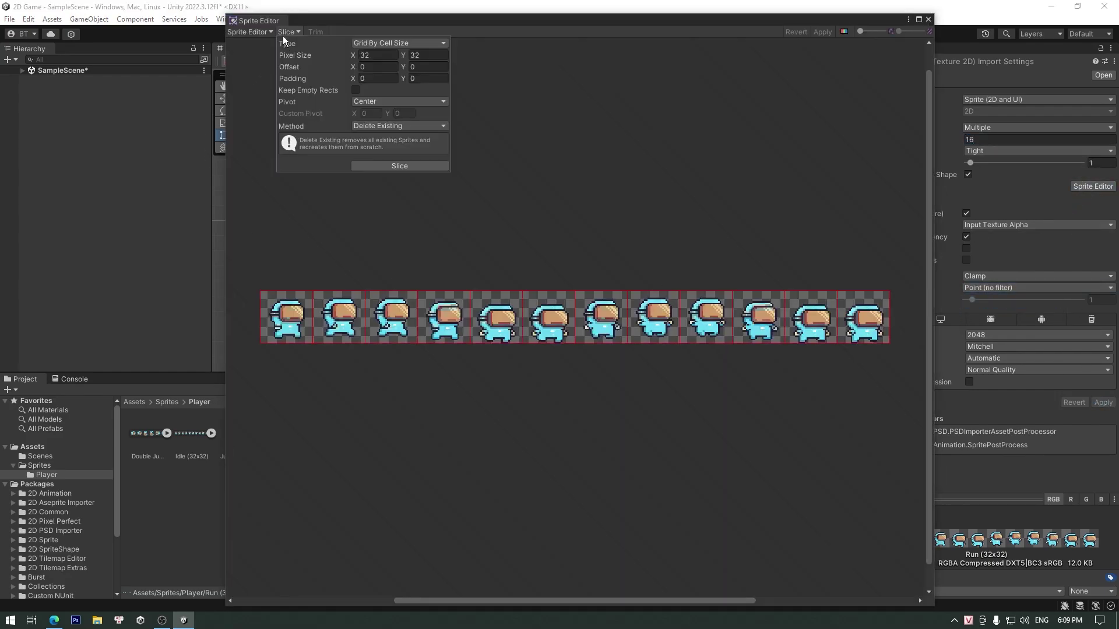
left_click(373, 166)
left_click(819, 32)
left_click(819, 32)
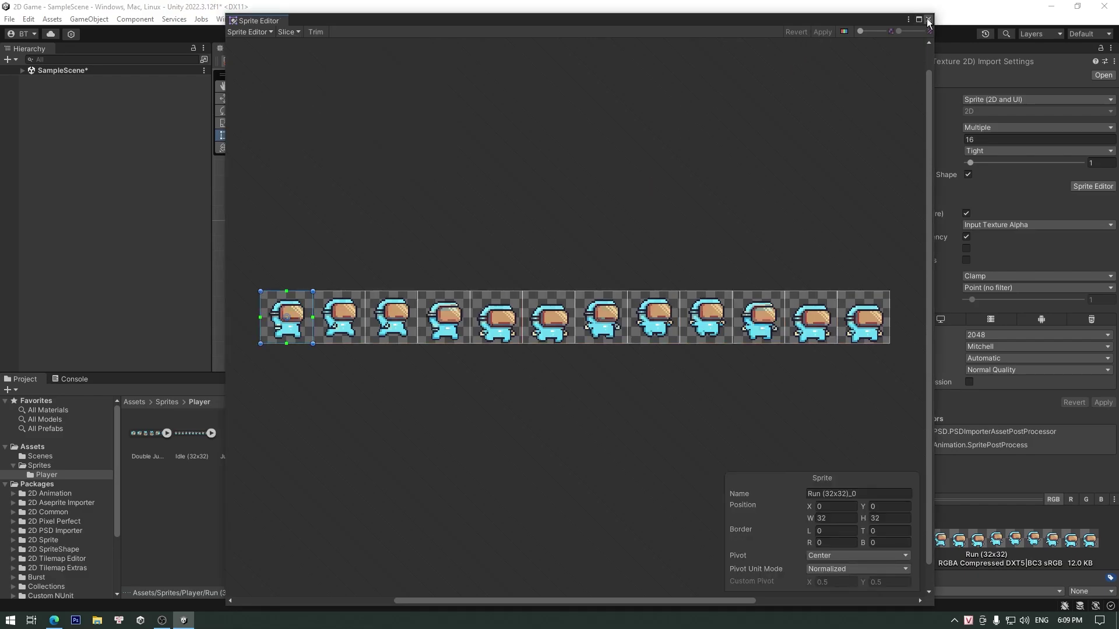
left_click(928, 21)
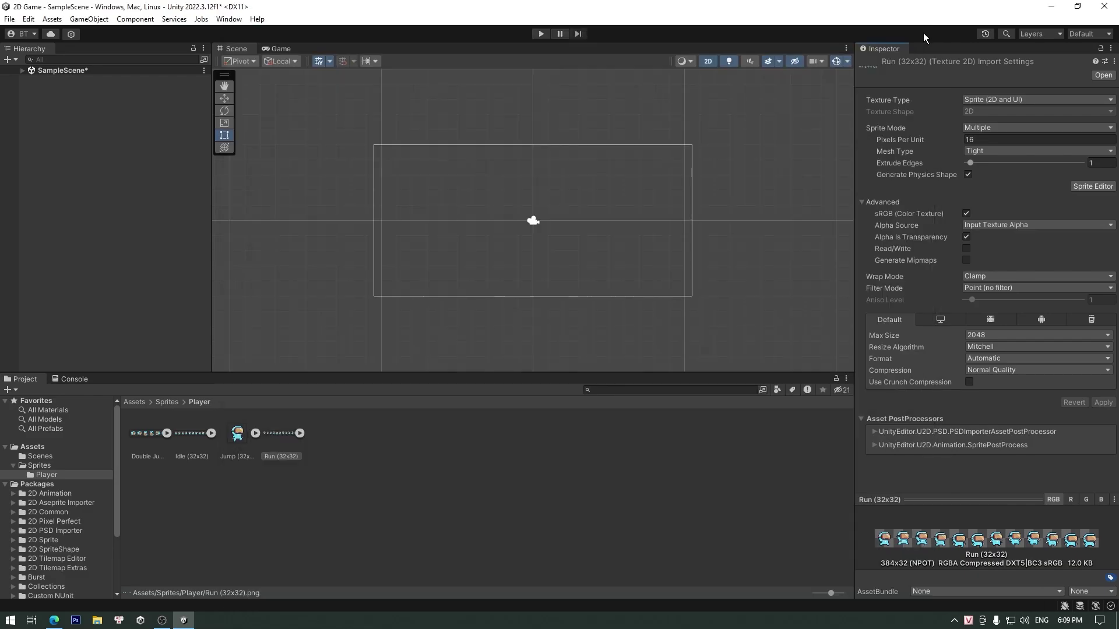
left_click(299, 433)
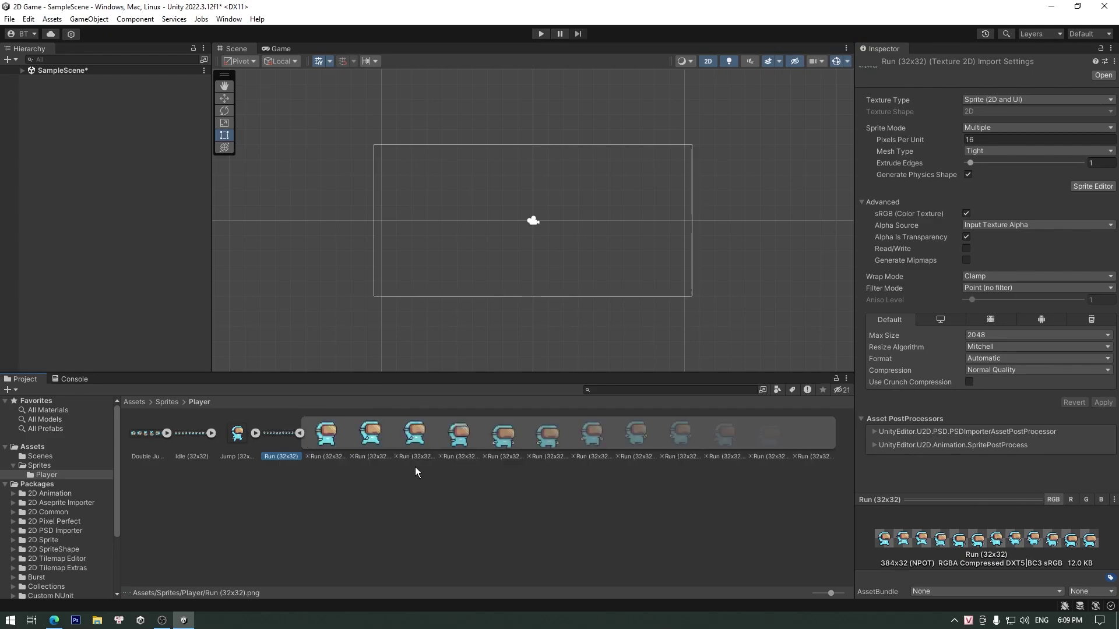
left_click(297, 433)
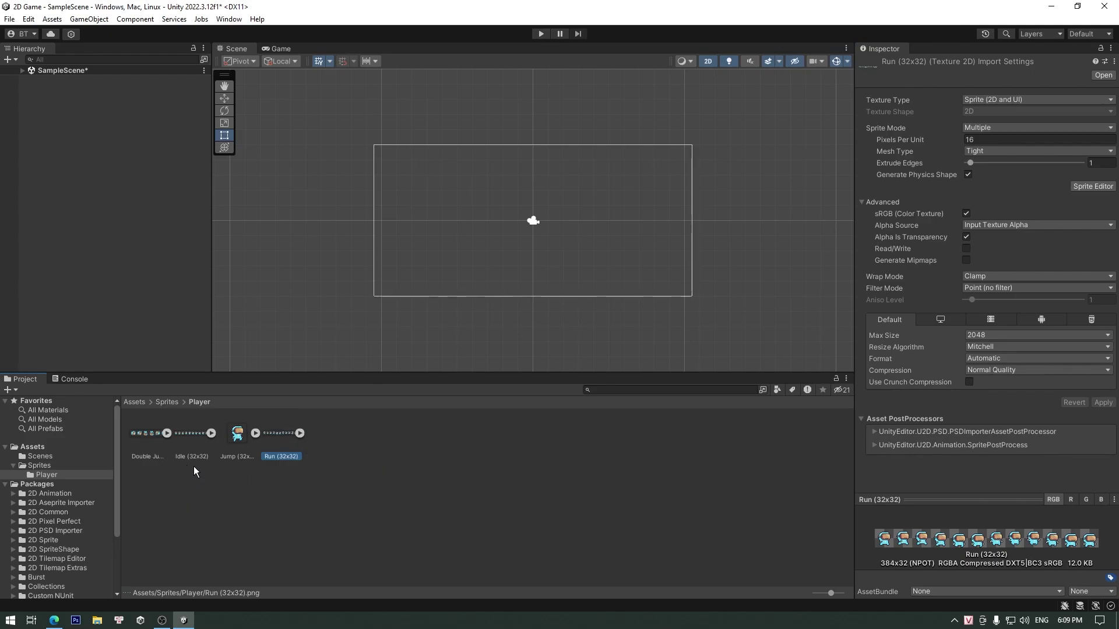
Drag Idle (32x32)_0 into the Hierarchy and rename the new object Player
left_click(211, 433)
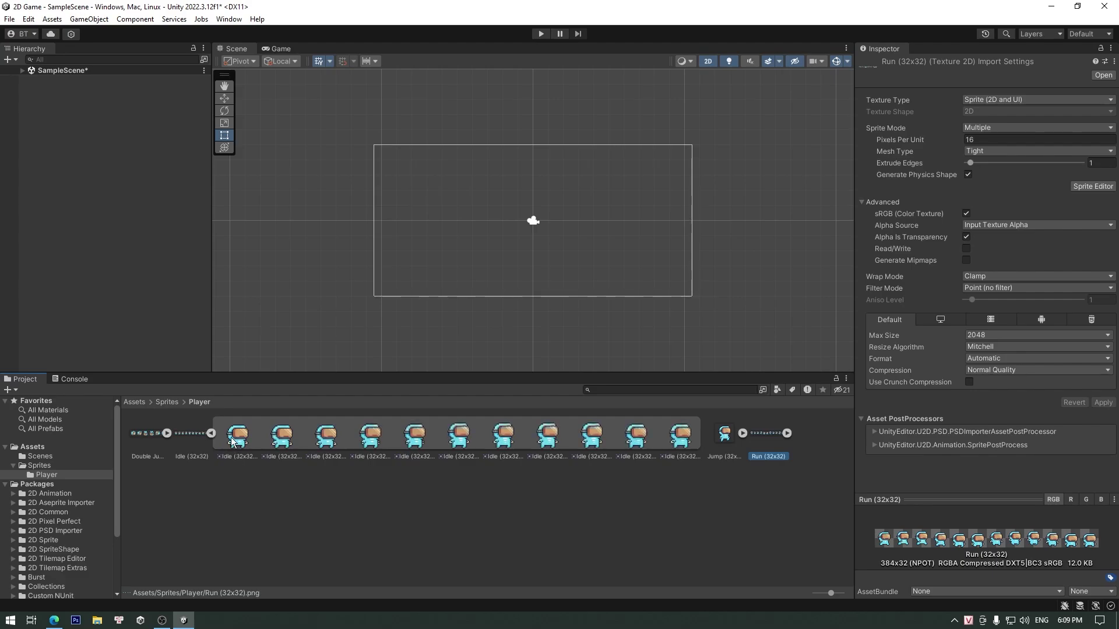
left_click_drag(238, 437, 29, 174)
left_click_drag(92, 141, 92, 141)
right_click(58, 86)
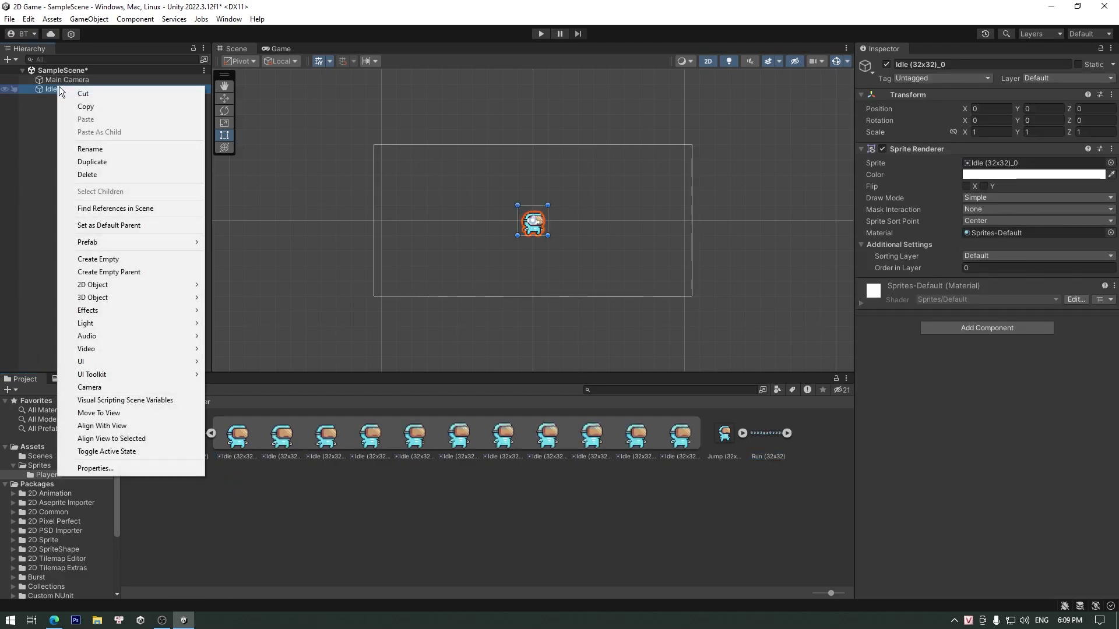
left_click(88, 148)
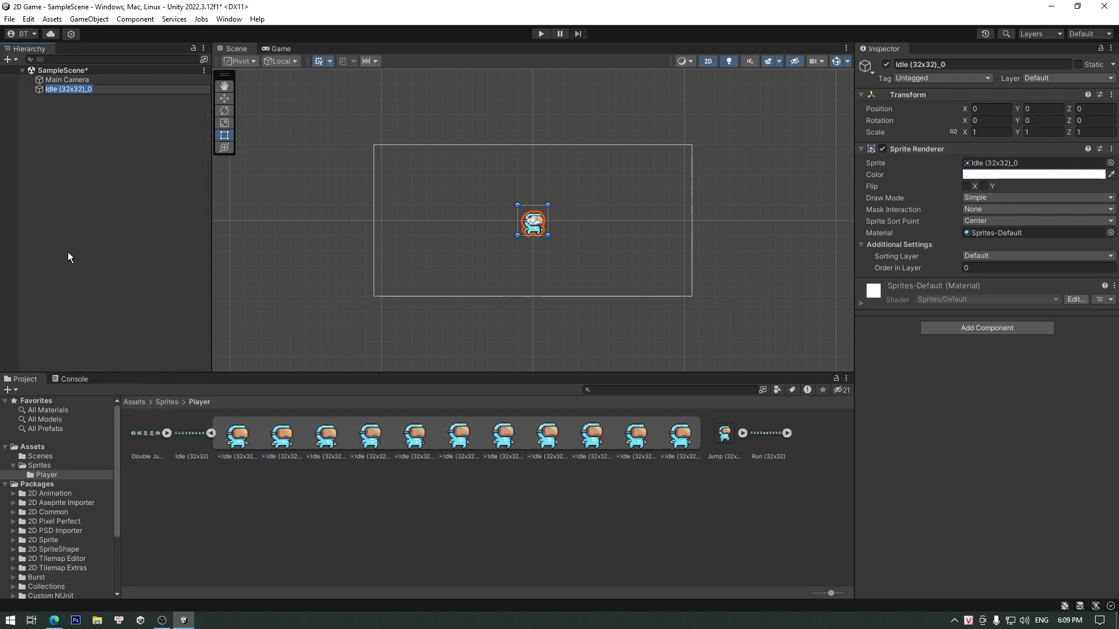
type("Player")
key("Return")
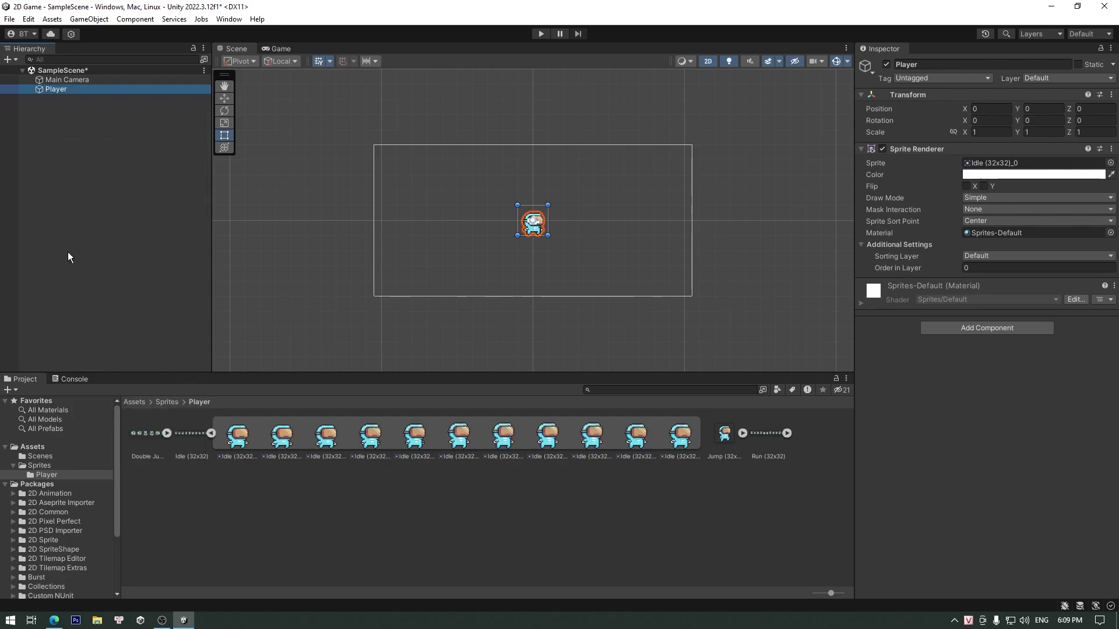
Reset Player's Transform so it sits at the origin
right_click(901, 96)
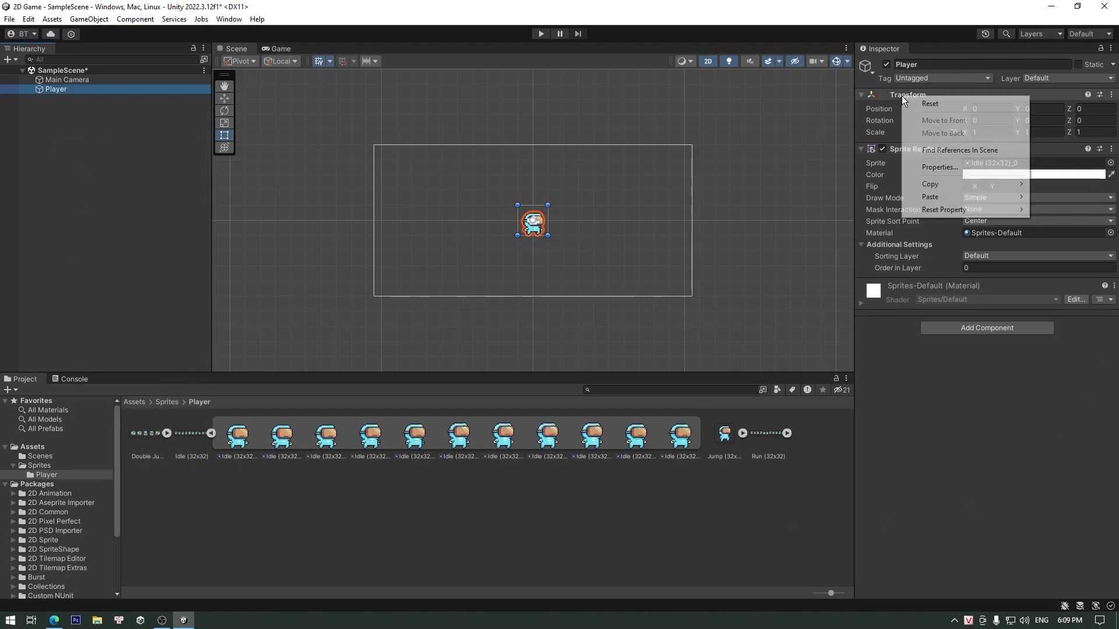
left_click(919, 105)
scroll(609, 255, "up", 4)
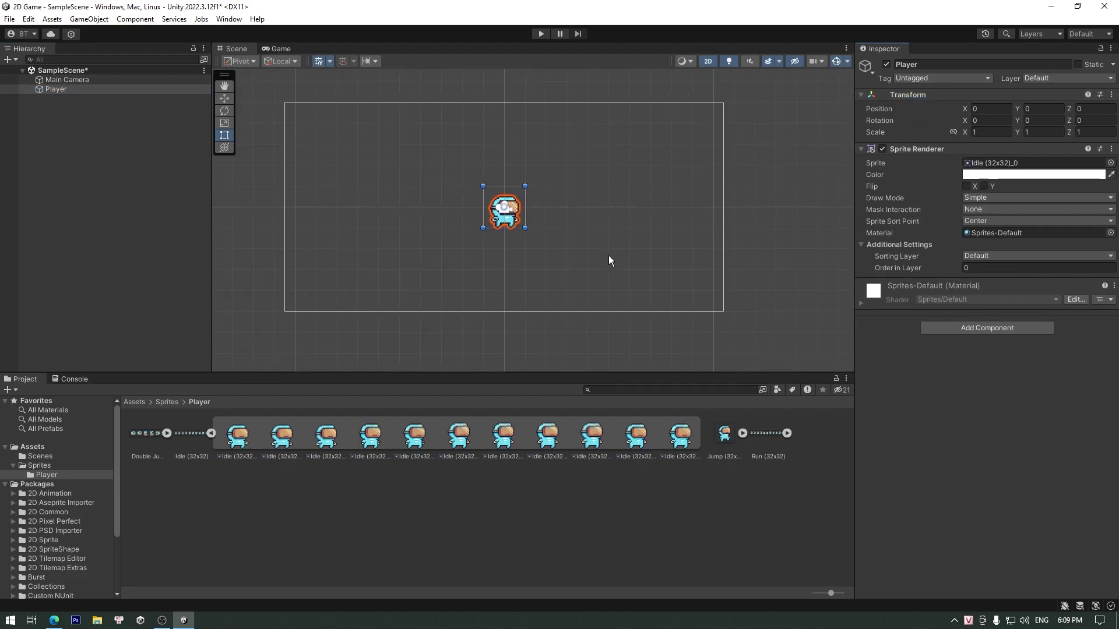
scroll(609, 256, "up", 2)
scroll(615, 245, "up", 1)
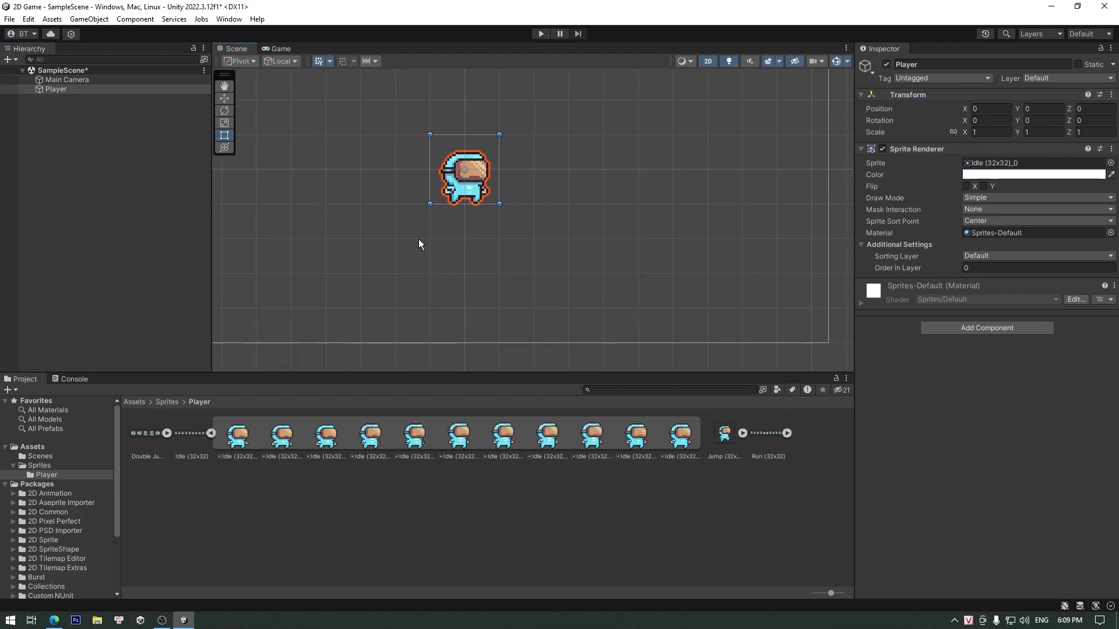
scroll(514, 198, "down", 3)
scroll(513, 198, "down", 3)
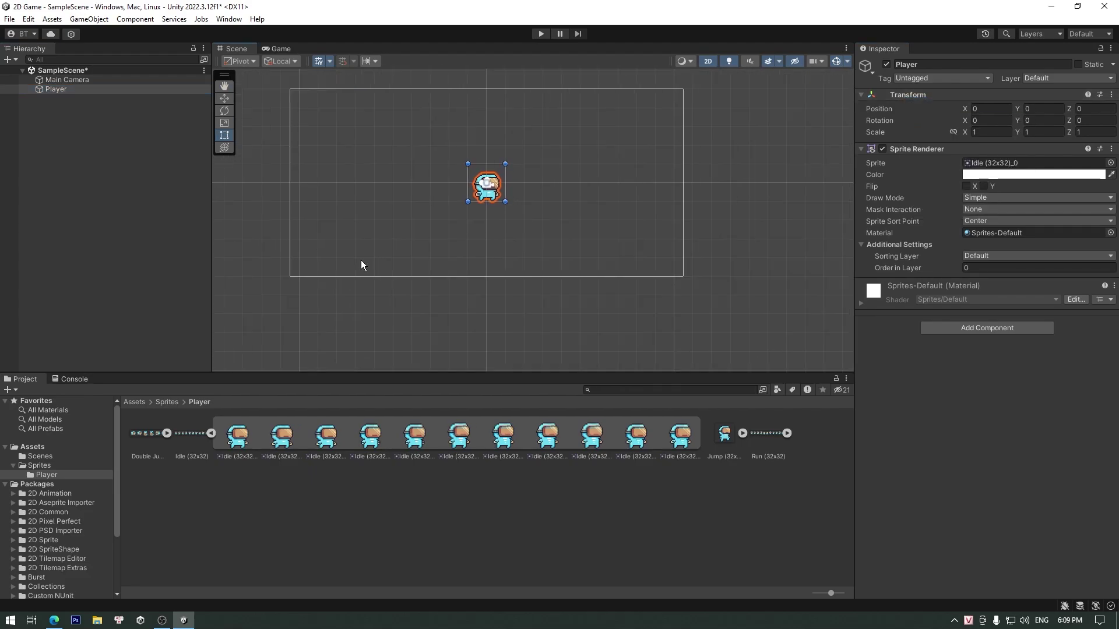
left_click(61, 134)
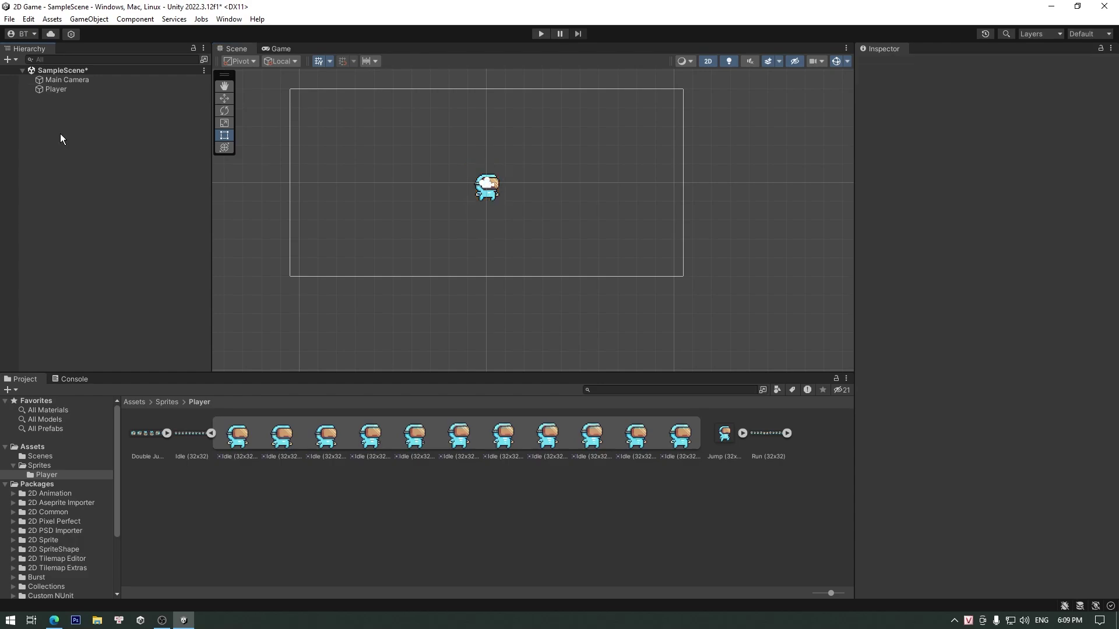
left_click(62, 89)
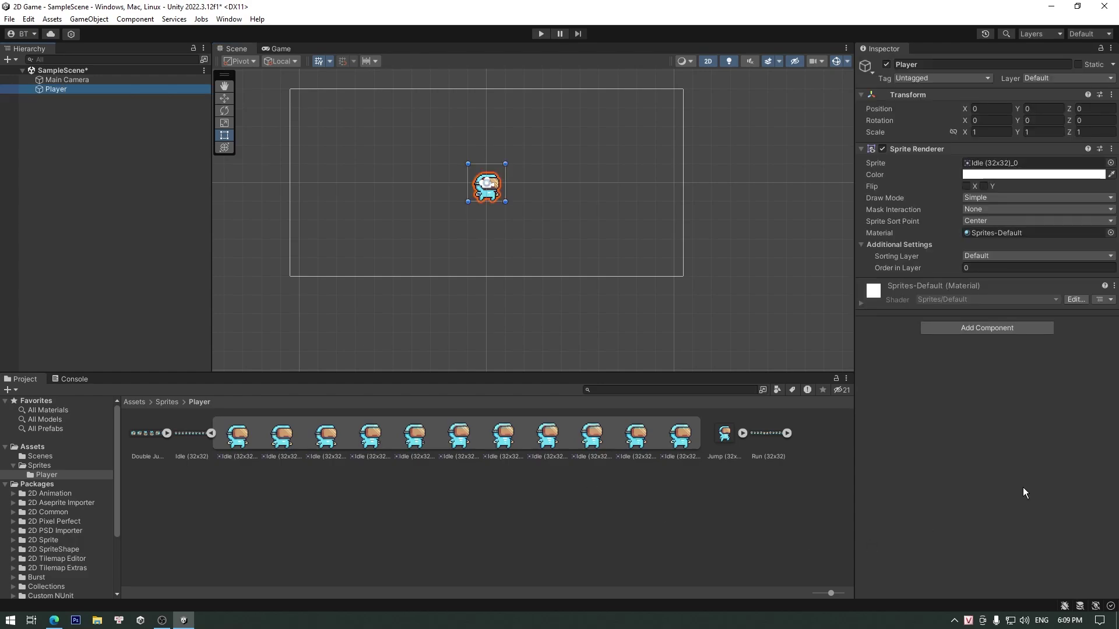
Add a Box Collider 2D component to Player
left_click(996, 328)
type("bo")
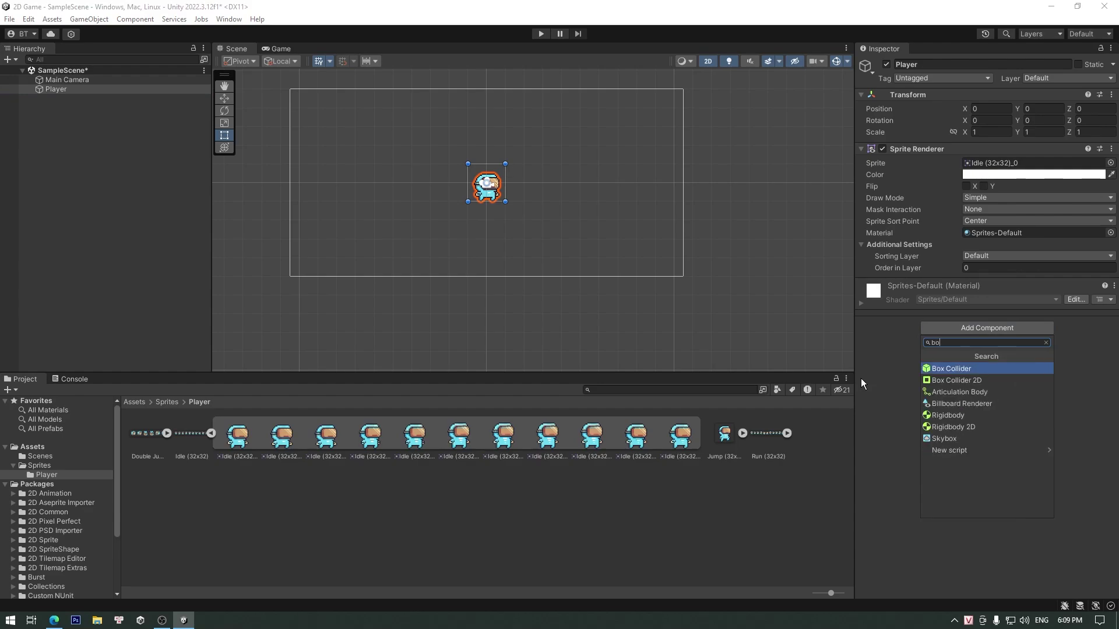
type("x")
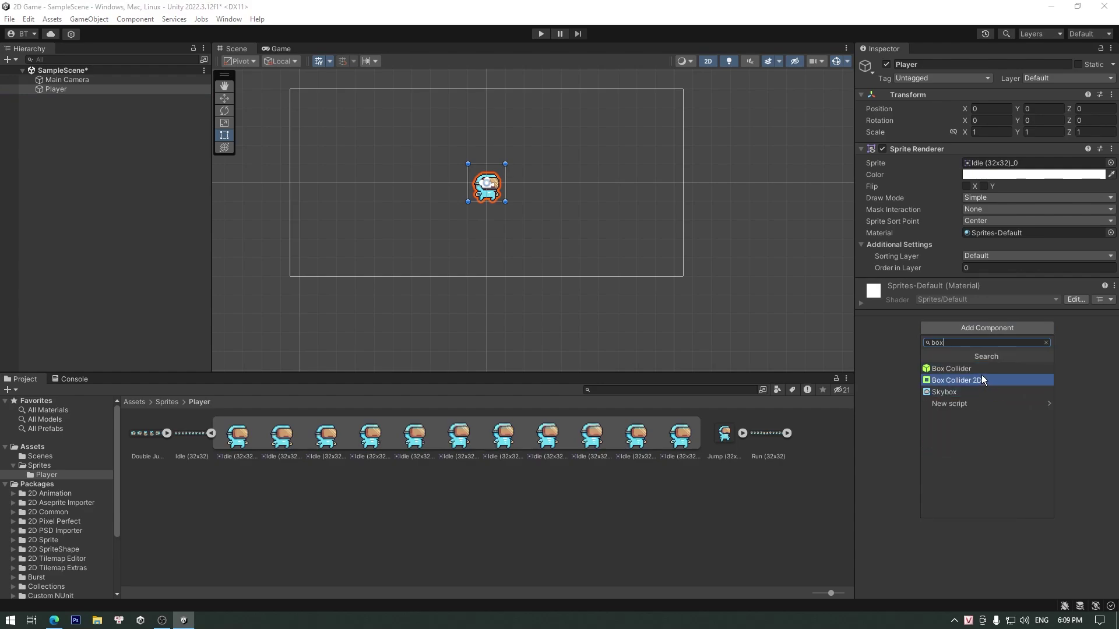
left_click(982, 376)
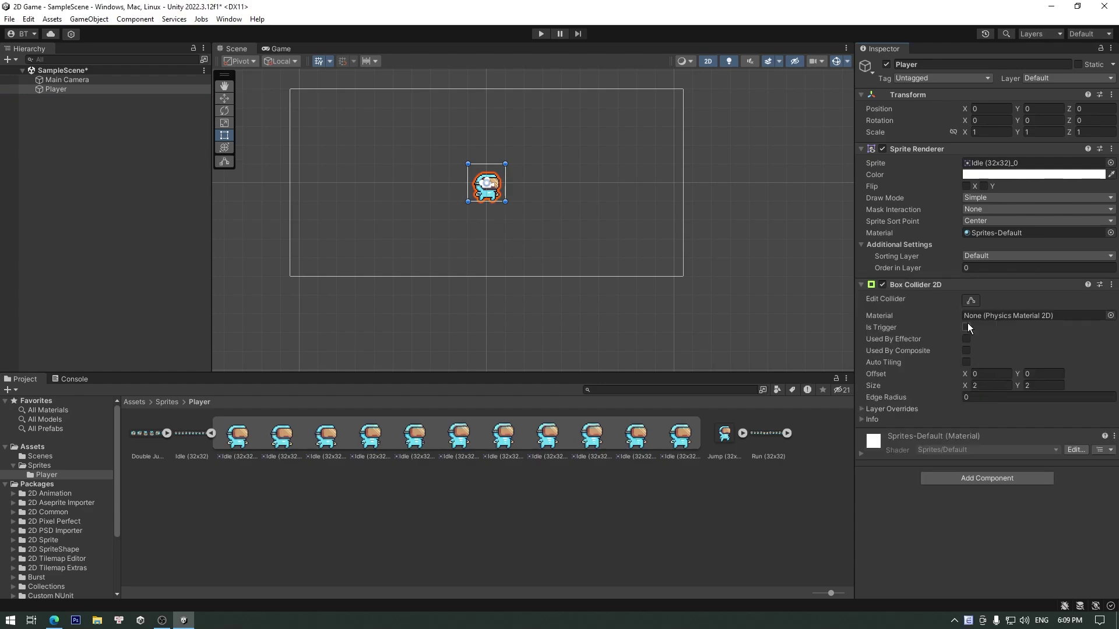
Shrink the collider's edges to fit the body, about 0.99 × 1.52 in size
left_click(971, 300)
scroll(450, 156, "up", 5)
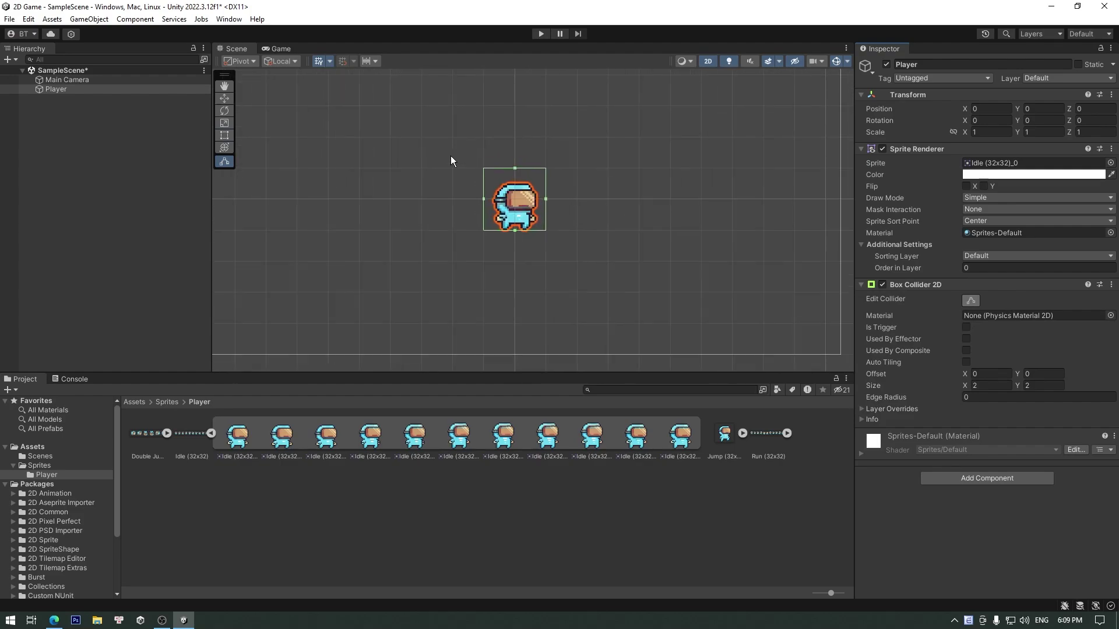
left_click_drag(499, 219, 567, 223)
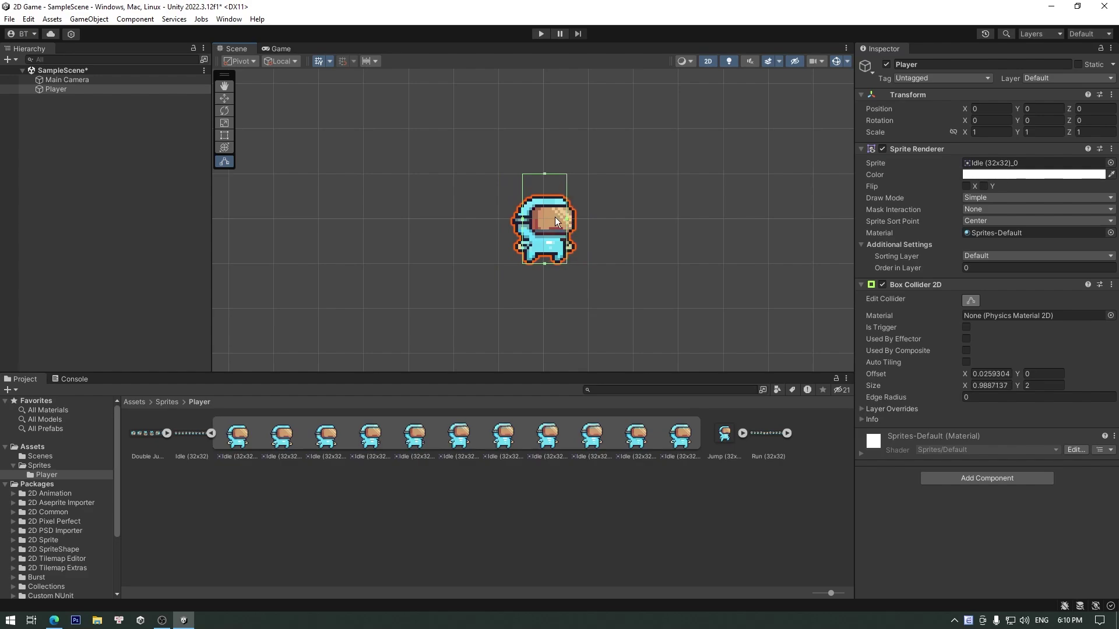
left_click_drag(544, 173, 544, 193)
middle_click_drag(625, 277, 603, 238)
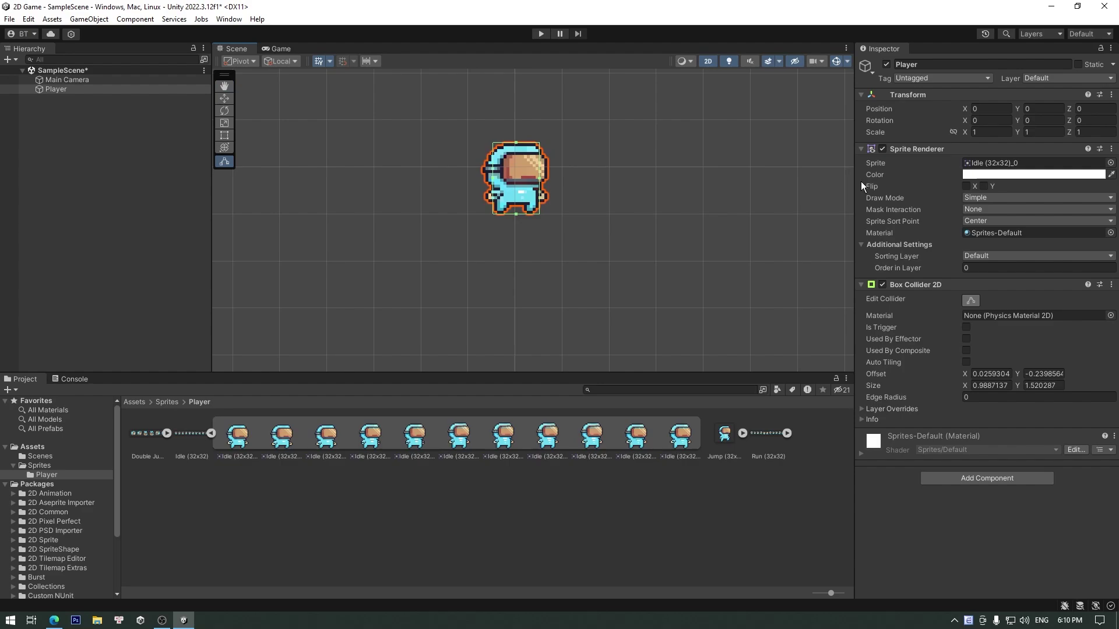
left_click(862, 148)
Collapse Transform and Box Collider 2D, then add a Rigidbody 2D to Player
left_click(862, 94)
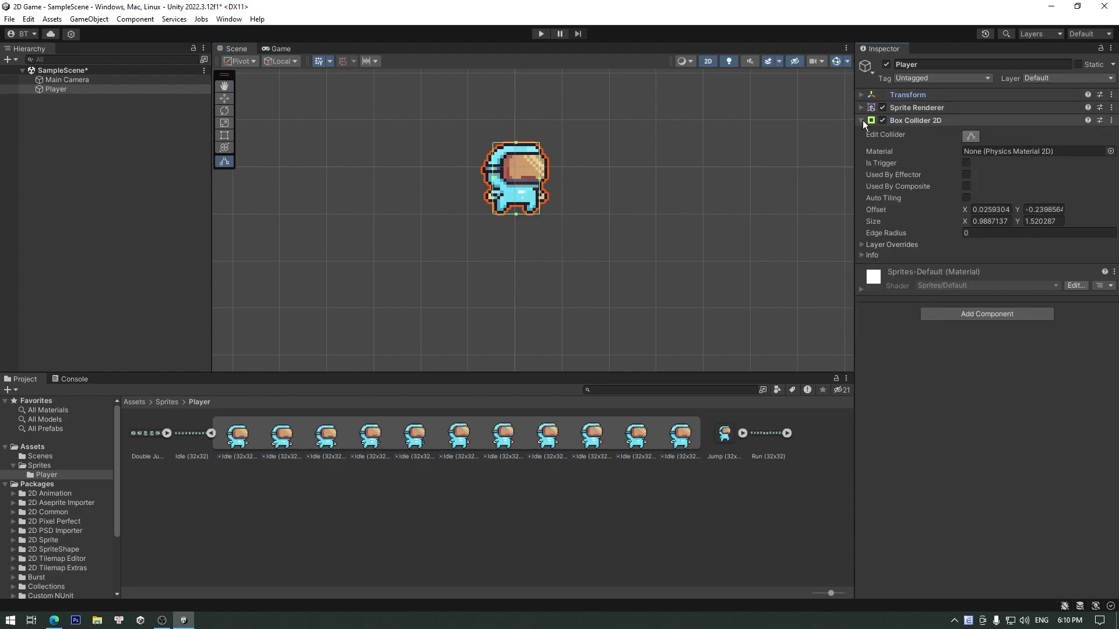
left_click(861, 119)
left_click(953, 177)
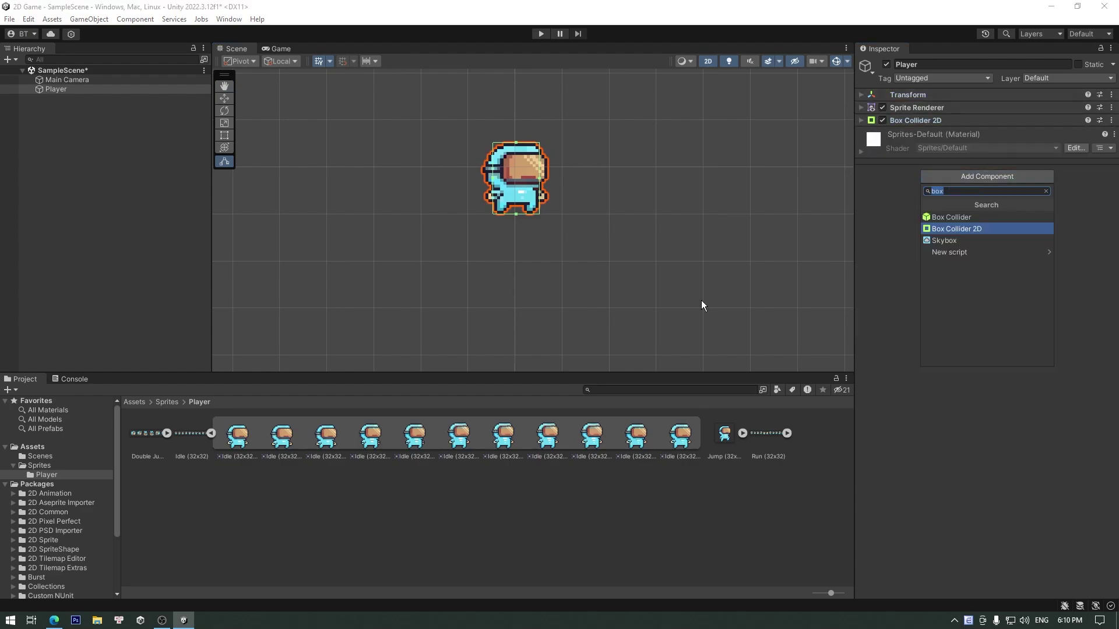
type("rig")
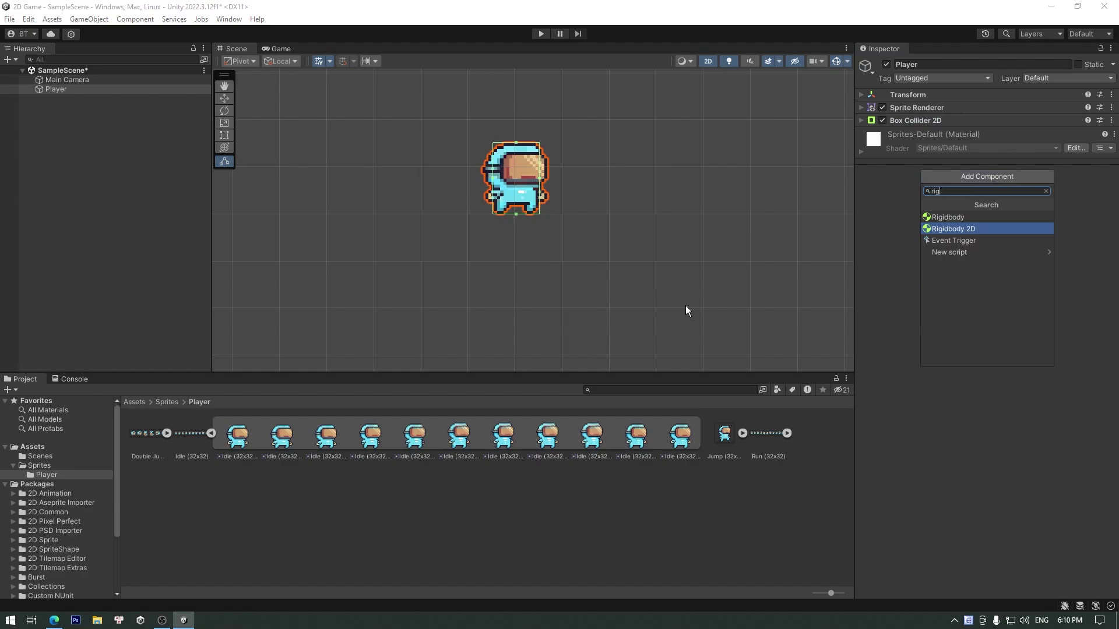
key("Return")
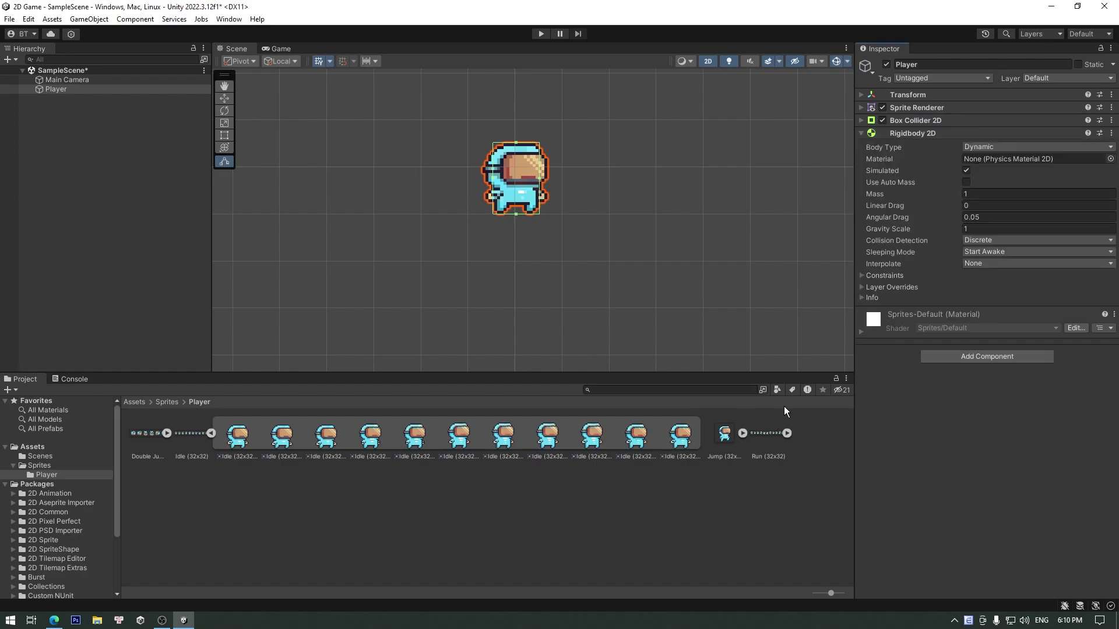
Freeze the Rigidbody 2D's Z rotation and set its Gravity Scale to 5
left_click(863, 276)
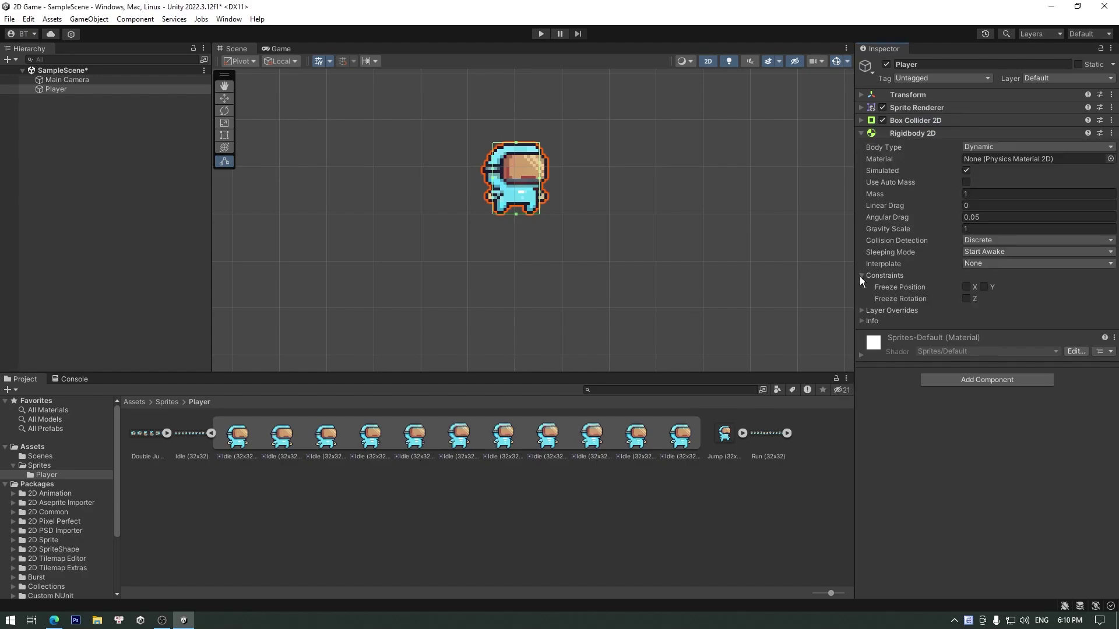
left_click(966, 298)
left_click(968, 228)
type("5")
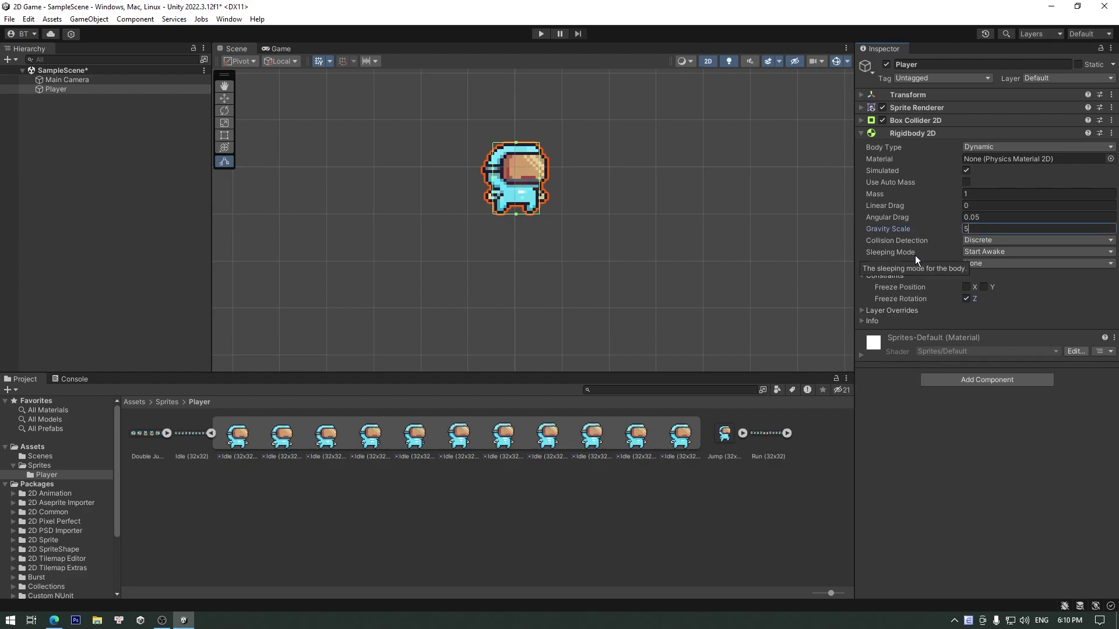
left_click(903, 456)
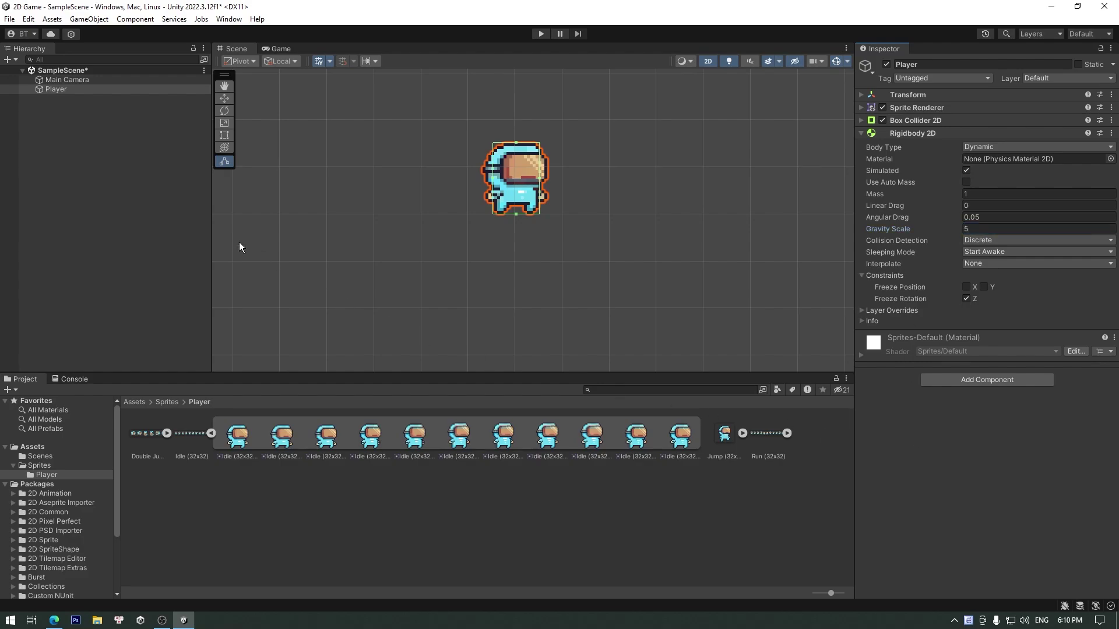
Create a 2D Square sprite and reset its Transform
right_click(57, 148)
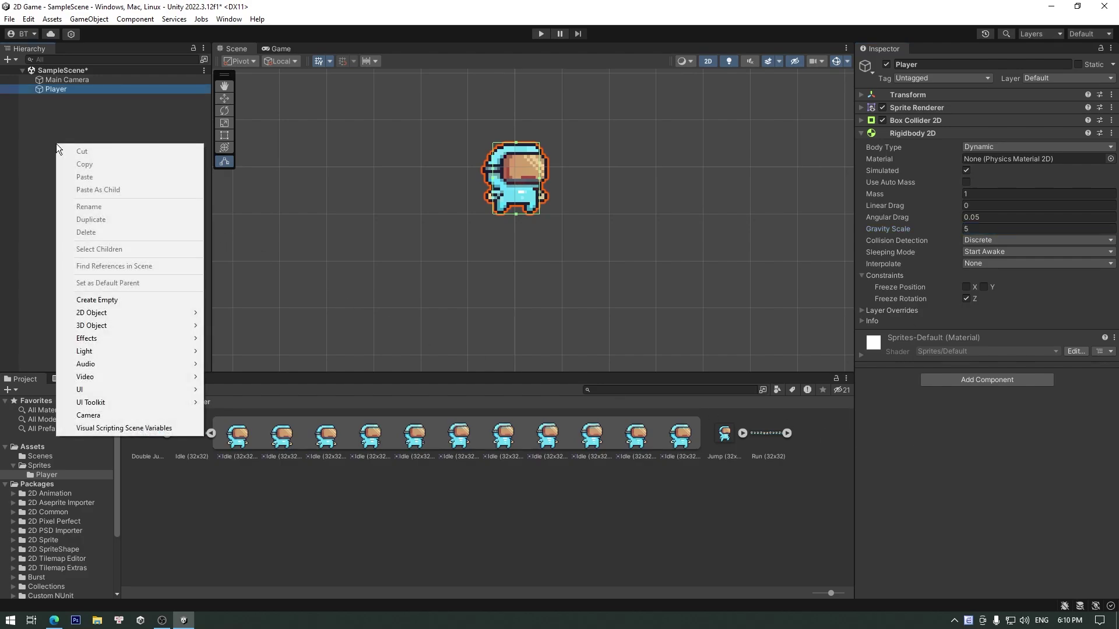
mouse_move(96, 315)
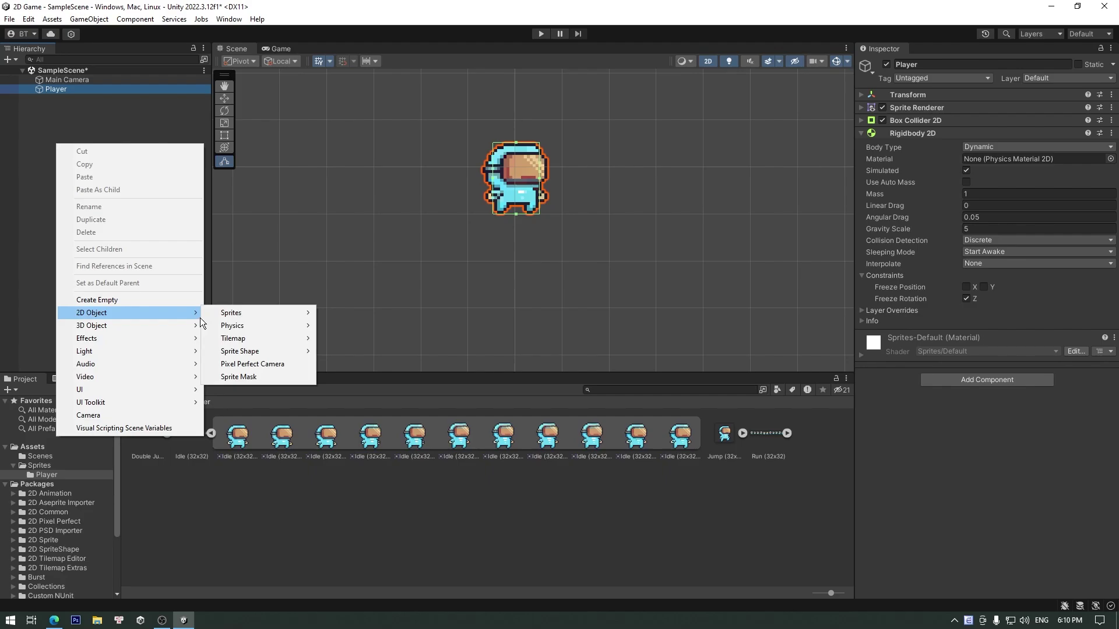
mouse_move(236, 318)
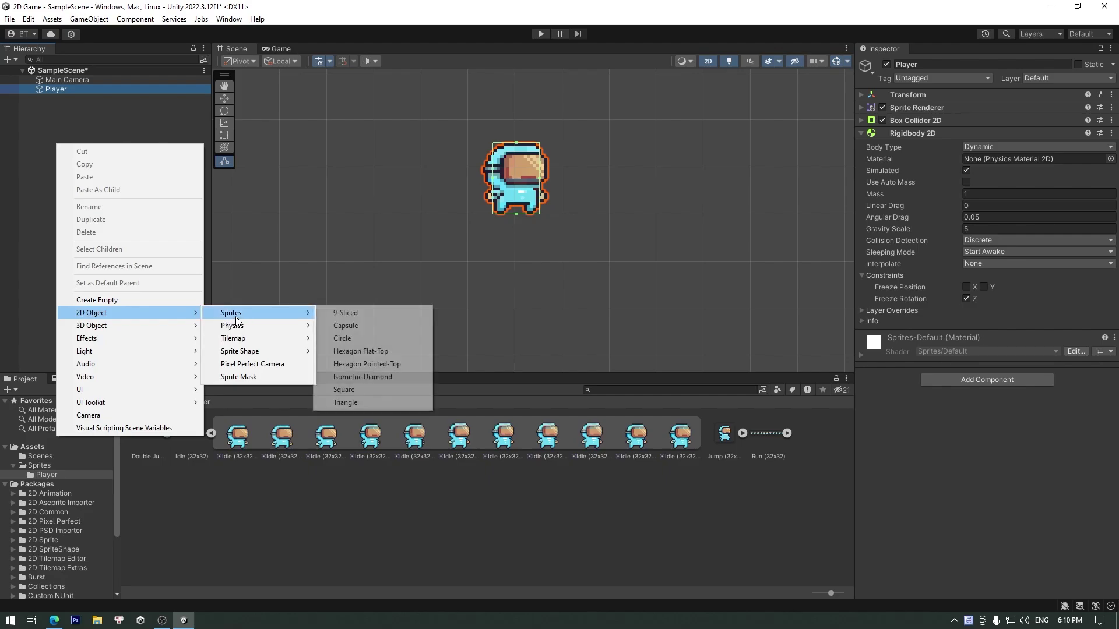
left_click(362, 390)
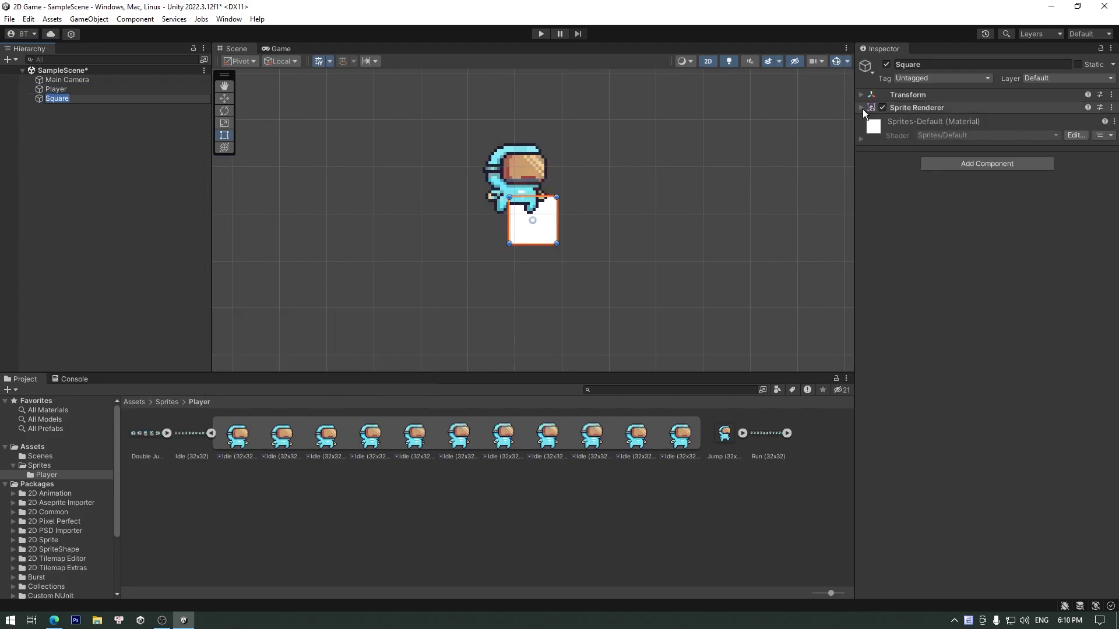
left_click(915, 94)
right_click(919, 94)
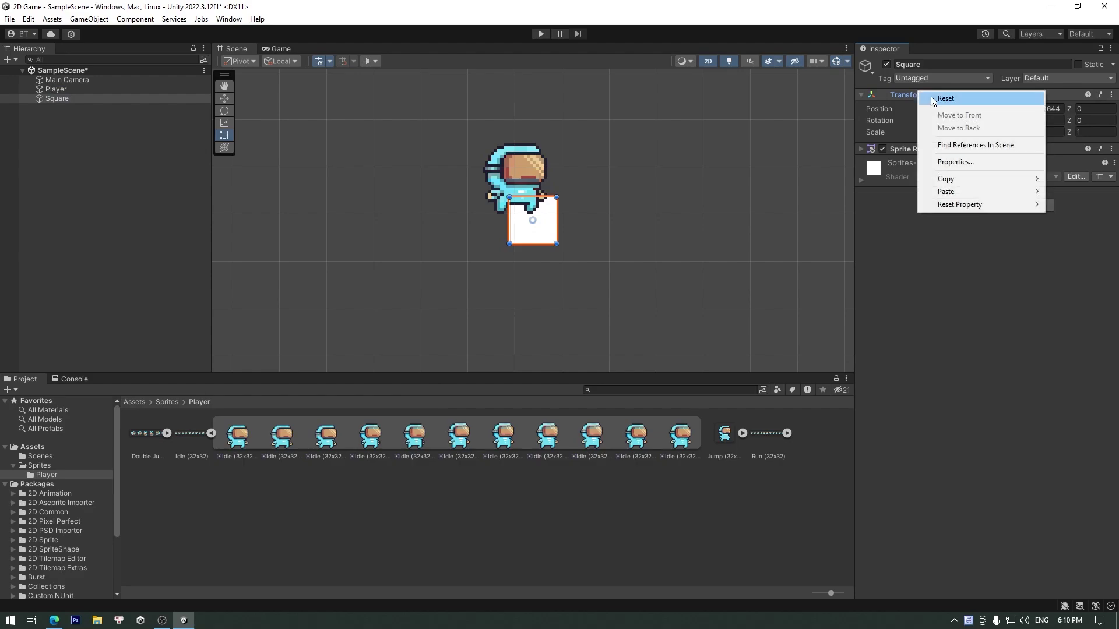
left_click(932, 99)
Move the square down below Player and rename it Ground
left_click(224, 98)
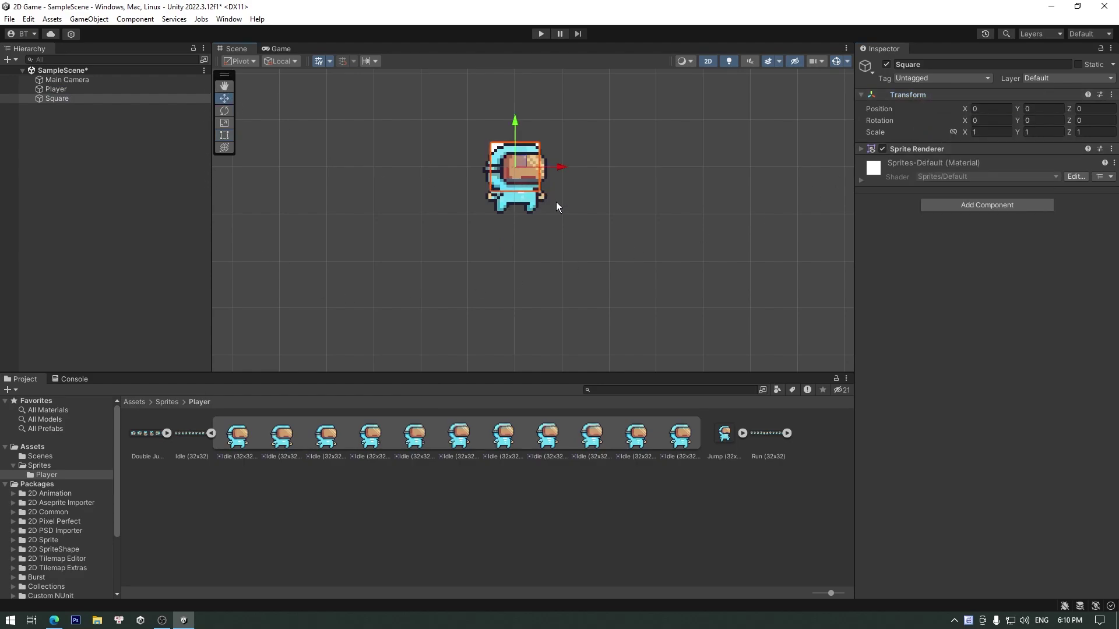
left_click_drag(515, 119, 565, 322)
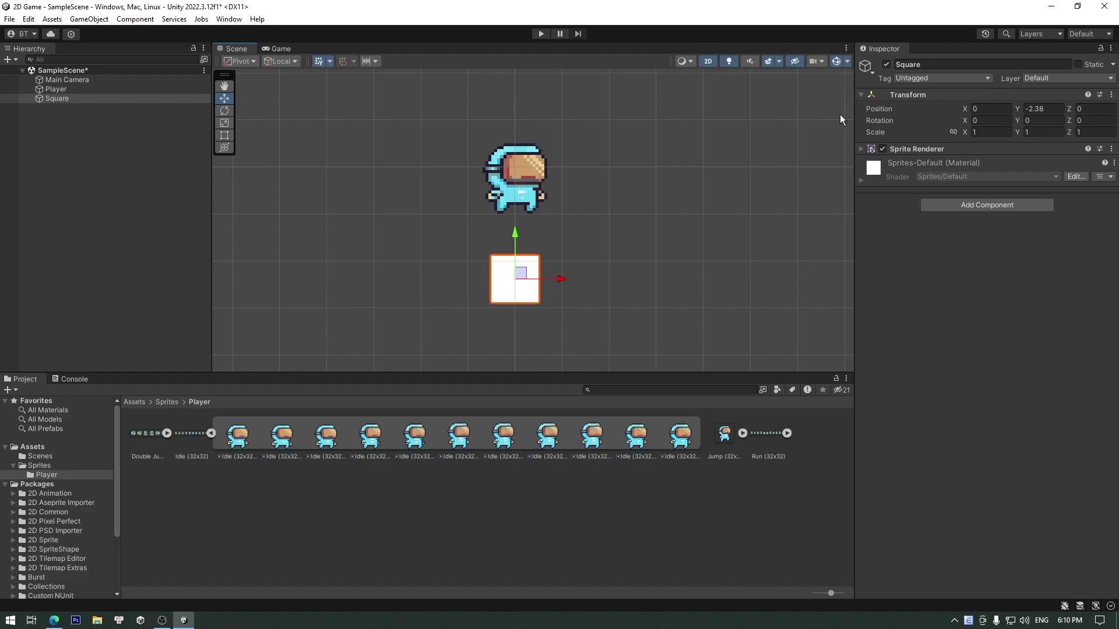
left_click(927, 65)
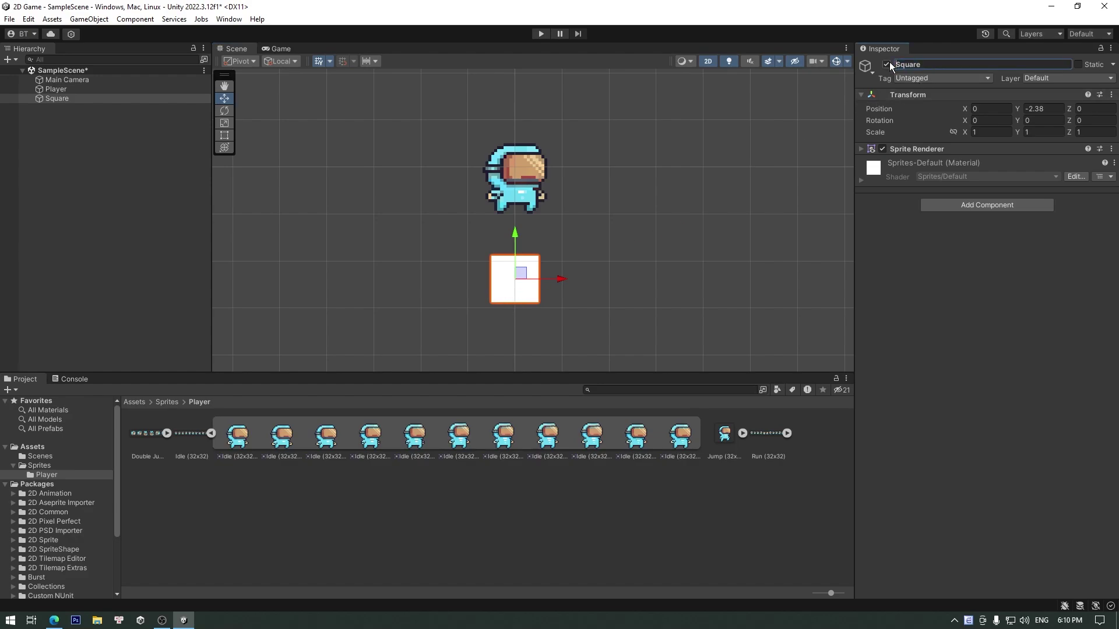
type("Ground")
left_click(224, 135)
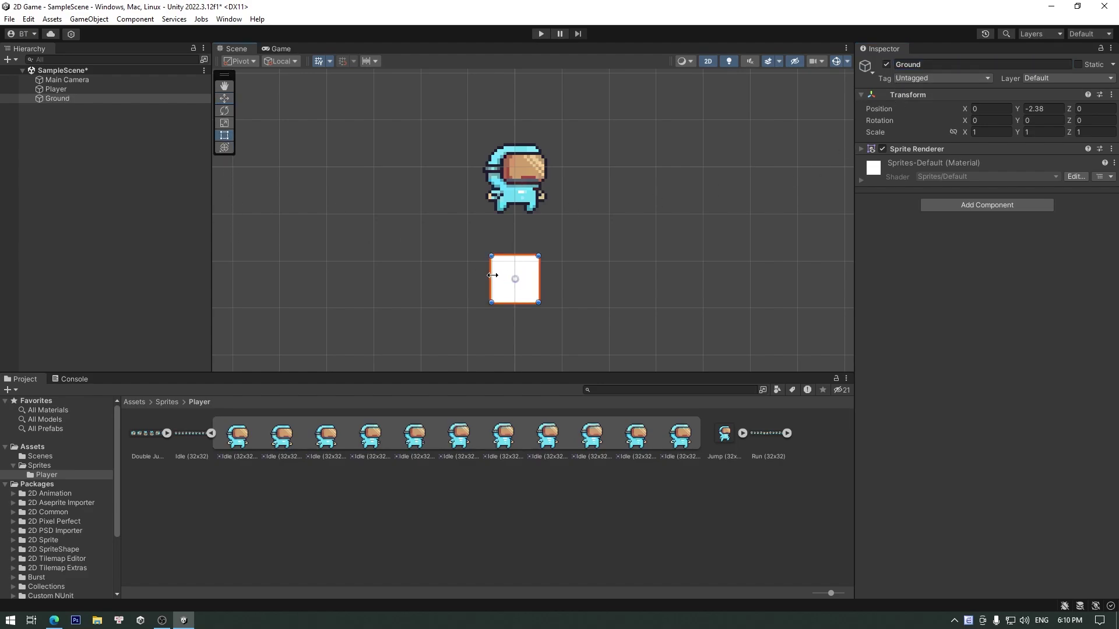
Stretch Ground into a long platform bar (X scale 12.28)
left_click_drag(491, 280, 255, 279)
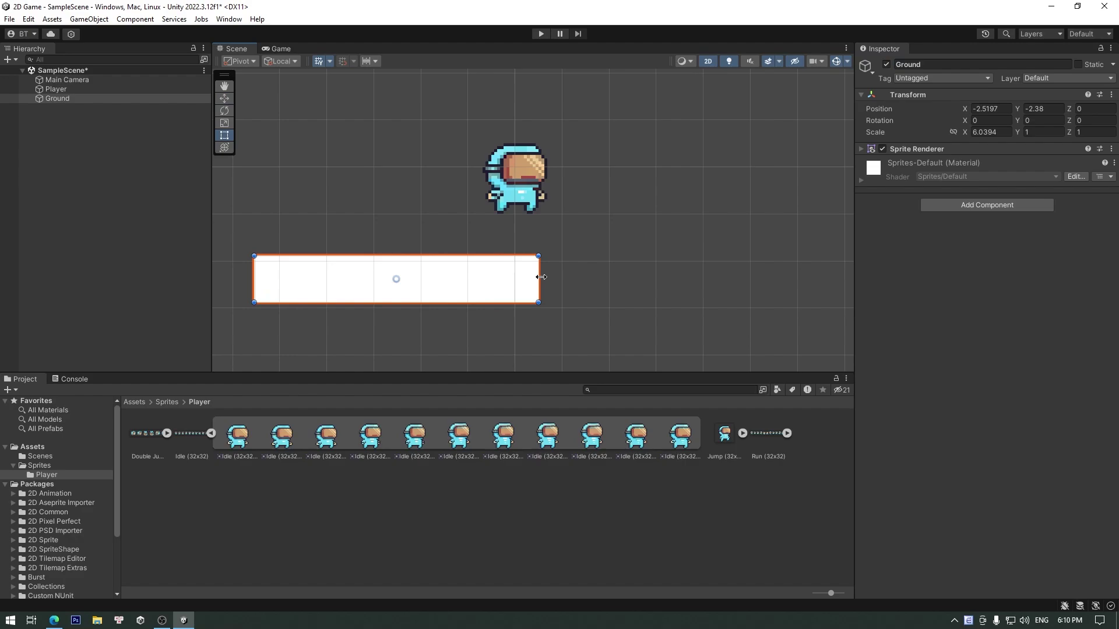
left_click_drag(541, 277, 832, 277)
scroll(816, 283, "down", 3)
scroll(792, 286, "down", 1)
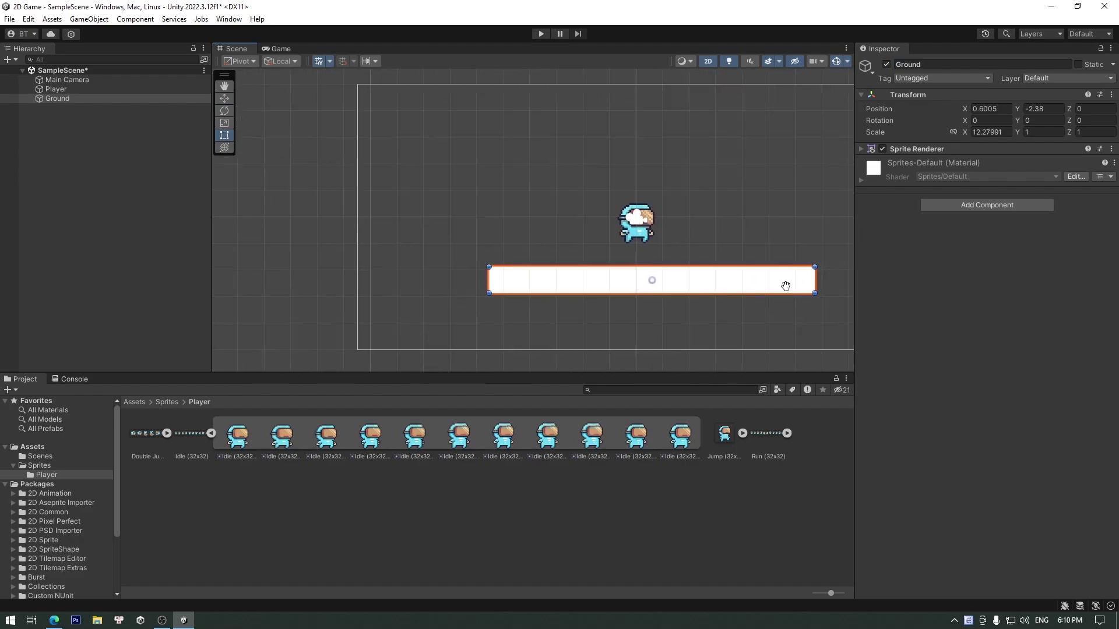
middle_click_drag(786, 286, 670, 273)
Add a Box Collider 2D to Ground
left_click(987, 205)
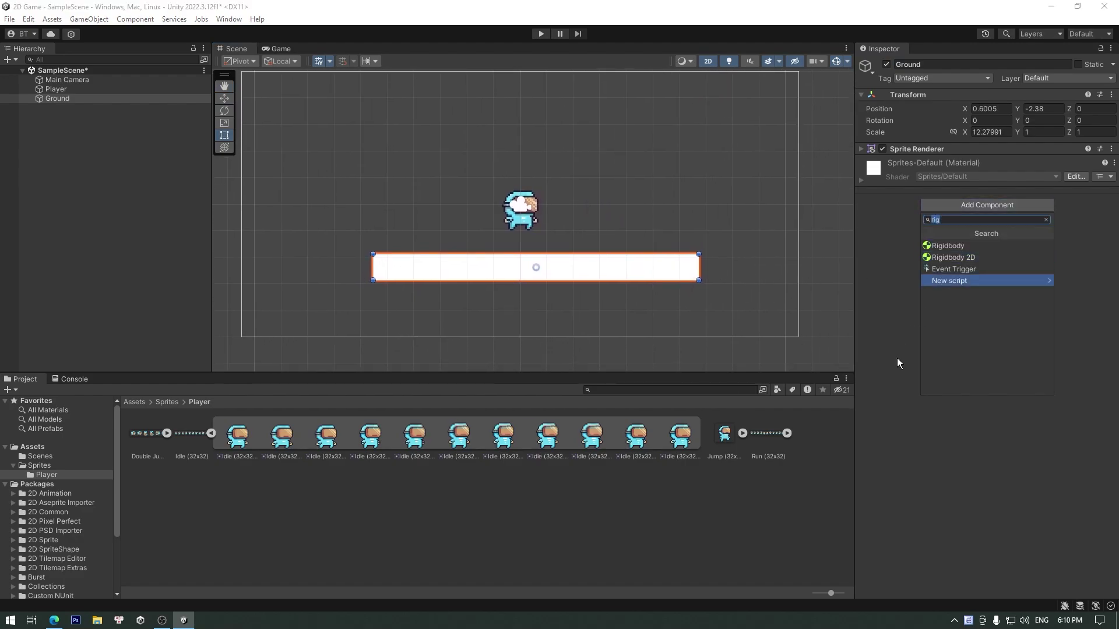
type("box")
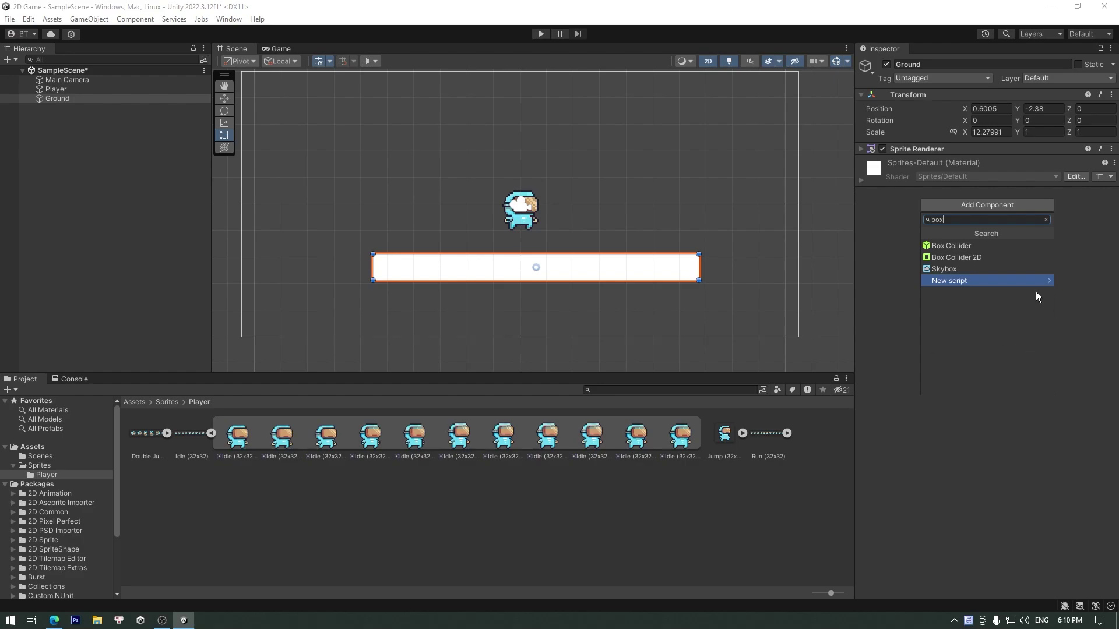
left_click(985, 257)
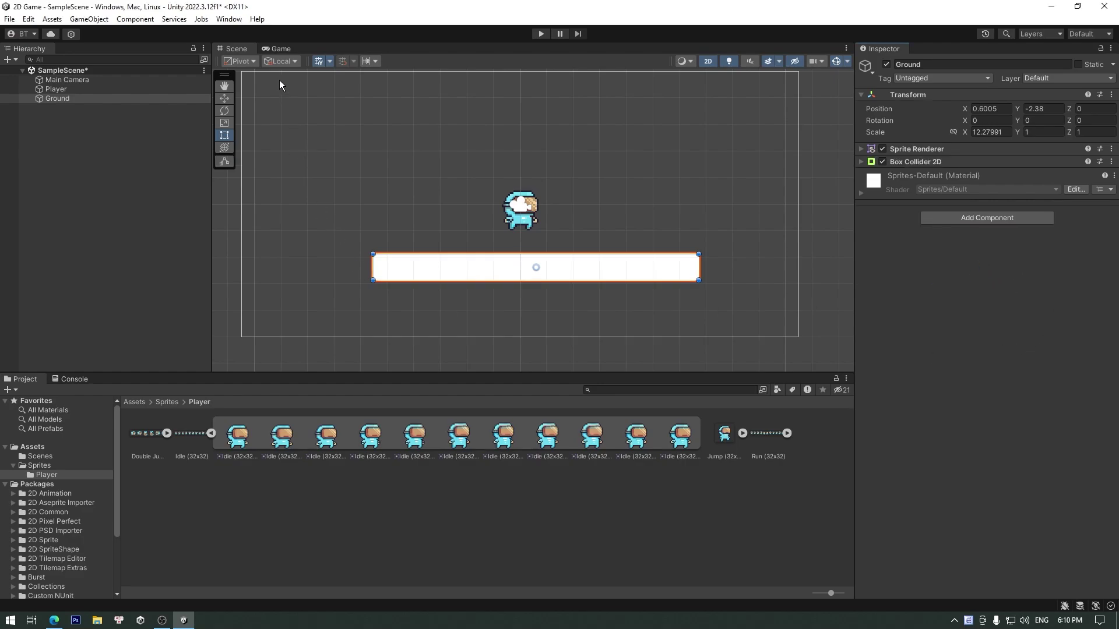
Play the scene in Game view to watch Player land on Ground, then select Player
left_click(278, 50)
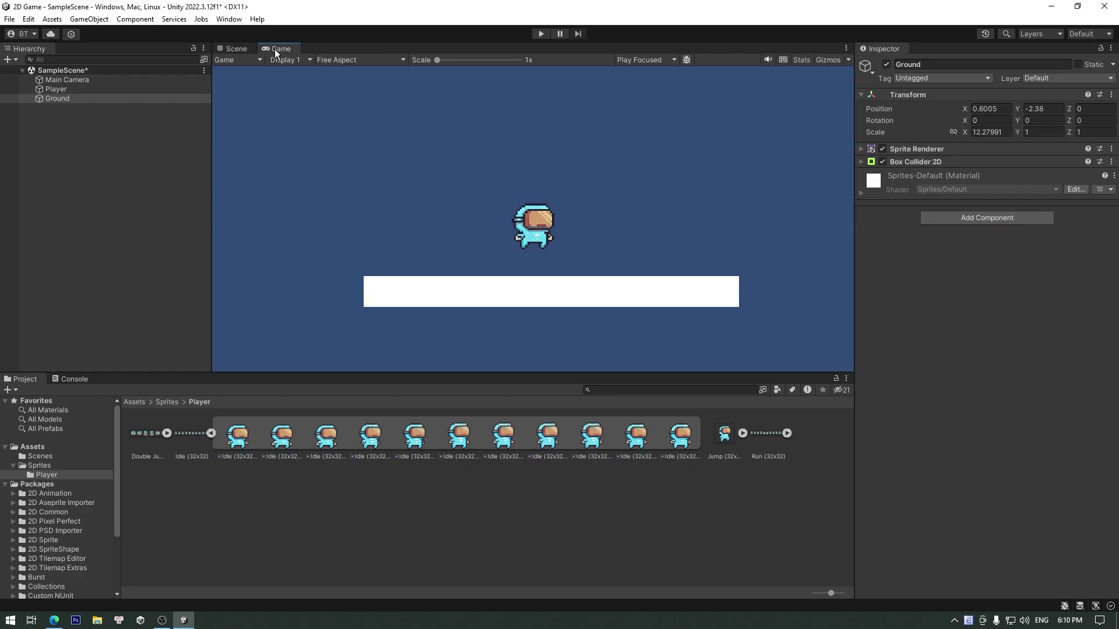
left_click(540, 33)
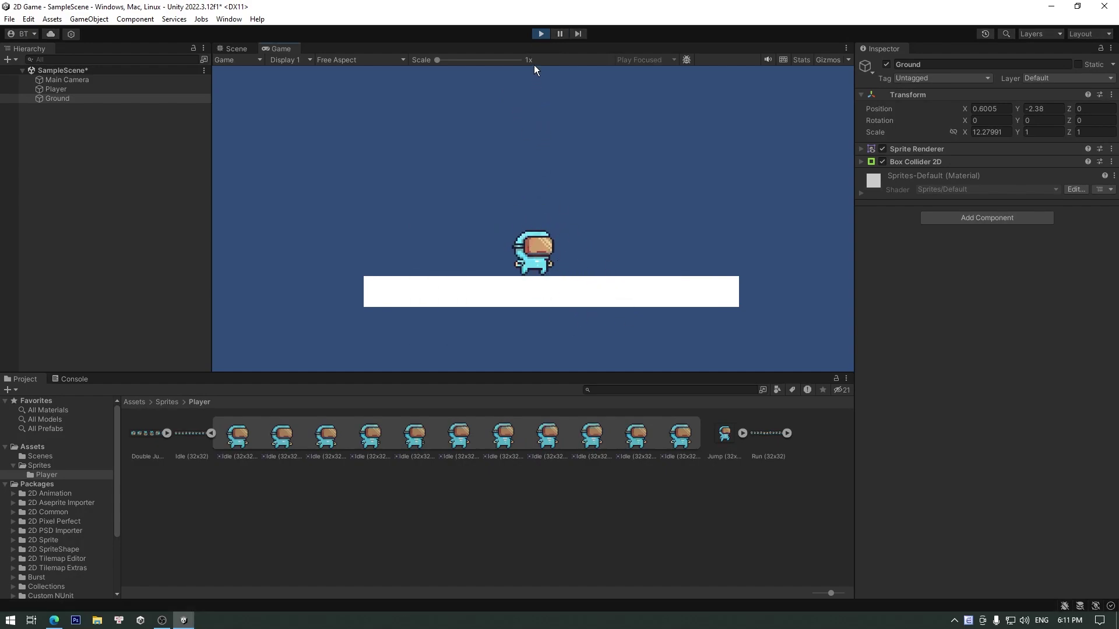
left_click(541, 35)
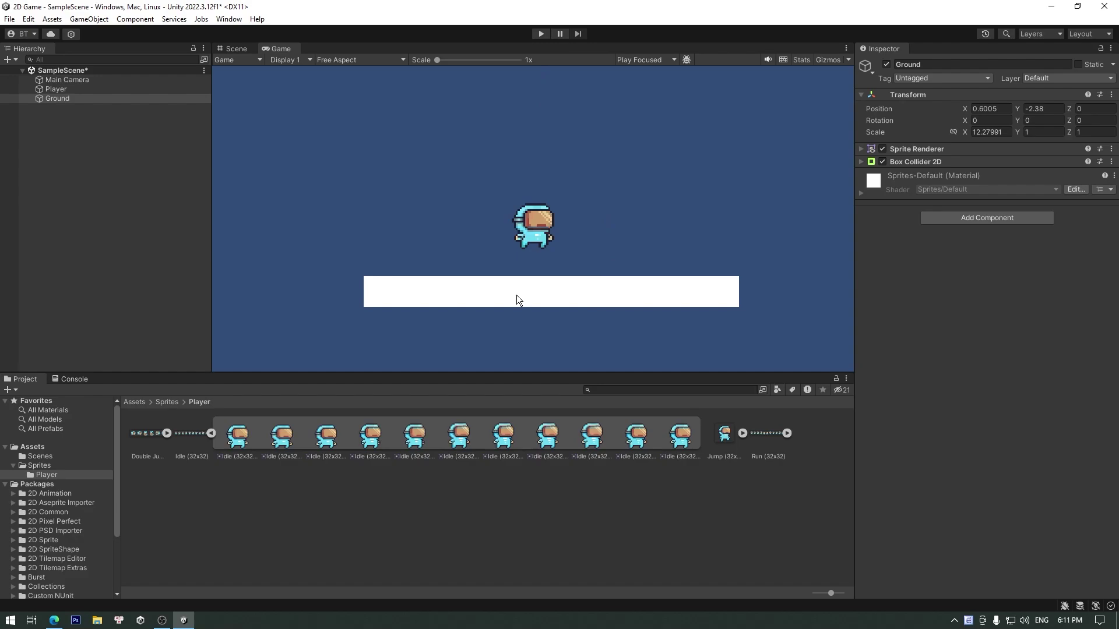
left_click(58, 89)
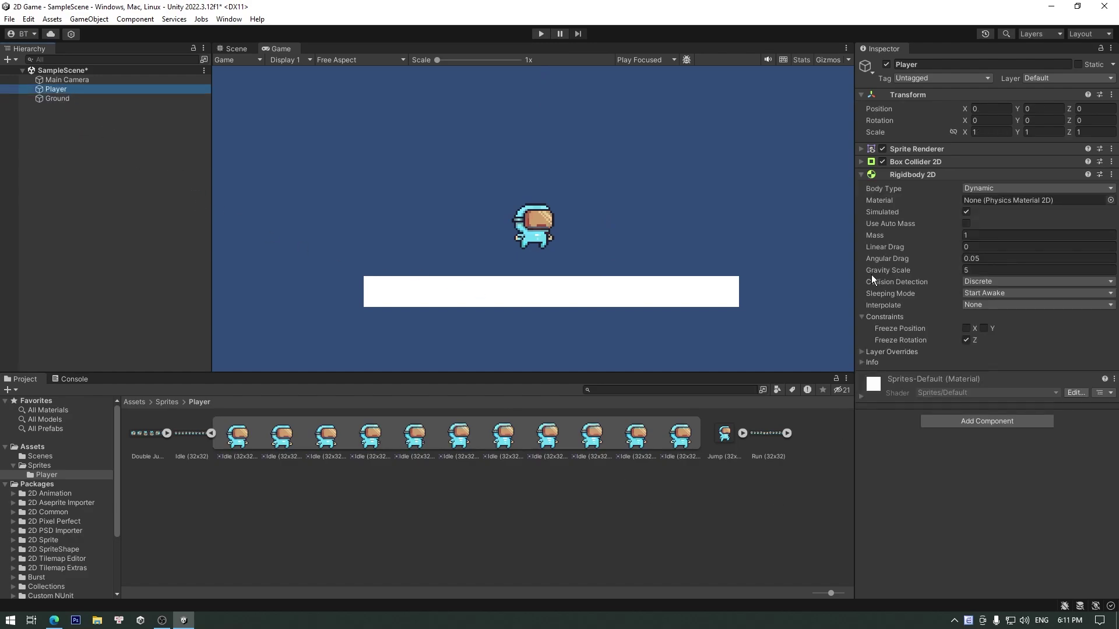
Add a Visual Scripting Script Machine component to Player
left_click(866, 175)
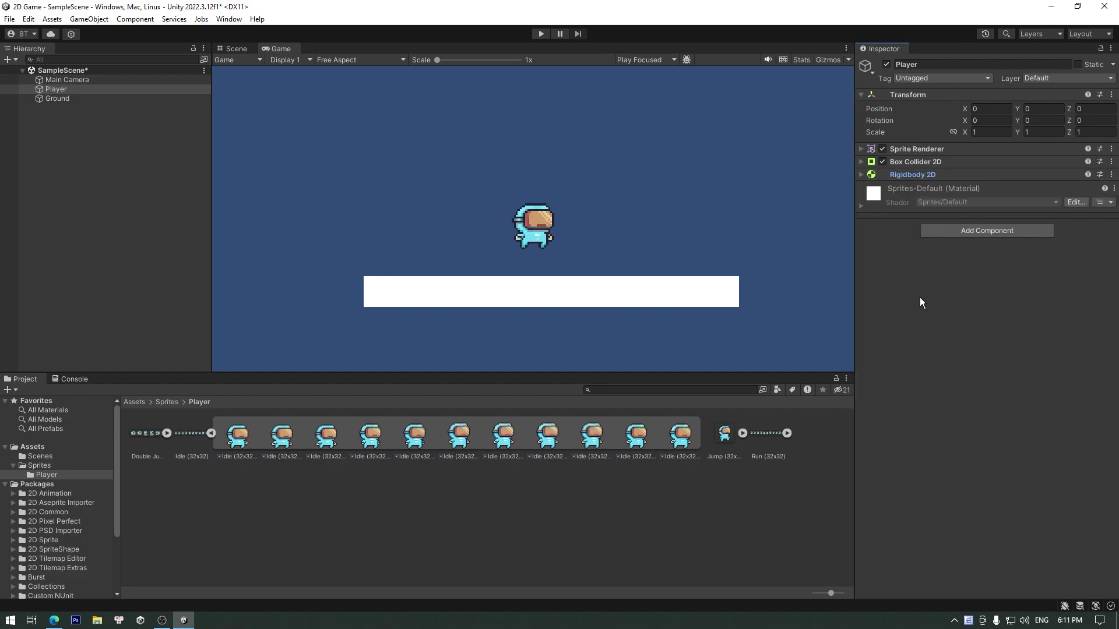
left_click(939, 231)
key("BackSpace")
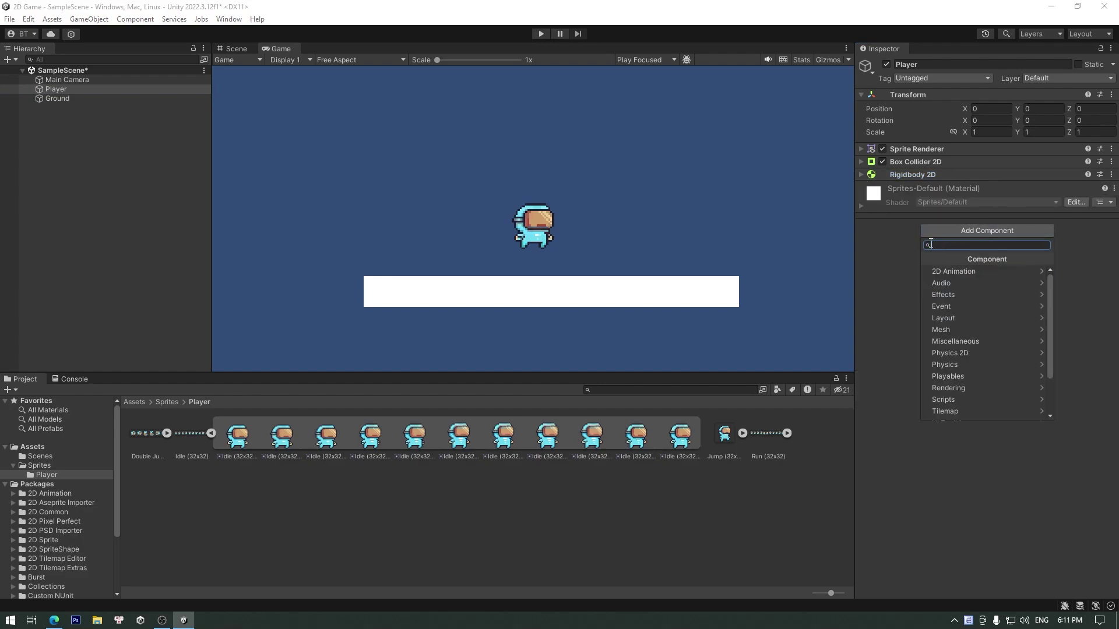
scroll(968, 314, "down", 3)
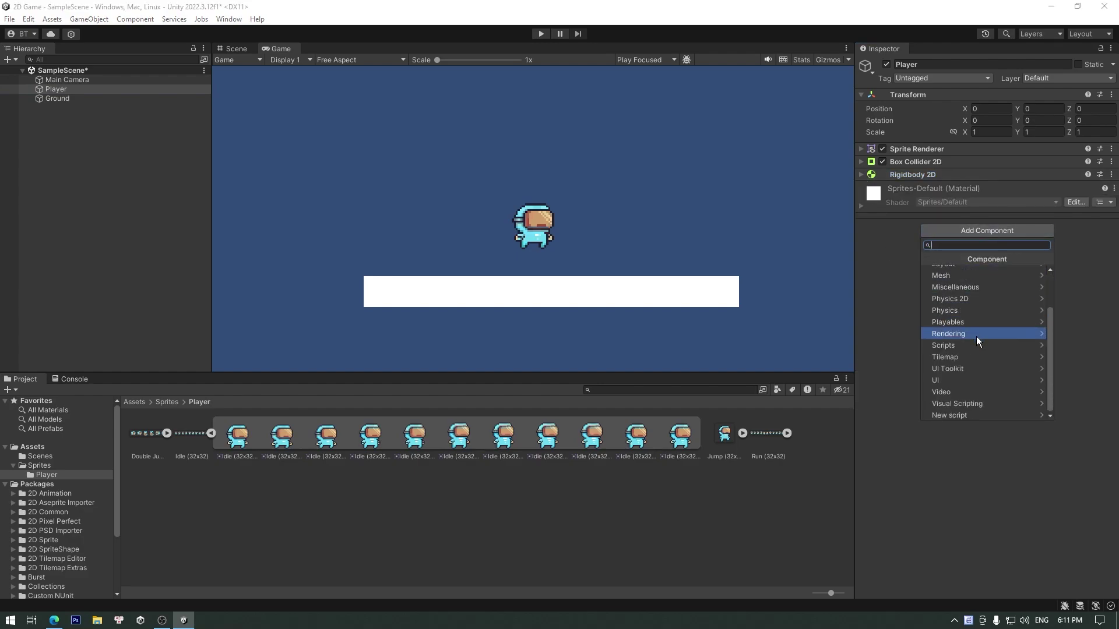
left_click(965, 404)
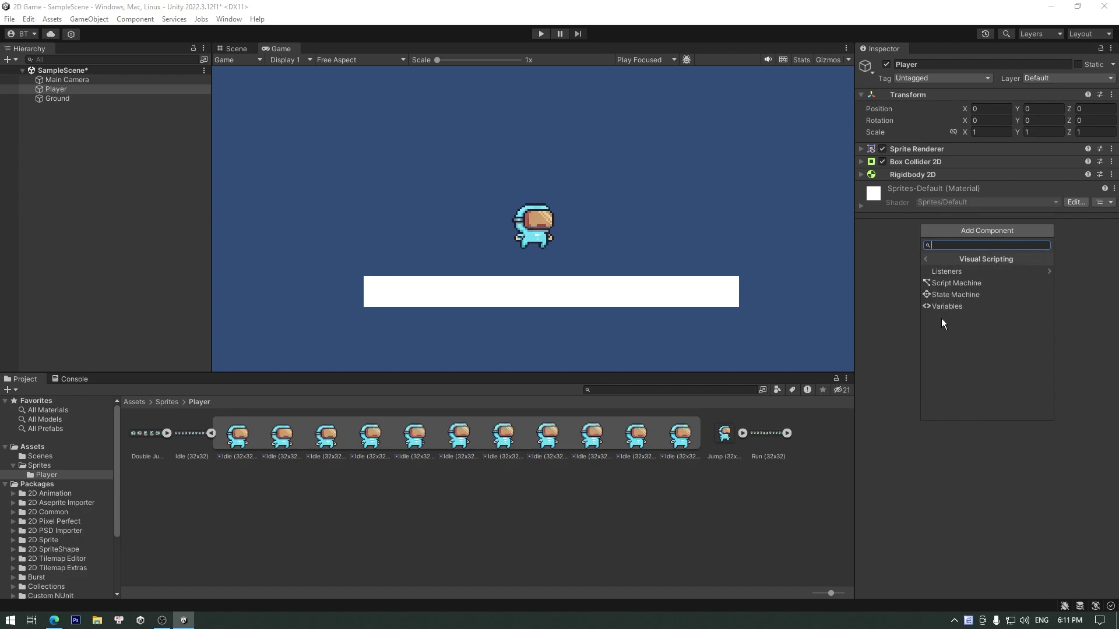
left_click(957, 284)
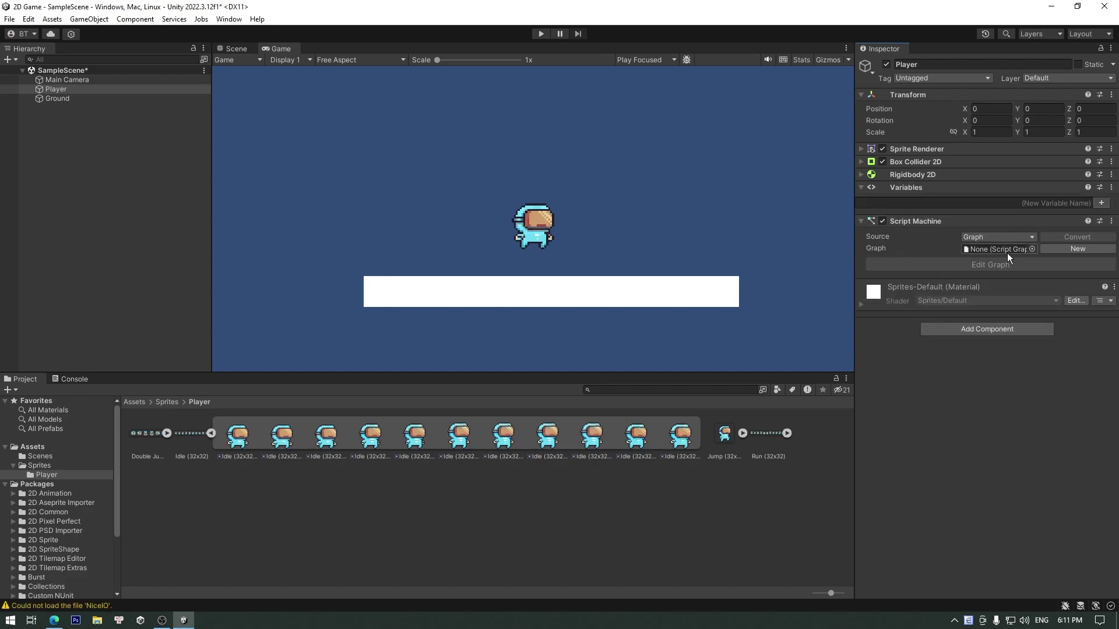
Create a new graph saved as PlayerController in a new Assets/Graphs folder
left_click(1061, 248)
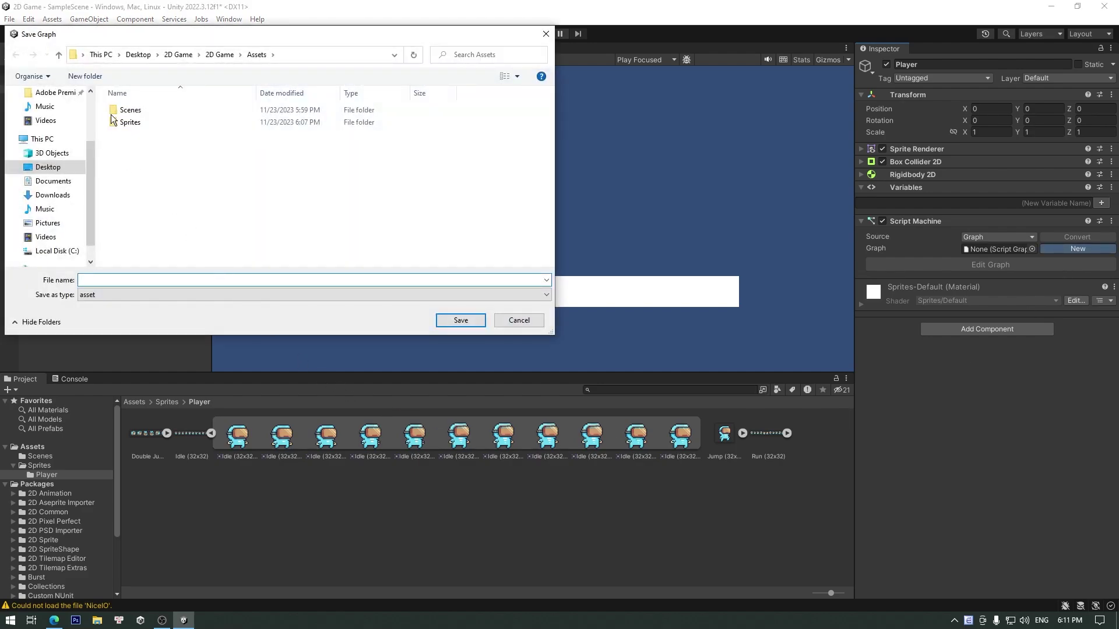
left_click(87, 78)
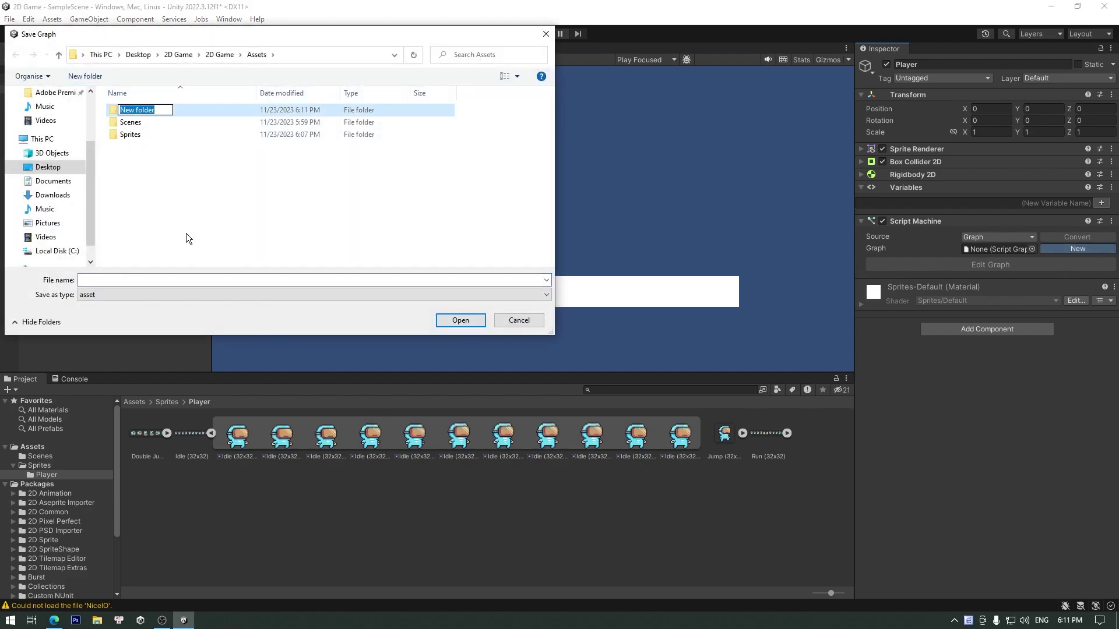
type("Graphs")
key("Return")
left_click(443, 324)
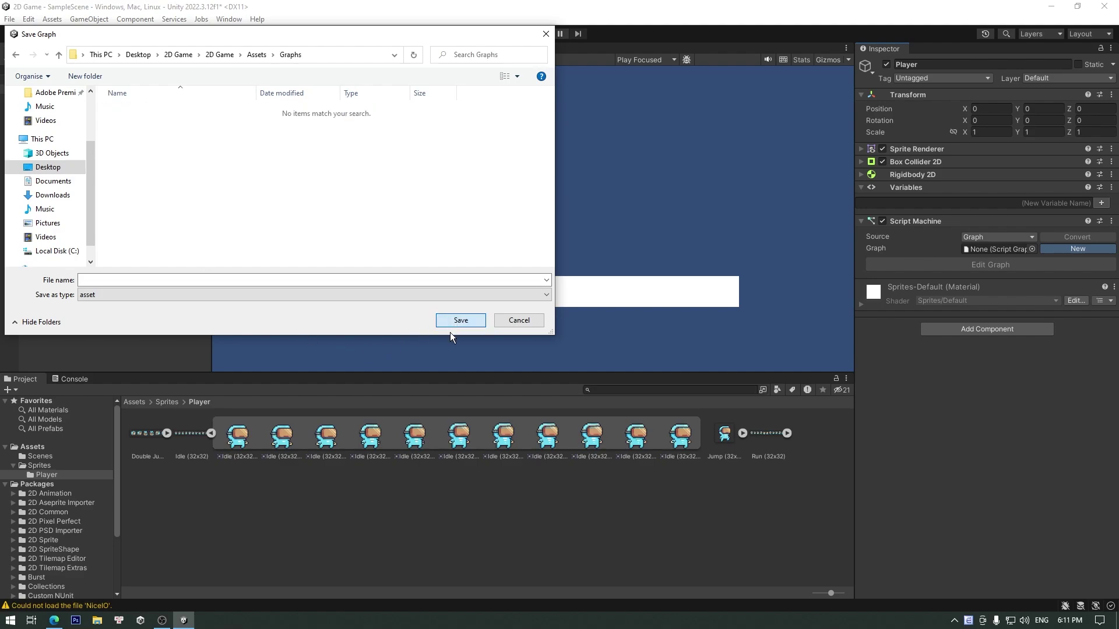
left_click(242, 281)
type("PlayerController")
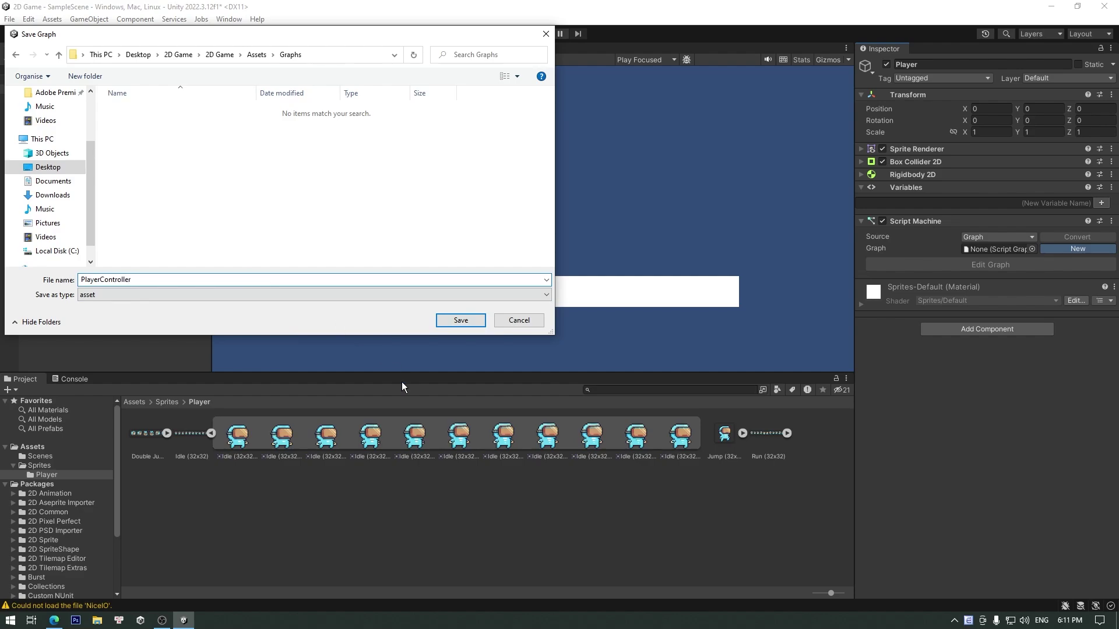
left_click(449, 319)
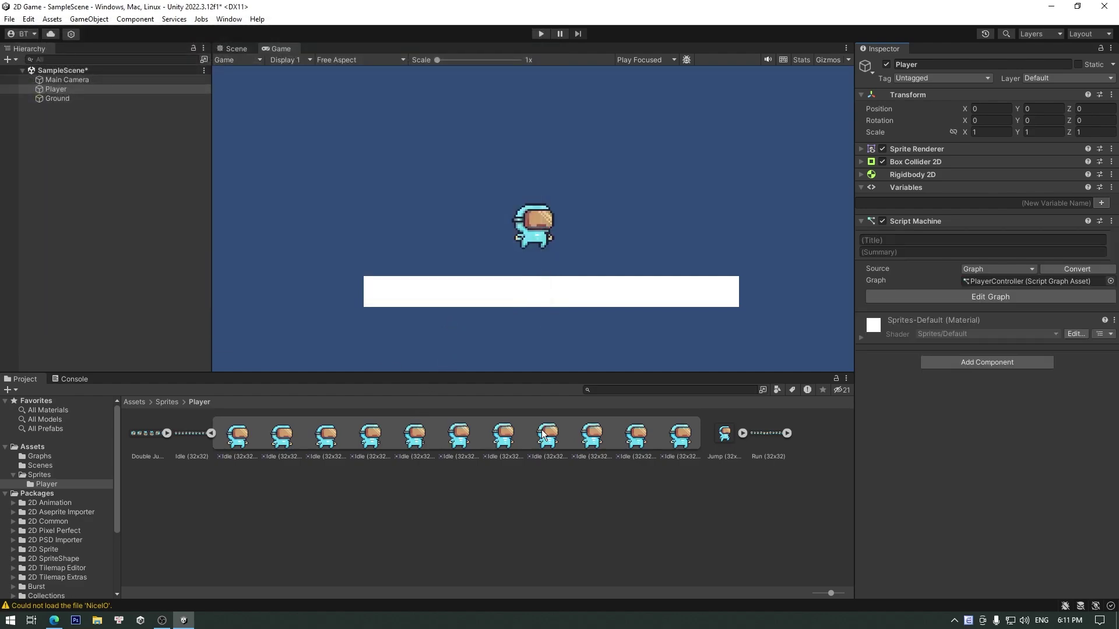
Open the graph and add a Float object variable moveSpeed with value 15
left_click(940, 293)
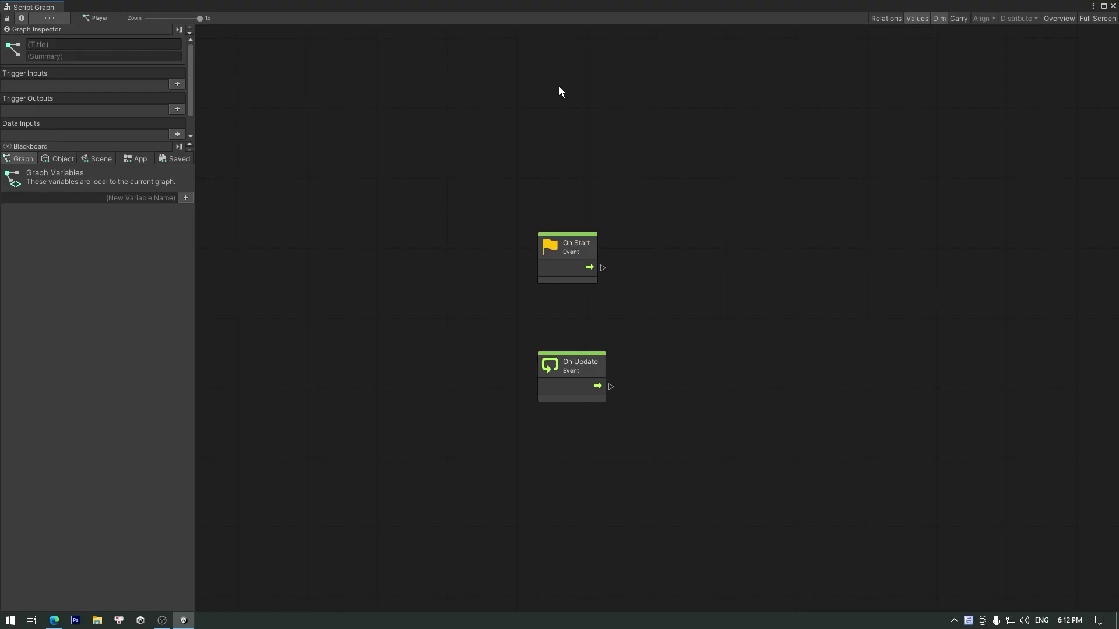
left_click(57, 159)
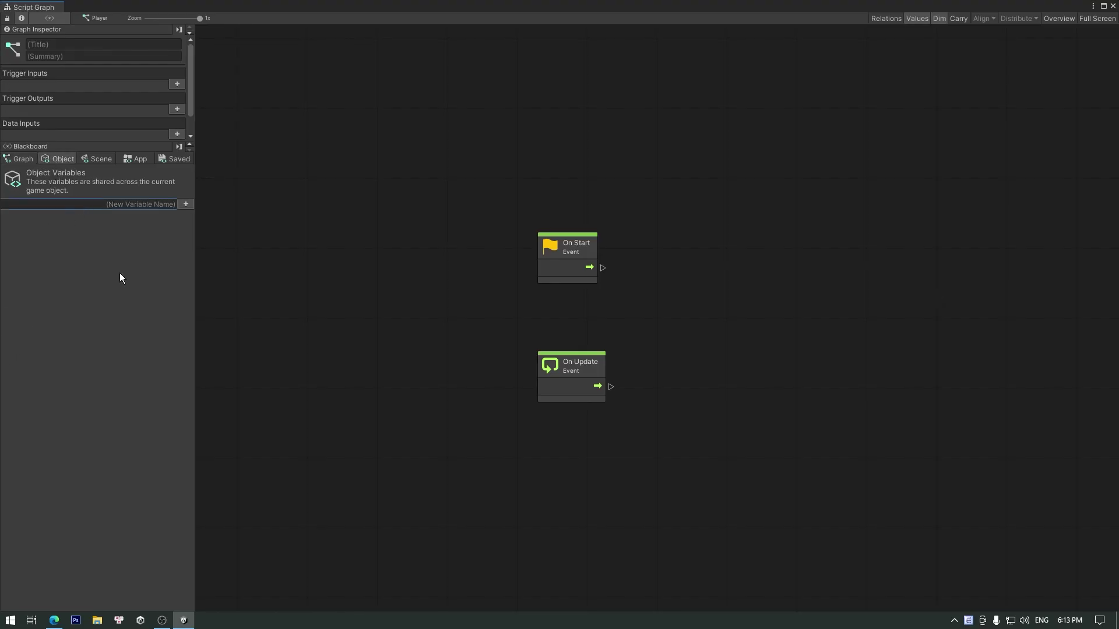
type("moveSpee")
type("d")
left_click(184, 205)
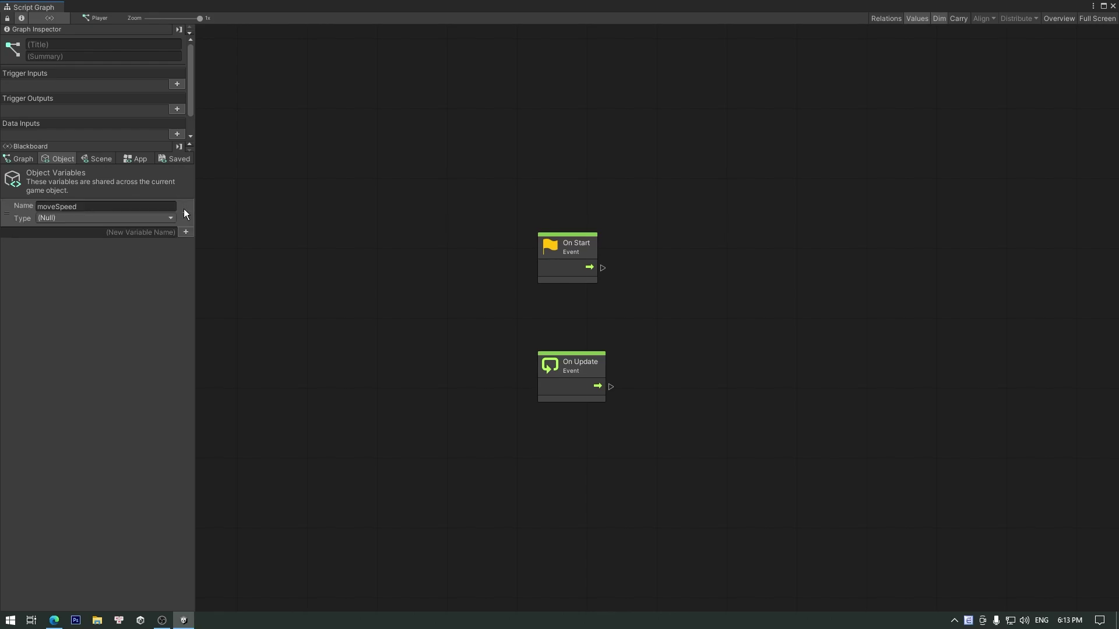
left_click(99, 218)
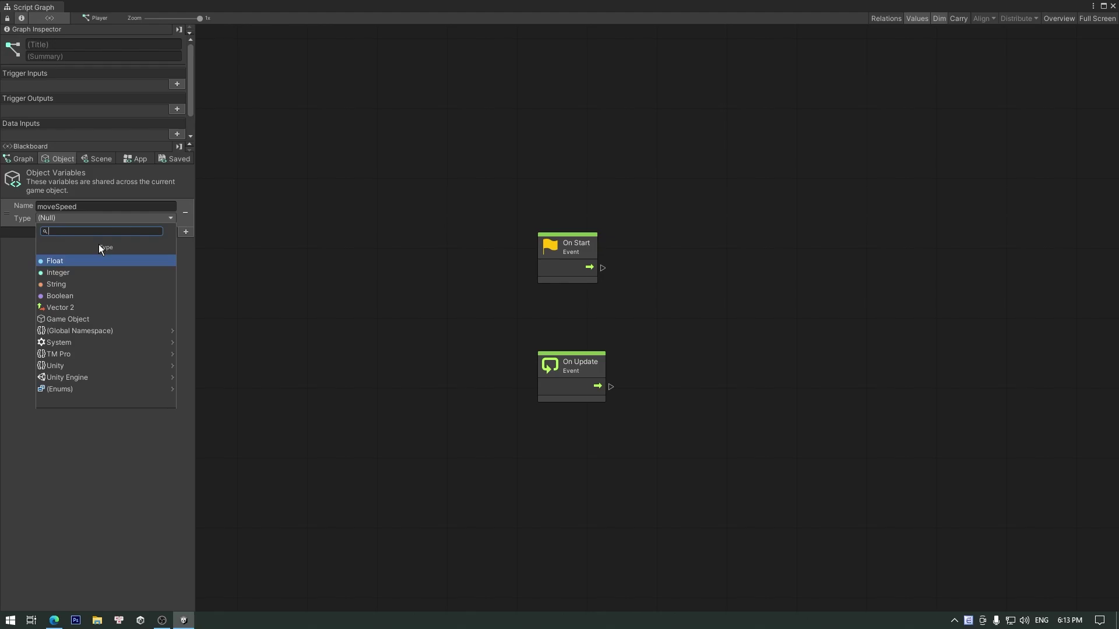
left_click(95, 259)
left_click(93, 230)
left_click_drag(93, 230, 1, 231)
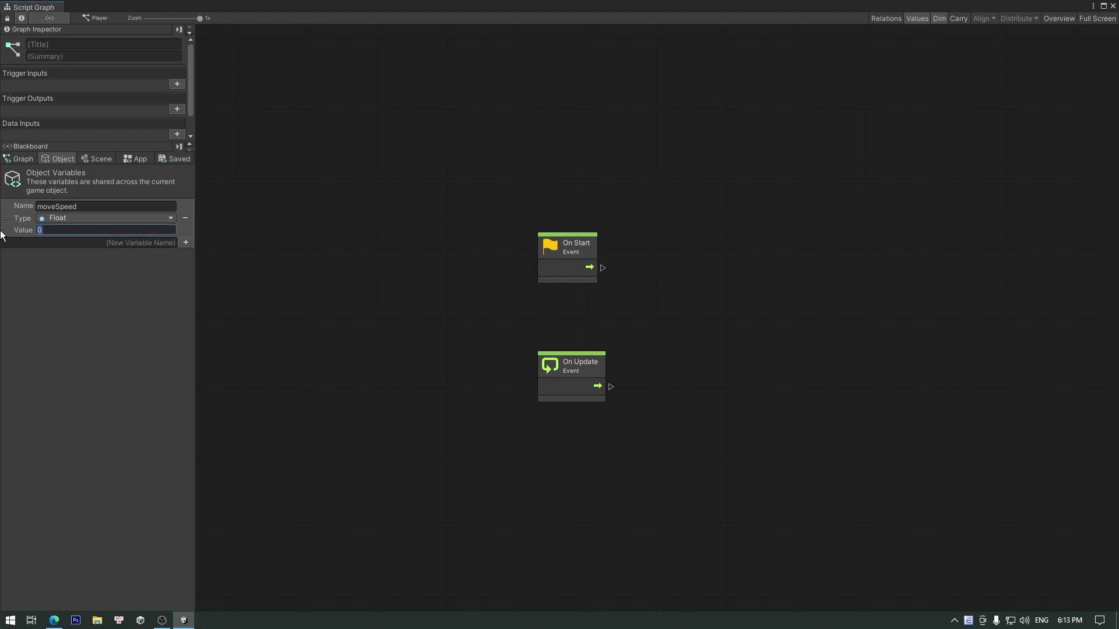
type("15")
left_click(441, 306)
Delete the On Start event and move On Update toward the top-left
middle_click_drag(555, 320, 343, 320)
left_click(331, 254)
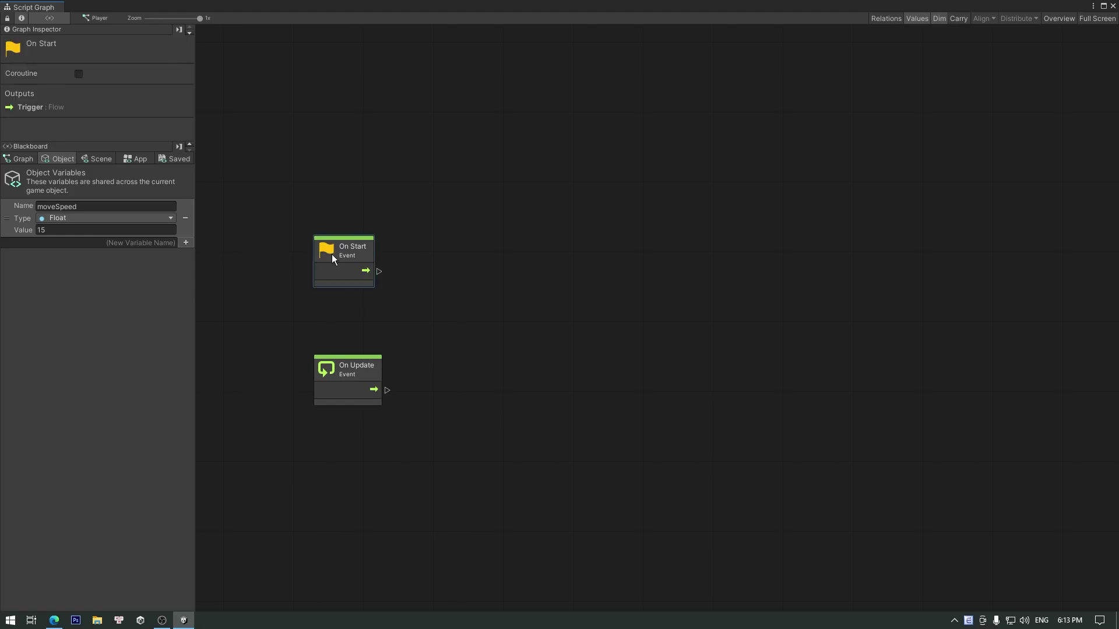
right_click(331, 254)
left_click(362, 313)
left_click_drag(375, 372, 352, 211)
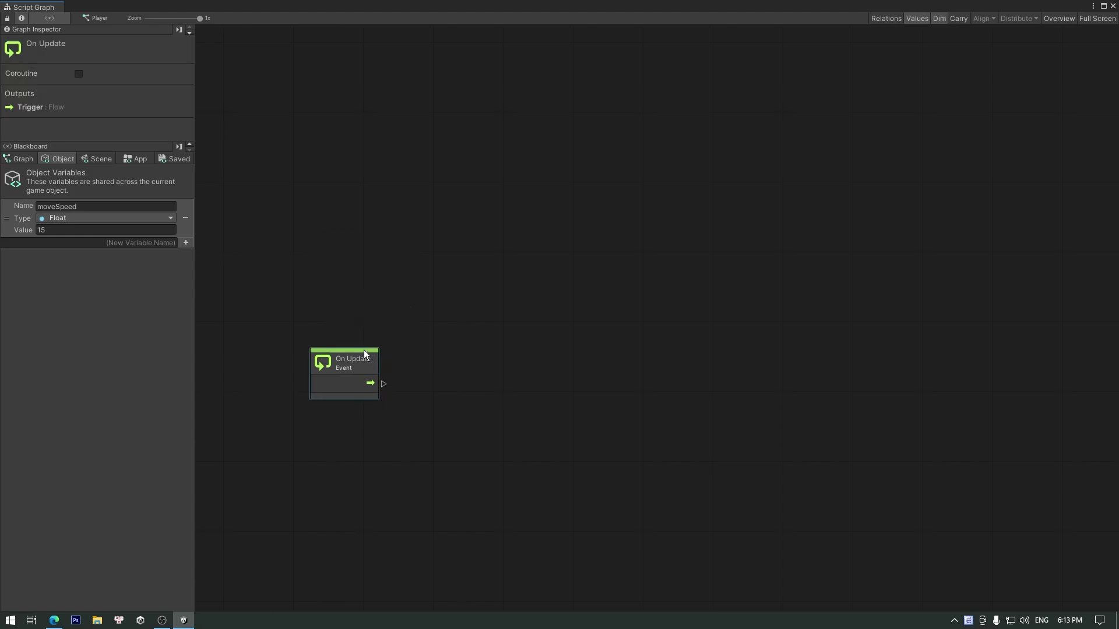
Add an Input Get Axis node set to Horizontal
right_click(453, 159)
left_click(467, 165)
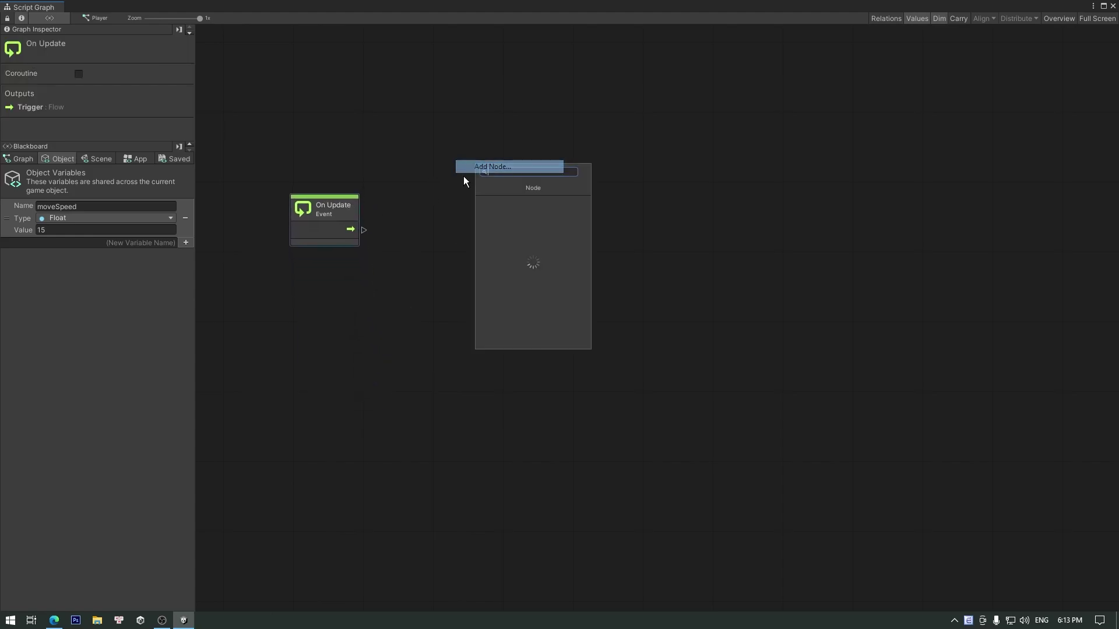
type("in")
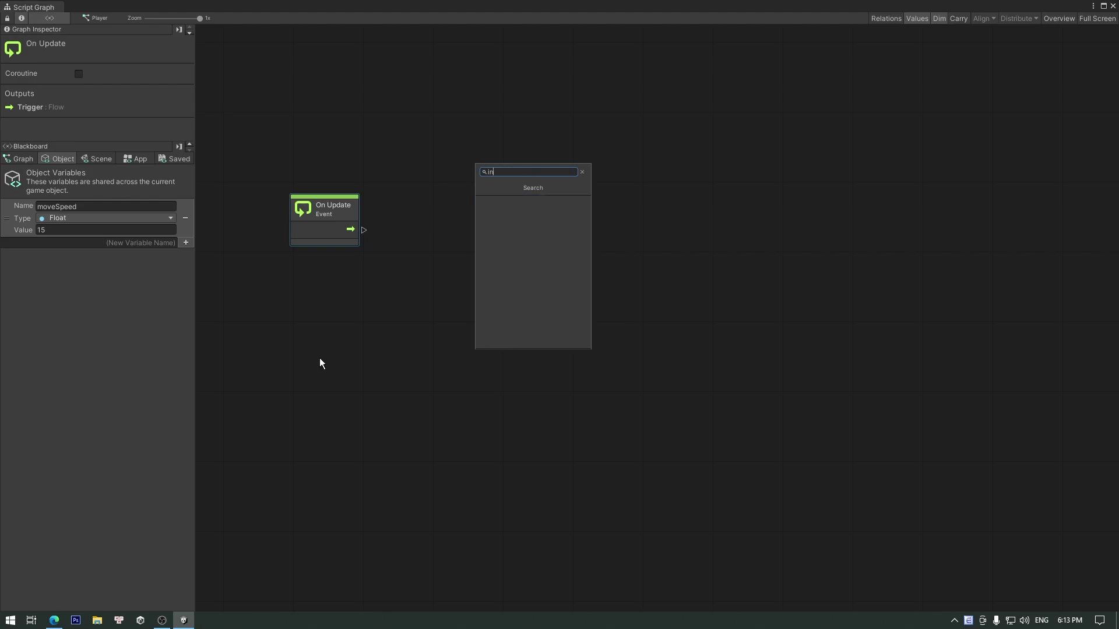
type("put get a")
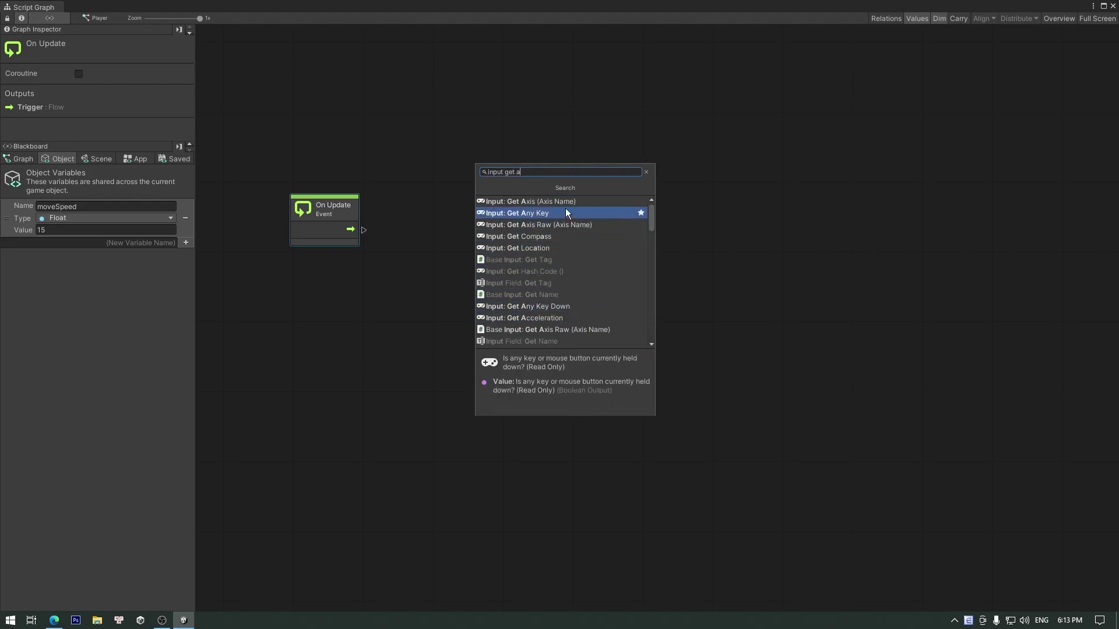
left_click(565, 202)
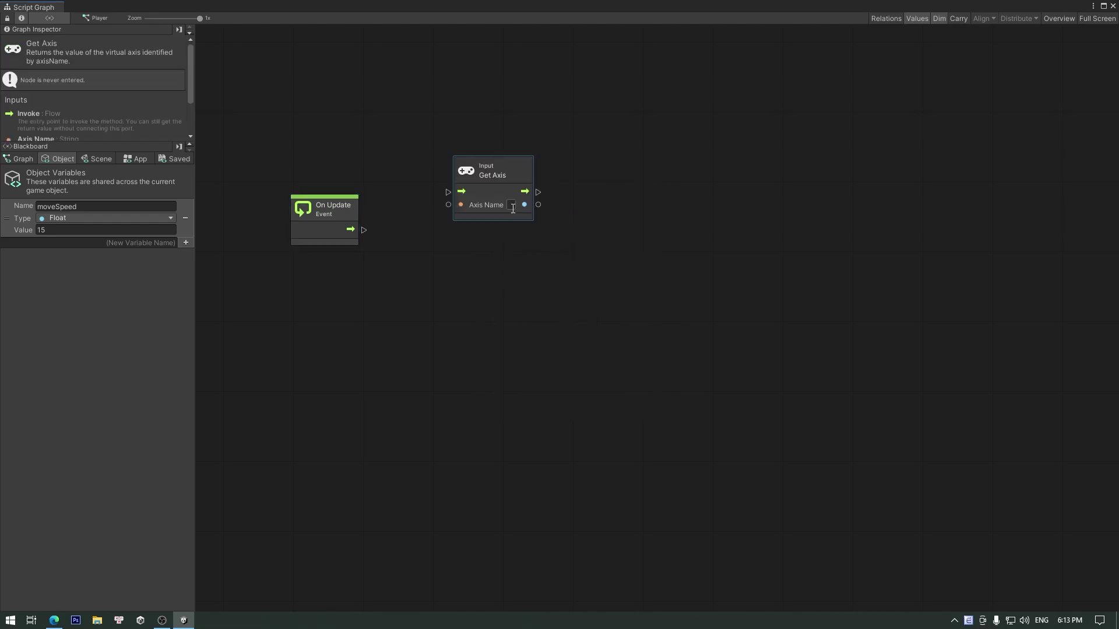
type("Ho")
type("rizontal")
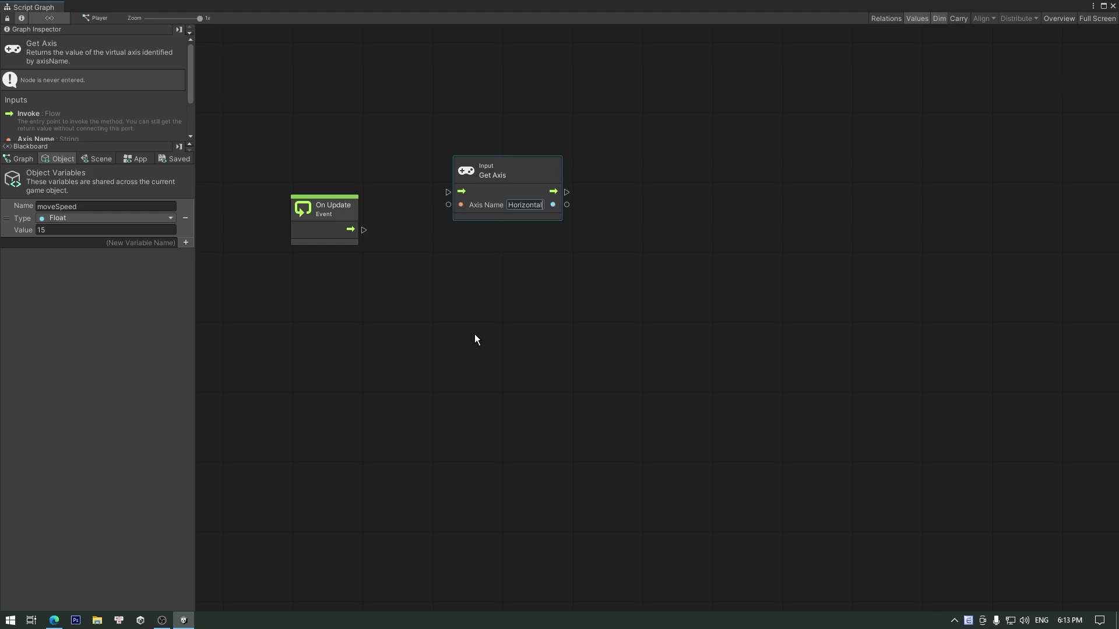
Add a Rigidbody 2D Set Velocity node
right_click(654, 152)
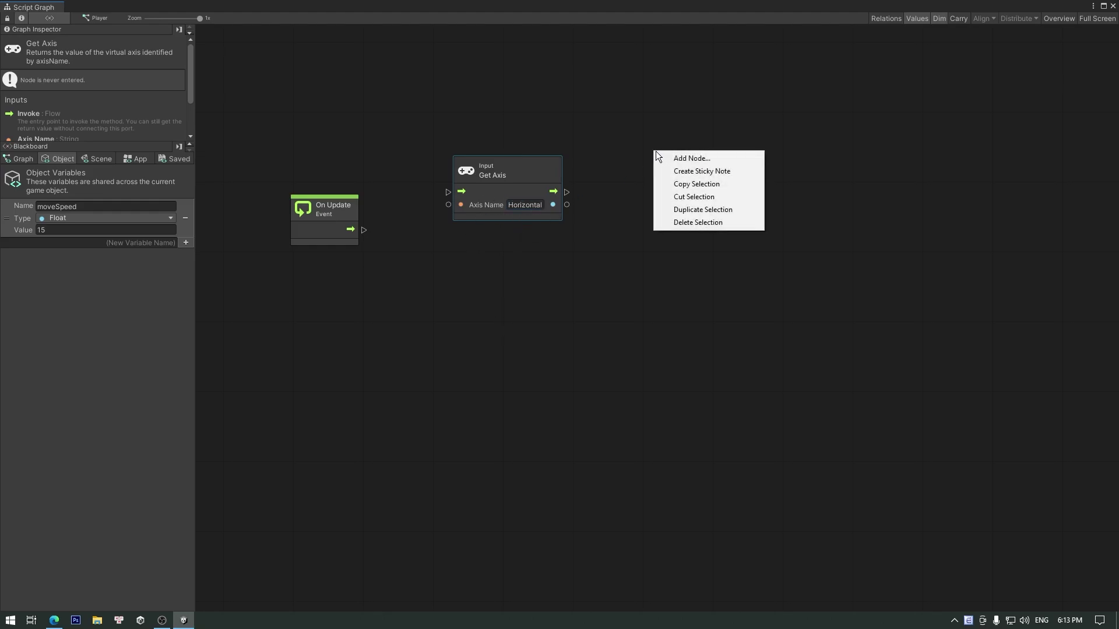
left_click(664, 158)
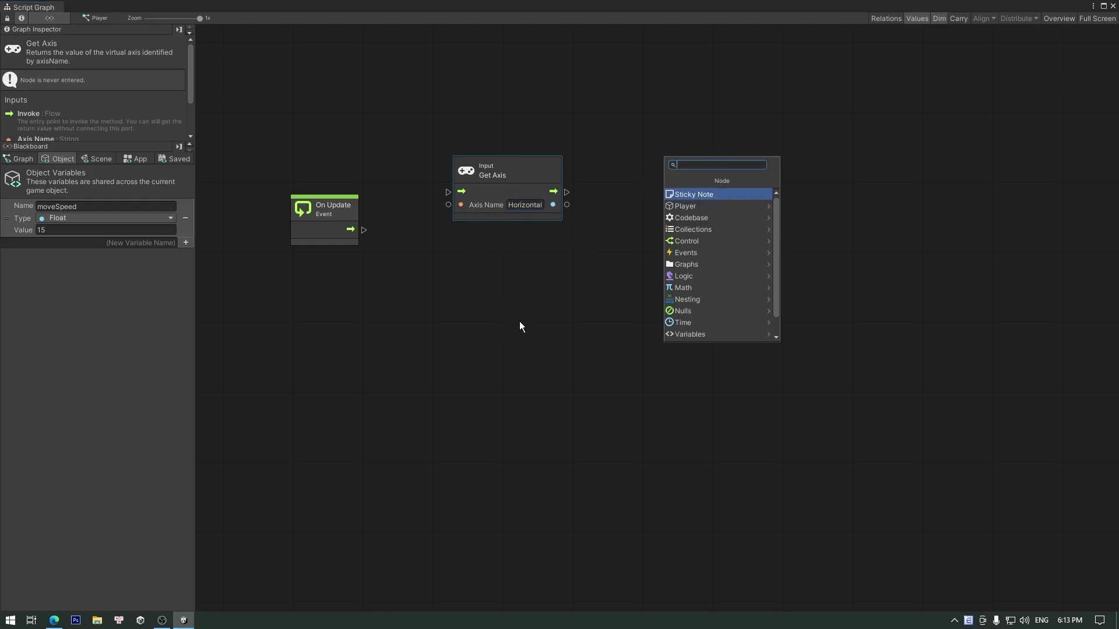
type("rigibody2d vel")
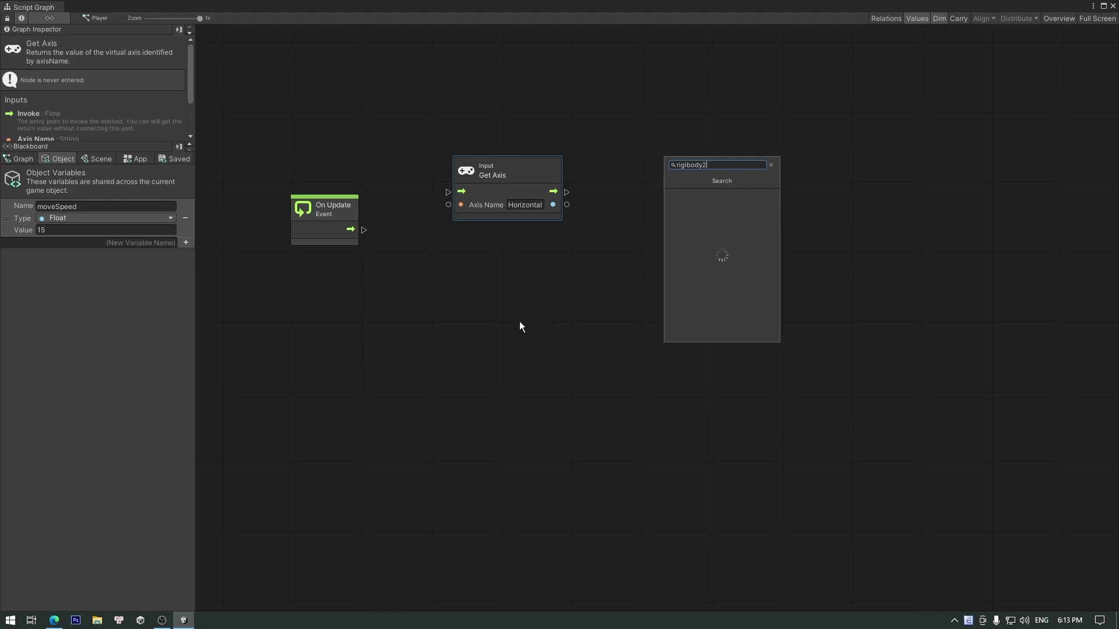
type("ocity")
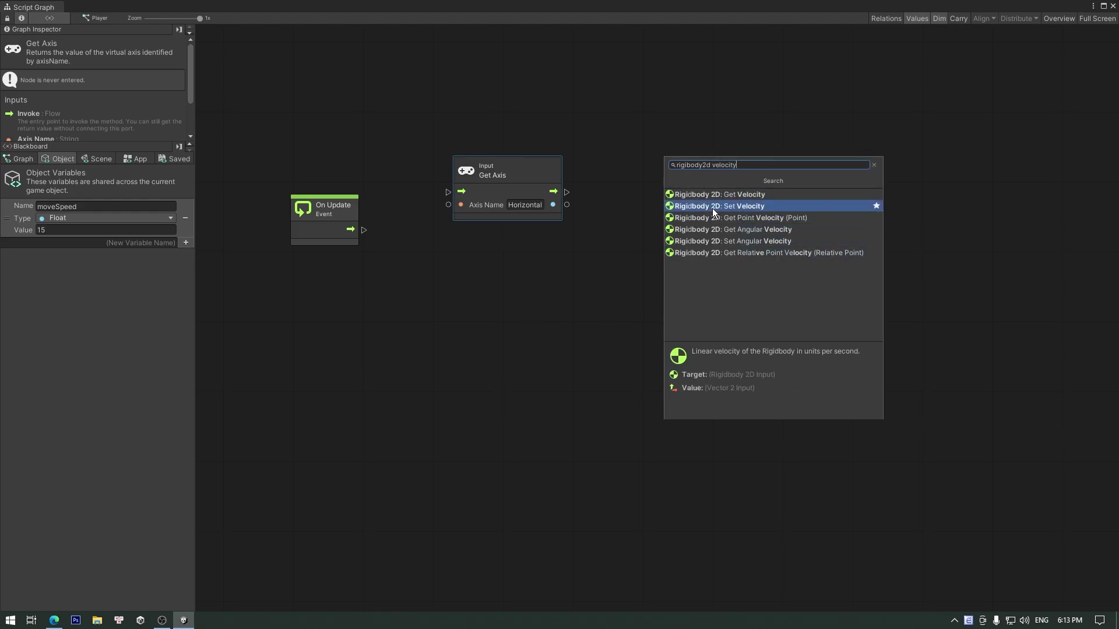
left_click(713, 207)
Arrange the nodes and connect On Update's flow to Set Velocity
left_click_drag(699, 163, 792, 154)
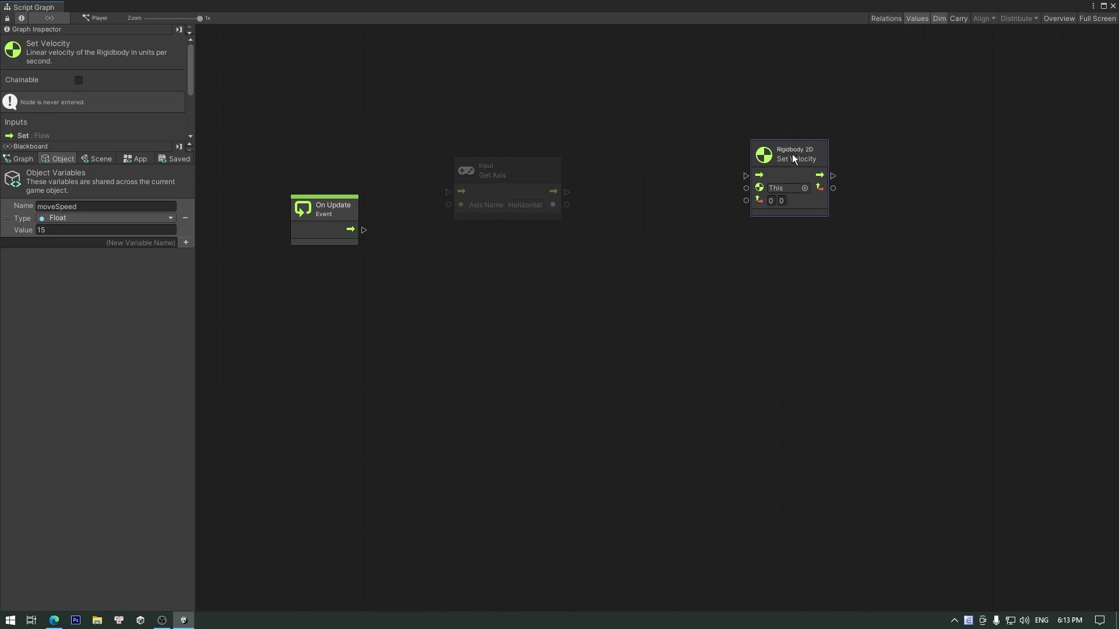
left_click_drag(519, 183, 496, 303)
mouse_move(350, 207)
left_mouse_down()
mouse_move(454, 128)
mouse_move(760, 174)
left_mouse_up()
left_click_drag(453, 139, 442, 161)
left_click_drag(513, 300, 446, 278)
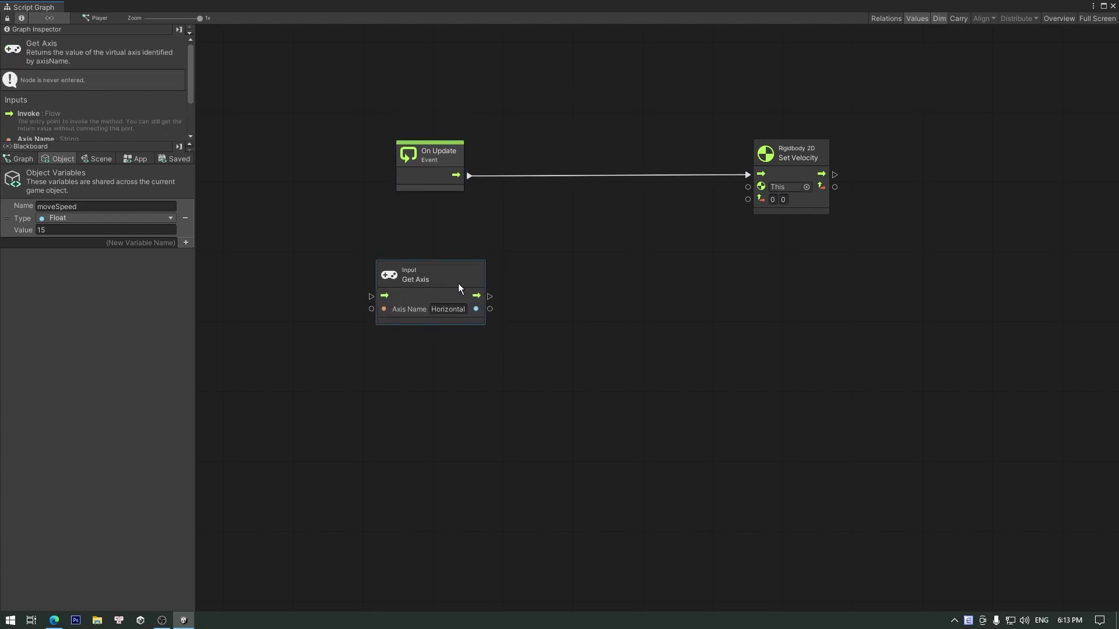
Multiply the Horizontal axis value by moveSpeed with a Multiply node
left_click_drag(20, 206, 379, 339)
right_click(533, 283)
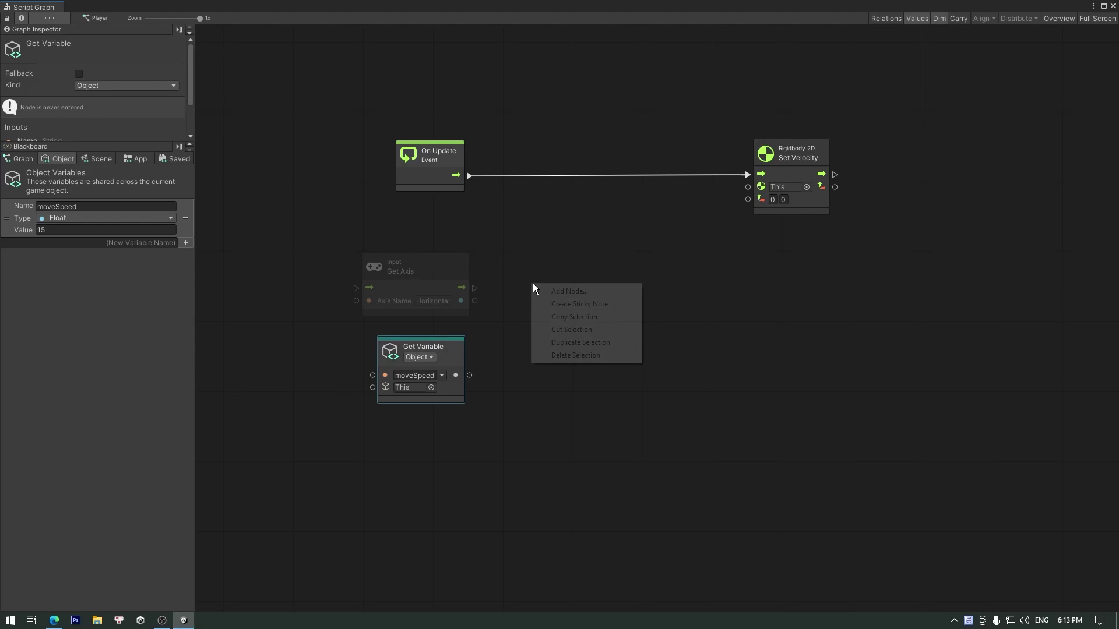
type("mul")
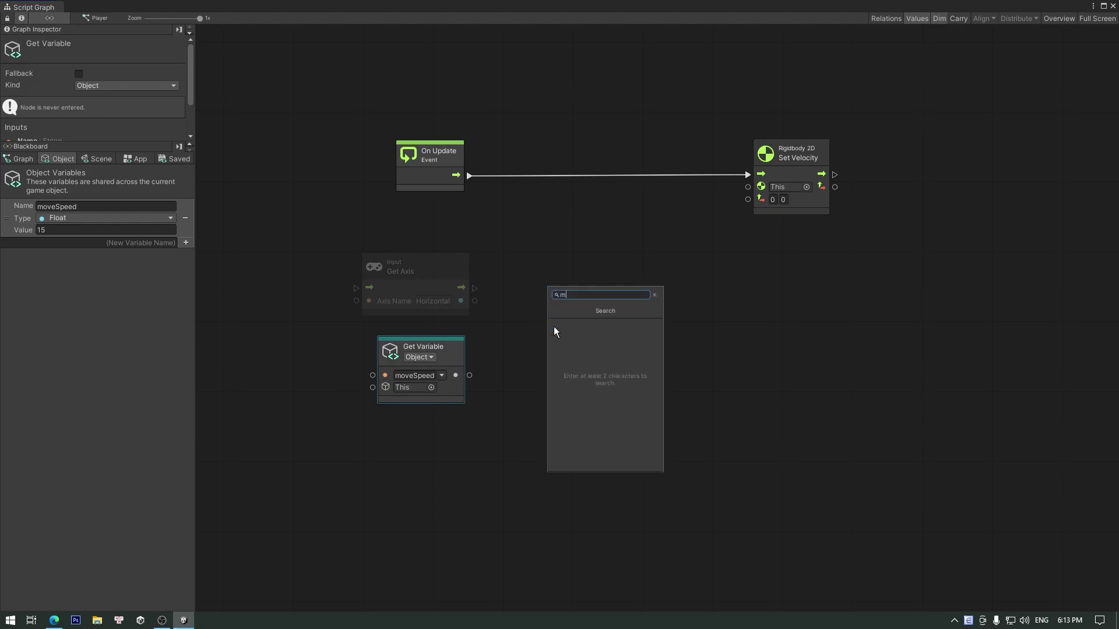
key("Return")
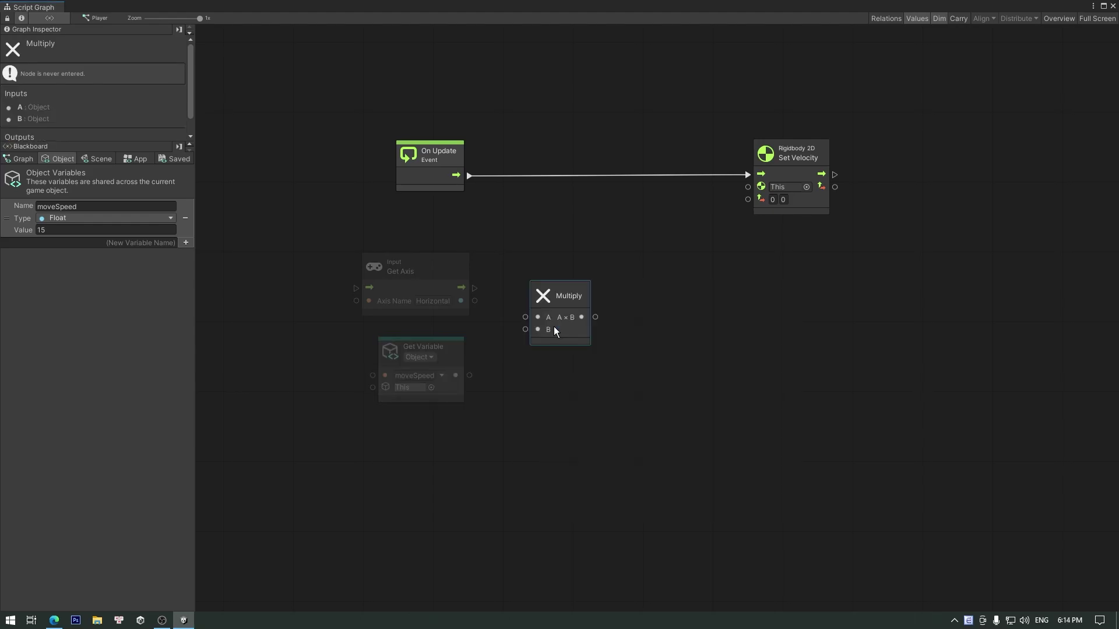
mouse_move(475, 300)
left_mouse_down()
mouse_move(525, 317)
mouse_move(506, 386)
mouse_move(470, 375)
left_mouse_up()
left_click_drag(560, 325, 553, 349)
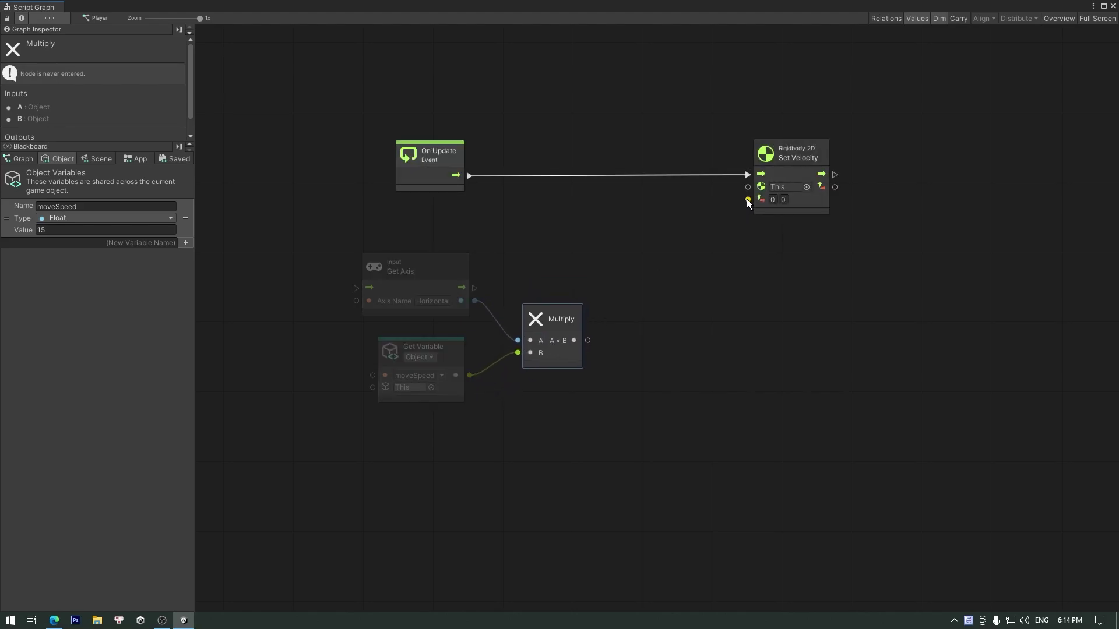
Feed Set Velocity from a Create Vector 2 whose X is the Multiply result
left_click_drag(748, 200, 711, 246)
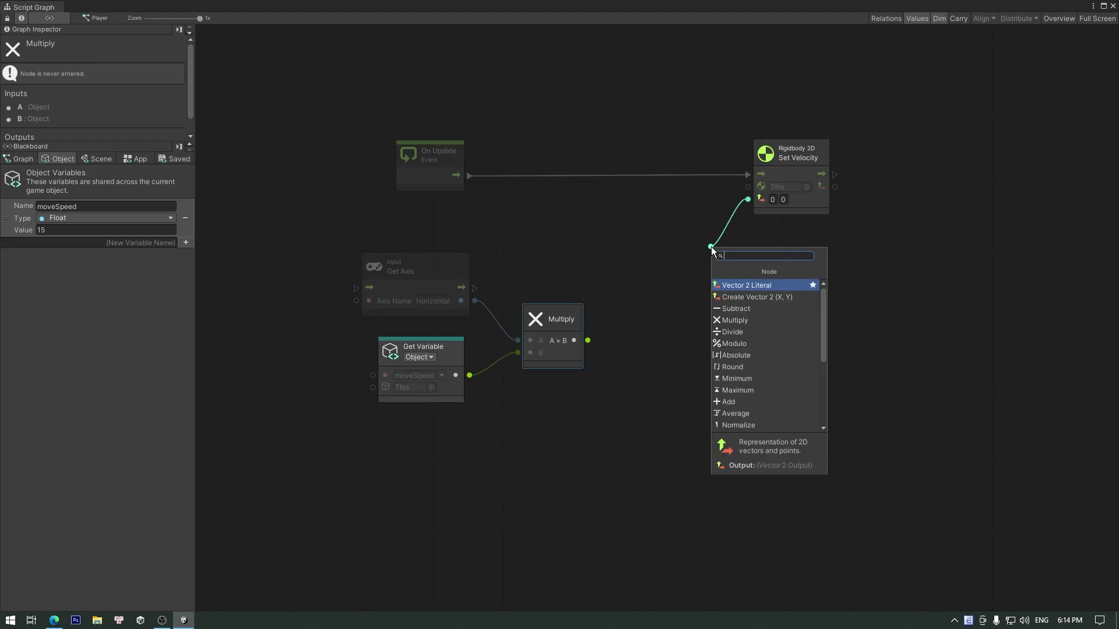
left_click(737, 297)
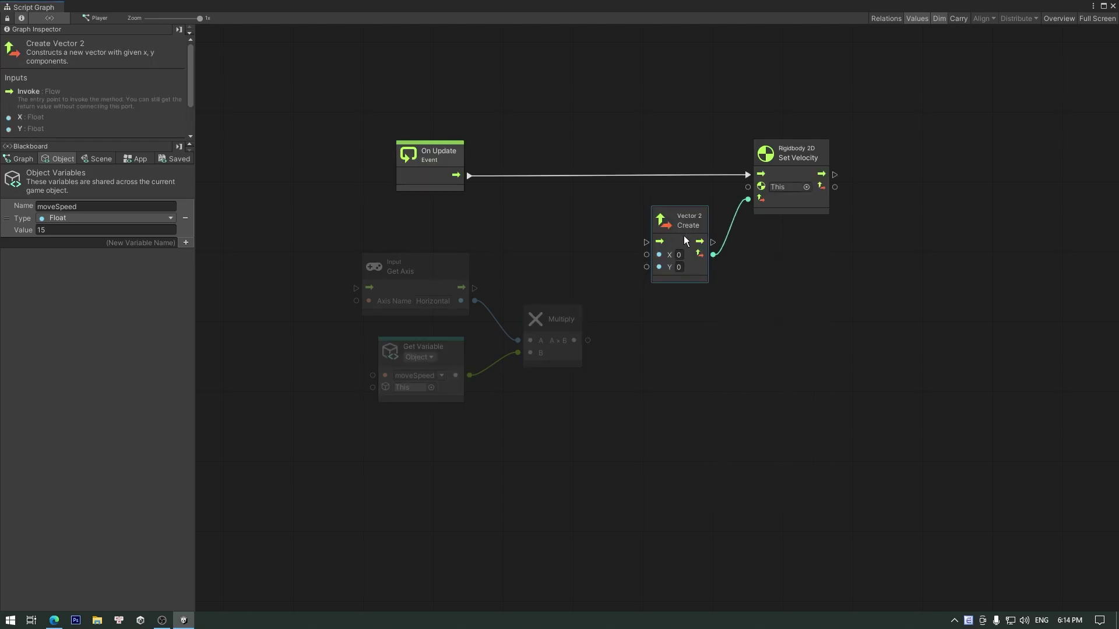
left_click_drag(684, 236, 708, 343)
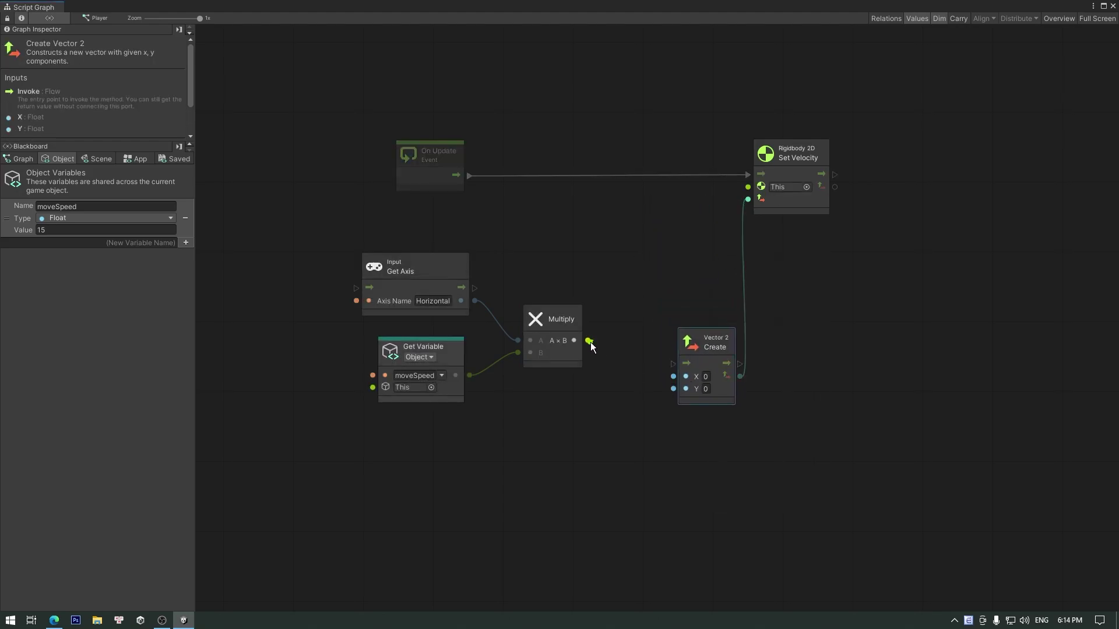
left_click_drag(583, 387, 673, 376)
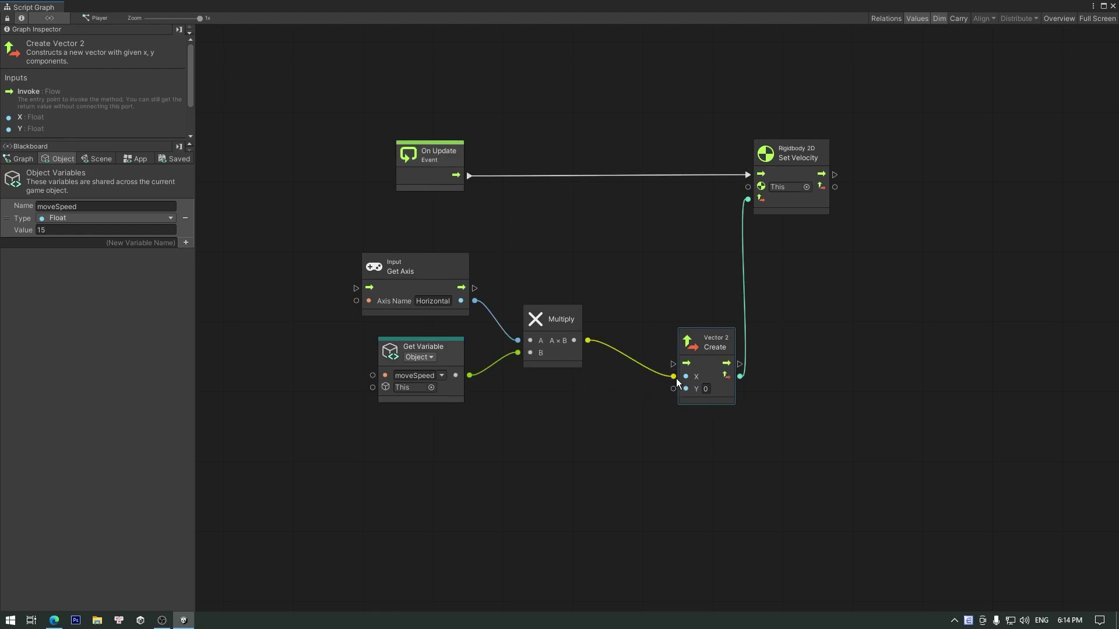
Search the node finder for a Rigidbody 2D velocity node
right_click(513, 424)
left_click(527, 429)
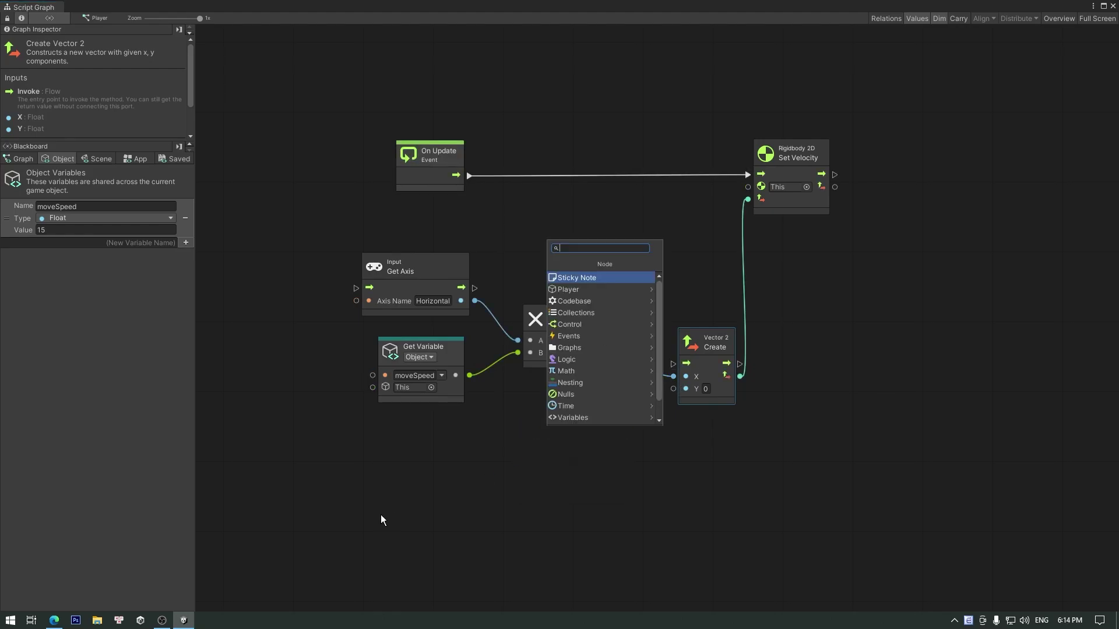
type("rigibody")
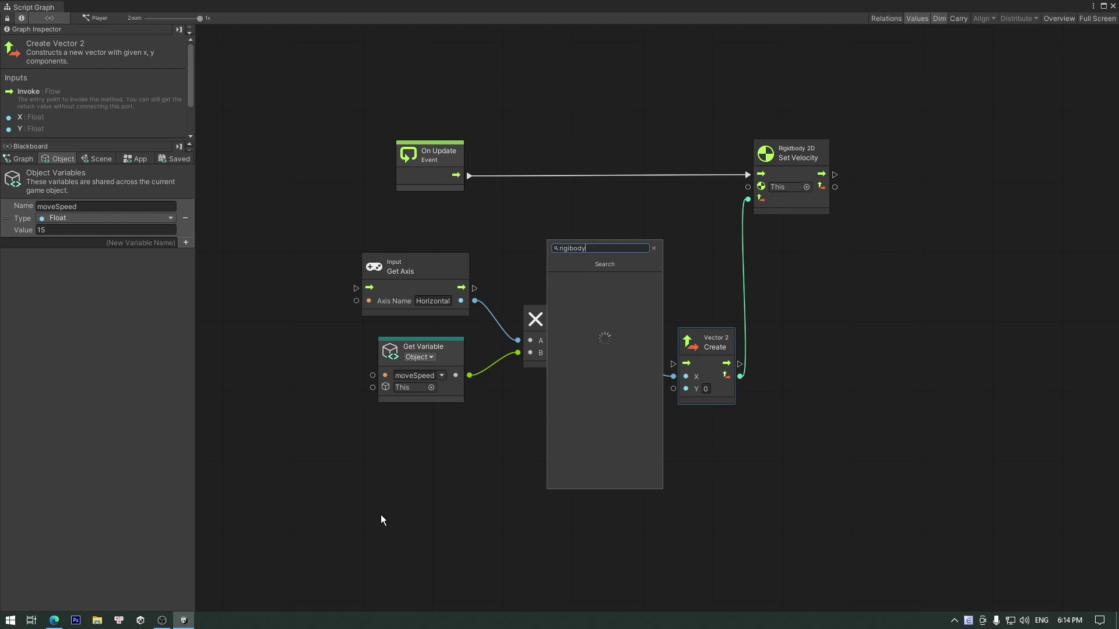
type("2d ")
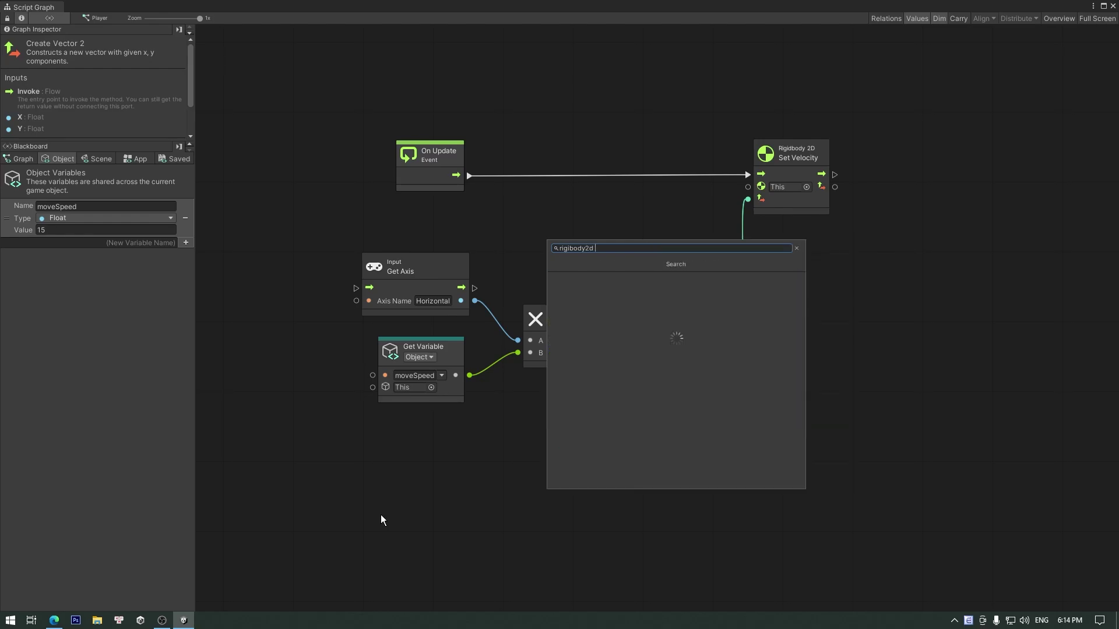
type("ve")
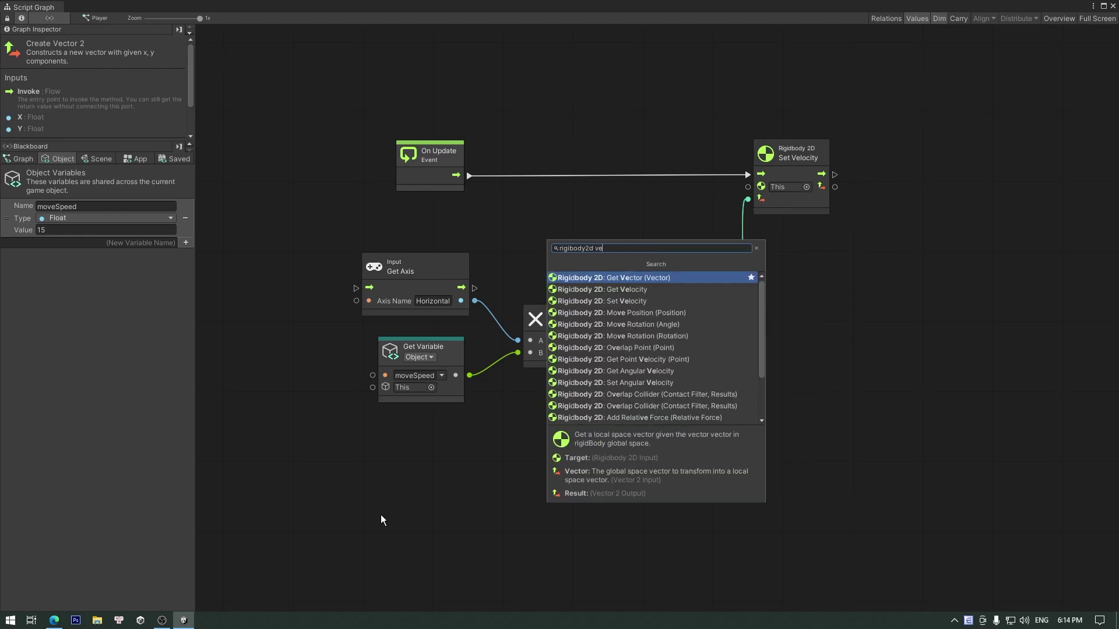
Add Get Velocity with a Vector 2 Get Y node wired into Create's Y input
left_click(609, 290)
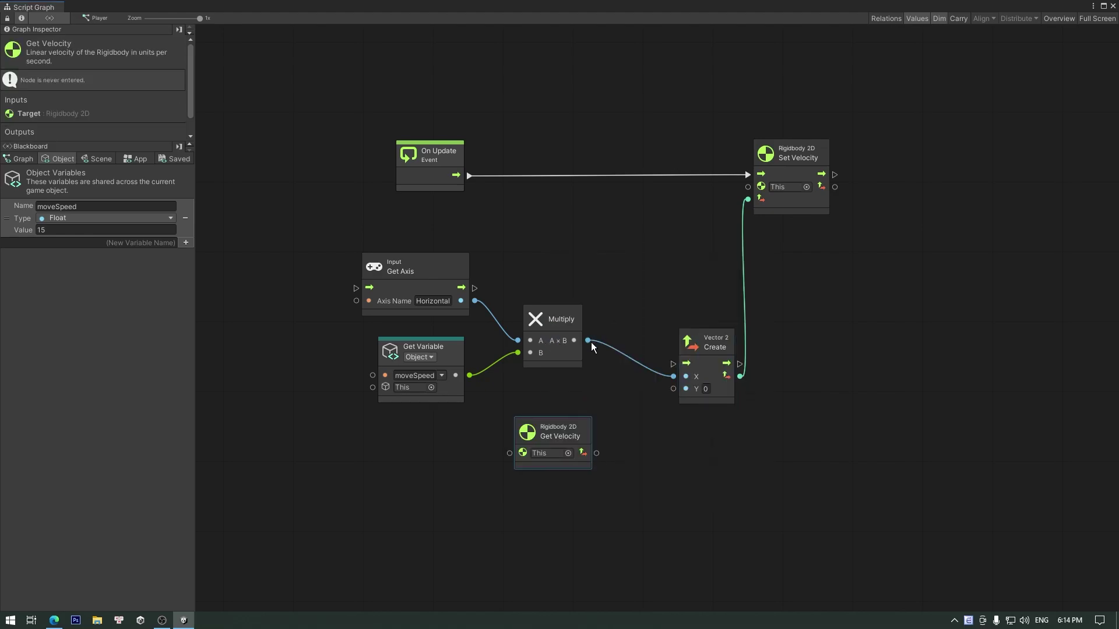
mouse_move(580, 431)
left_mouse_down()
mouse_move(456, 430)
mouse_move(561, 416)
left_mouse_up()
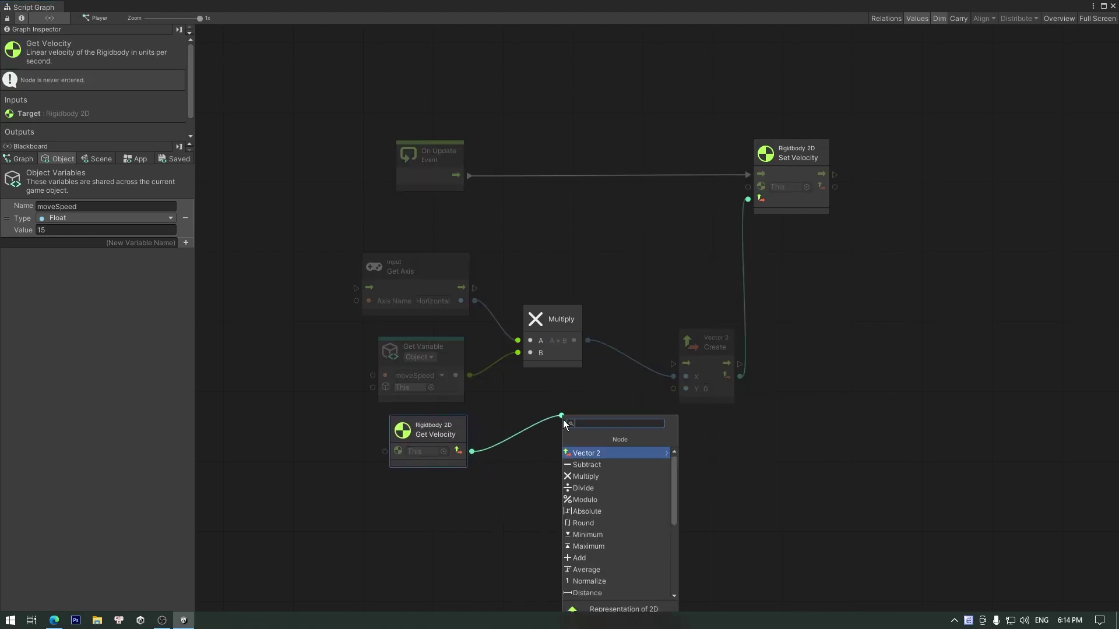
left_click(592, 453)
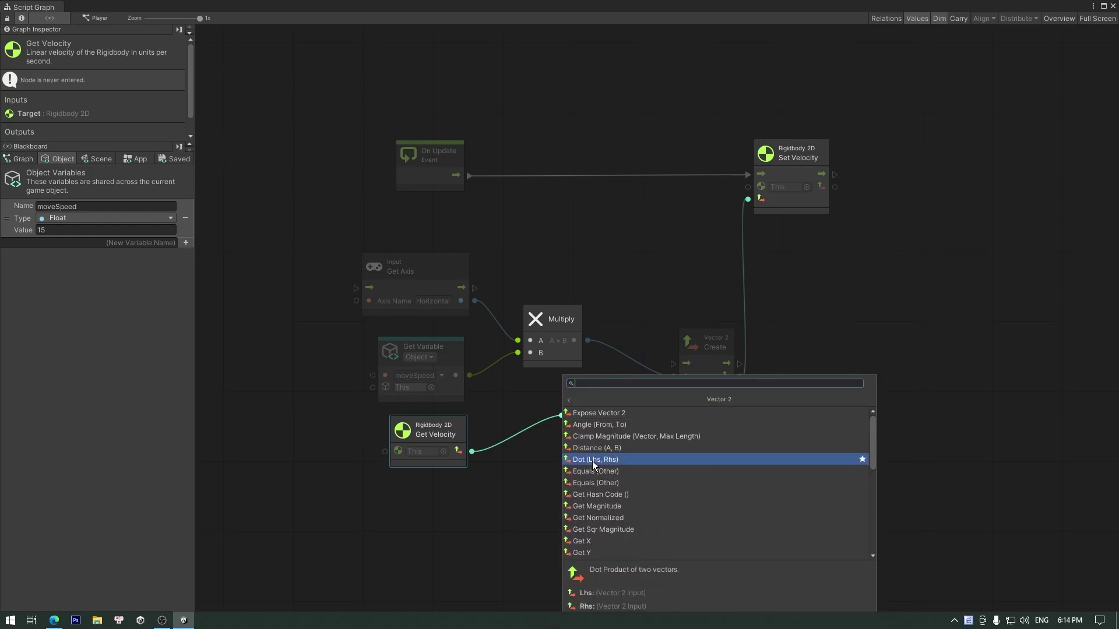
left_click(596, 551)
mouse_move(582, 446)
left_mouse_down()
mouse_move(538, 447)
mouse_move(617, 474)
left_mouse_up()
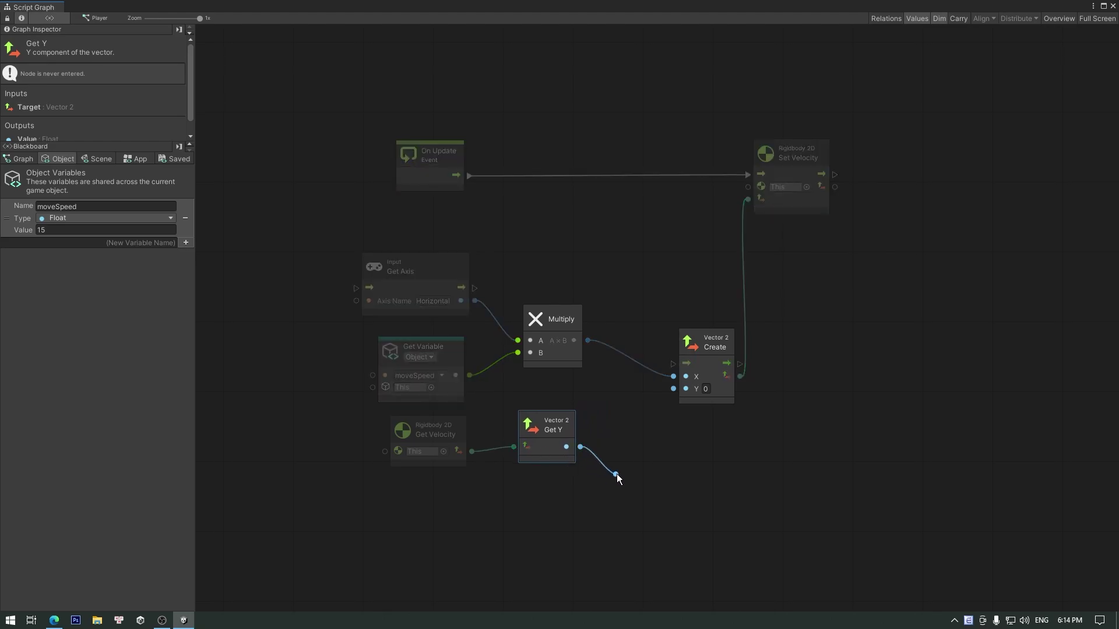
mouse_move(657, 416)
left_mouse_down()
mouse_move(673, 388)
mouse_move(628, 374)
left_mouse_up()
left_click(686, 366)
Tidy the layout, moving Create, Get Y, Set Velocity and On Update closer together
left_click_drag(462, 425, 457, 362)
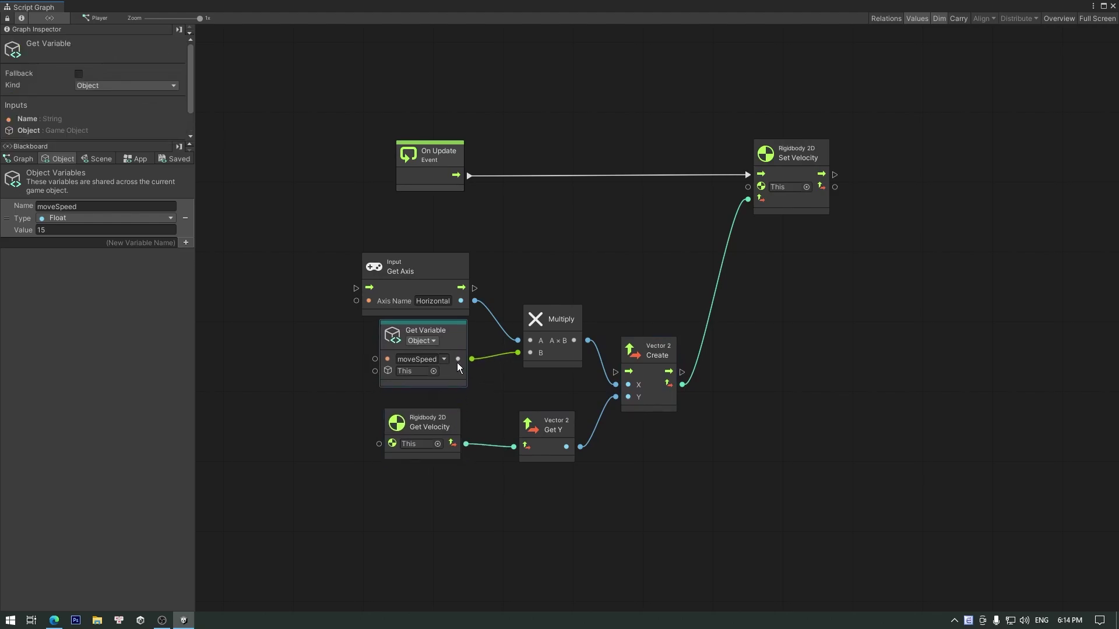
left_click_drag(541, 447, 543, 444)
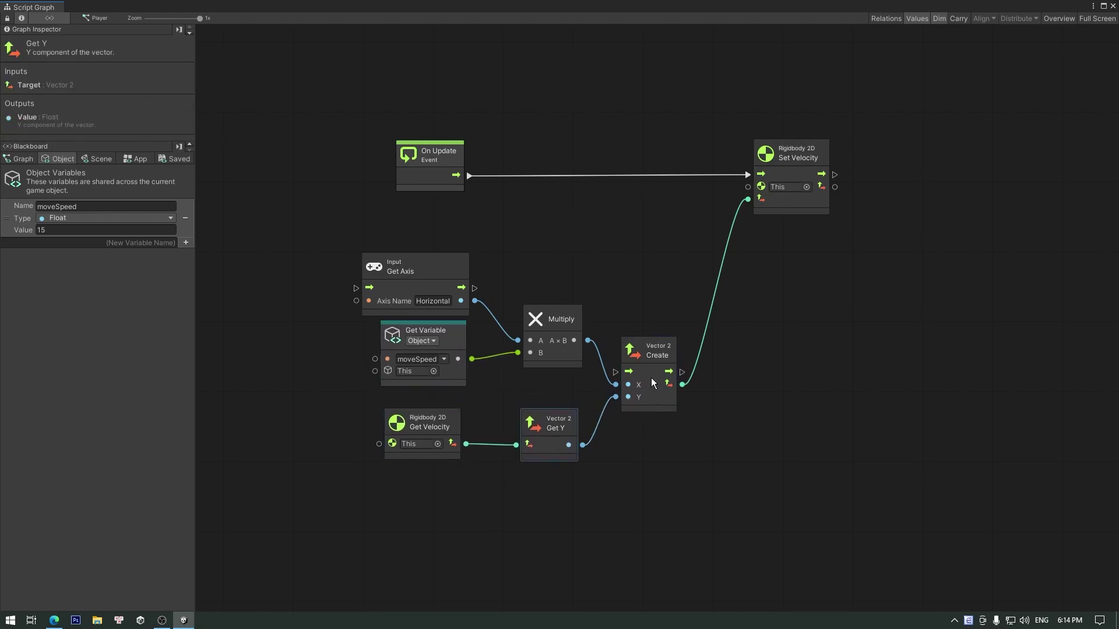
left_click_drag(652, 378, 639, 382)
left_click_drag(785, 159, 728, 209)
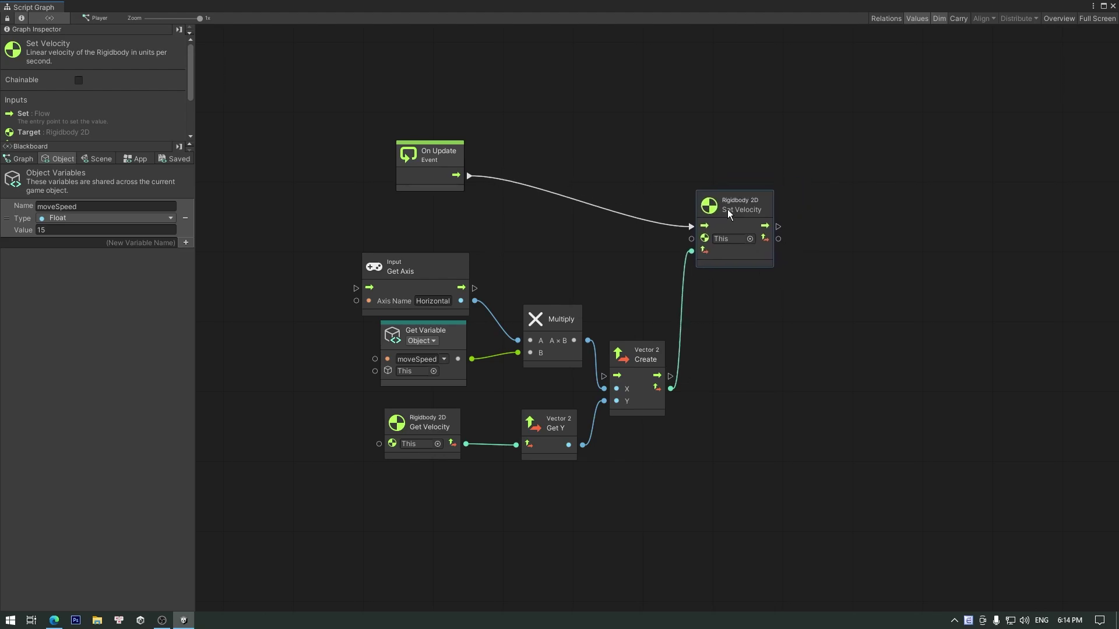
left_click(398, 184)
left_click_drag(444, 170, 436, 214)
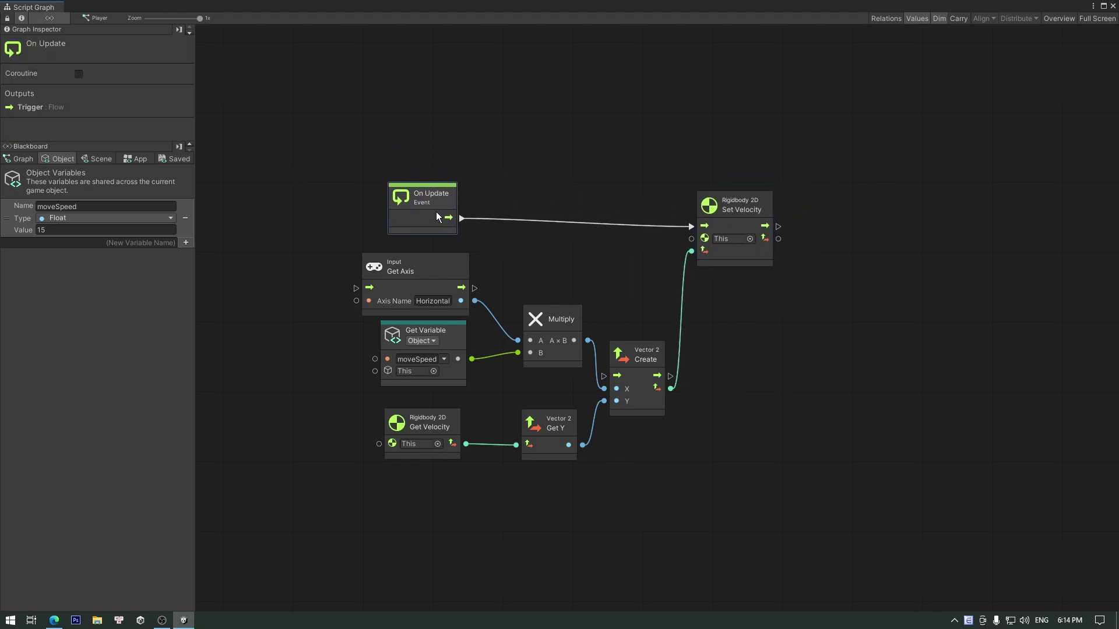
Group the movement nodes under the title Move and close the Script Graph window
left_click_drag(296, 126, 813, 474, "ctrl")
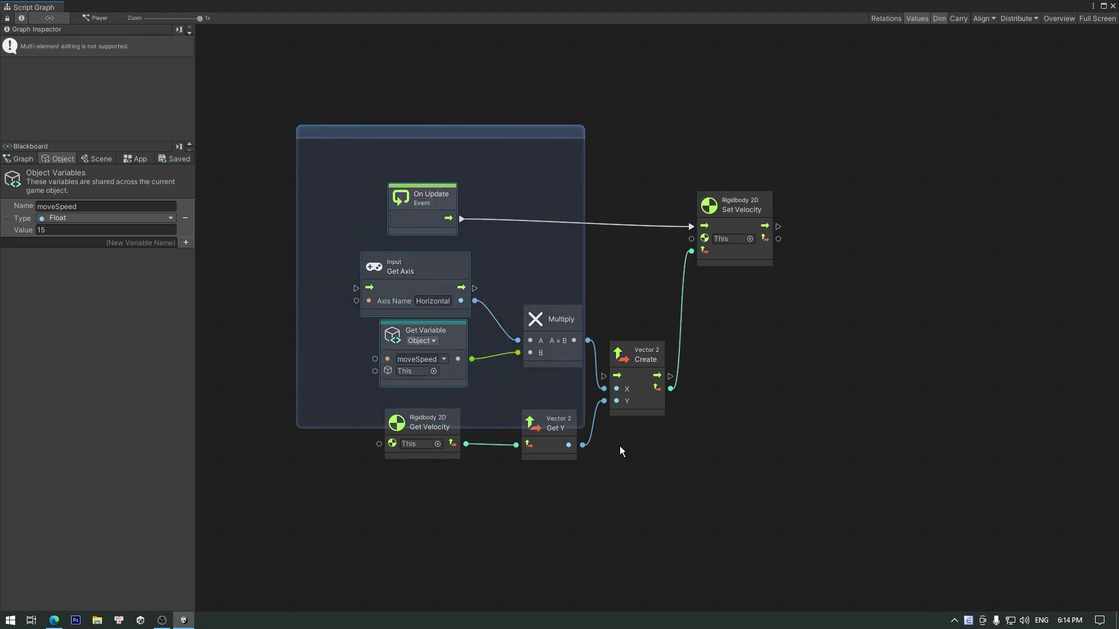
left_click(369, 179)
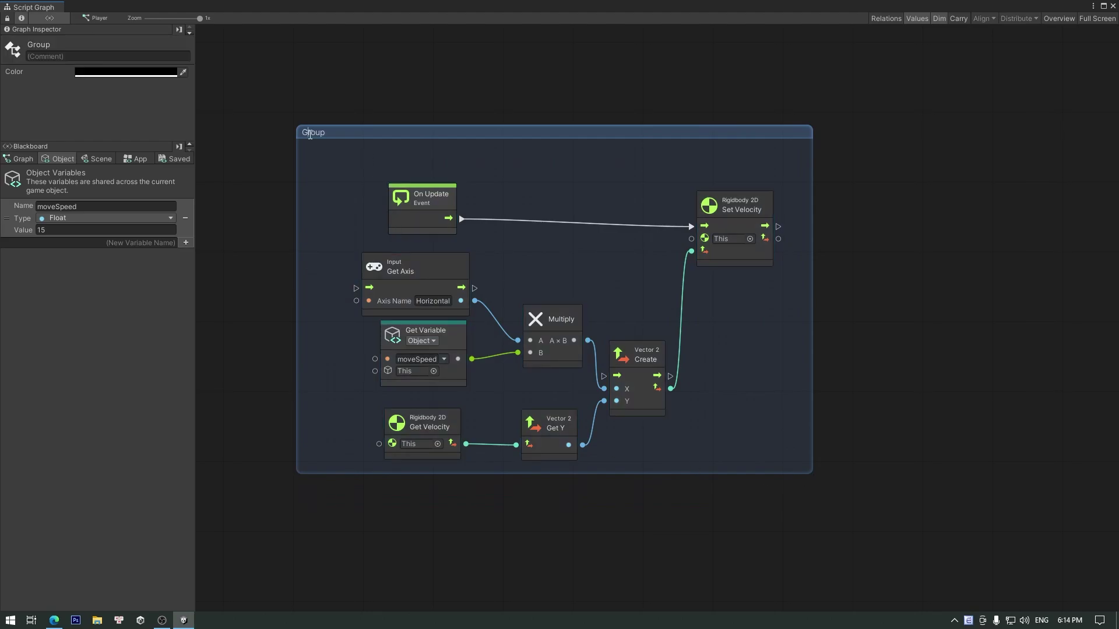
type("Move")
left_click(401, 107)
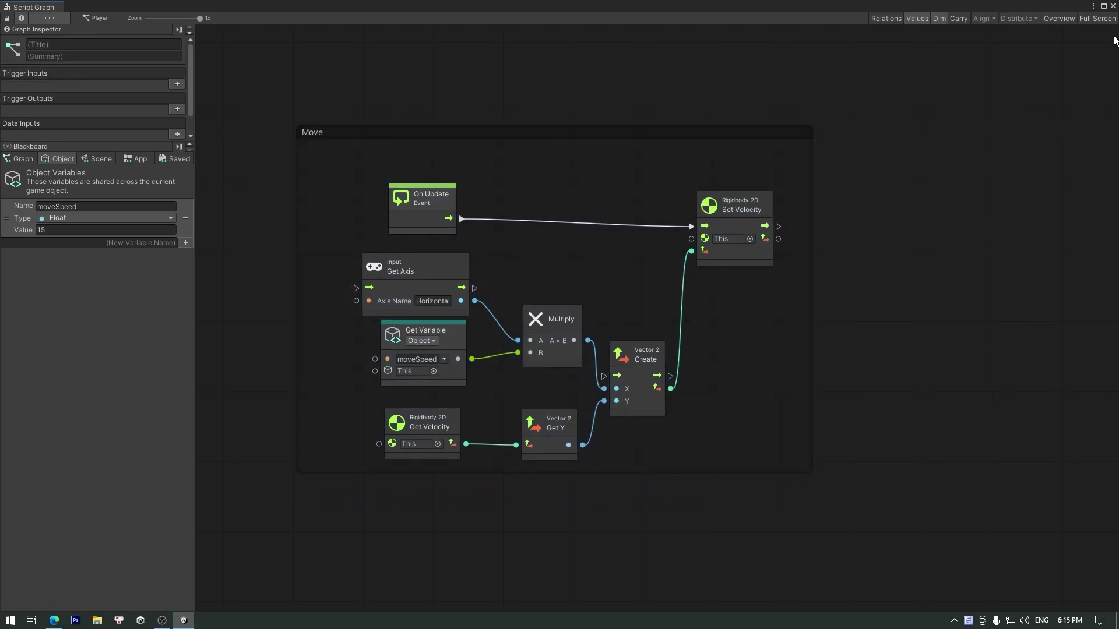
left_click(1113, 5)
Play-test with A and D to run Player left and right, then reopen the PlayerController graph
left_click(539, 33)
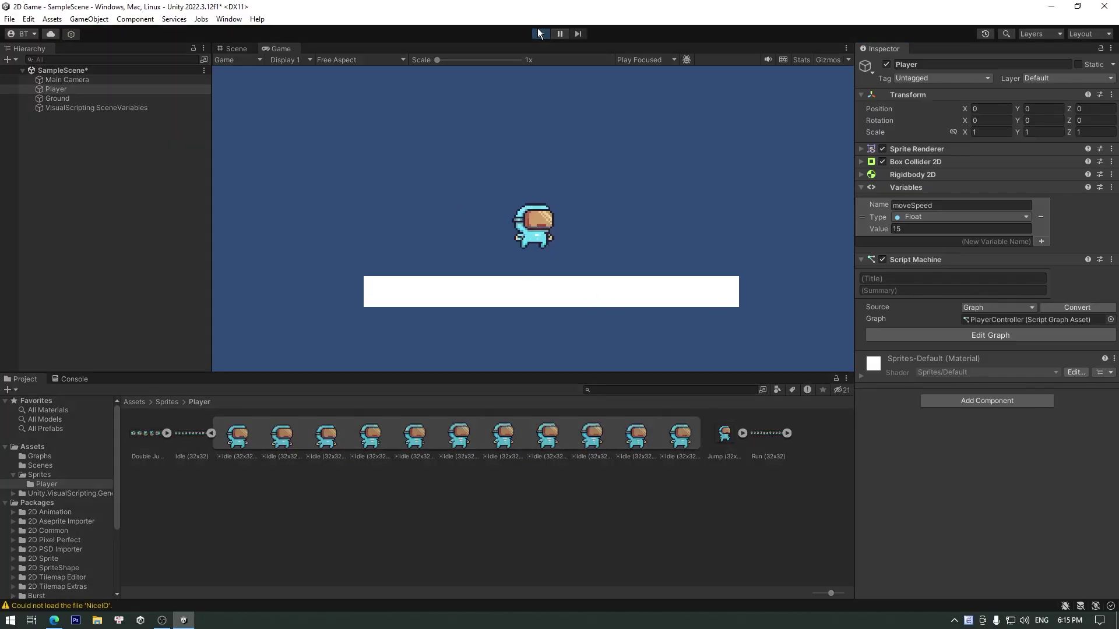
key("a")
key("d")
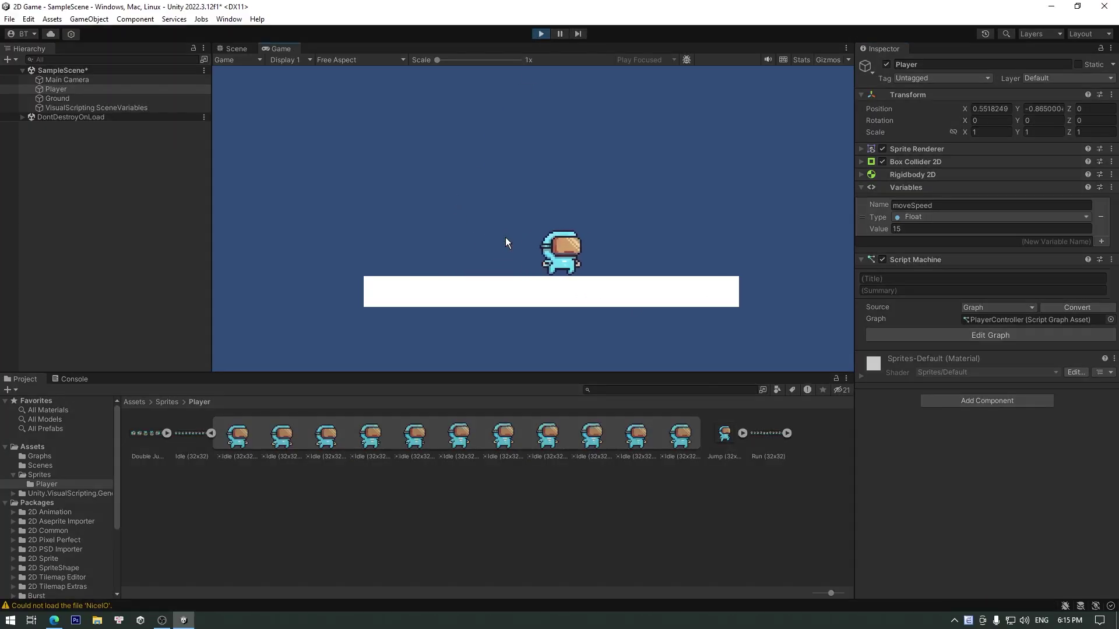
key("a")
key("d")
key("a")
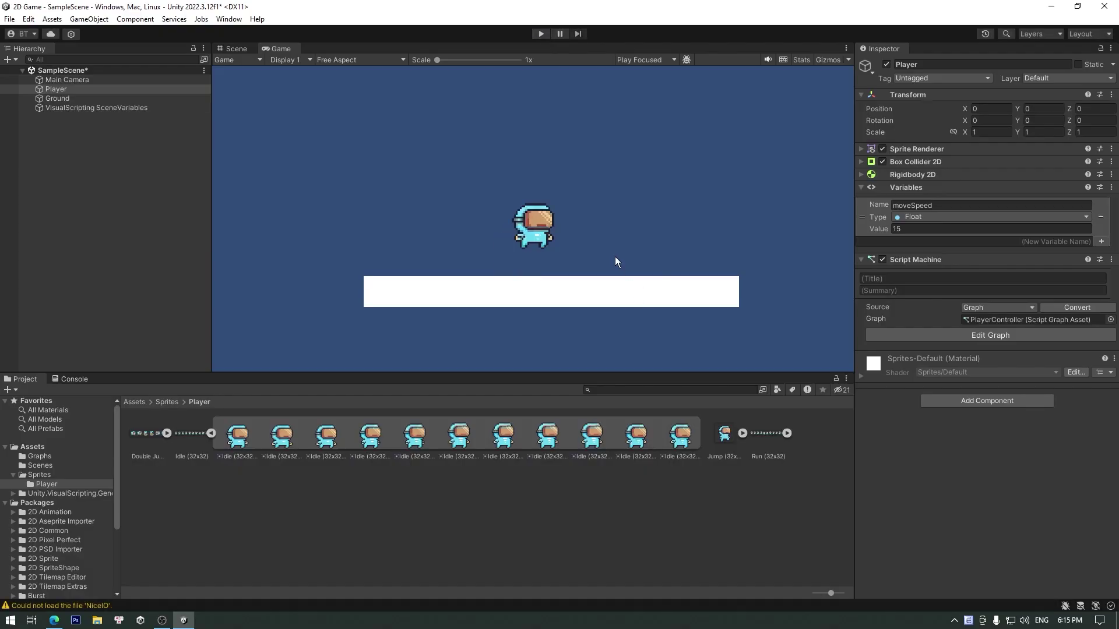
left_click(956, 337)
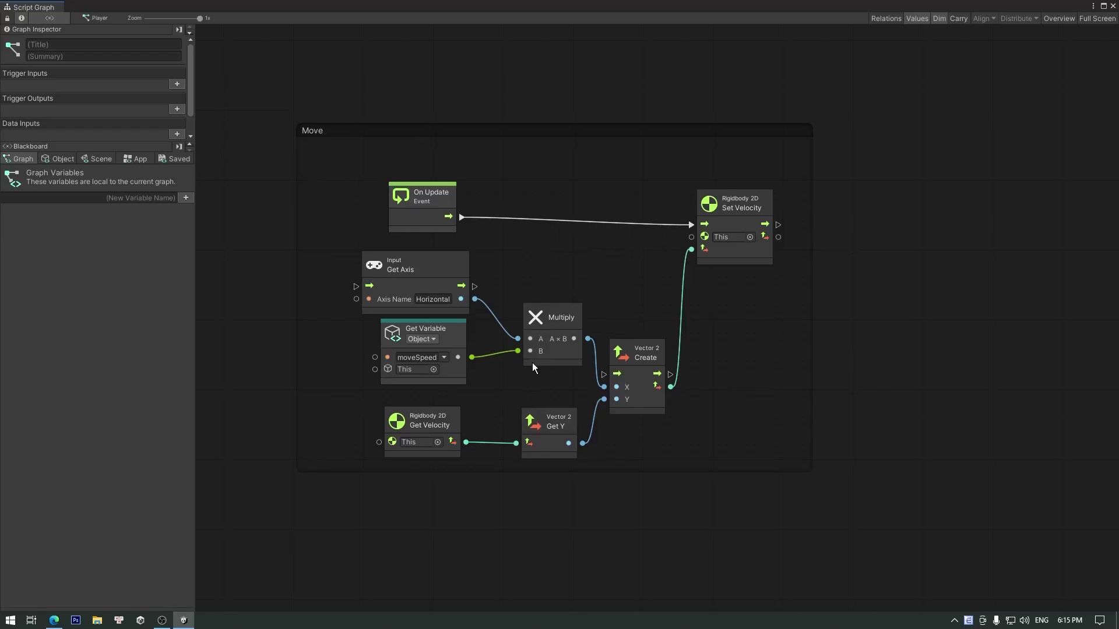
Add object variable jumpForce as a Float with value 15
left_click(62, 160)
left_click(118, 248)
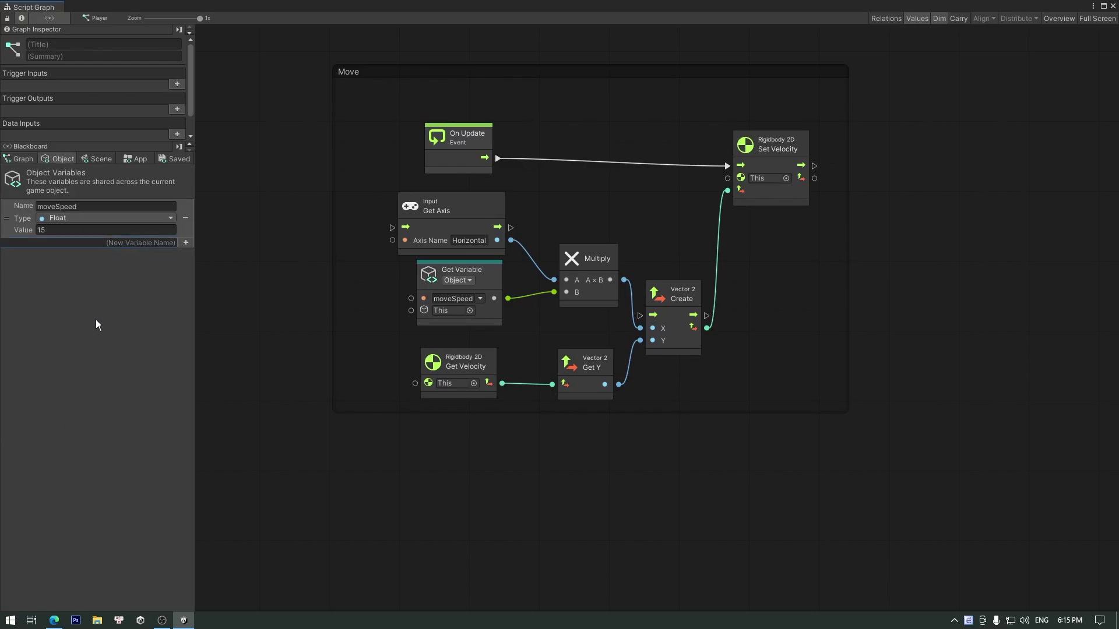
type("jump")
type("Force")
left_click(185, 243)
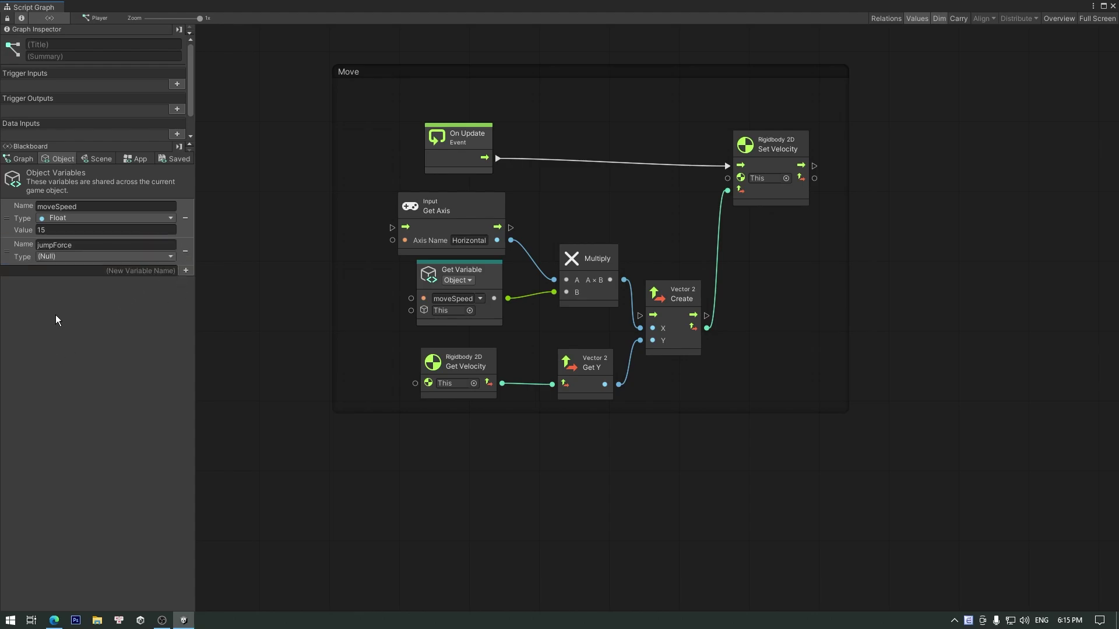
left_click(48, 257)
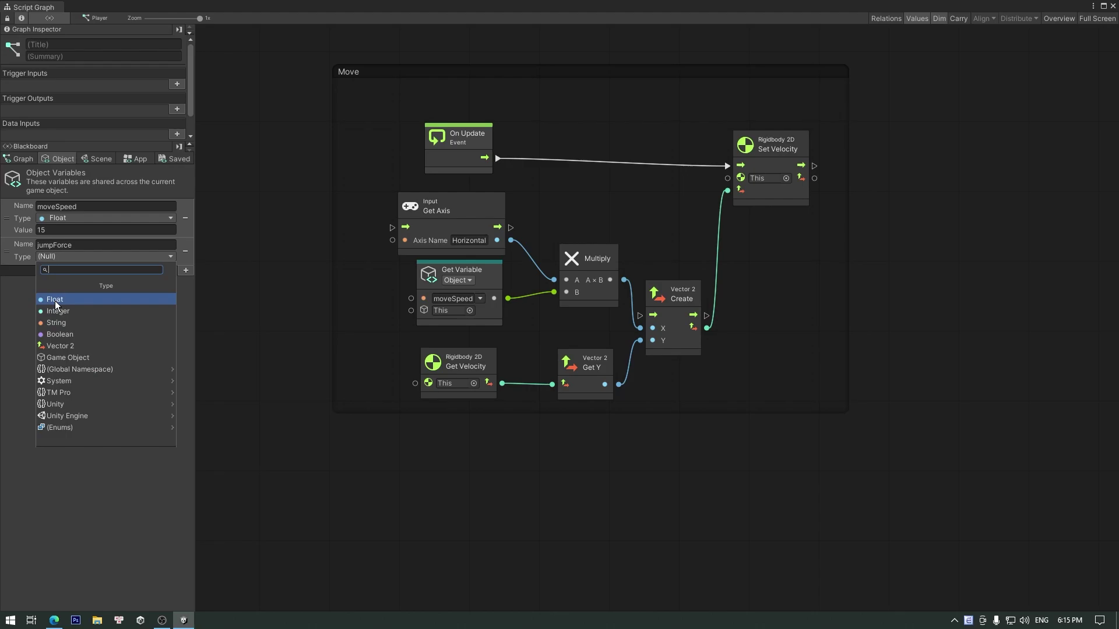
left_click(54, 300)
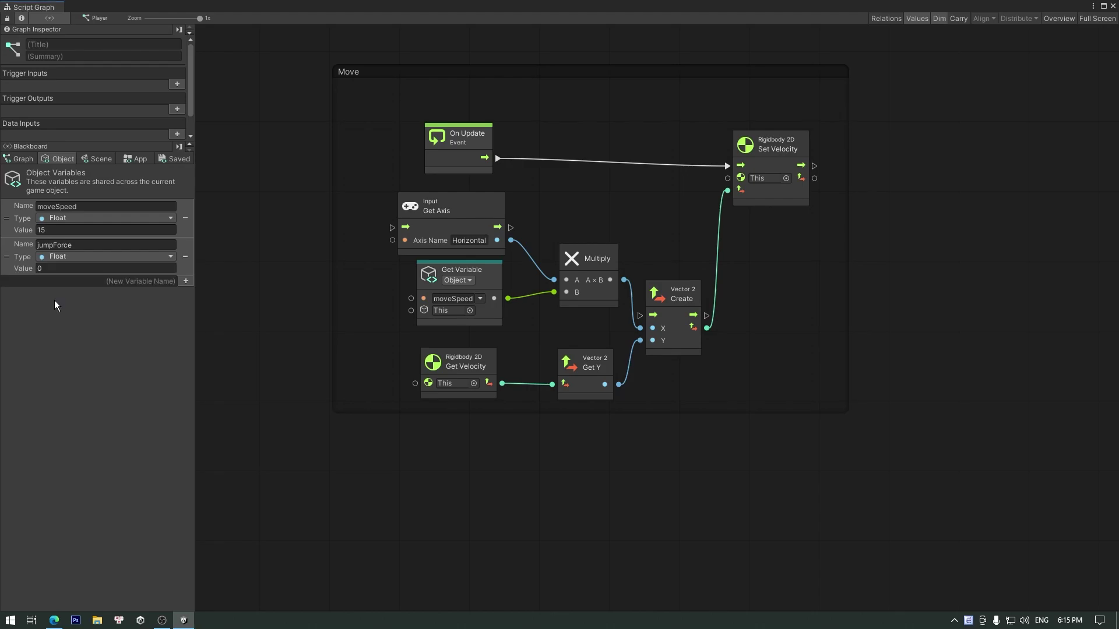
left_click(50, 270)
type("15")
Add object variable groundCheckPoint of type Game Object
scroll(562, 432, "down", 3)
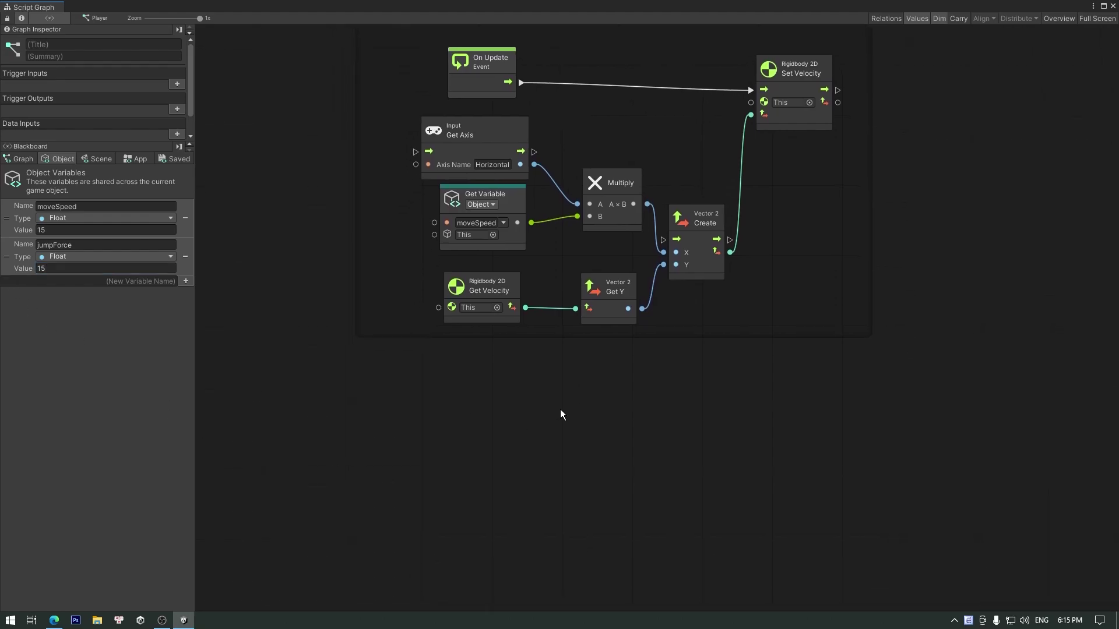
left_click(153, 280)
type("ground")
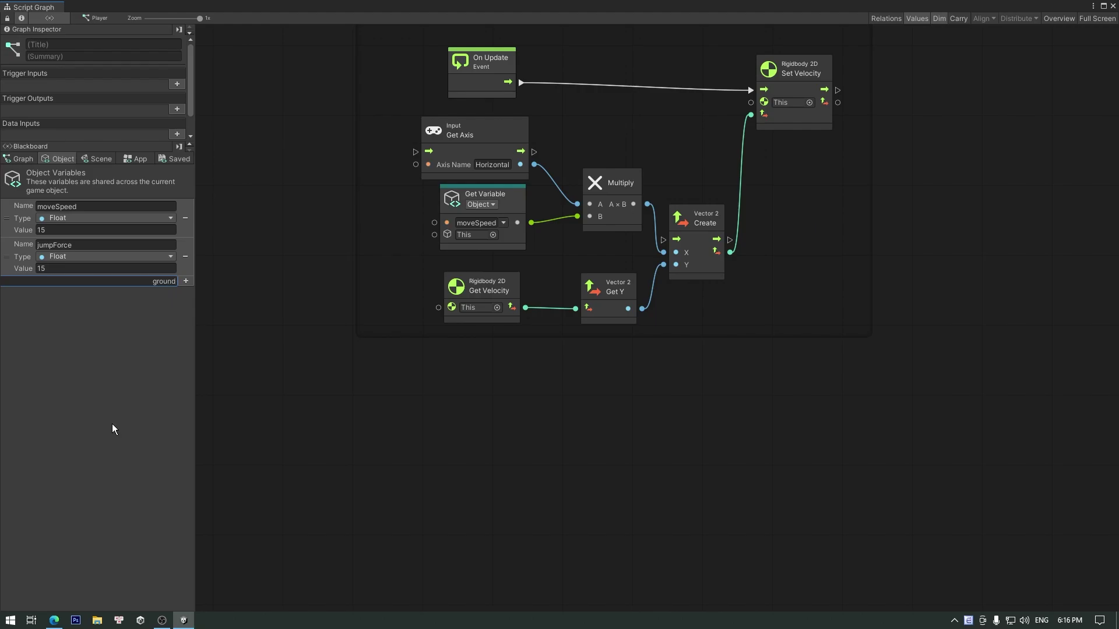
type("CheckPo")
type("int")
left_click(186, 282)
left_click(145, 294)
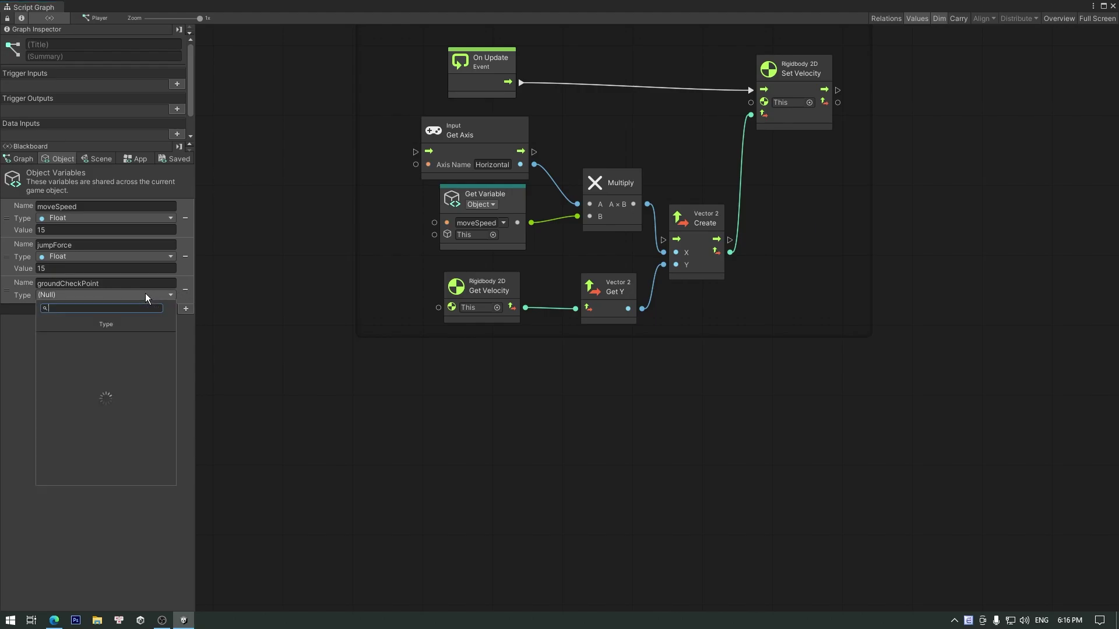
left_click(106, 396)
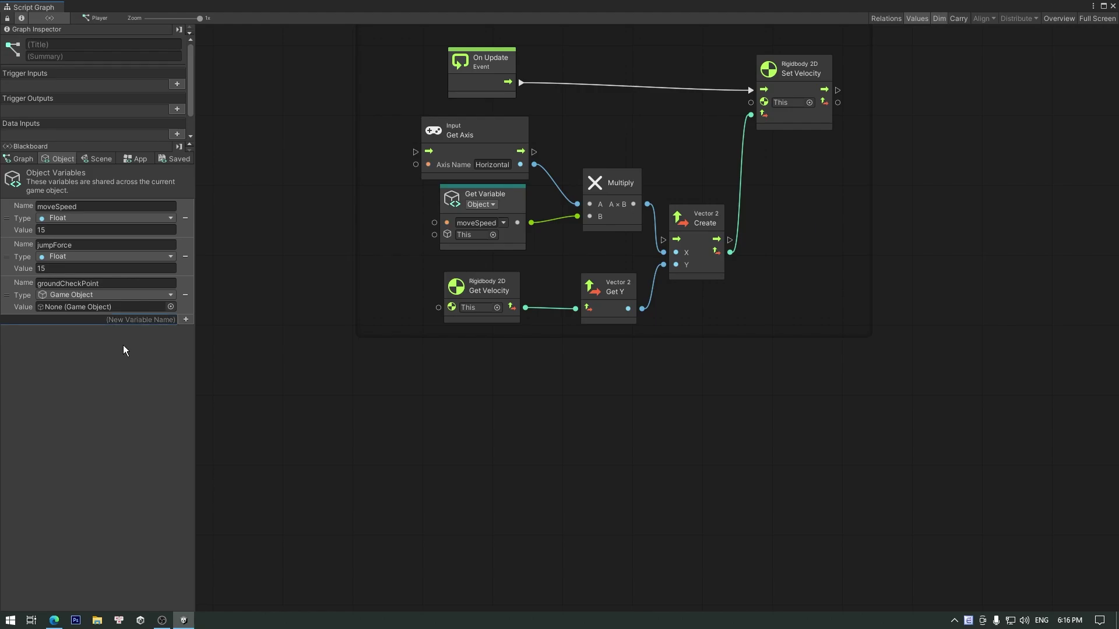
Add object variable layerMaskCanJump of type Layer Mask
type("layer")
type("MaskCan")
type("Jump")
left_click(186, 320)
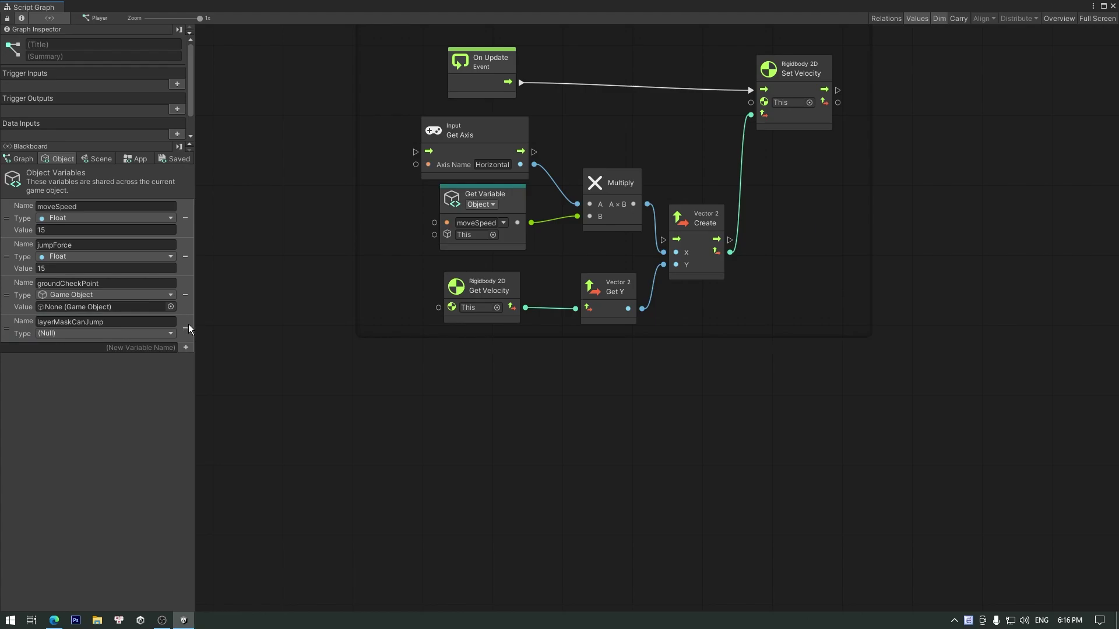
left_click(69, 336)
type("layer")
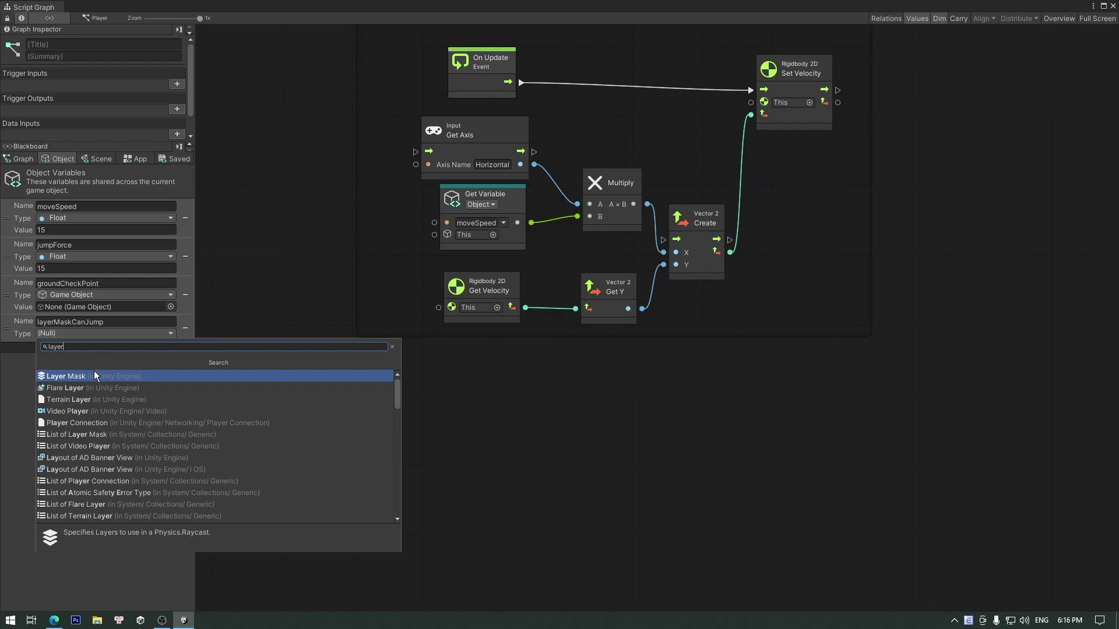
left_click(96, 375)
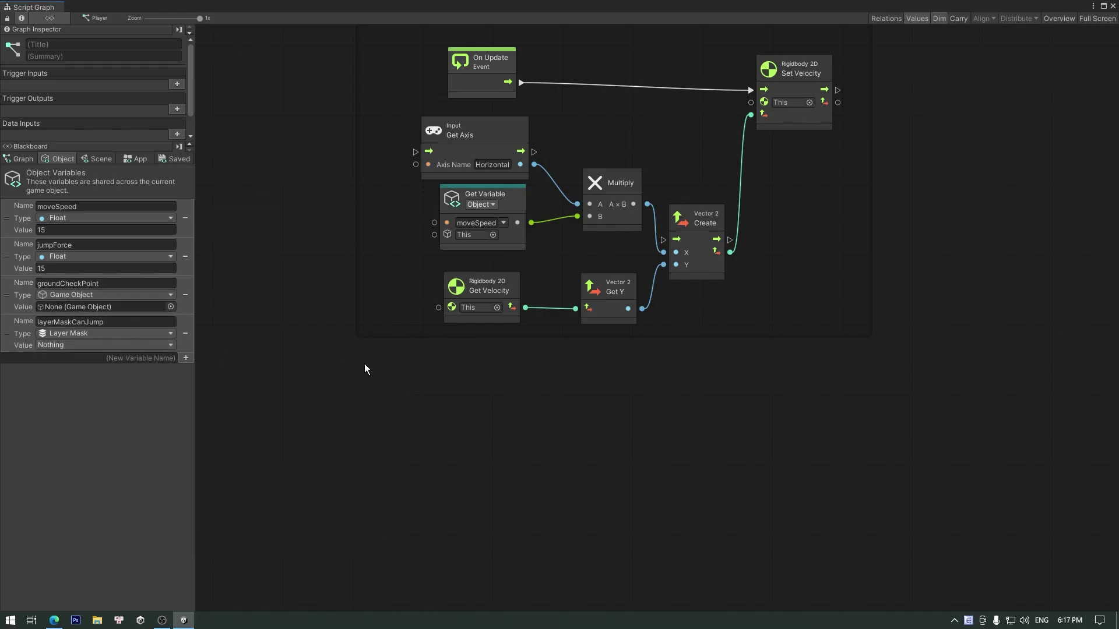
scroll(463, 305, "down", 3)
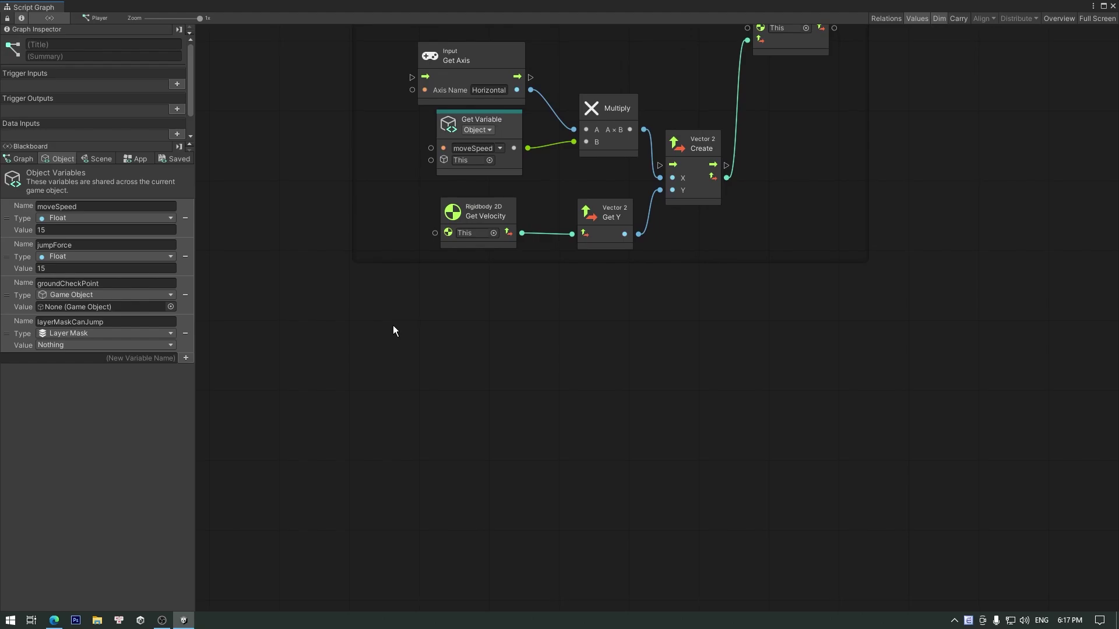
Add a Subgraph node titled canJump and open its graph for editing
right_click(421, 330)
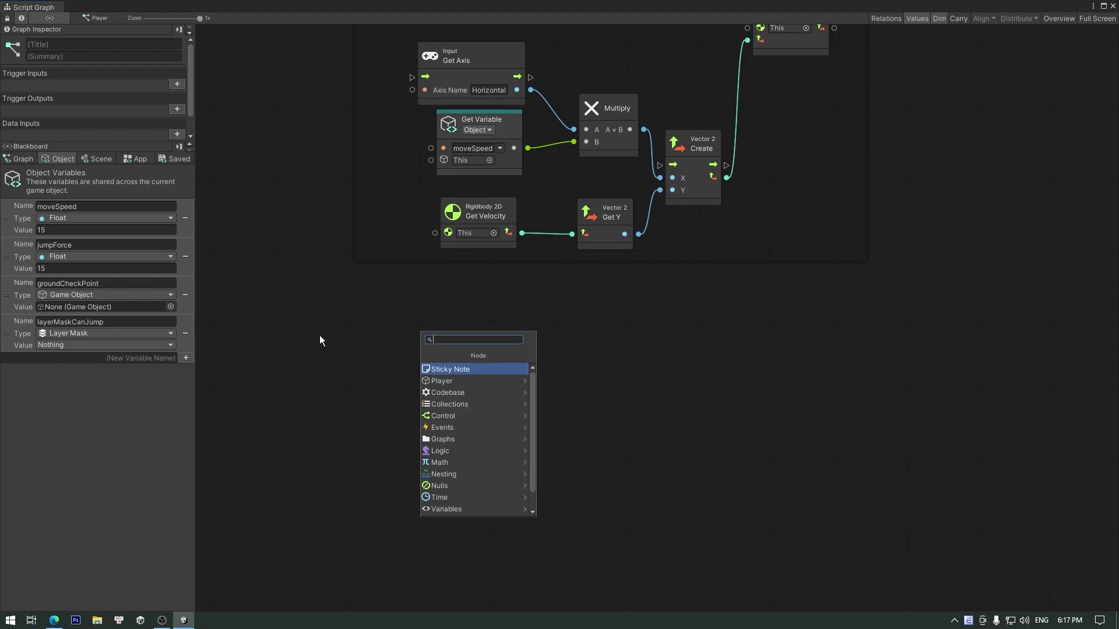
type("sub")
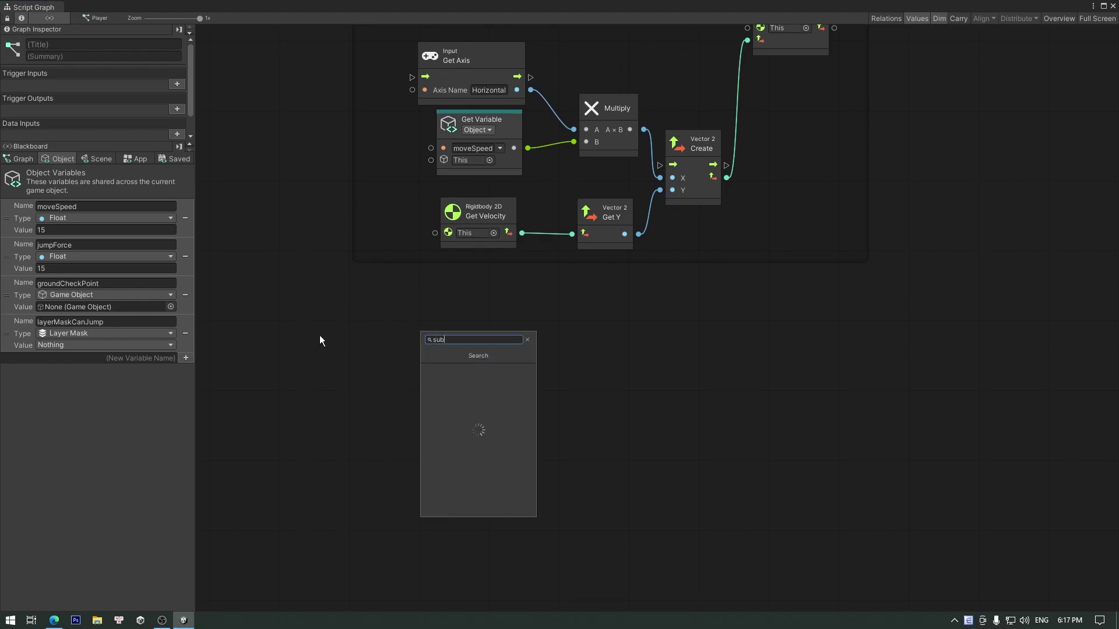
type("g")
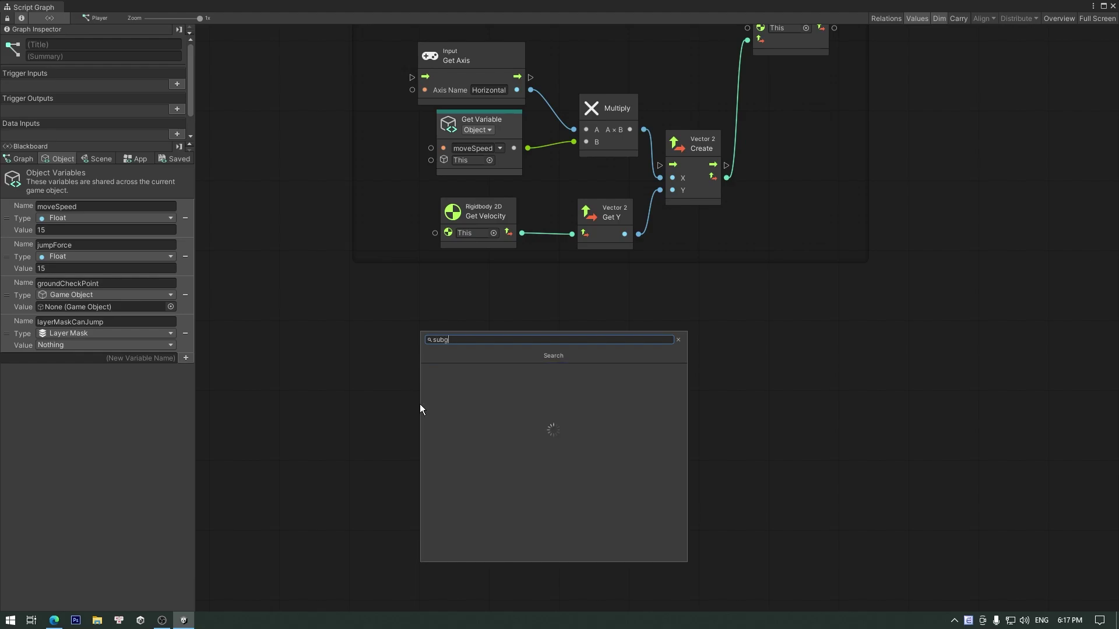
left_click(455, 370)
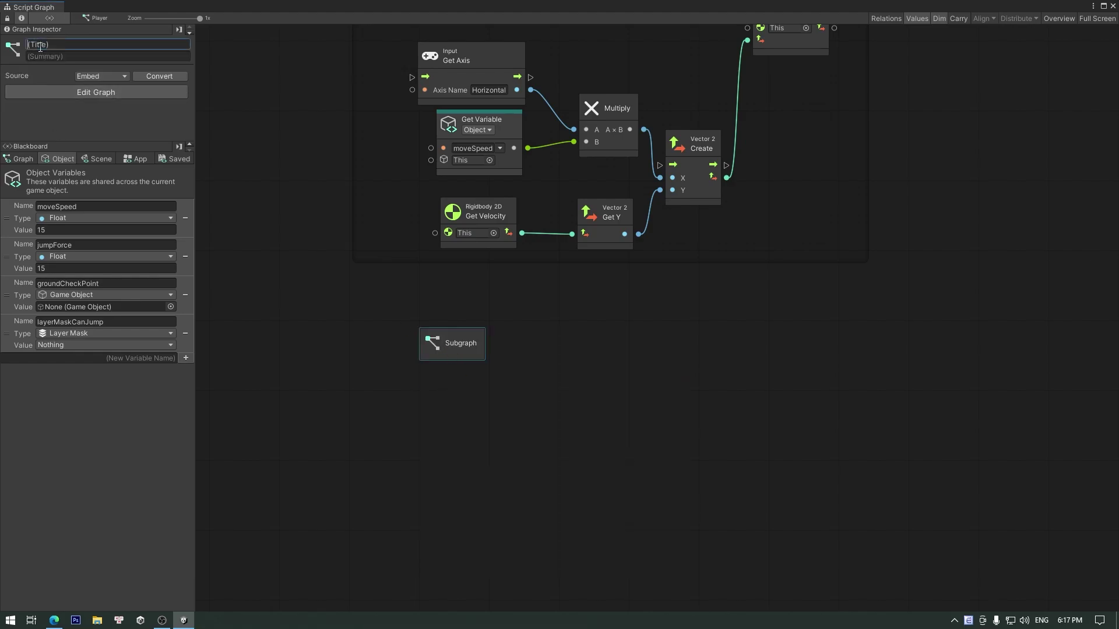
type("ca")
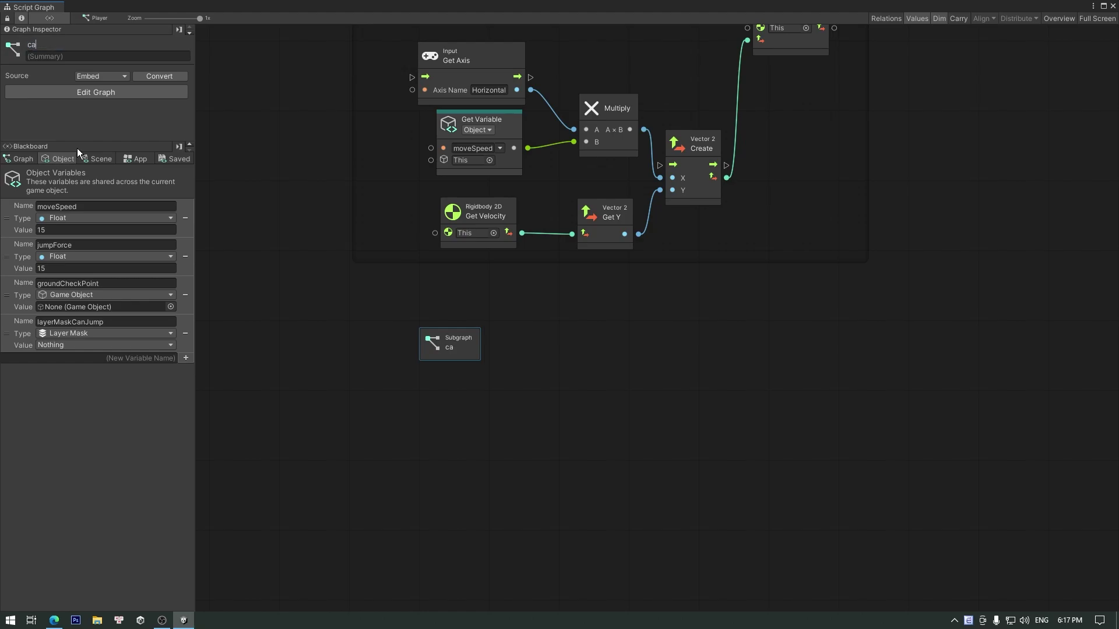
type("nJu")
type("mp")
left_click(74, 93)
Give the canJump Output node a trigger output keyed Out
left_click_drag(552, 324, 397, 320)
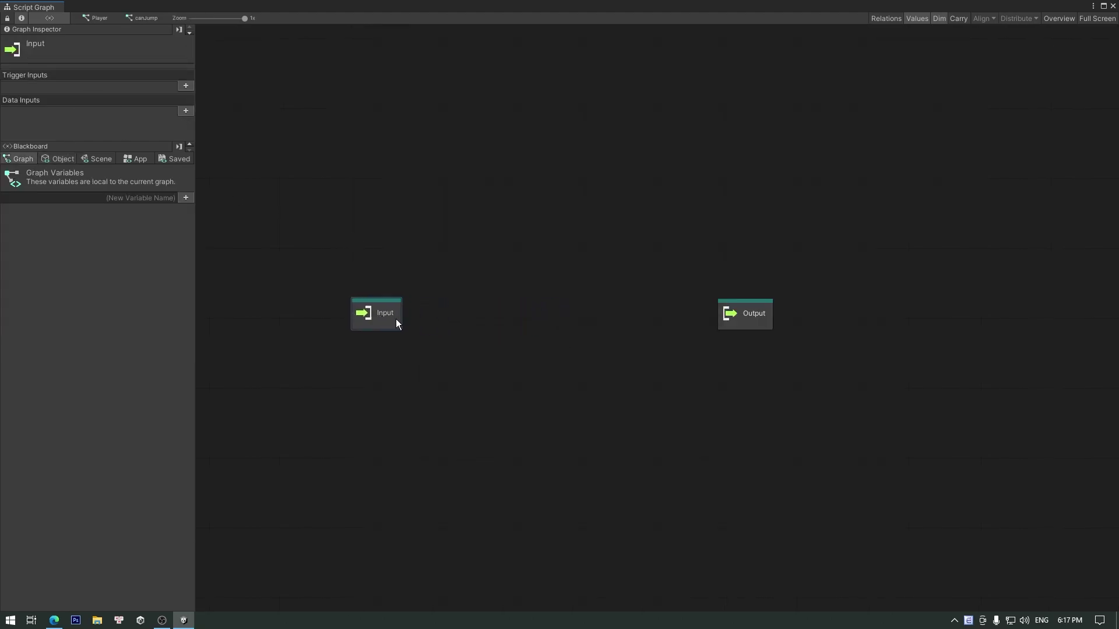
left_click(757, 317)
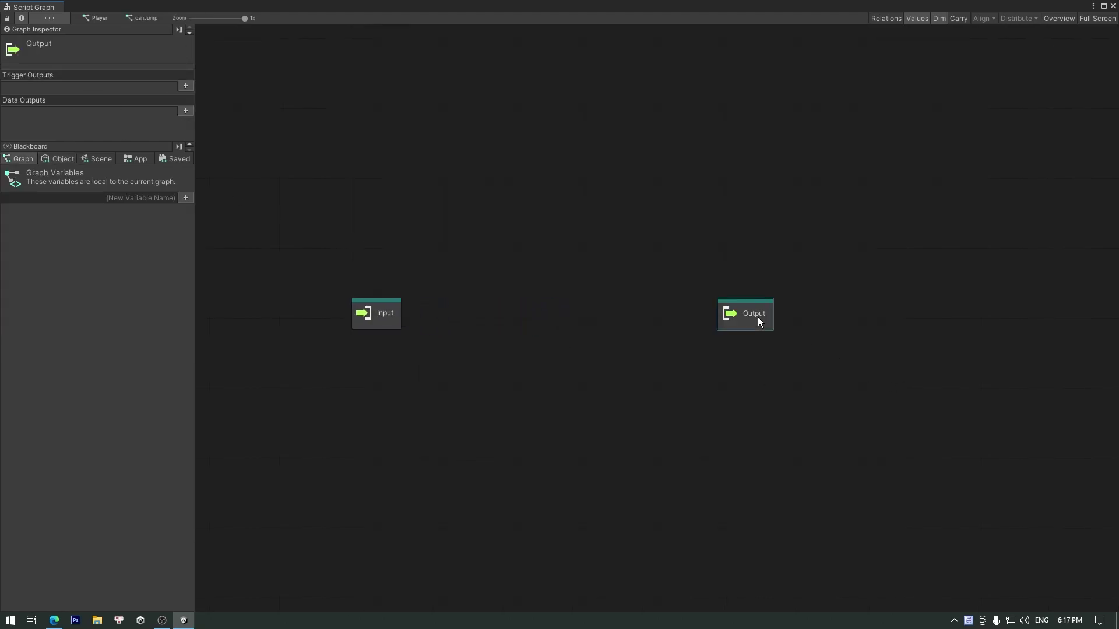
left_click(185, 86)
left_click(114, 87)
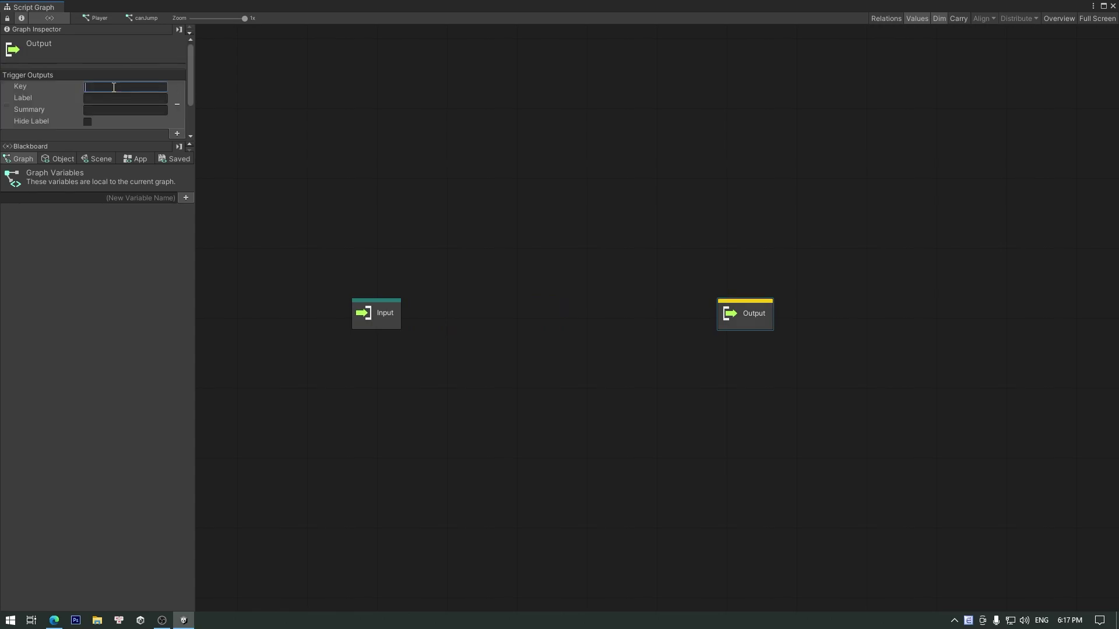
type("Out")
key("Return")
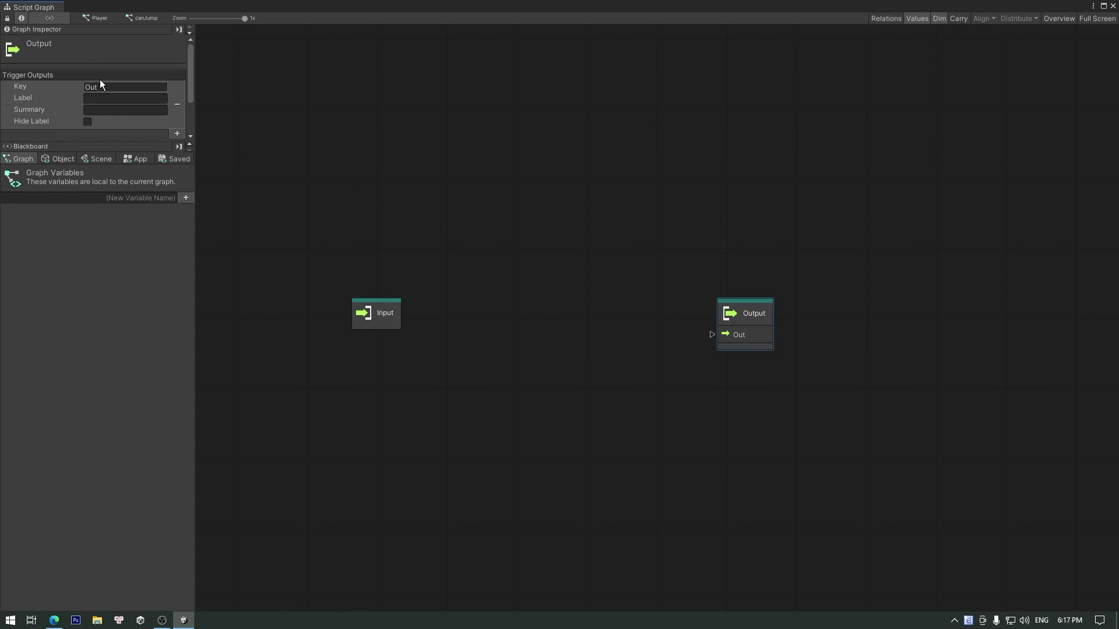
Add a data output to the Output node and set its type to Boolean
scroll(135, 89, "down", 3)
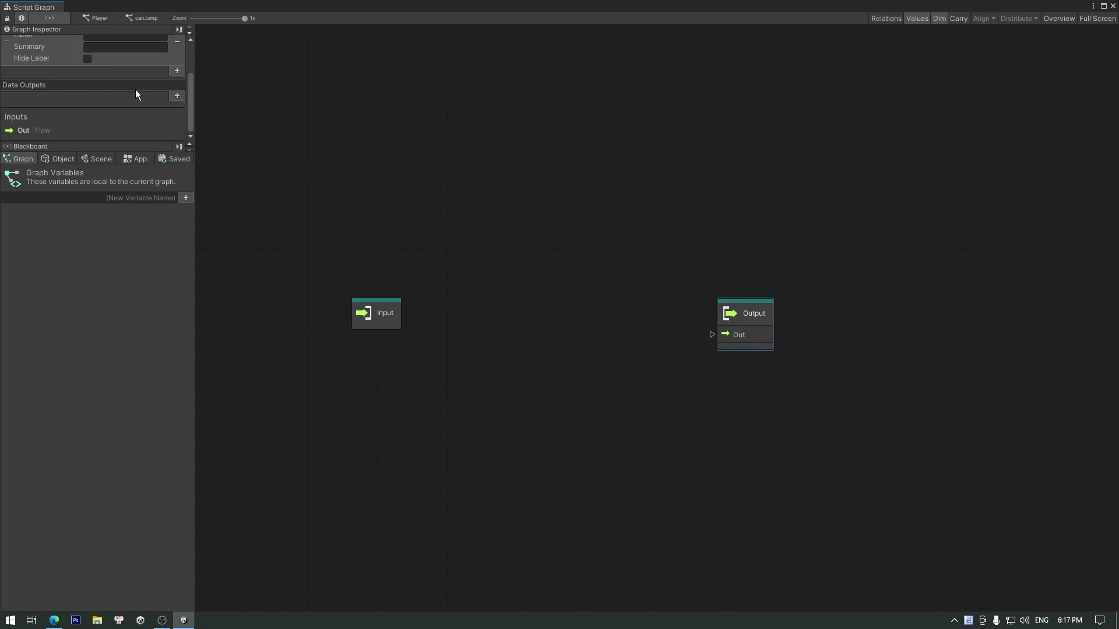
left_click(173, 96)
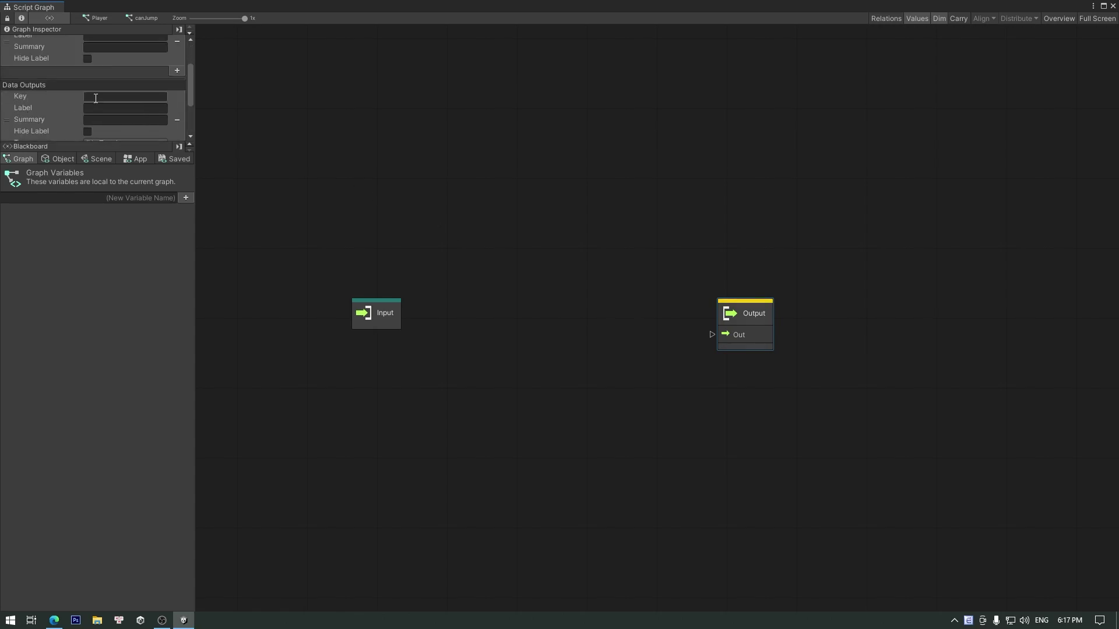
left_click(119, 97)
type("isPlayerCanJump")
scroll(113, 132, "down", 3)
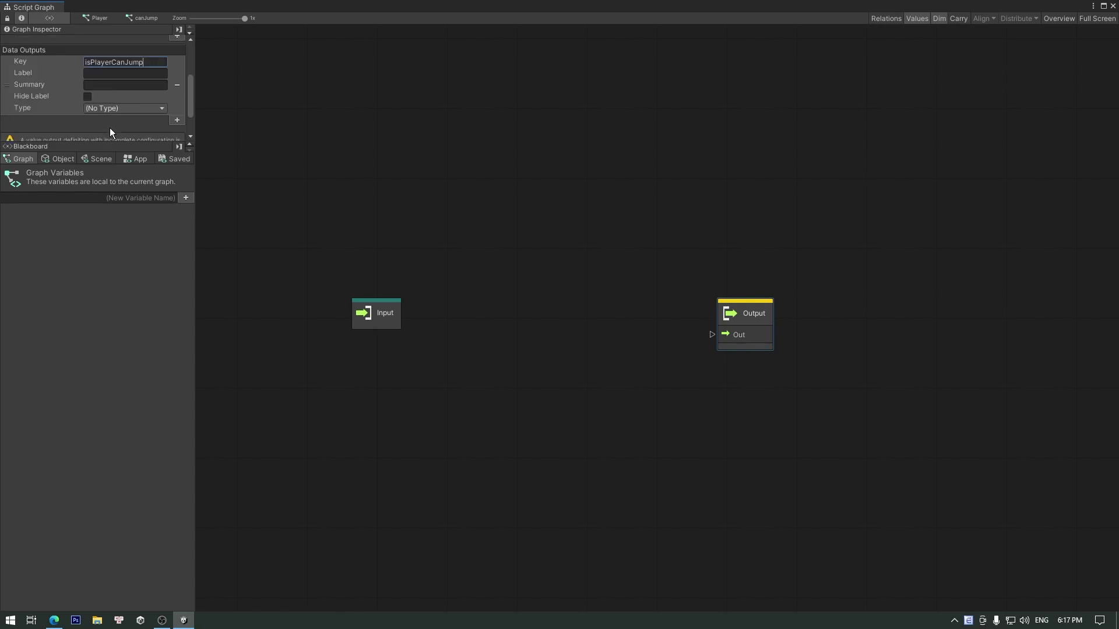
left_click(99, 110)
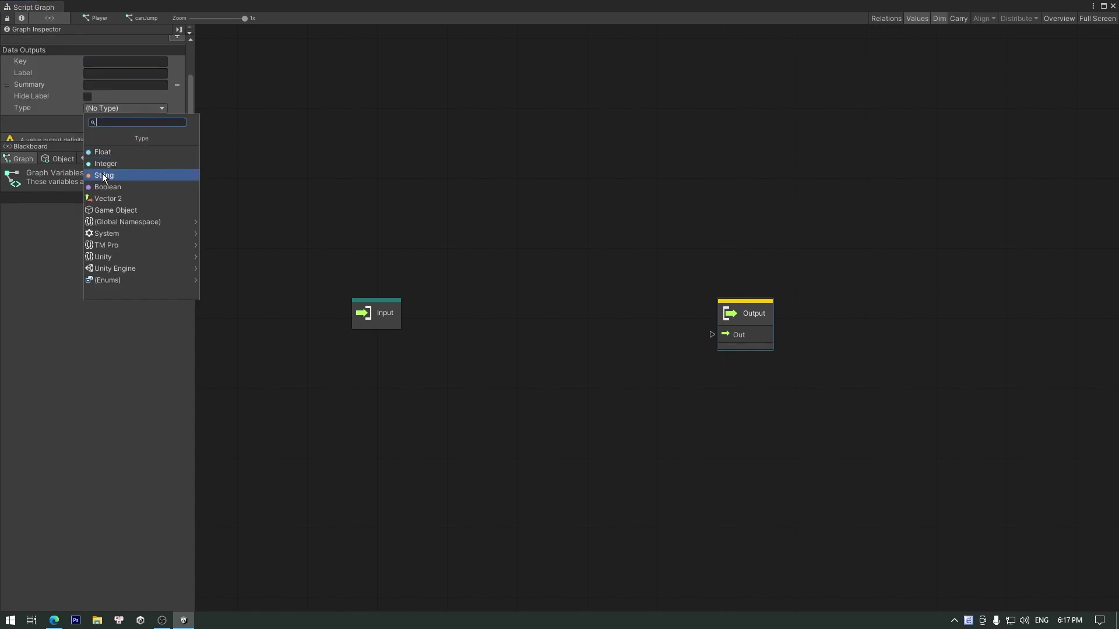
left_click(106, 183)
left_click(109, 86)
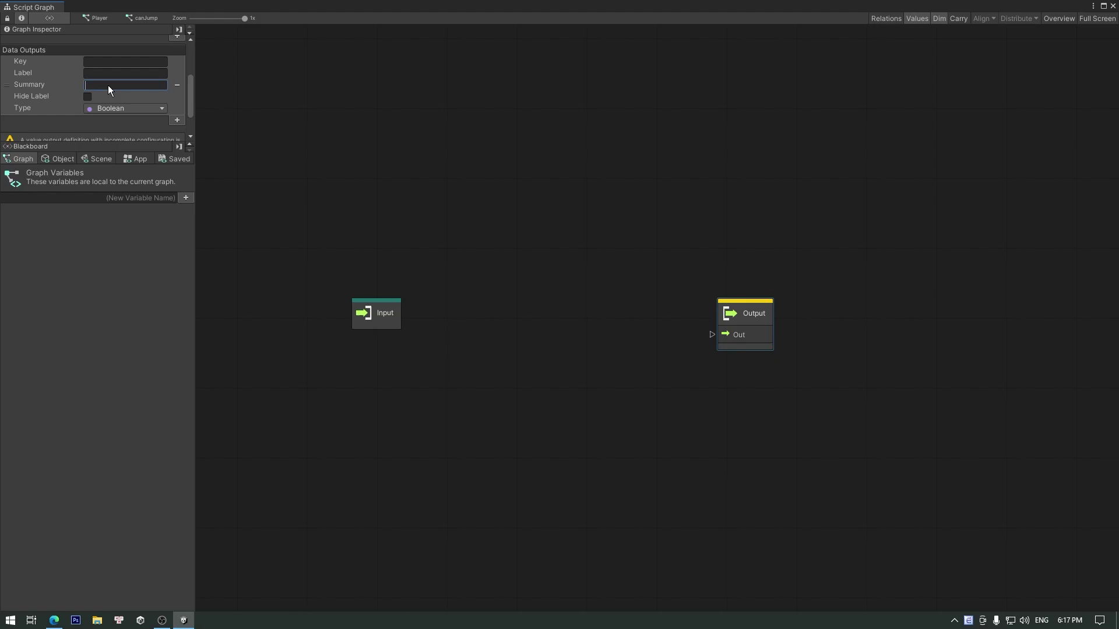
scroll(109, 87, "up", 3)
scroll(109, 88, "down", 3)
Key the Boolean data output isPlayerCanJump
left_click(110, 61)
scroll(145, 77, "up", 5)
scroll(145, 77, "down", 3)
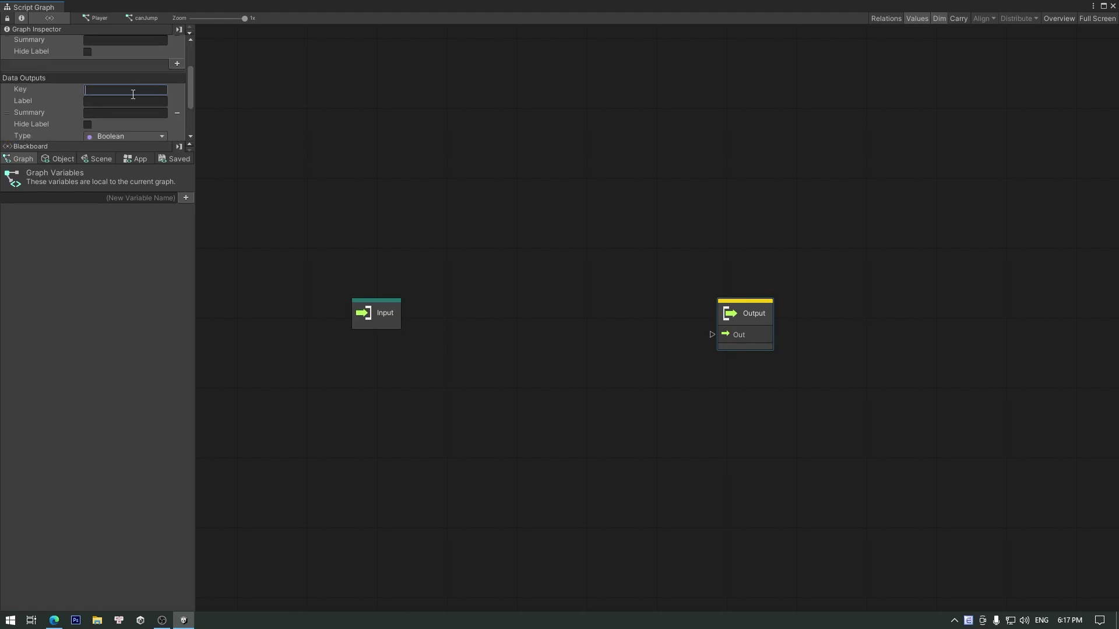
type("iws")
key("BackSpace")
key("BackSpace")
key("BackSpace")
type("isPlayer")
type("CanJum")
key("Return")
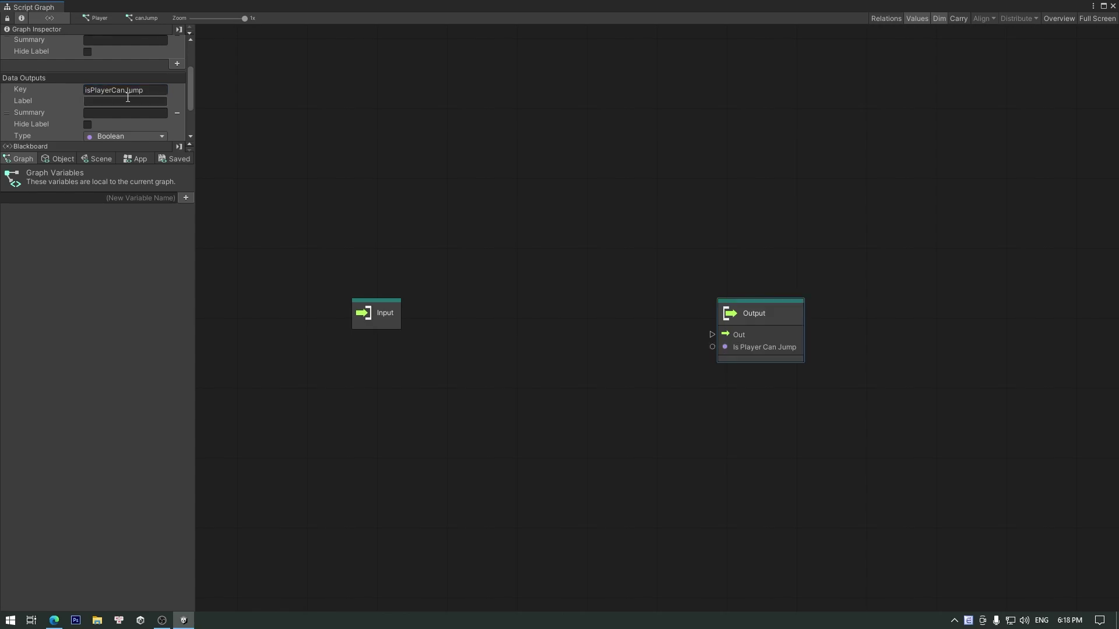
Add a Physics 2D Overlap Circle node between the Input and Output nodes
left_click_drag(761, 307, 822, 292)
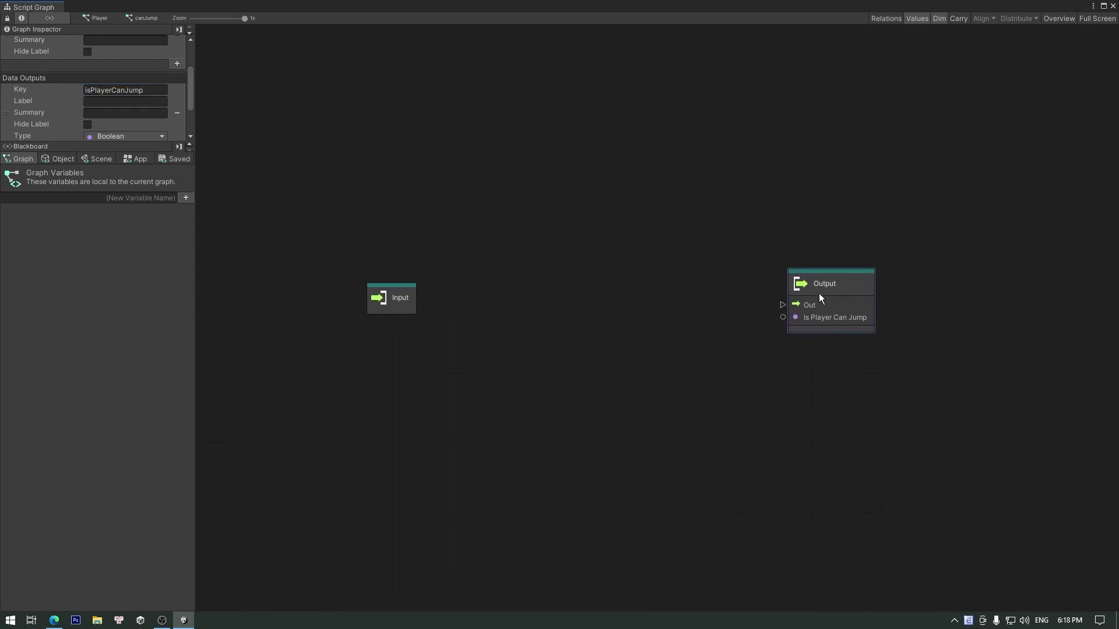
left_click_drag(411, 307, 351, 308)
right_click(482, 239)
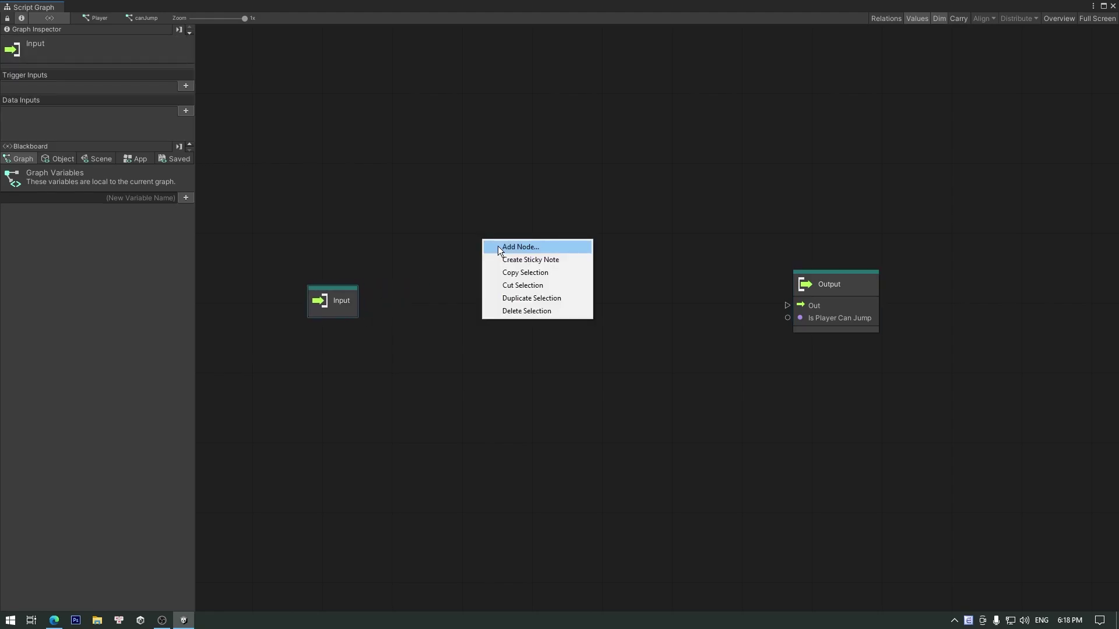
left_click(498, 246)
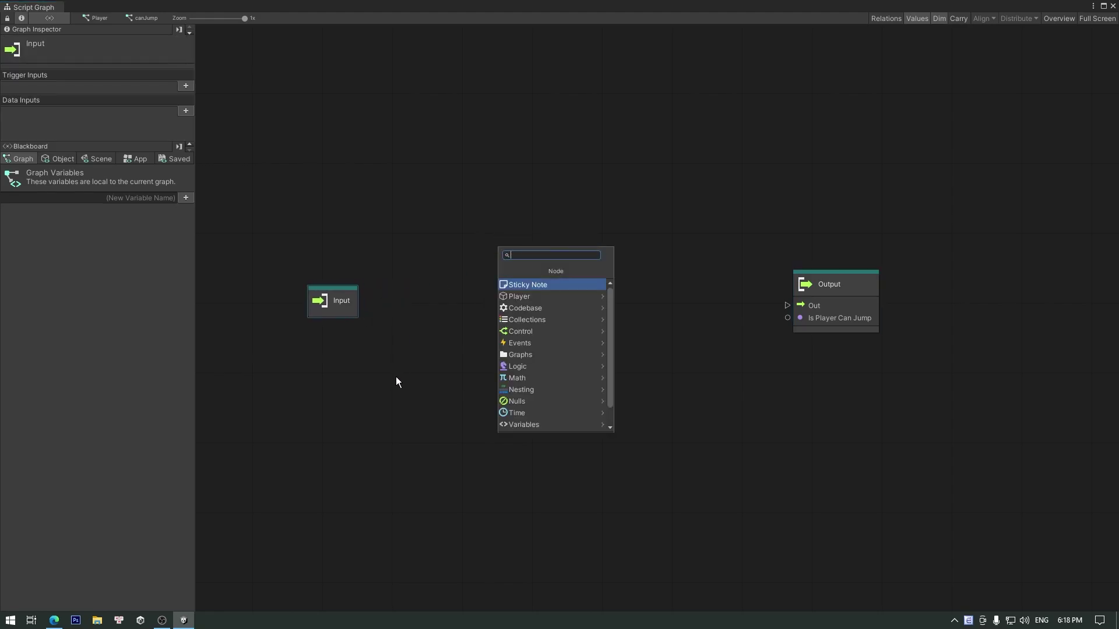
type("physi")
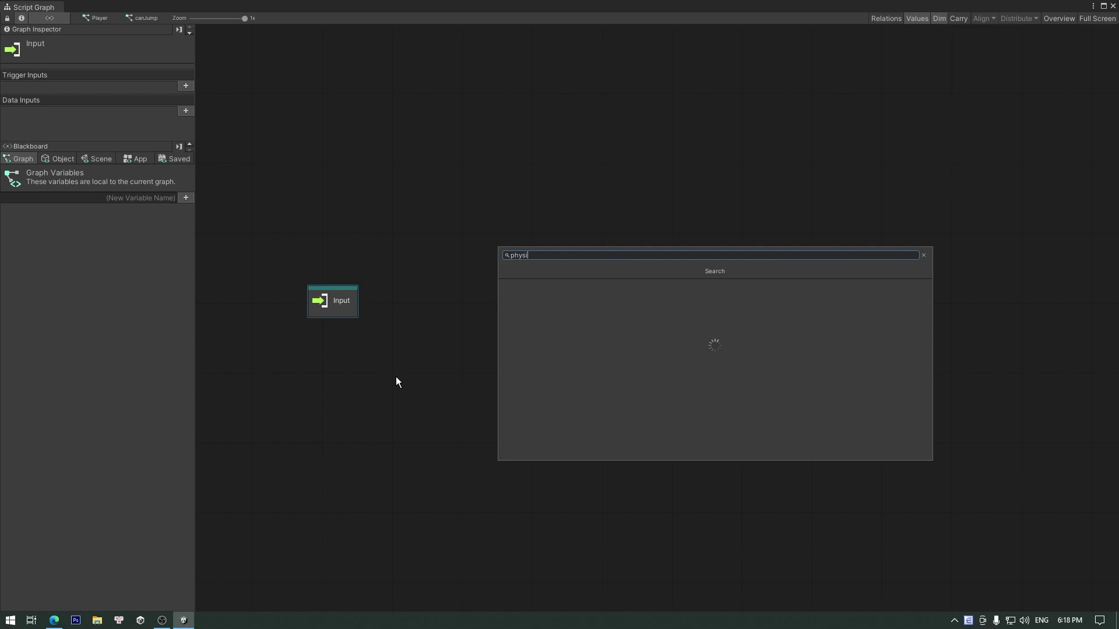
type("c2d ove")
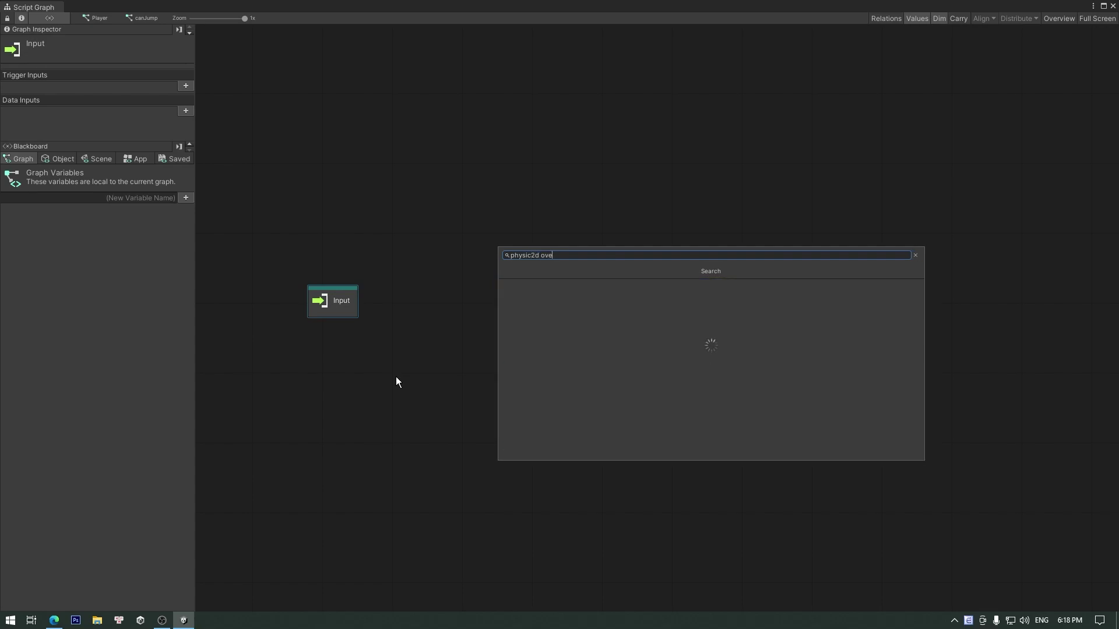
type("rlap cir")
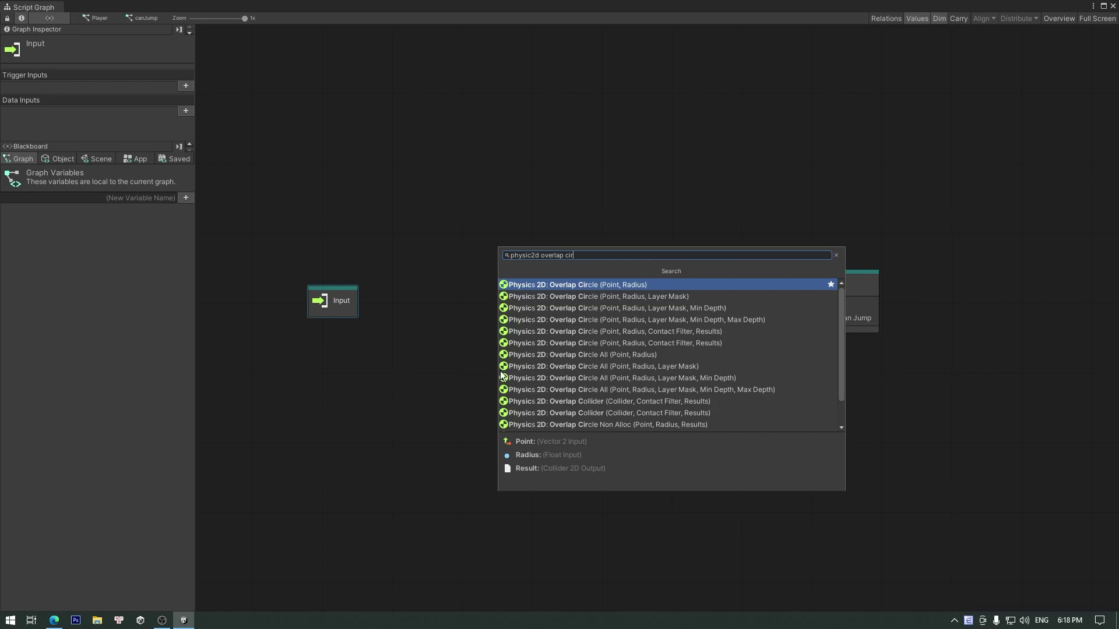
left_click(632, 299)
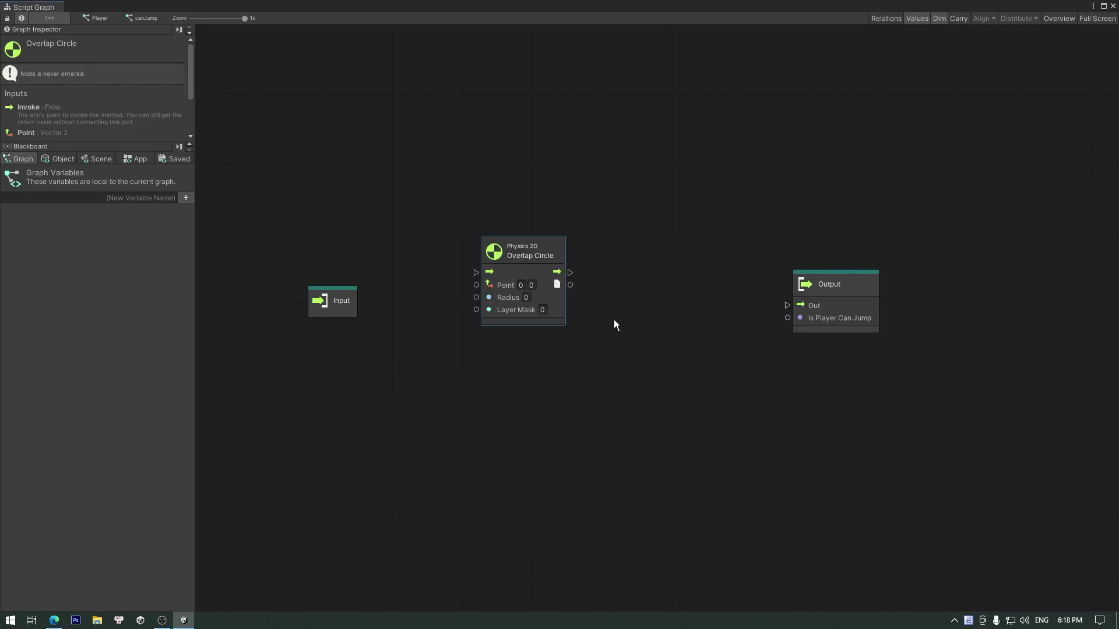
mouse_move(513, 262)
left_mouse_down()
mouse_move(565, 313)
mouse_move(791, 311)
left_mouse_up()
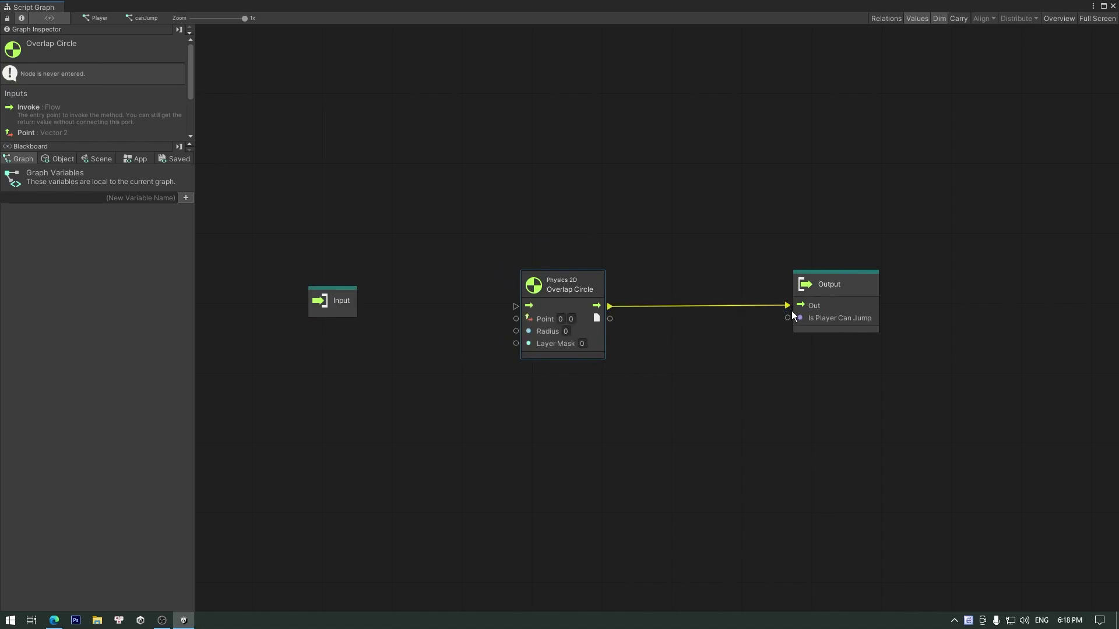
Replace the Input node with an On Update event wired into Overlap Circle's flow input
left_click(331, 303)
right_click(331, 303)
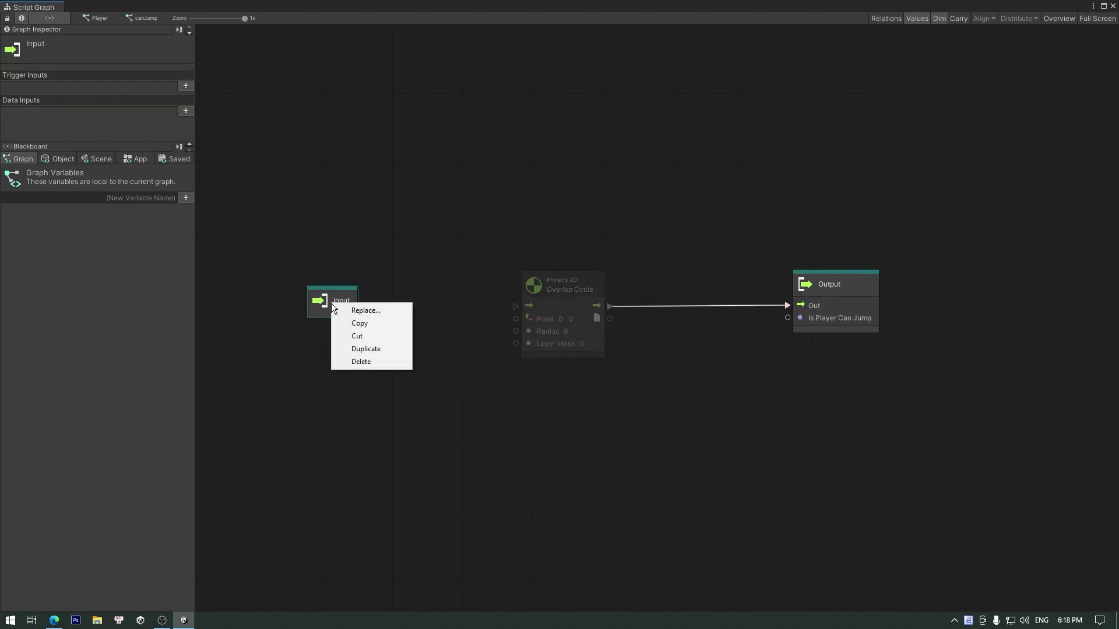
left_click(359, 361)
right_click(349, 245)
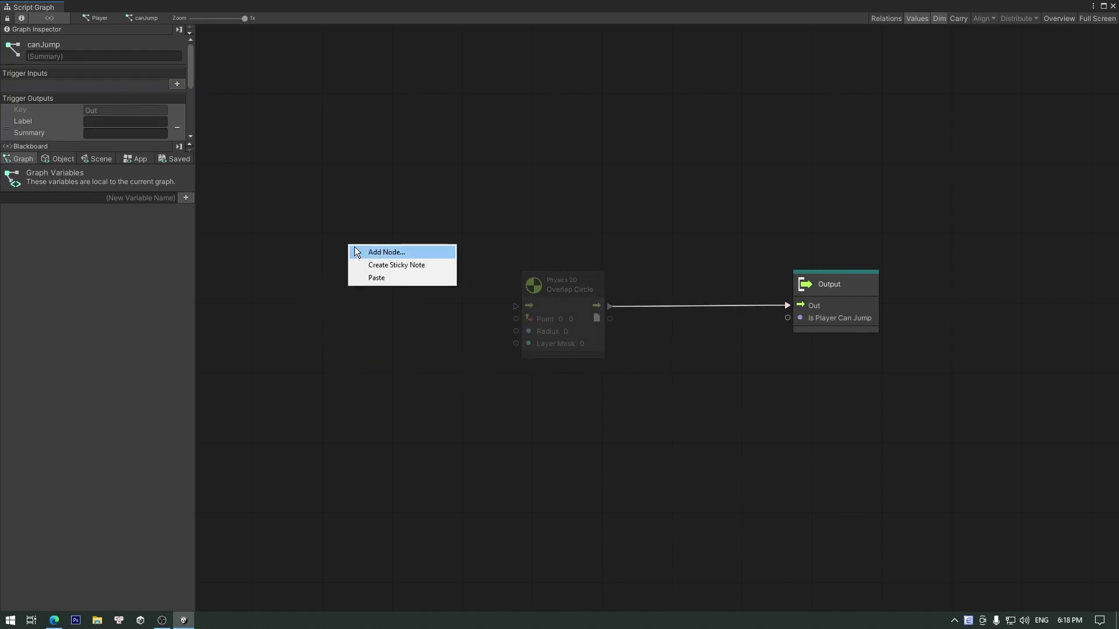
left_click(359, 249)
type("on u")
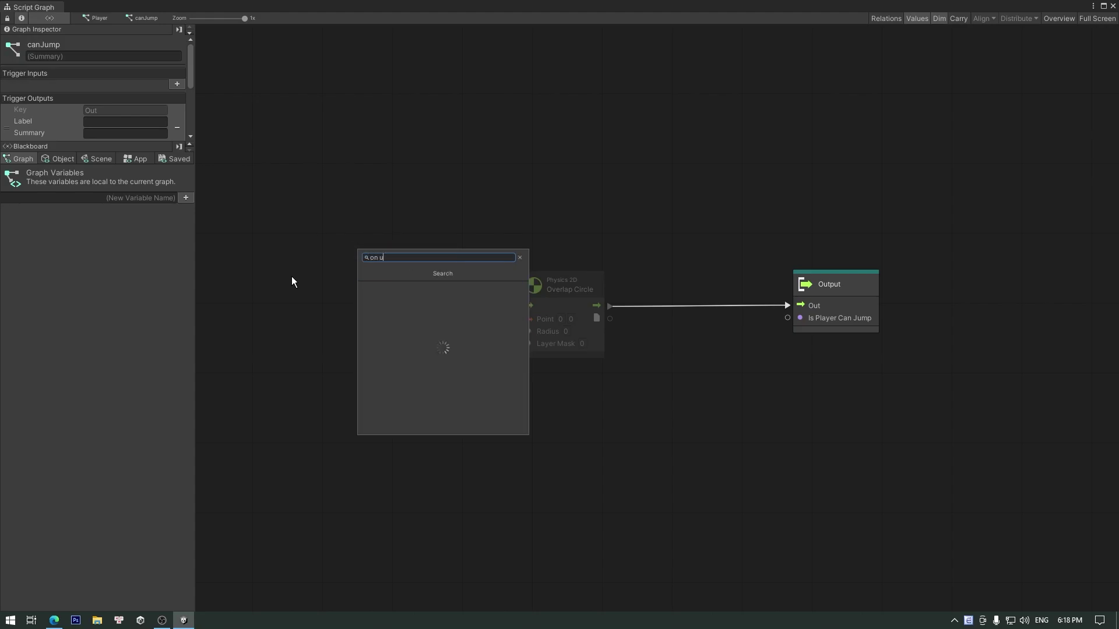
type("pdate")
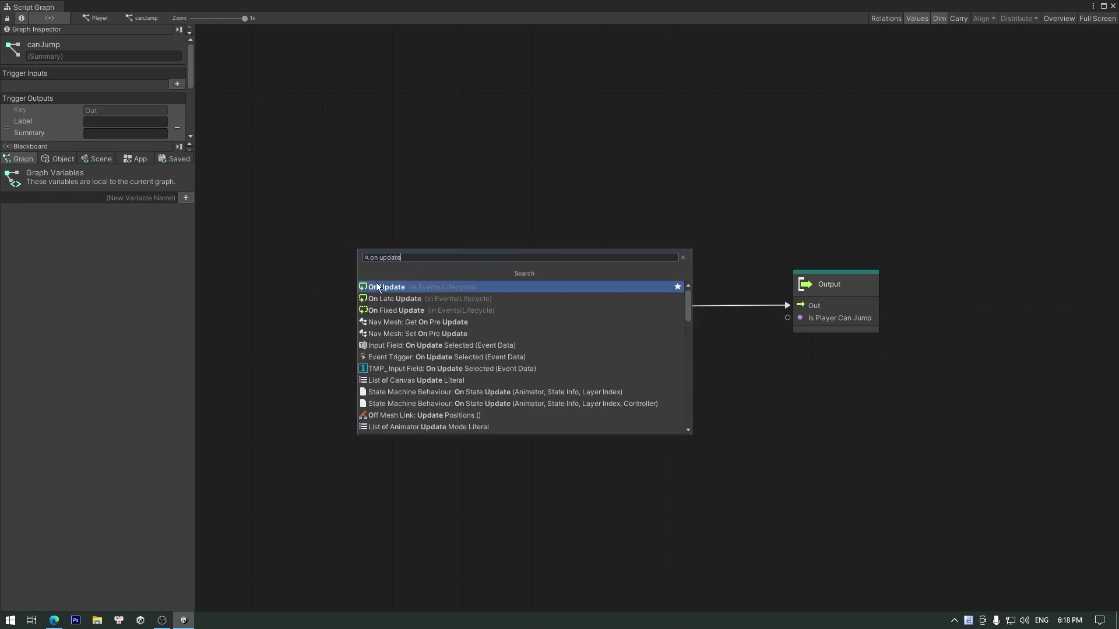
left_click(378, 285)
mouse_move(417, 278)
left_mouse_down()
mouse_move(513, 328)
mouse_move(518, 306)
left_mouse_up()
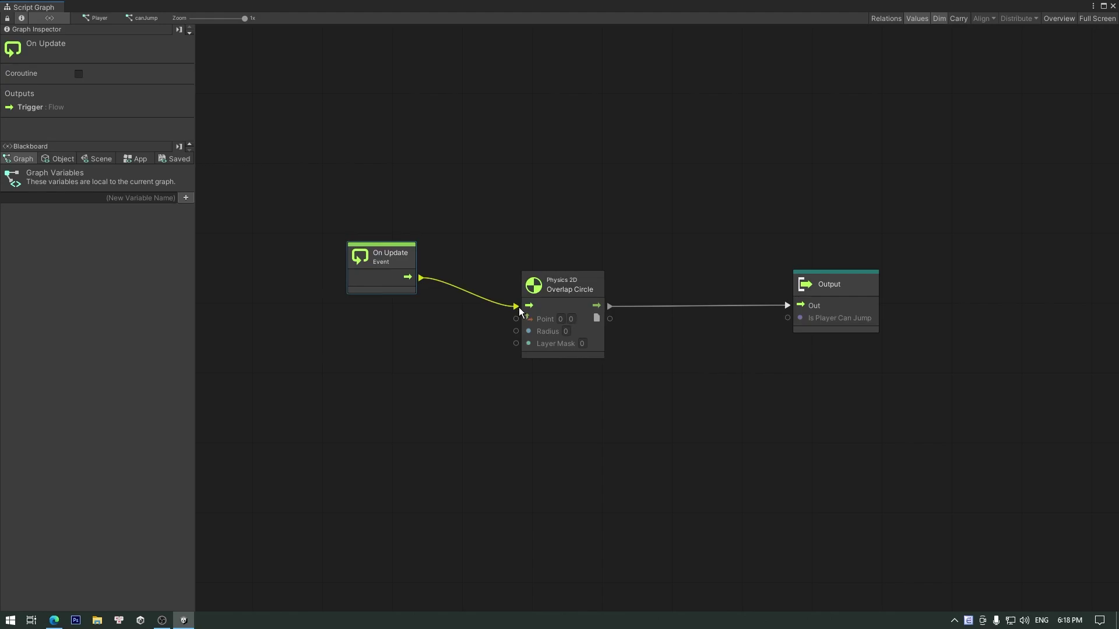
left_click_drag(404, 257, 385, 281)
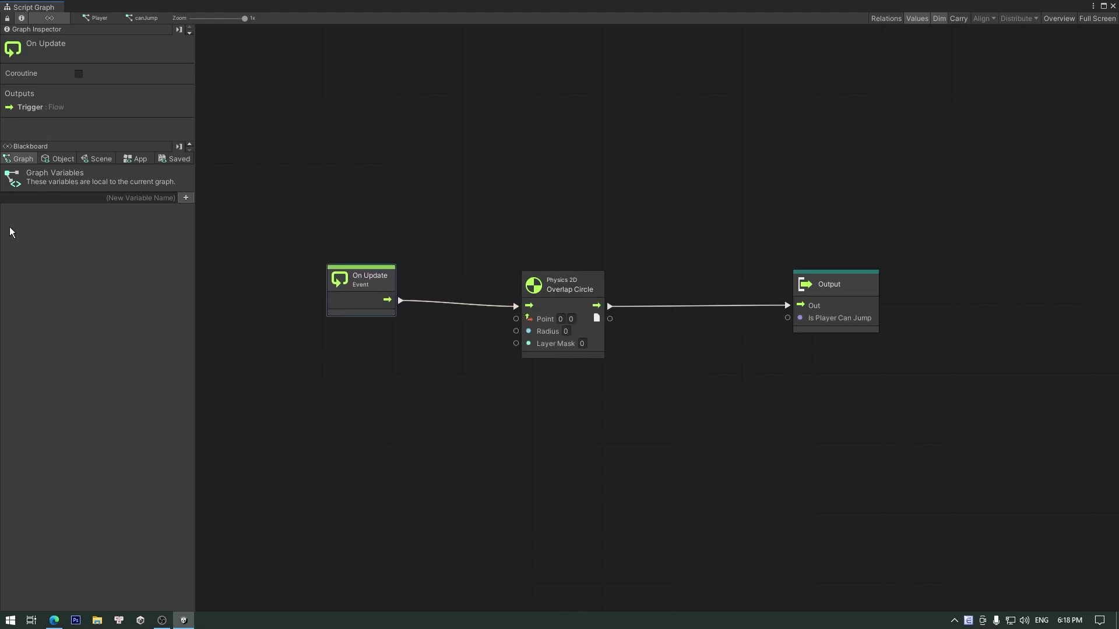
left_click(52, 162)
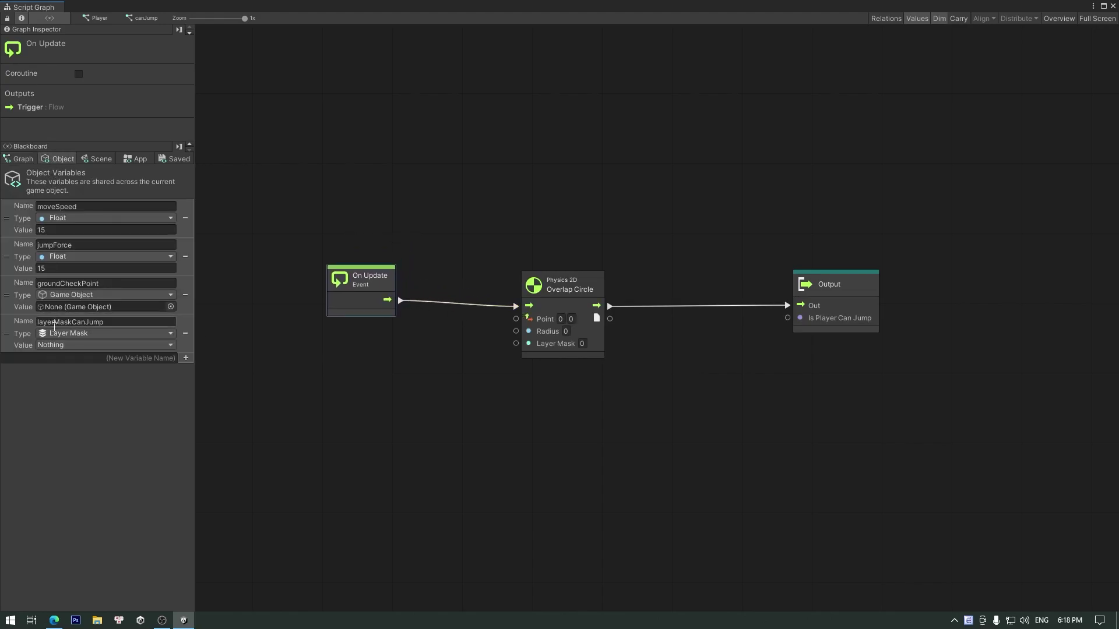
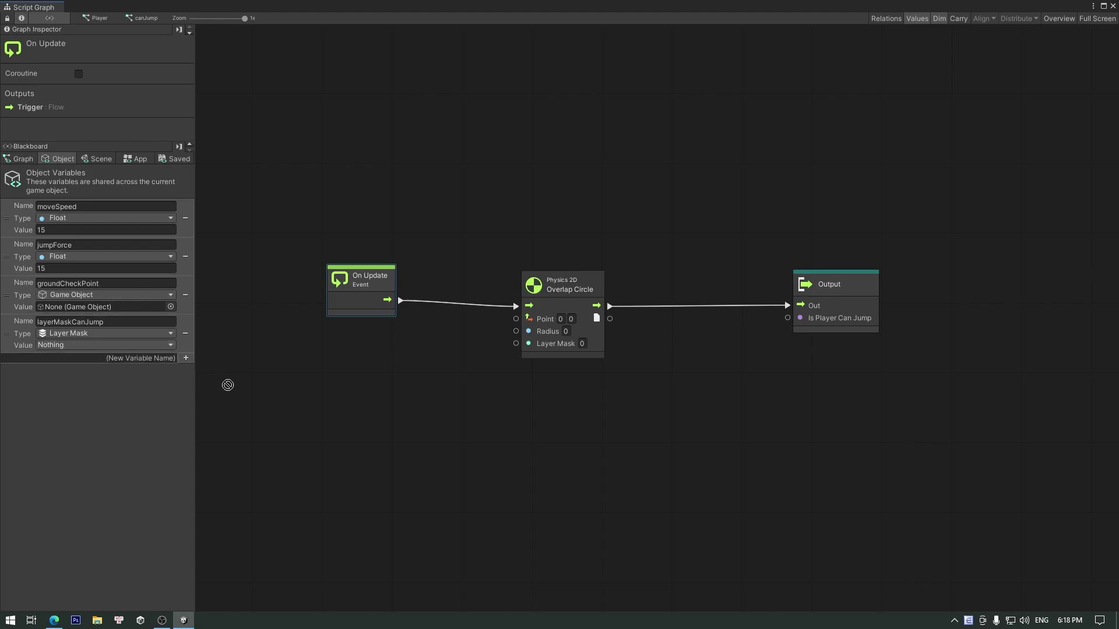
Feed groundCheckPoint's Transform Get Position into Overlap Circle's Point and set Radius to 0.2
left_click_drag(9, 295, 274, 379)
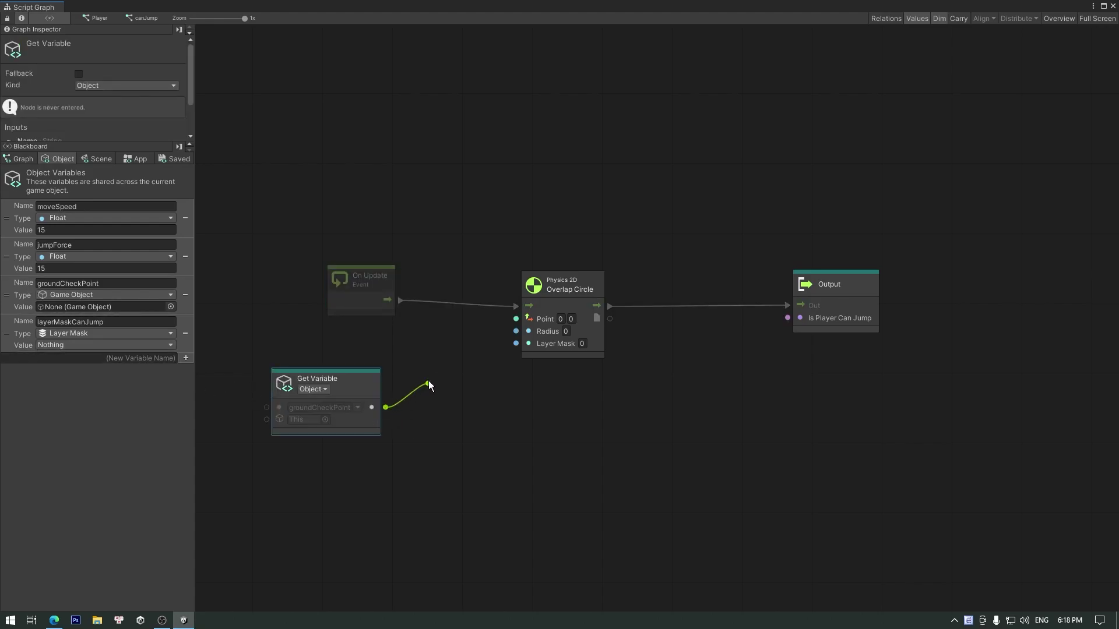
left_click_drag(371, 407, 428, 377)
type("get pos")
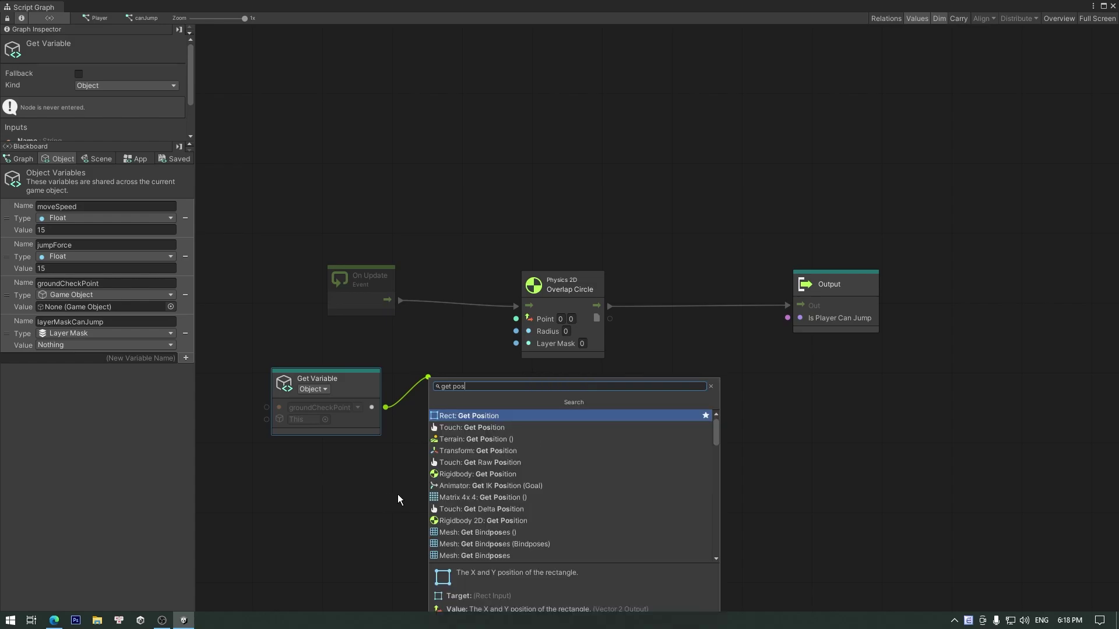
left_click(466, 450)
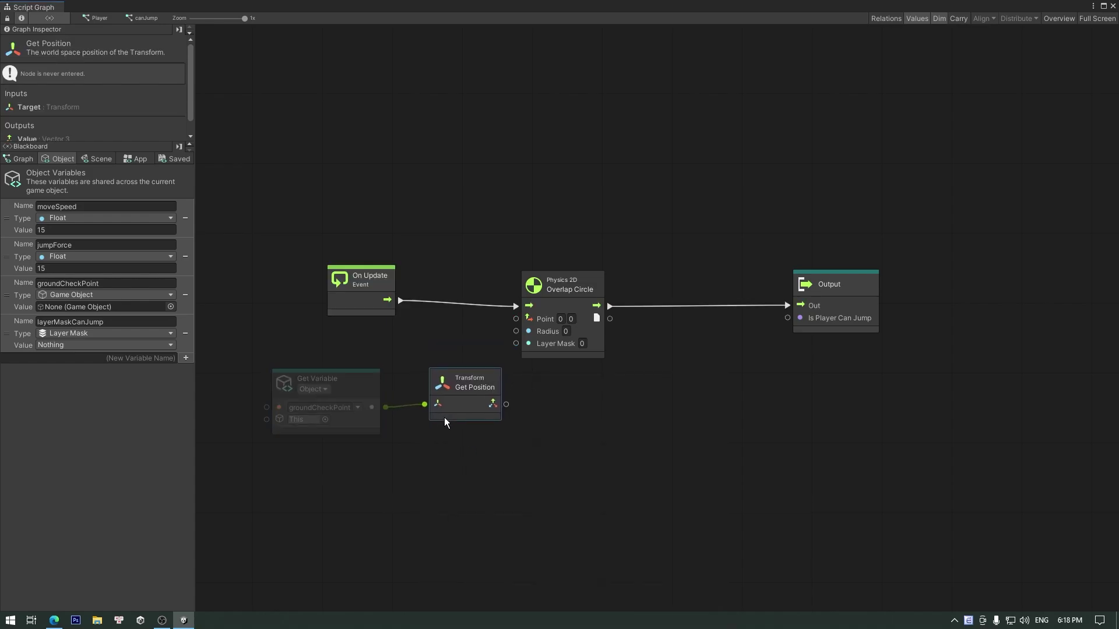
left_click_drag(504, 412, 524, 349)
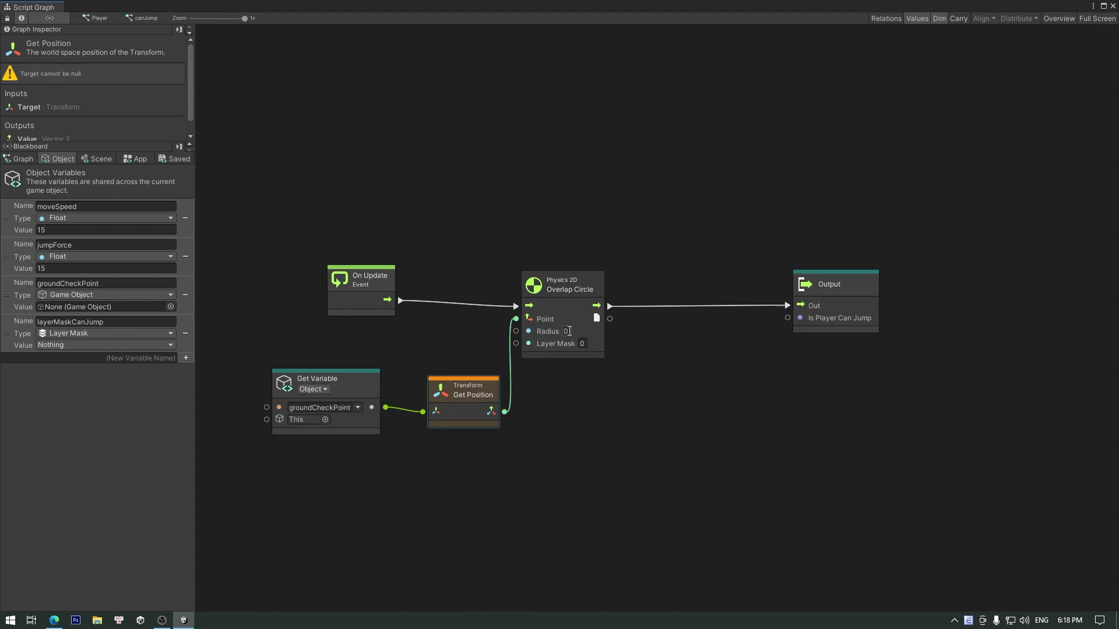
left_click(566, 332)
type("0.2")
Tidy the ground-check nodes and add a layerMaskCanJump Get Variable node
left_click_drag(310, 345, 455, 437)
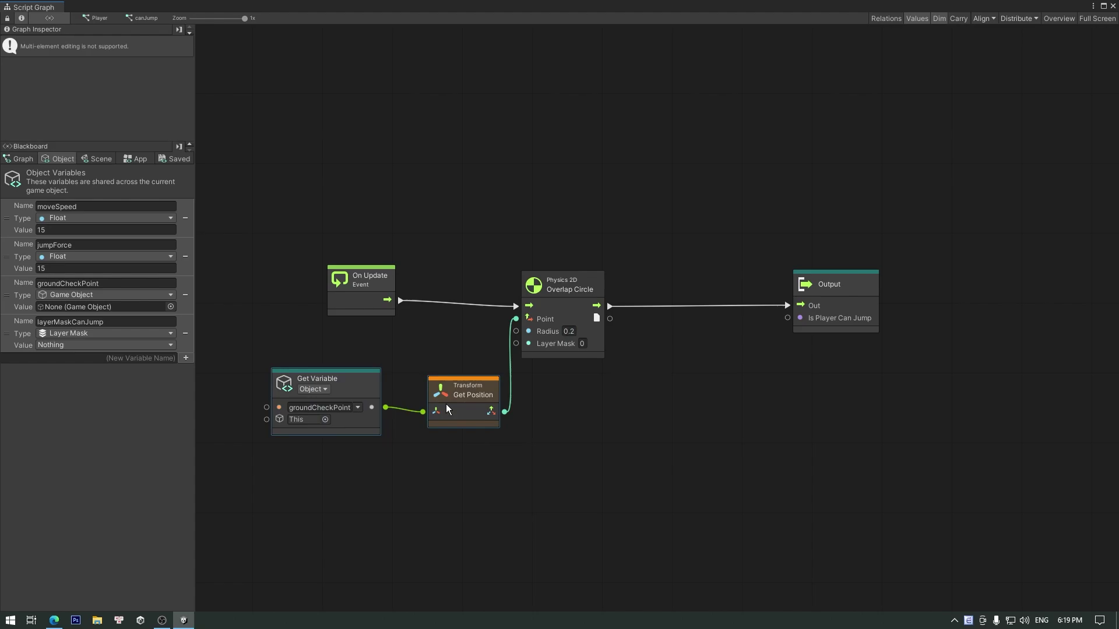
left_click_drag(436, 401, 339, 359)
middle_click_drag(423, 400, 492, 394)
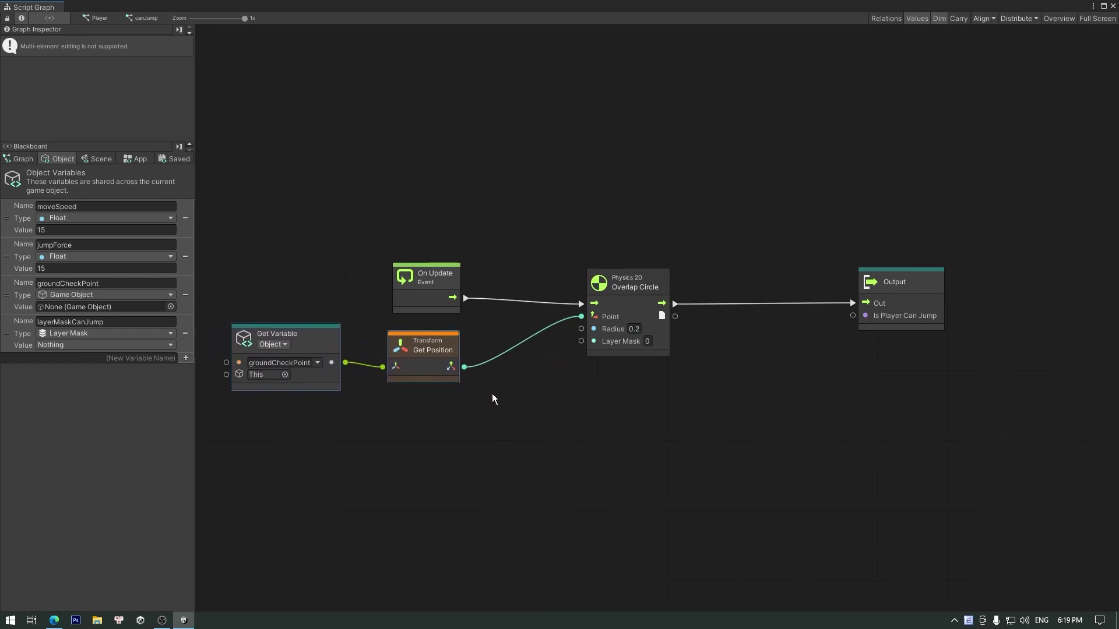
left_click_drag(629, 356, 653, 354)
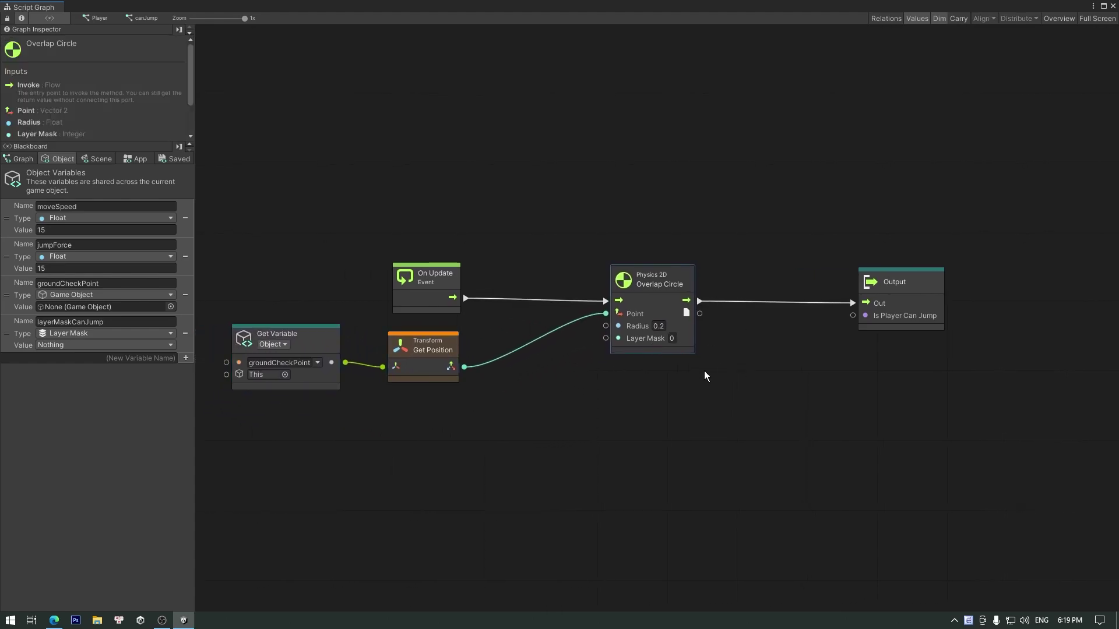
mouse_move(23, 322)
left_mouse_down()
mouse_move(451, 439)
mouse_move(366, 431)
left_mouse_up()
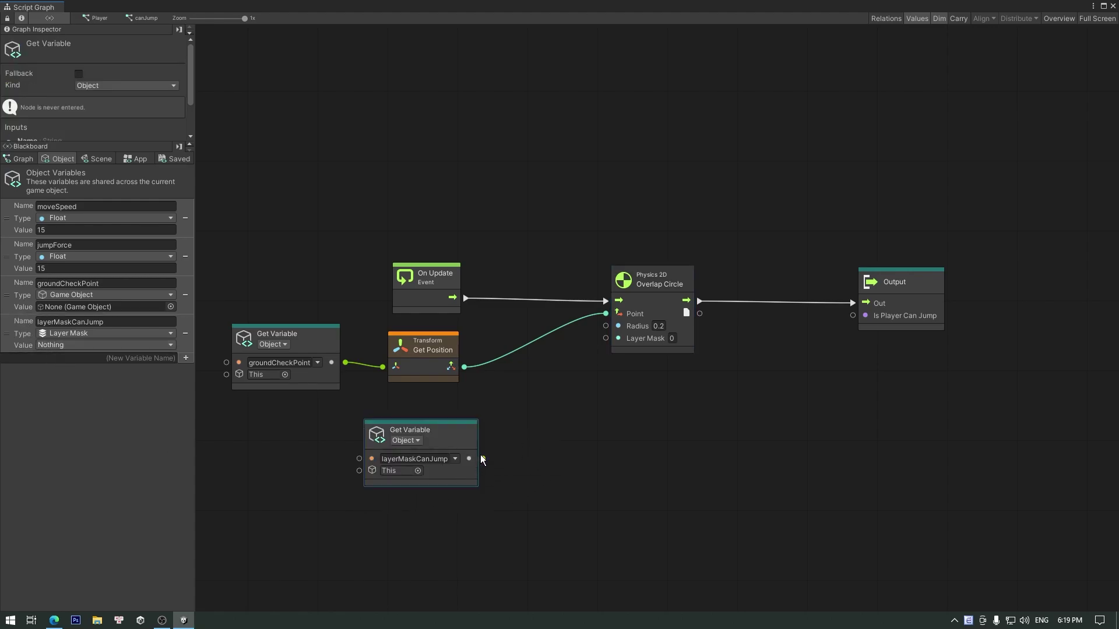
Wire layerMaskCanJump into Layer Mask and route Overlap Circle's result through Not Equal to Is Player Can Jump
mouse_move(482, 458)
left_mouse_down()
mouse_move(606, 403)
mouse_move(606, 338)
left_mouse_up()
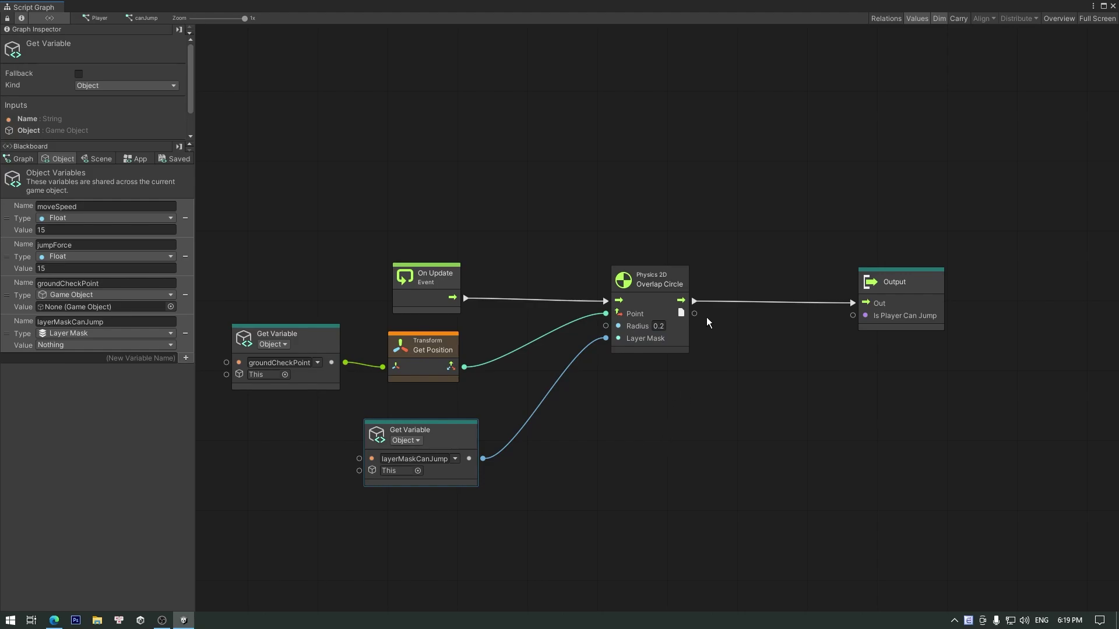
left_click_drag(698, 314, 725, 380)
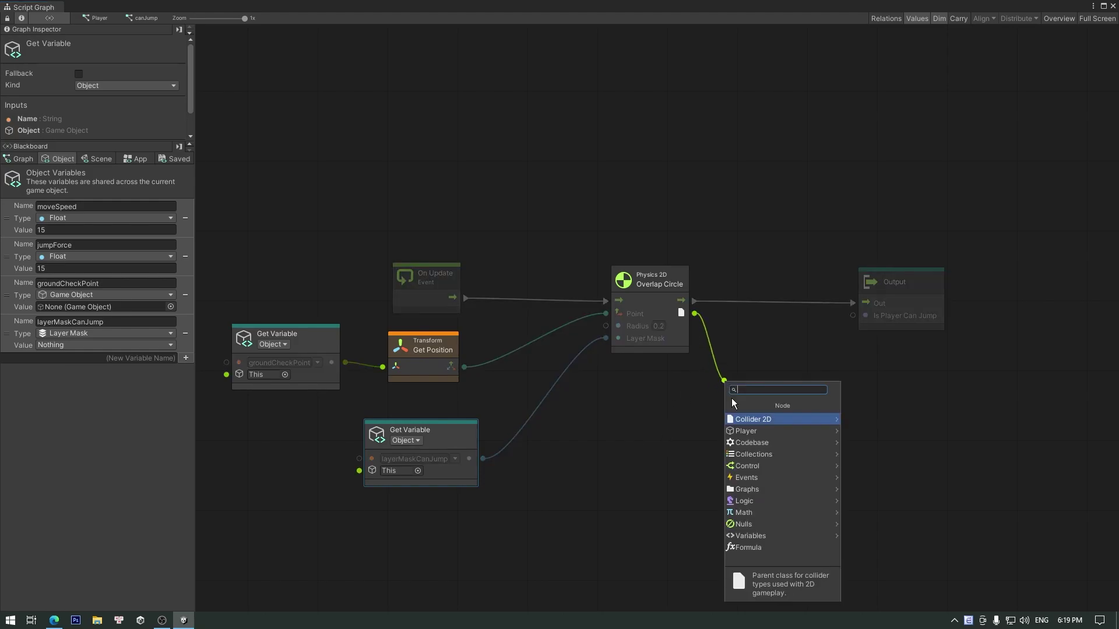
type("not eq")
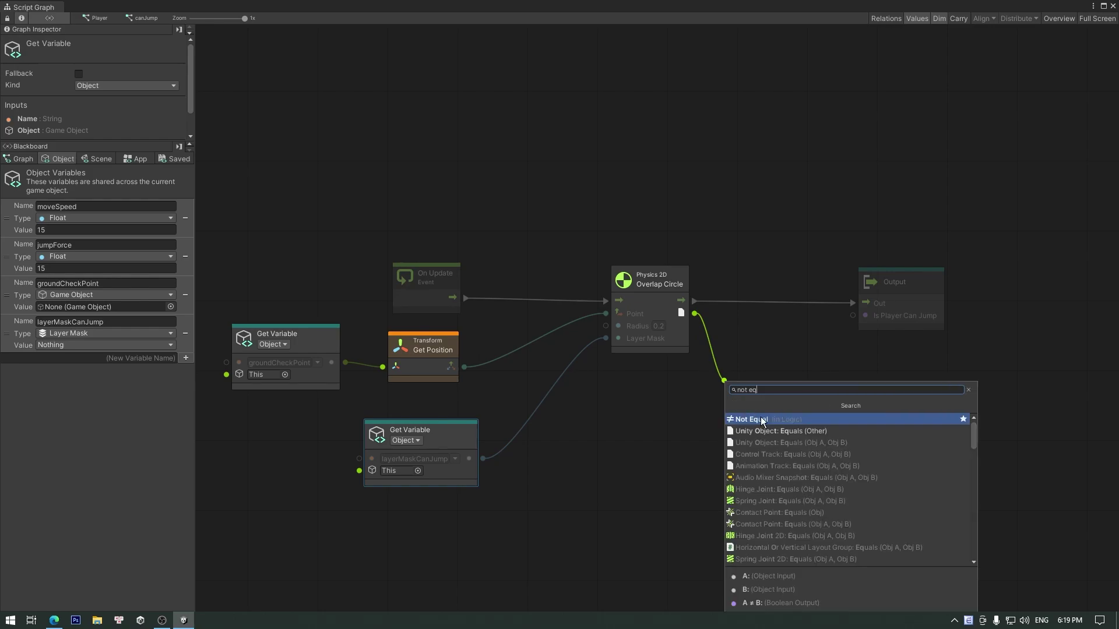
left_click(760, 419)
mouse_move(801, 384)
left_mouse_down()
mouse_move(821, 393)
mouse_move(853, 315)
left_mouse_up()
Supply a Null node as Not Equal's B input
left_click_drag(725, 397, 695, 440)
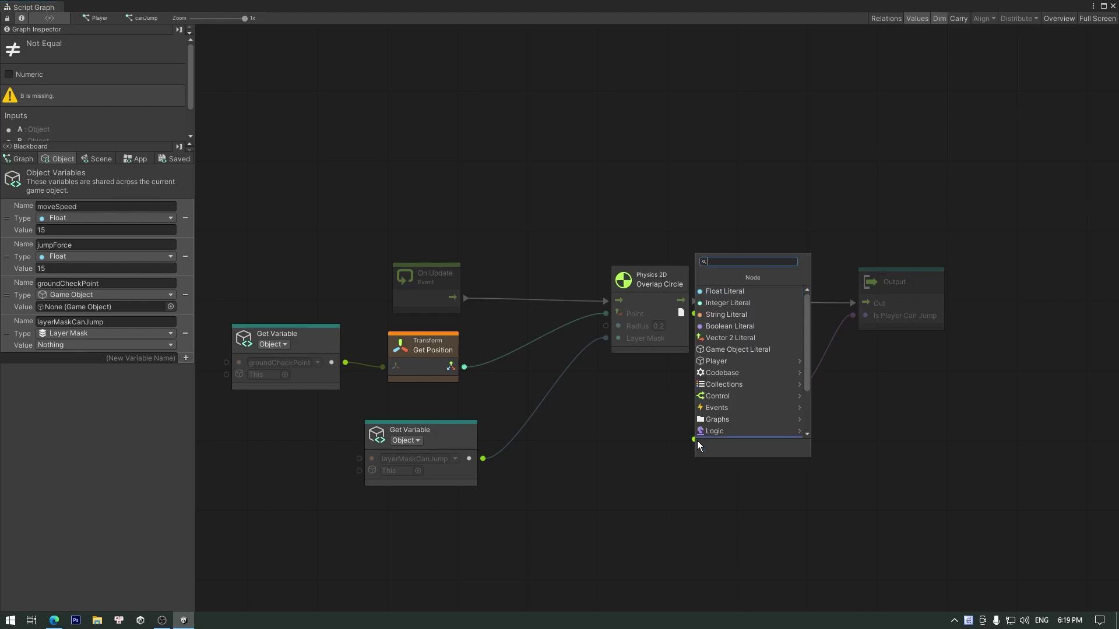
type("null")
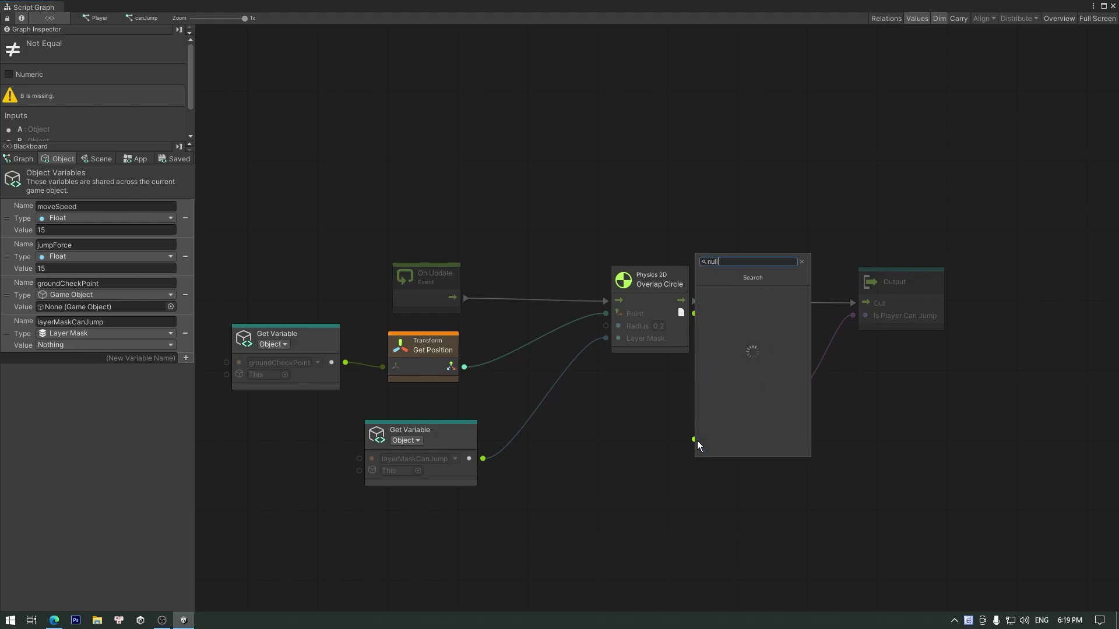
left_click(729, 293)
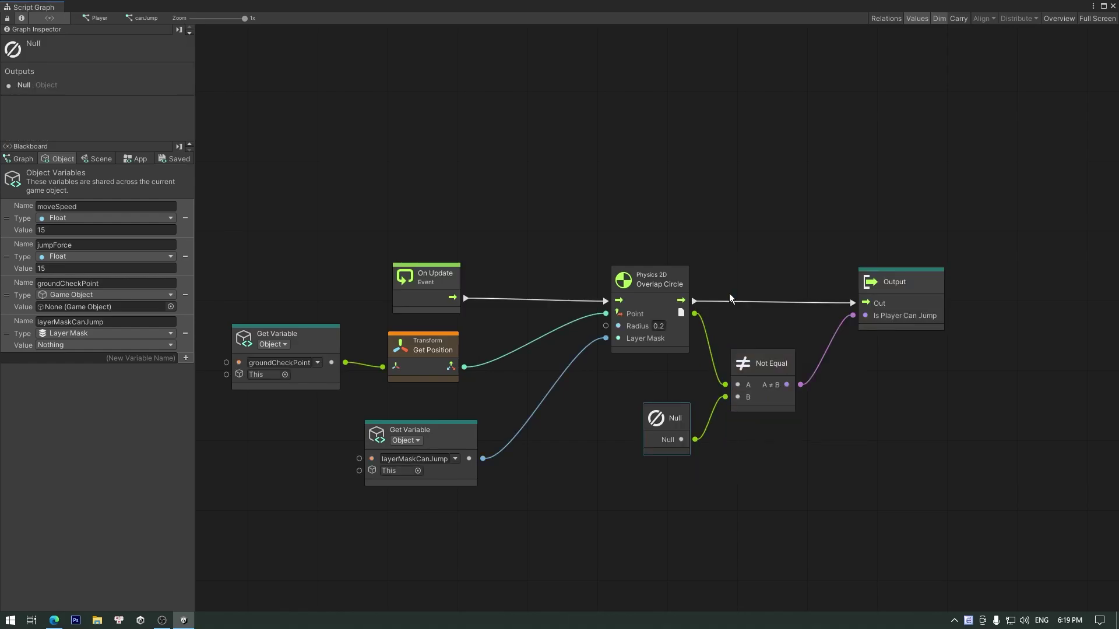
left_click_drag(671, 423, 663, 401)
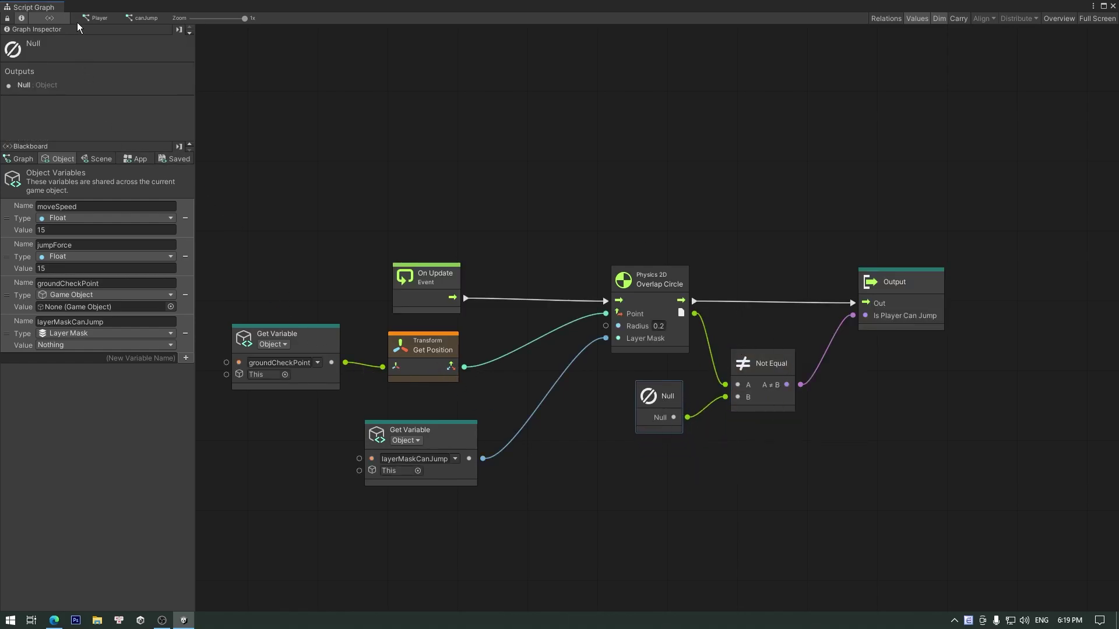
In the parent Player graph, add an On Button Input event for the Jump button
left_click(102, 21)
right_click(518, 324)
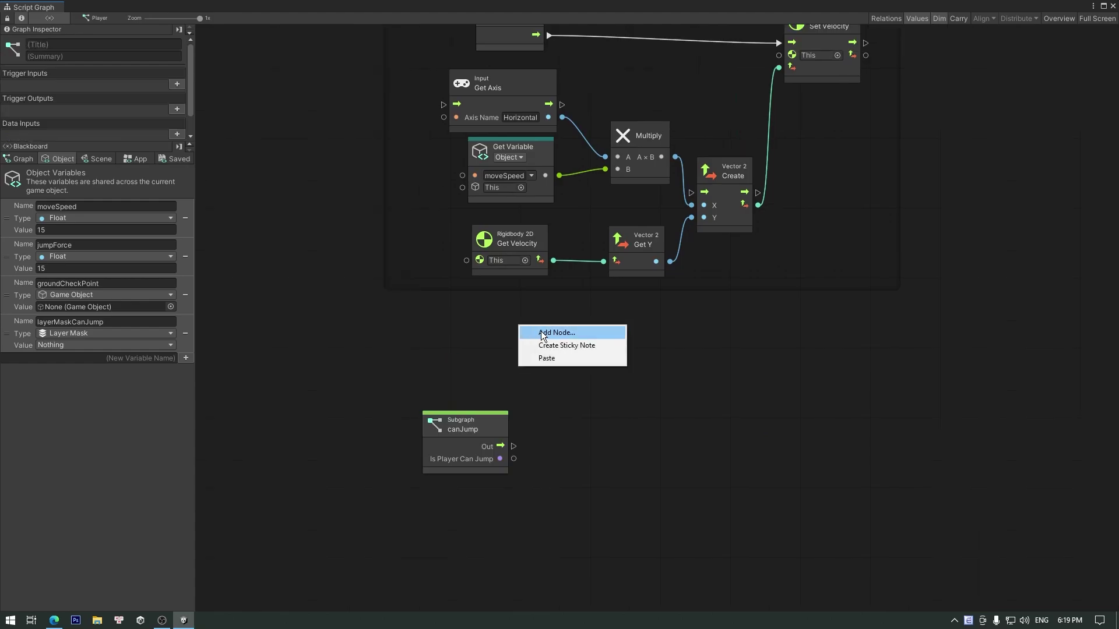
left_click(533, 333)
type("on but")
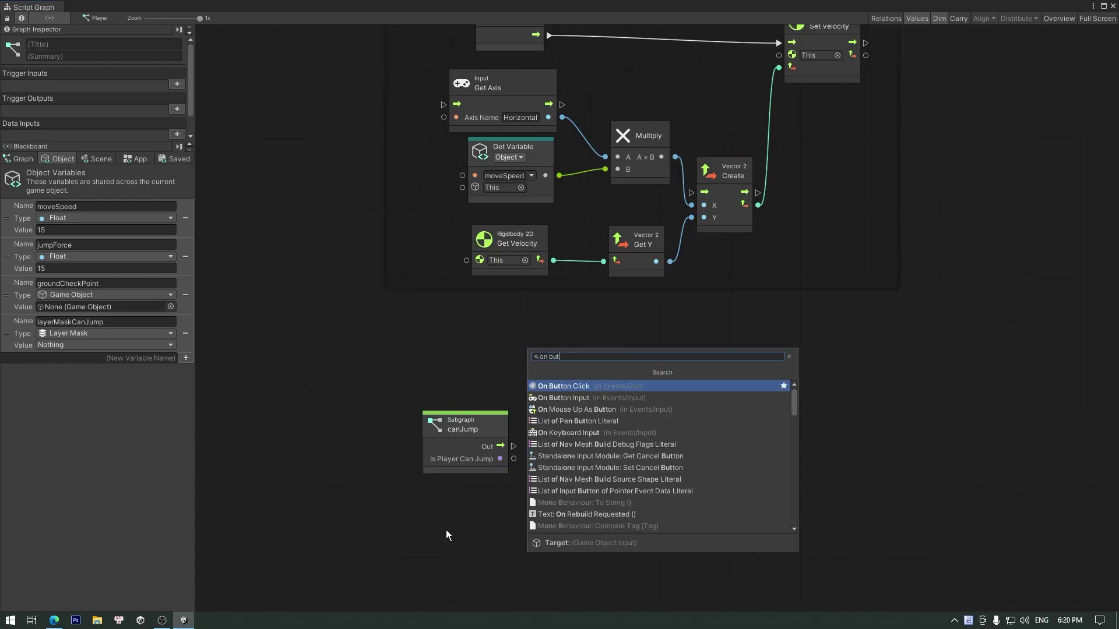
left_click(555, 402)
type("J")
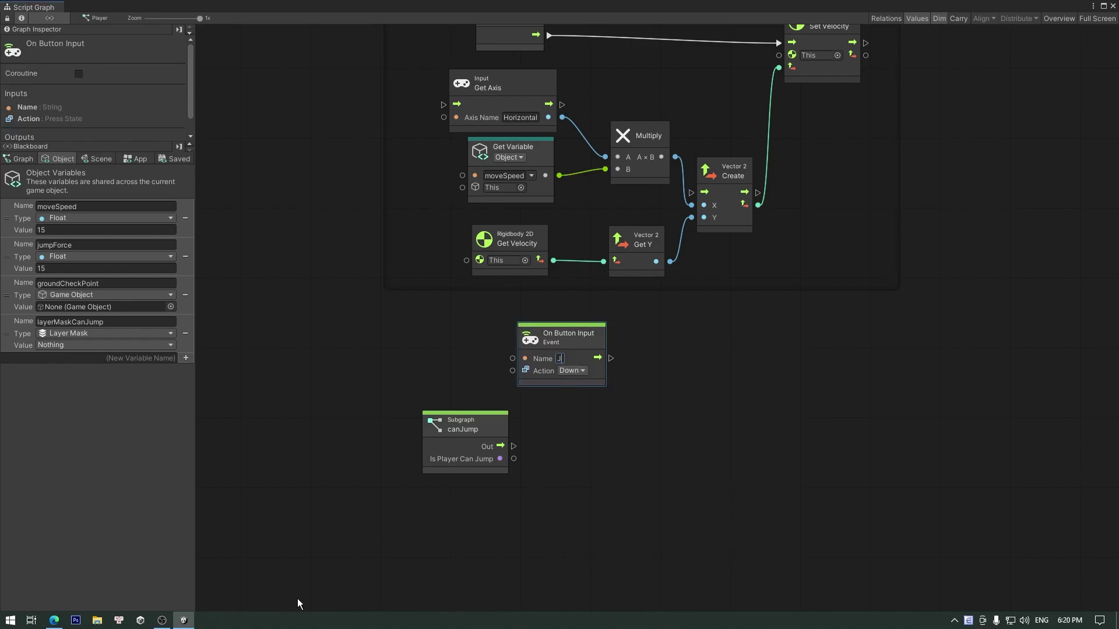
type("ump")
left_click_drag(578, 340, 475, 355)
Add an If node beside the event and run the Jump button event into it
right_click(574, 380)
left_click(584, 389)
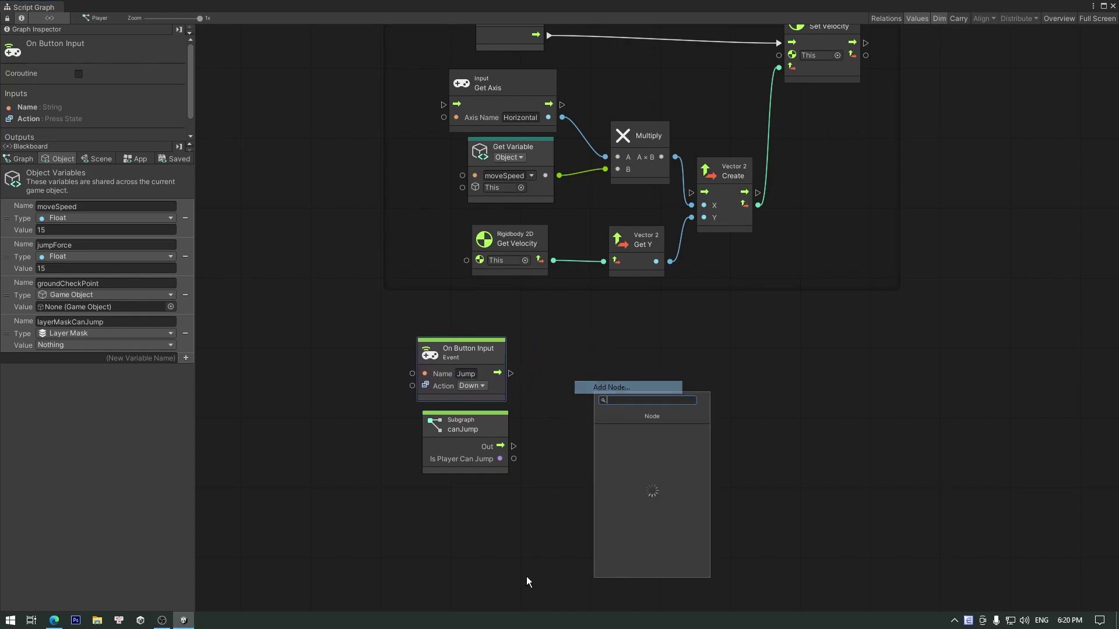
type("if")
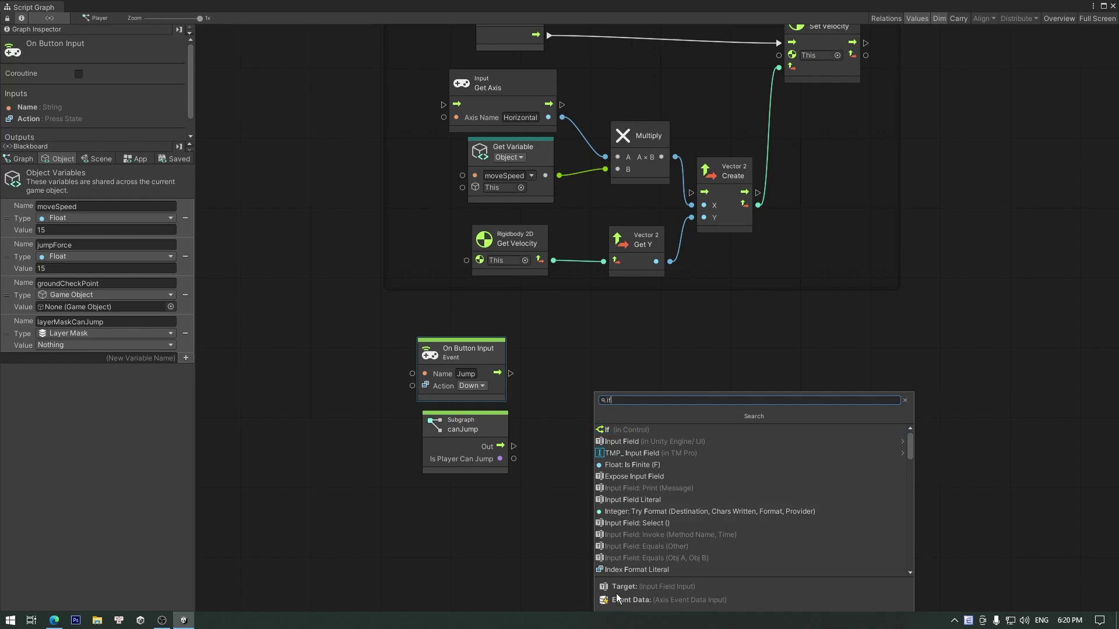
left_click(609, 429)
left_click_drag(591, 392, 617, 356)
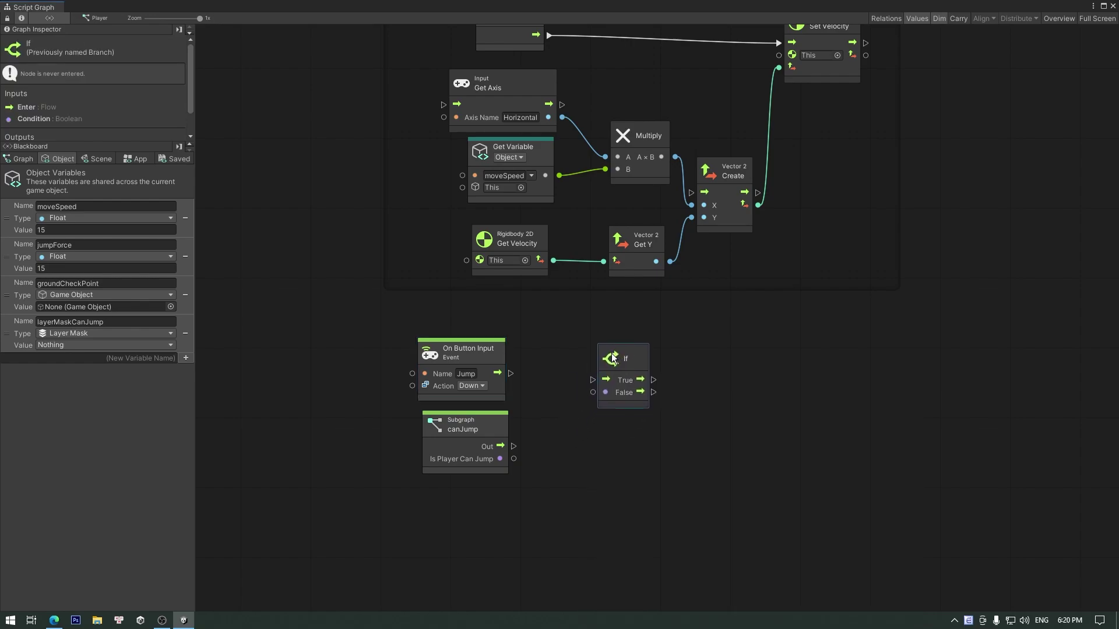
mouse_move(510, 373)
left_mouse_down()
mouse_move(627, 369)
mouse_move(520, 459)
left_mouse_up()
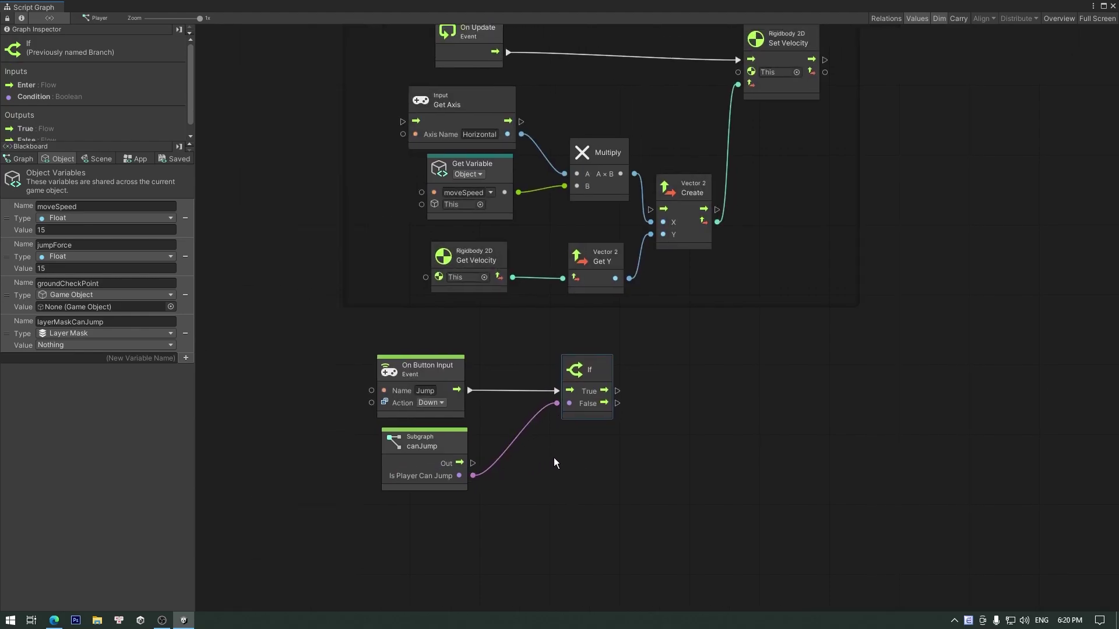
Add a Rigidbody 2D Set Velocity node
right_click(628, 368)
left_click(655, 373)
type("set ")
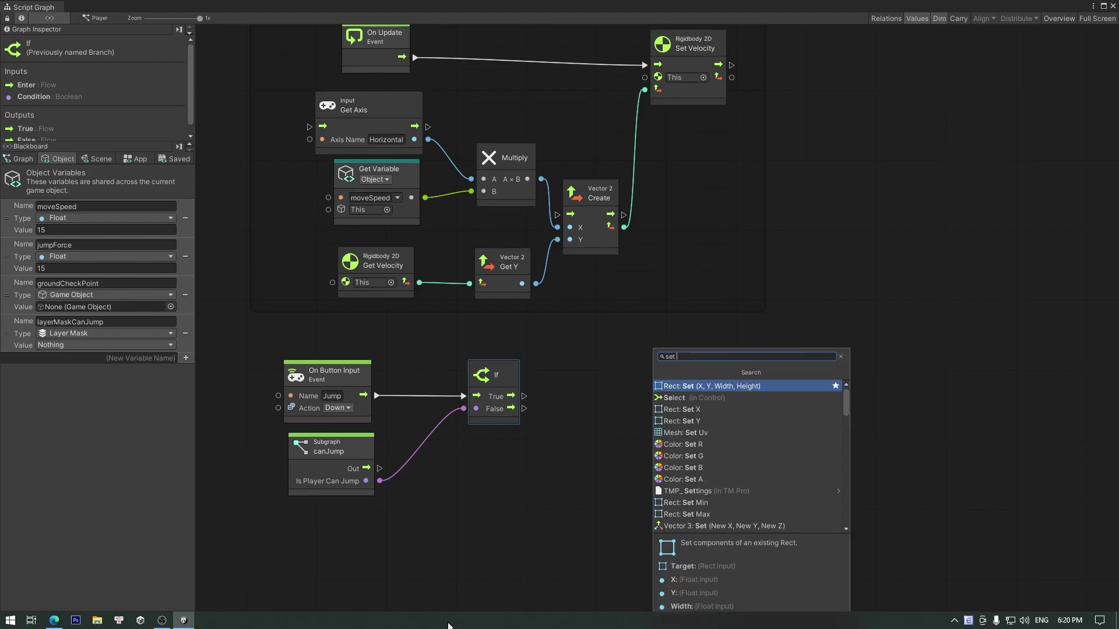
type("velo")
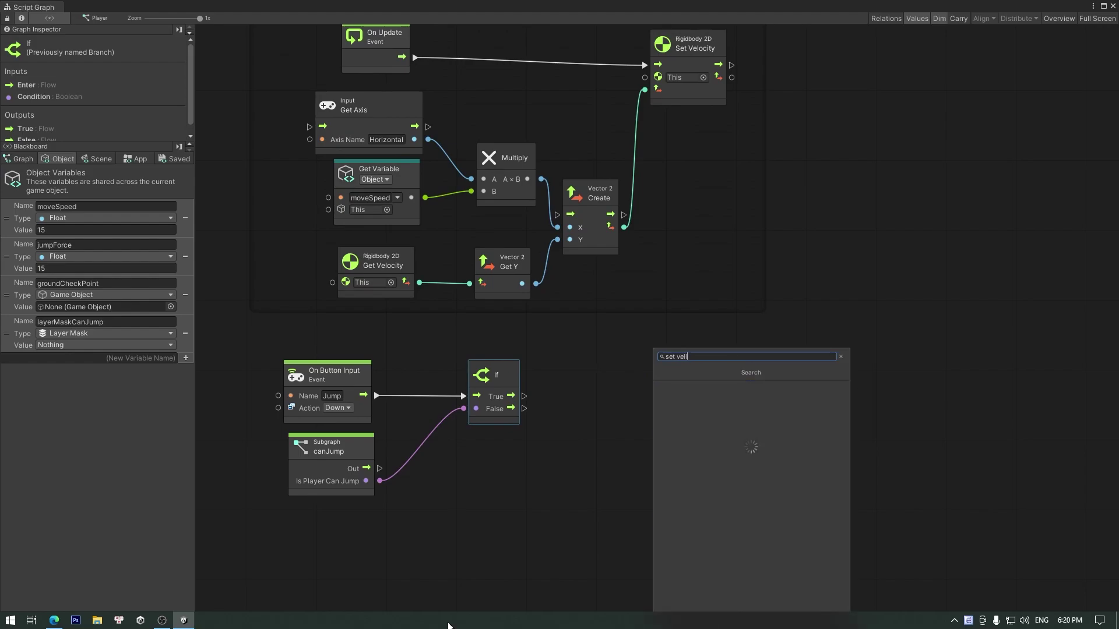
type("city")
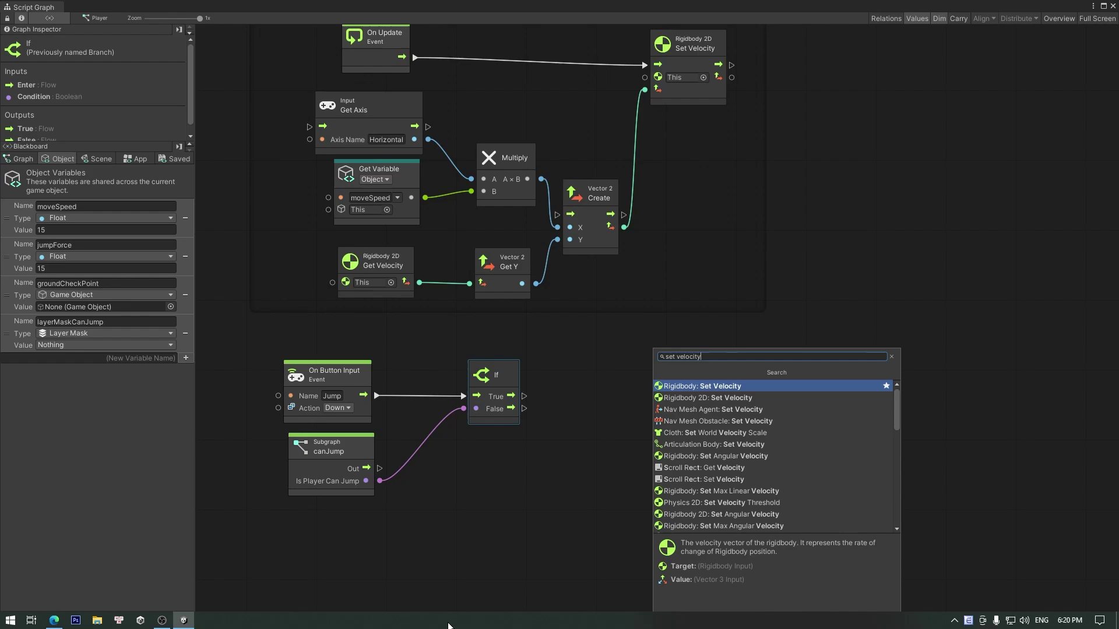
left_click(730, 400)
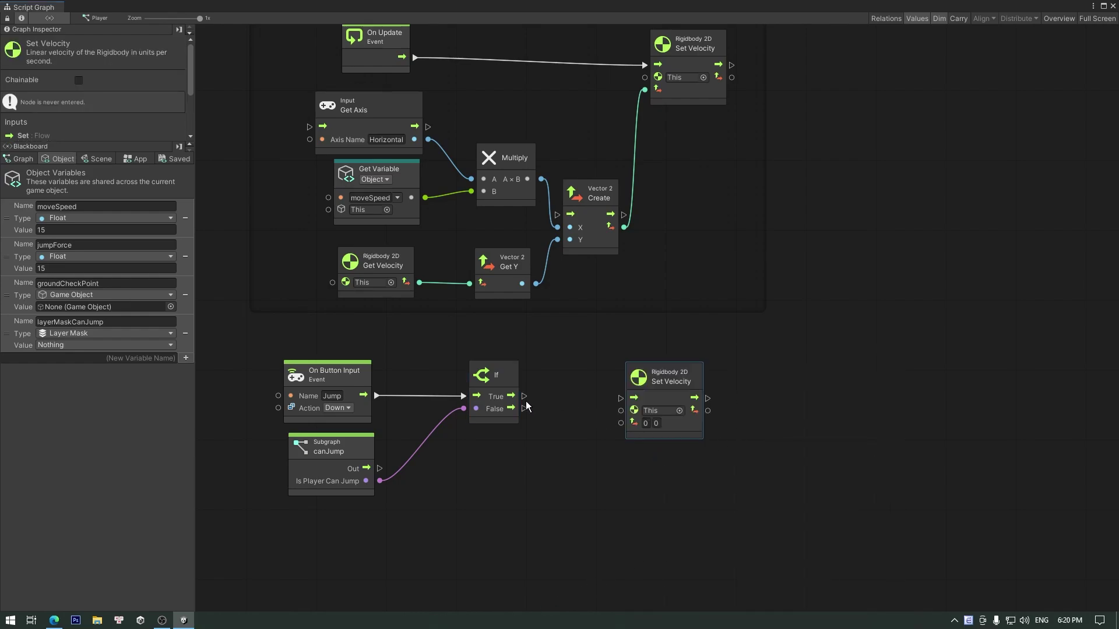
Connect If's True branch to Set Velocity, supplied by a Vector 2 Create with jumpForce as Y
mouse_move(524, 396)
left_mouse_down()
mouse_move(622, 400)
mouse_move(926, 374)
left_mouse_up()
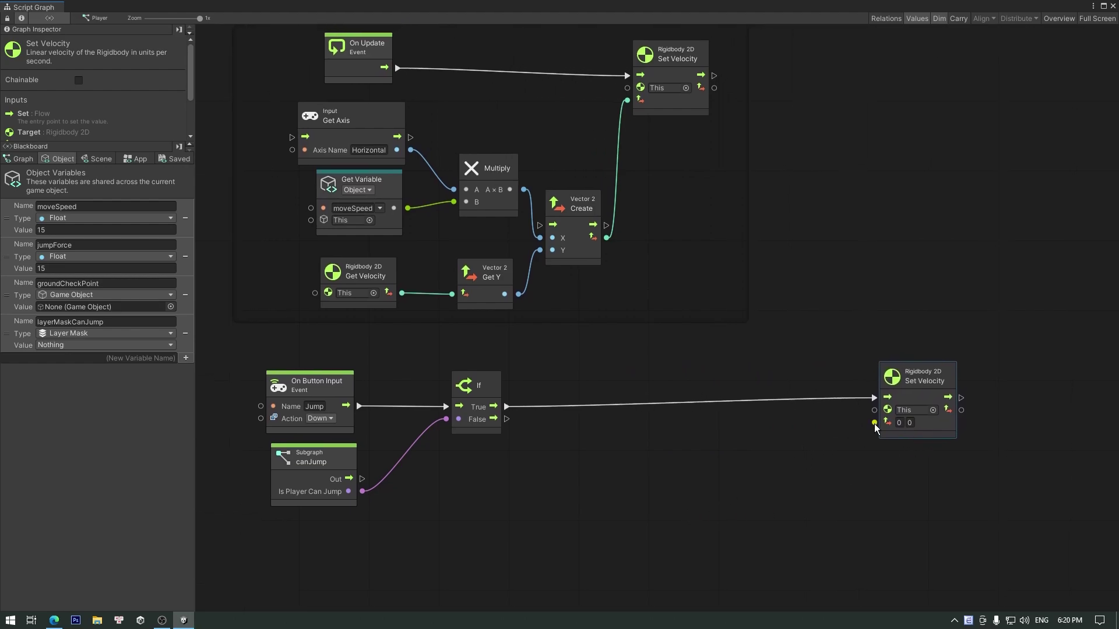
mouse_move(874, 423)
left_mouse_down()
mouse_move(823, 466)
mouse_move(796, 464)
left_mouse_up()
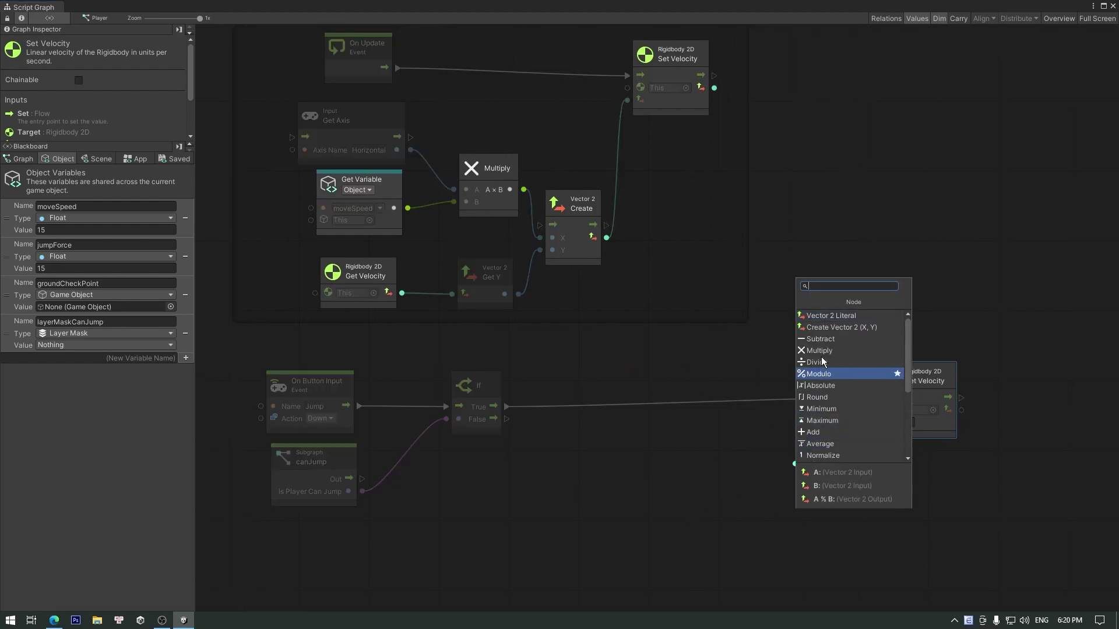
left_click(824, 330)
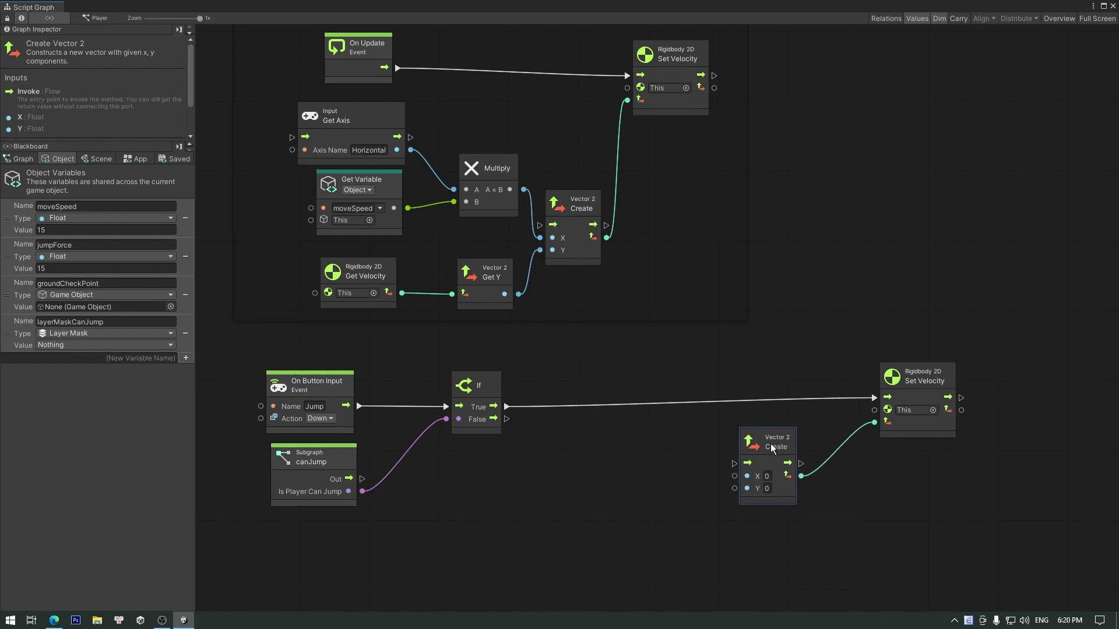
middle_click_drag(662, 533, 693, 508)
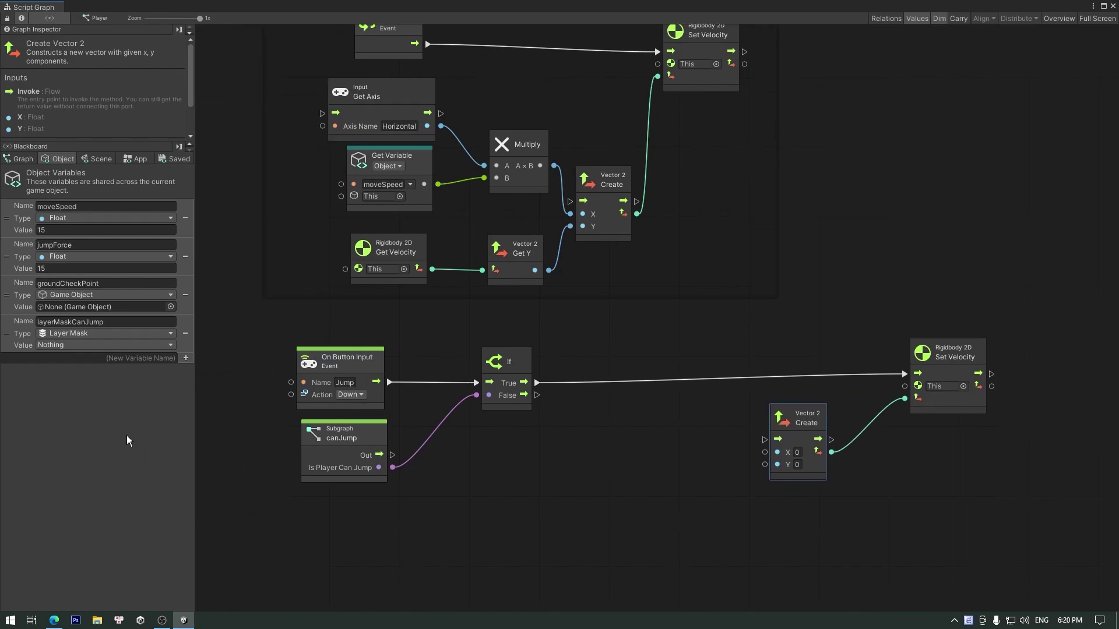
left_click_drag(24, 250, 551, 513)
left_click_drag(636, 545, 764, 464)
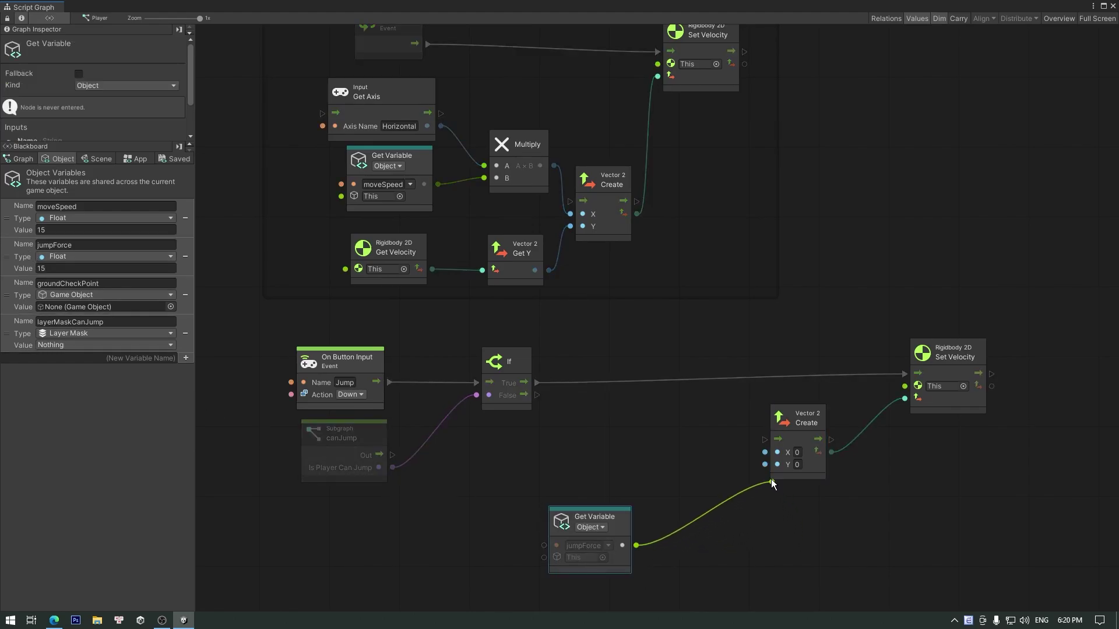
left_click_drag(636, 522, 641, 545)
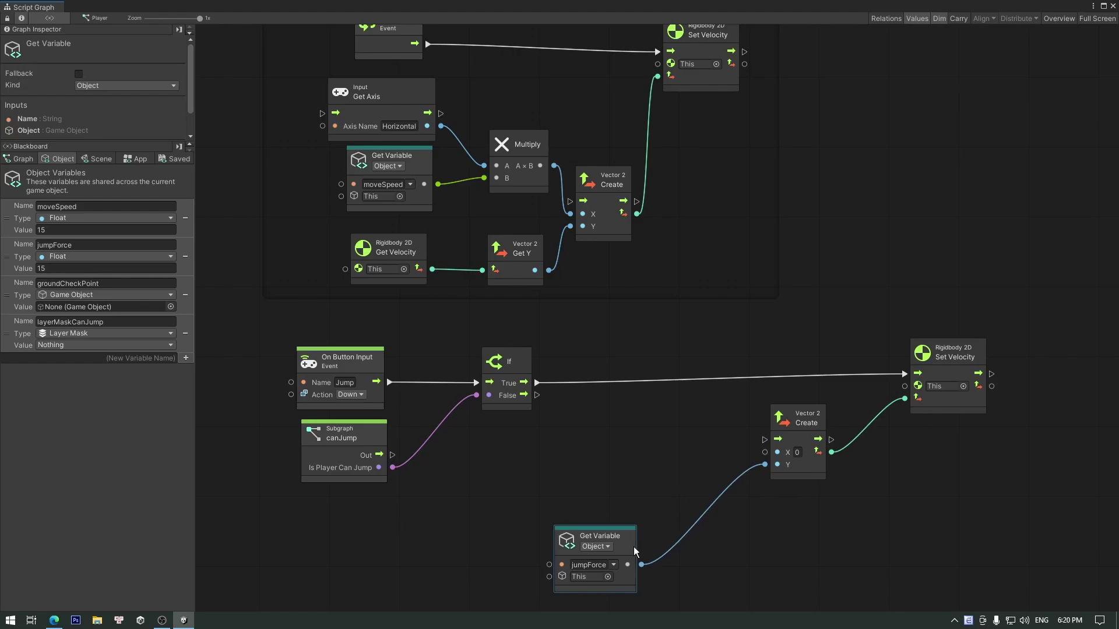
Feed Rigidbody 2D Get Velocity's X into the vector's X, then close the graph
right_click(559, 445)
left_click(589, 450)
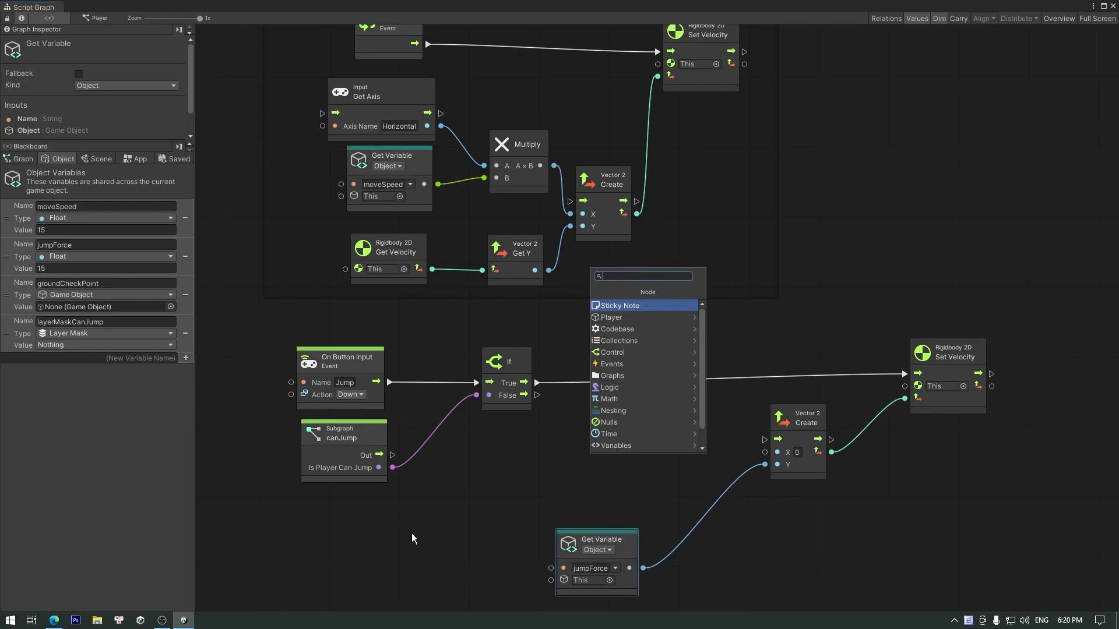
type("get ri")
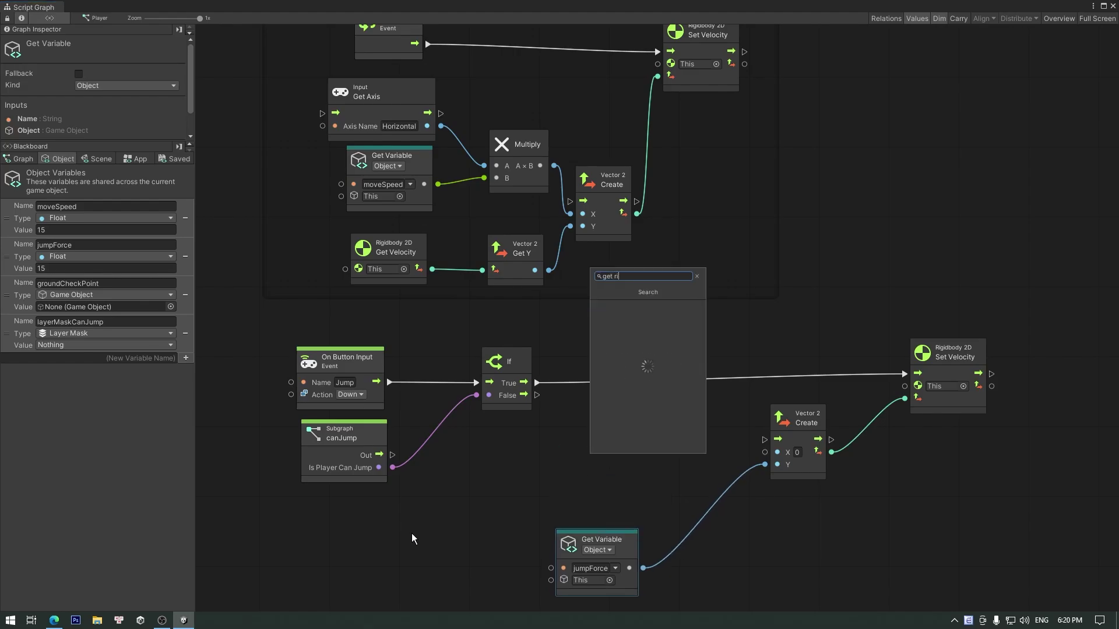
key("BackSpace")
key("BackSpace")
type("ve")
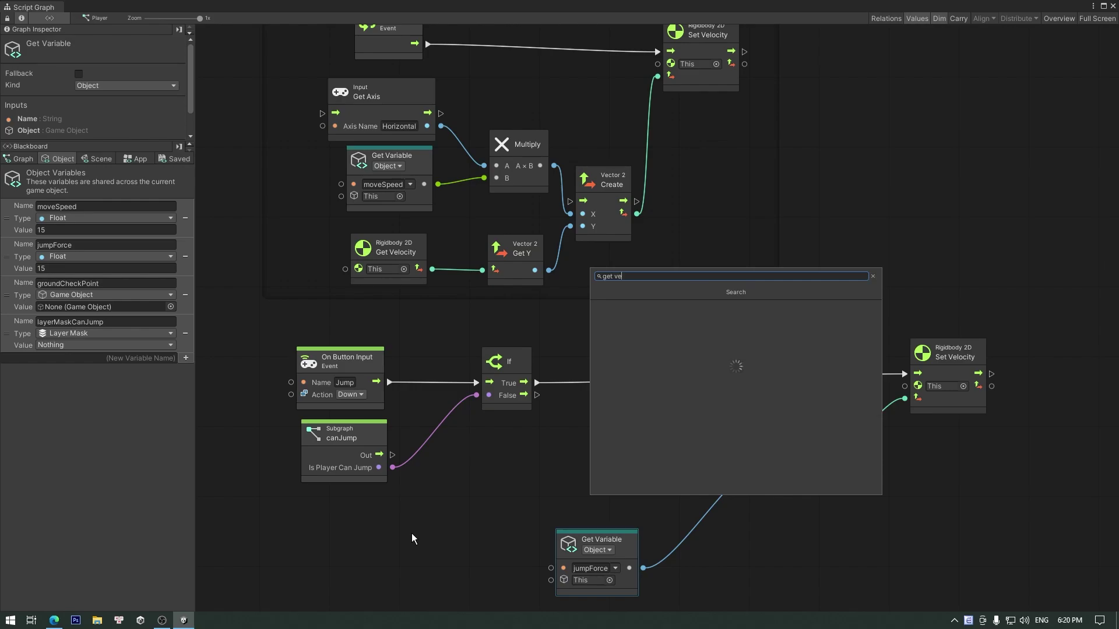
type("locity")
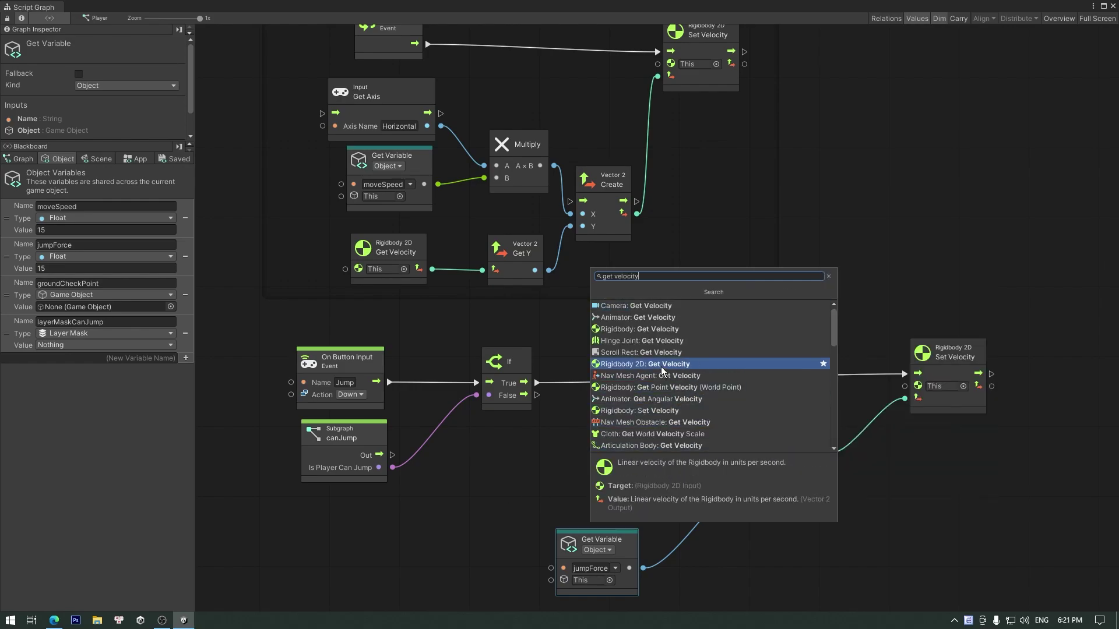
left_click(674, 364)
mouse_move(633, 471)
left_mouse_down()
mouse_move(524, 473)
mouse_move(572, 447)
left_mouse_up()
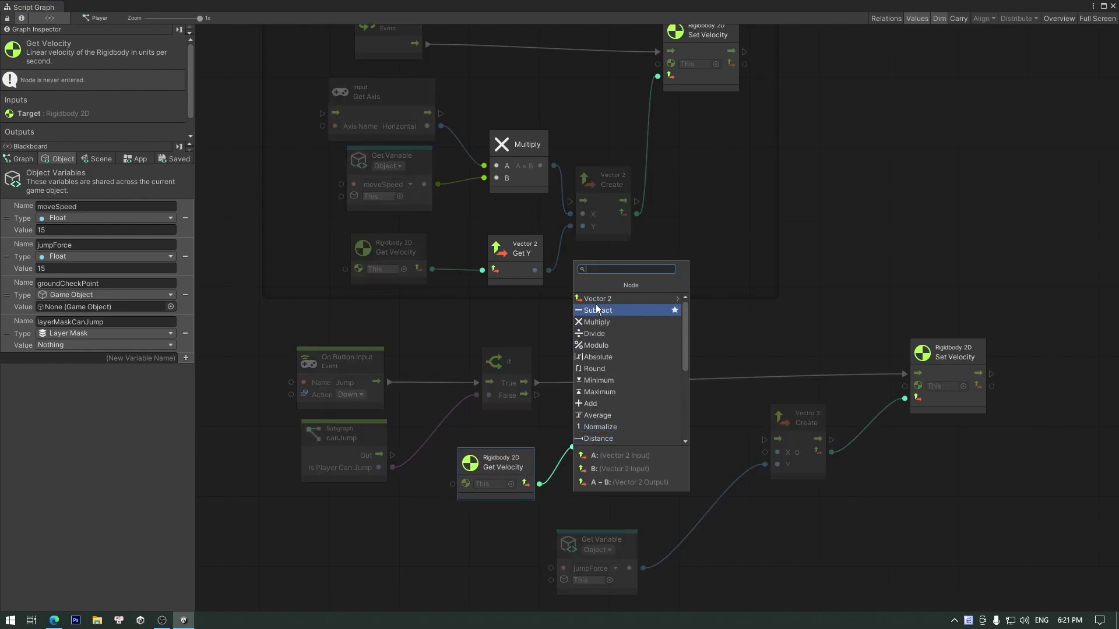
left_click(596, 299)
key("Escape")
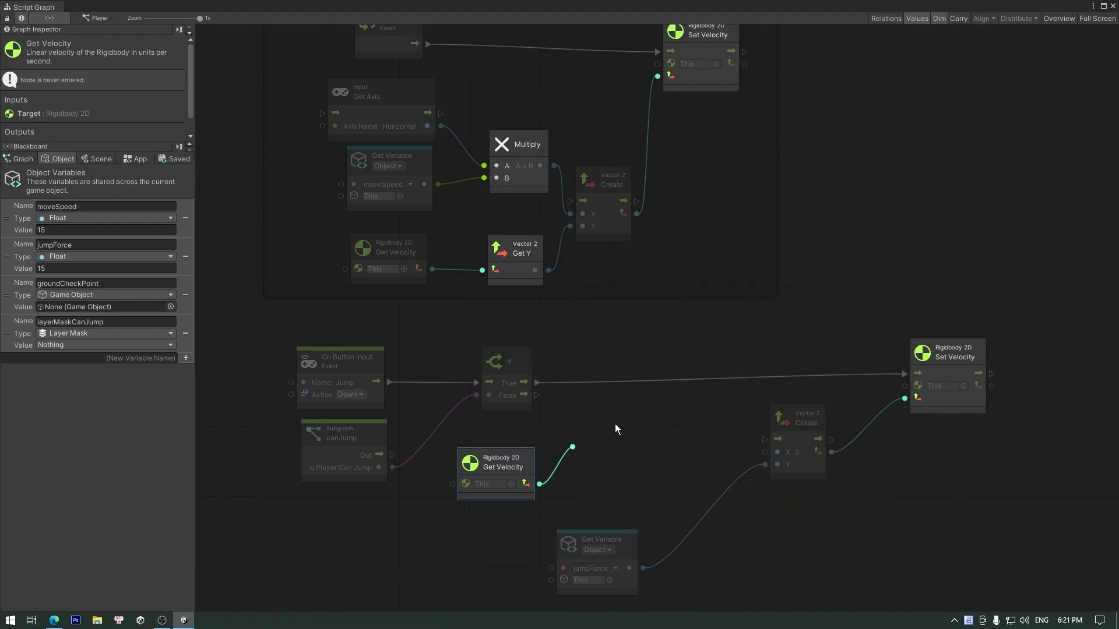
left_click_drag(625, 447, 765, 464)
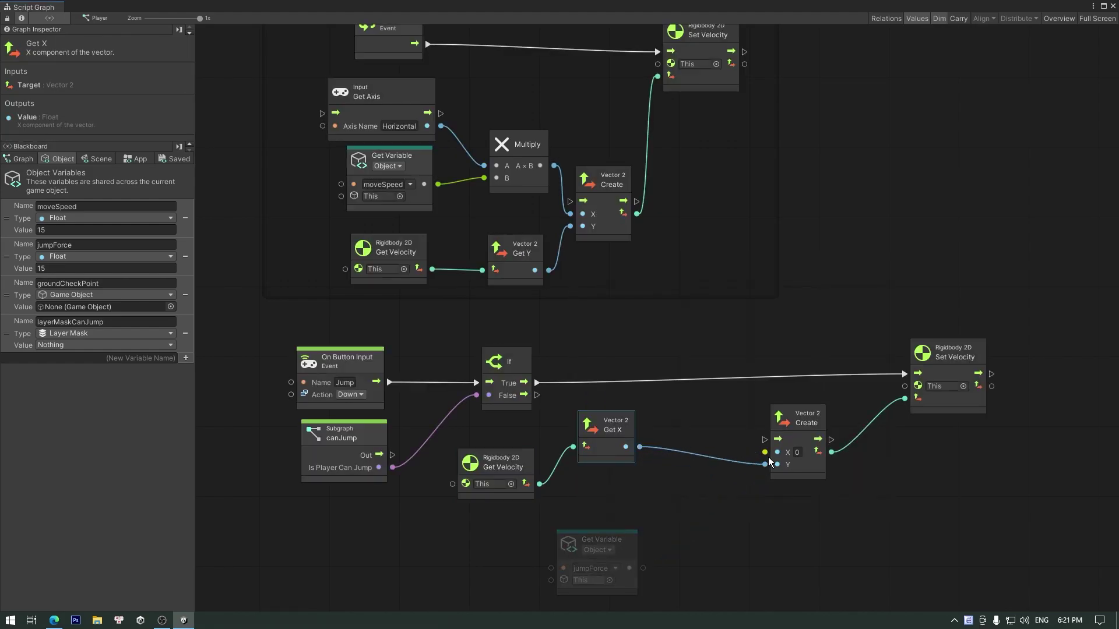
mouse_move(639, 447)
left_mouse_down()
mouse_move(767, 456)
mouse_move(644, 569)
left_mouse_up()
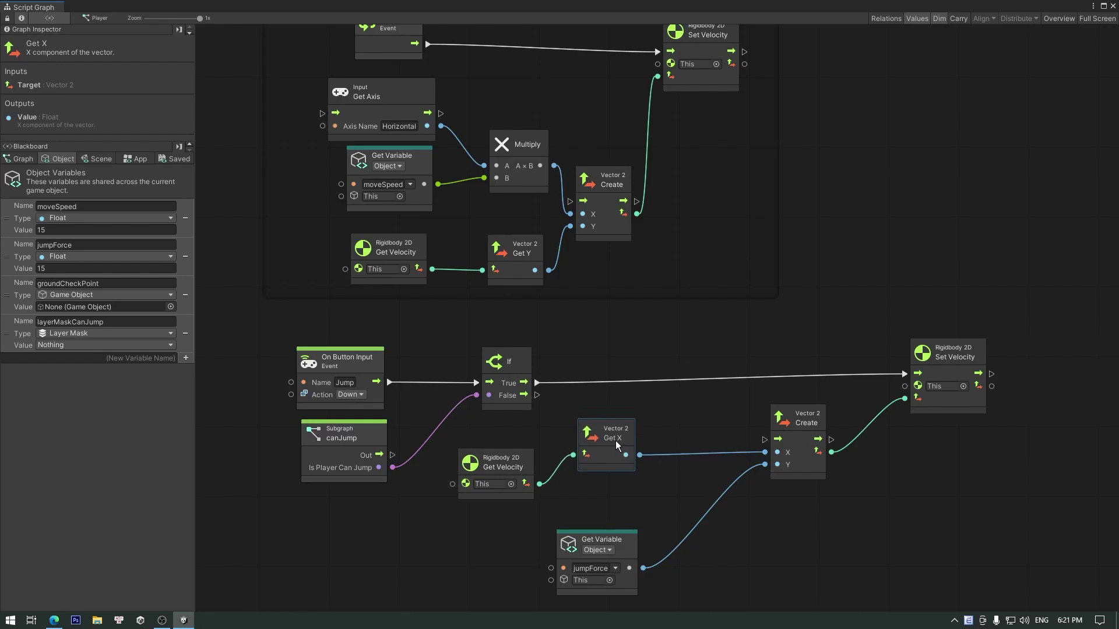
scroll(704, 453, "up", 1)
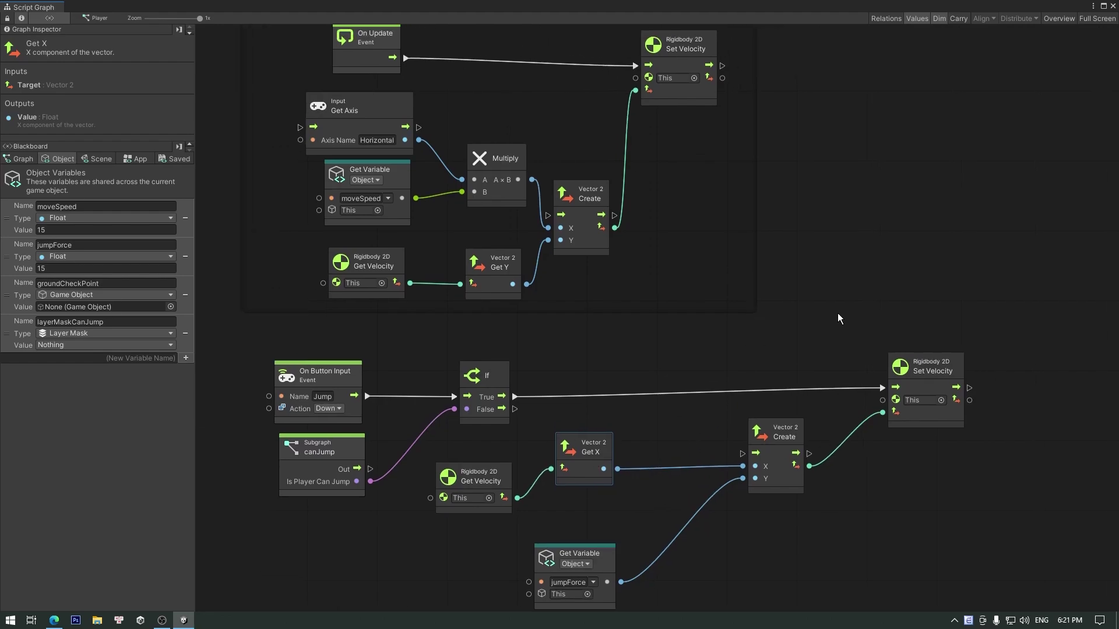
left_click(1113, 6)
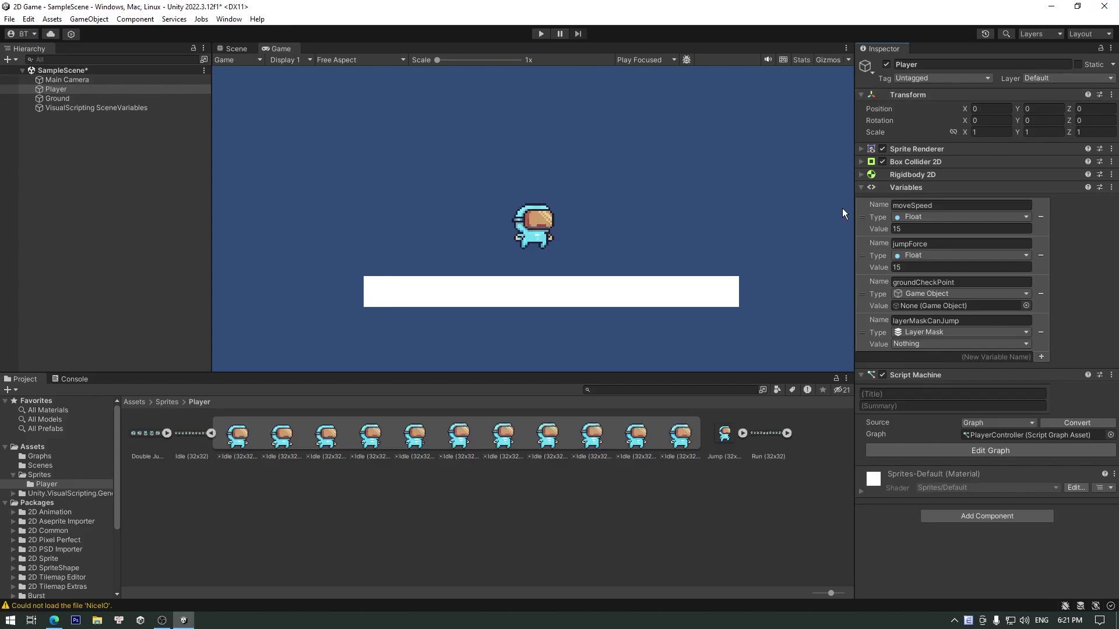
Add a CanJump layer as User Layer 3
left_click(58, 99)
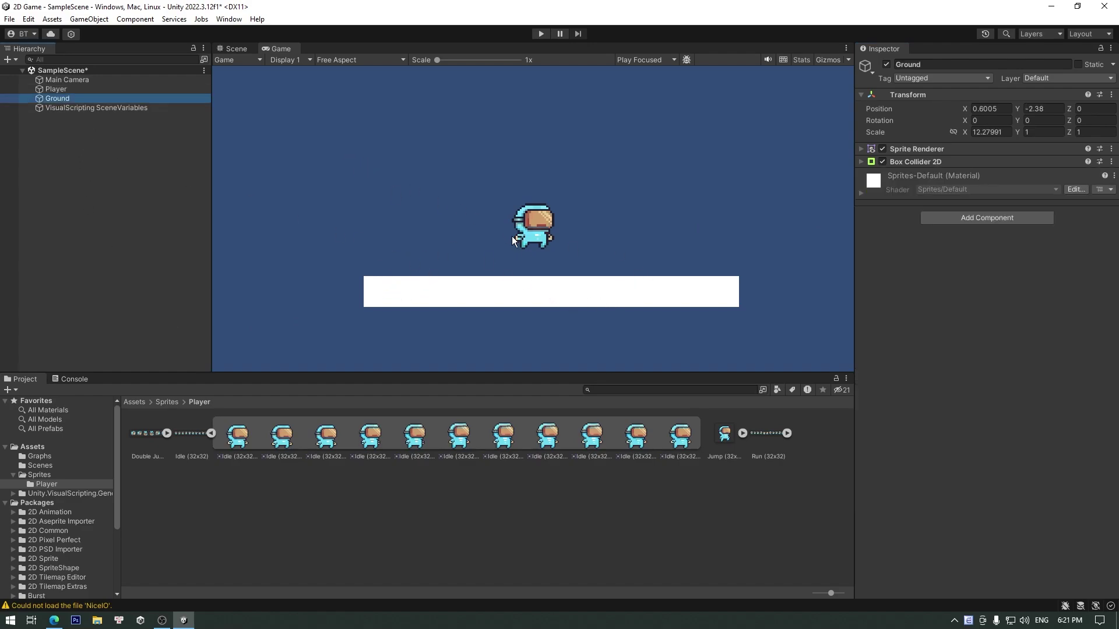
left_click(242, 49)
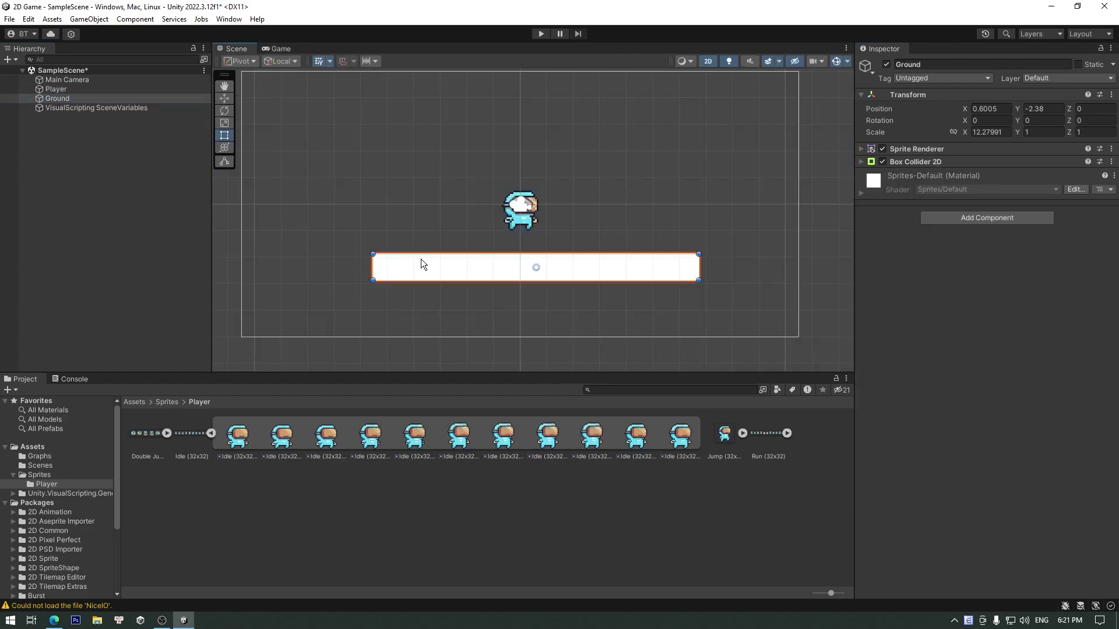
left_click(1035, 79)
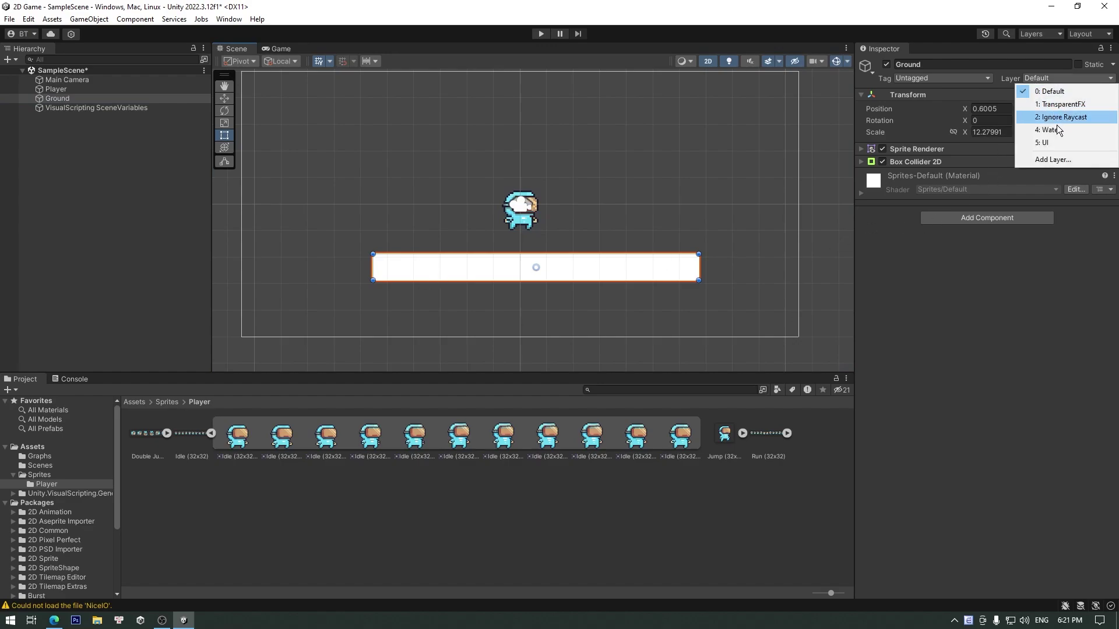
left_click(1052, 158)
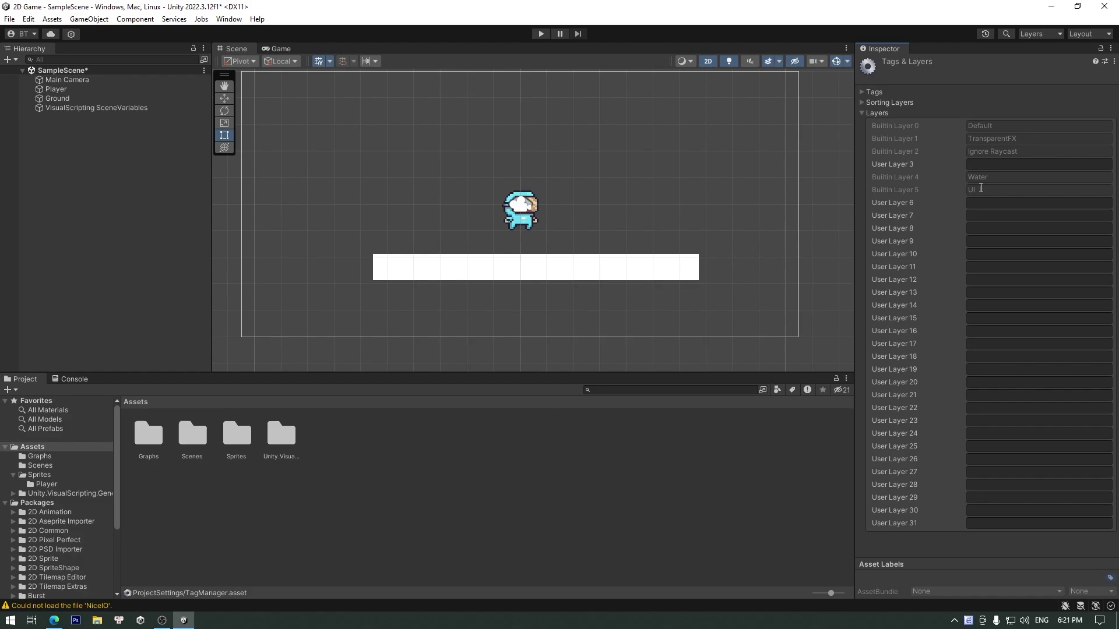
left_click(976, 162)
type("CanJump")
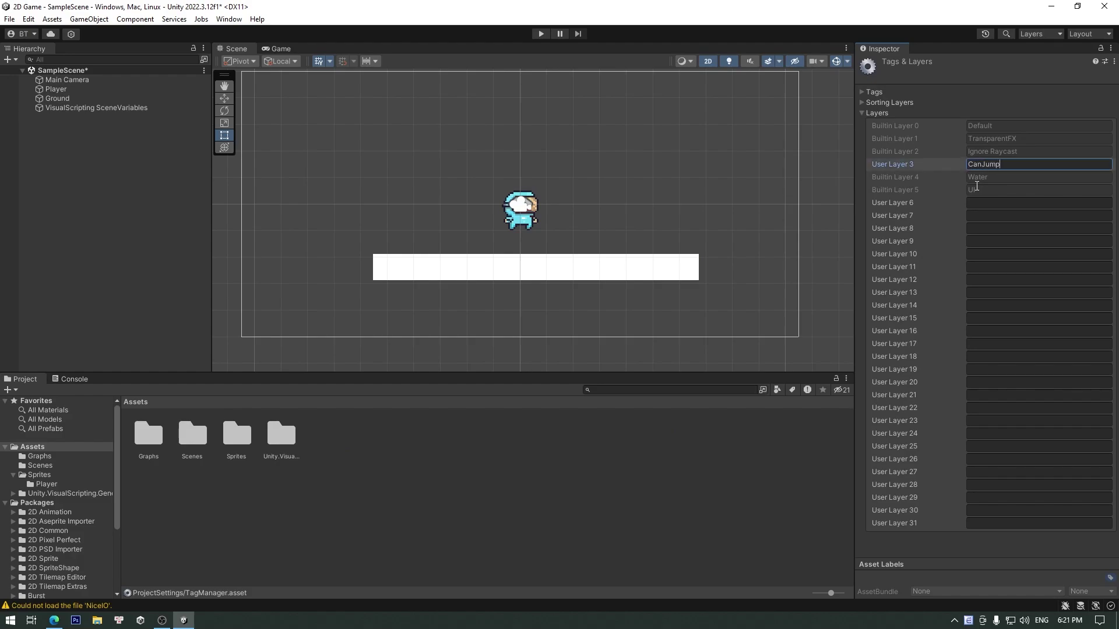
left_click(749, 167)
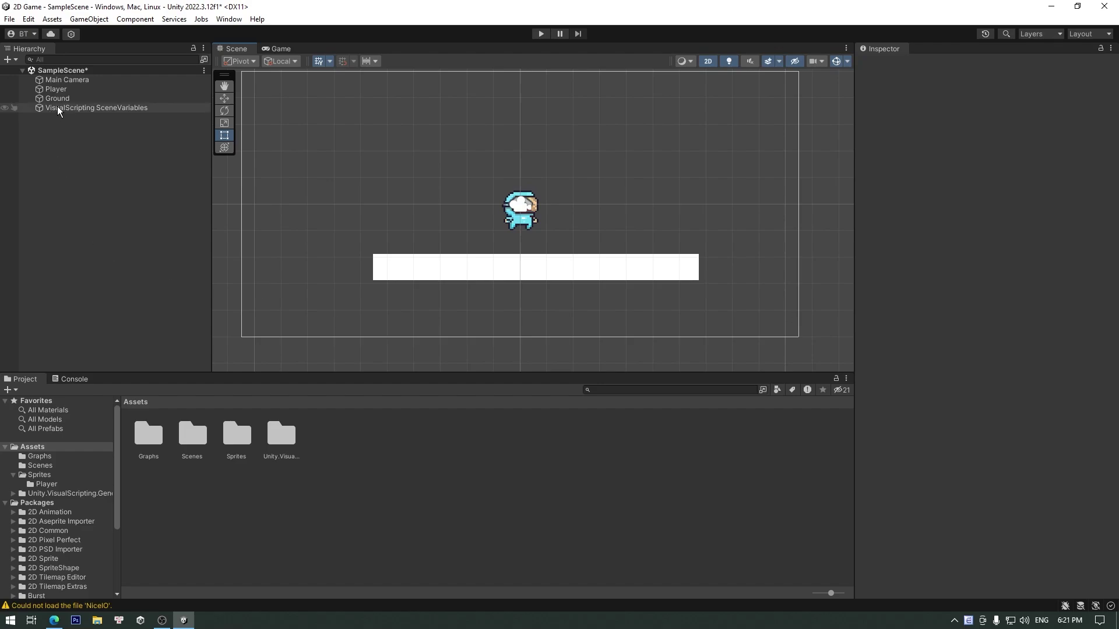
Assign the Ground object to the CanJump layer
left_click(57, 99)
left_click(1049, 80)
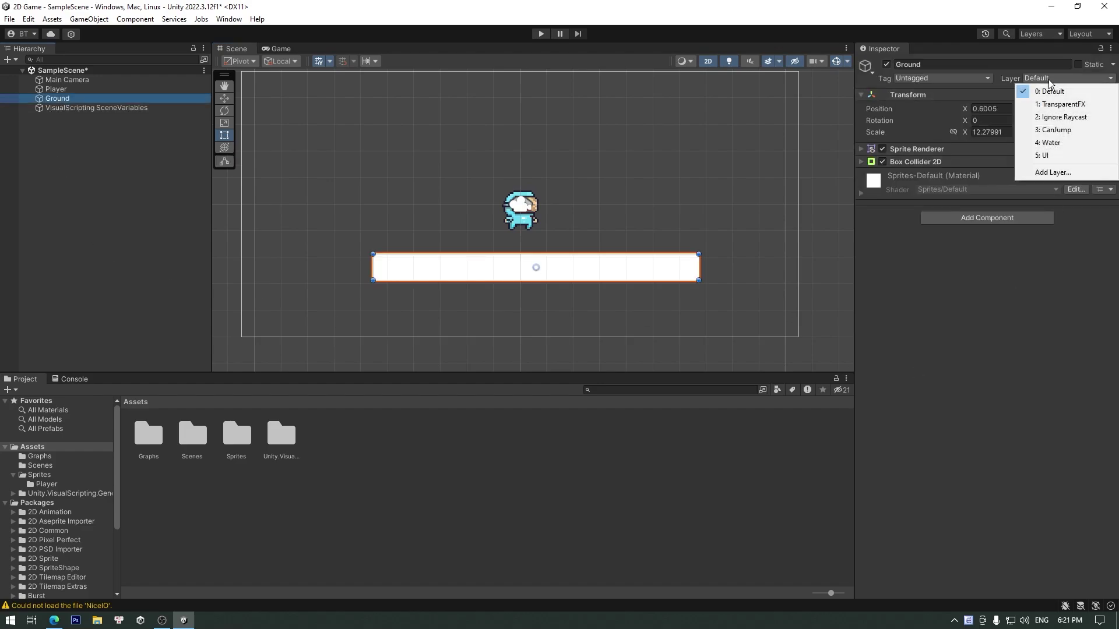
left_click(1053, 131)
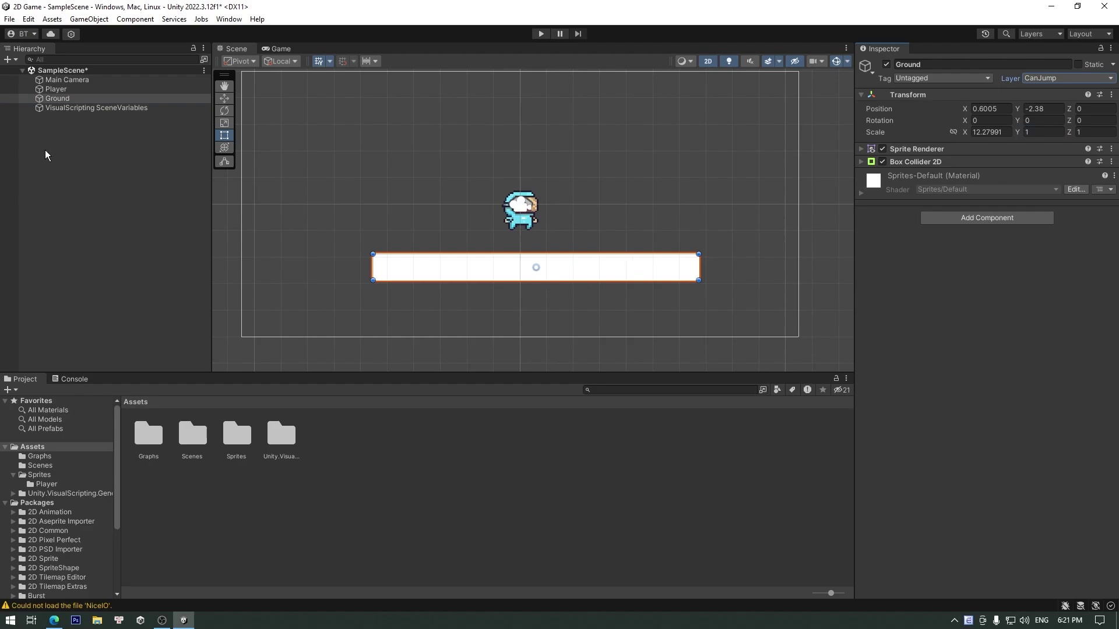
left_click(49, 93)
Create an empty GroundCheck child under Player with an orange scene label
right_click(61, 90)
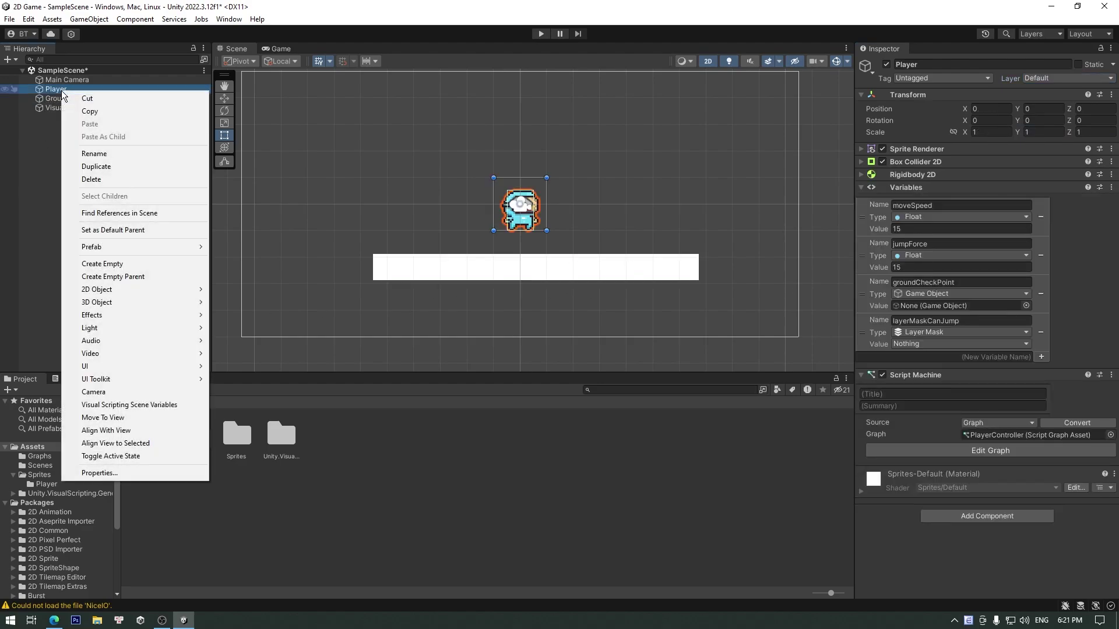
left_click(114, 264)
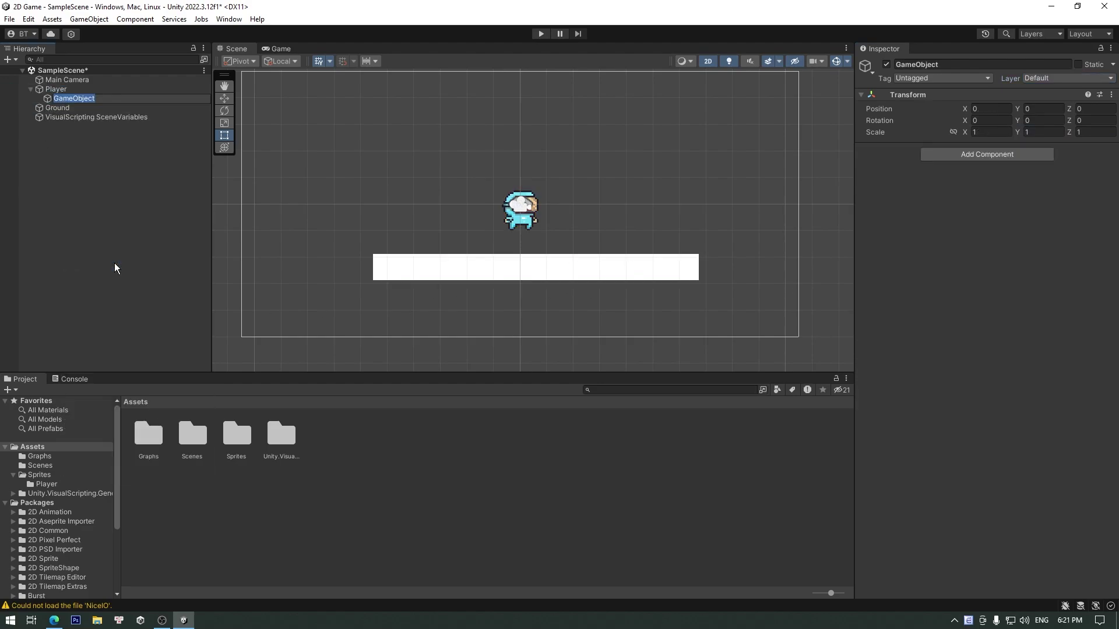
type("Groun")
type("dCheck")
left_click(114, 264)
left_click(82, 97)
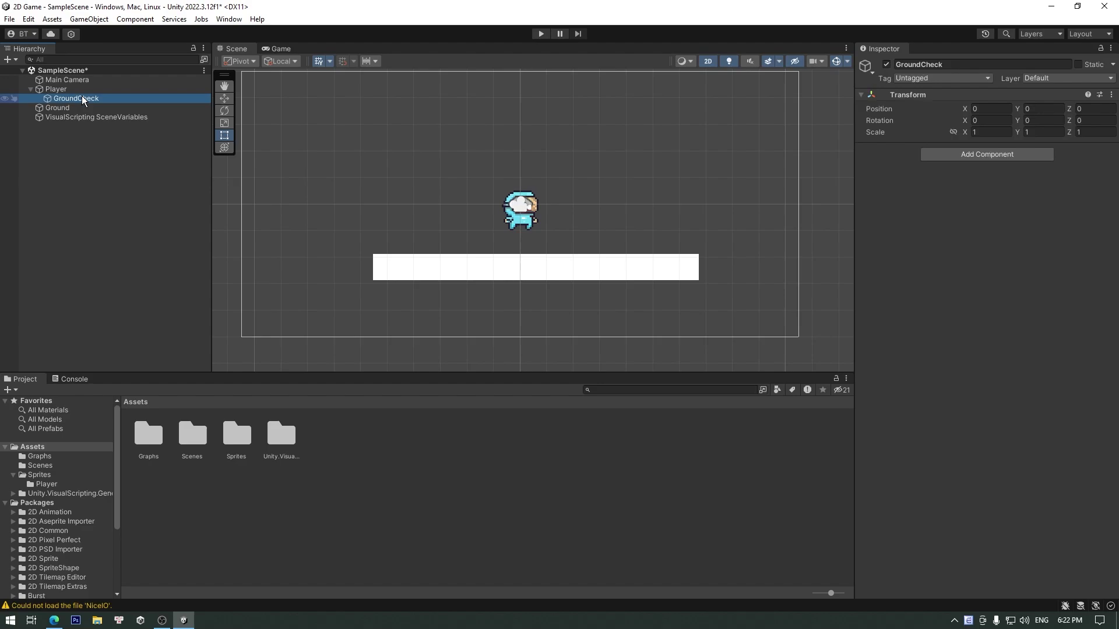
left_click(871, 73)
left_click(888, 107)
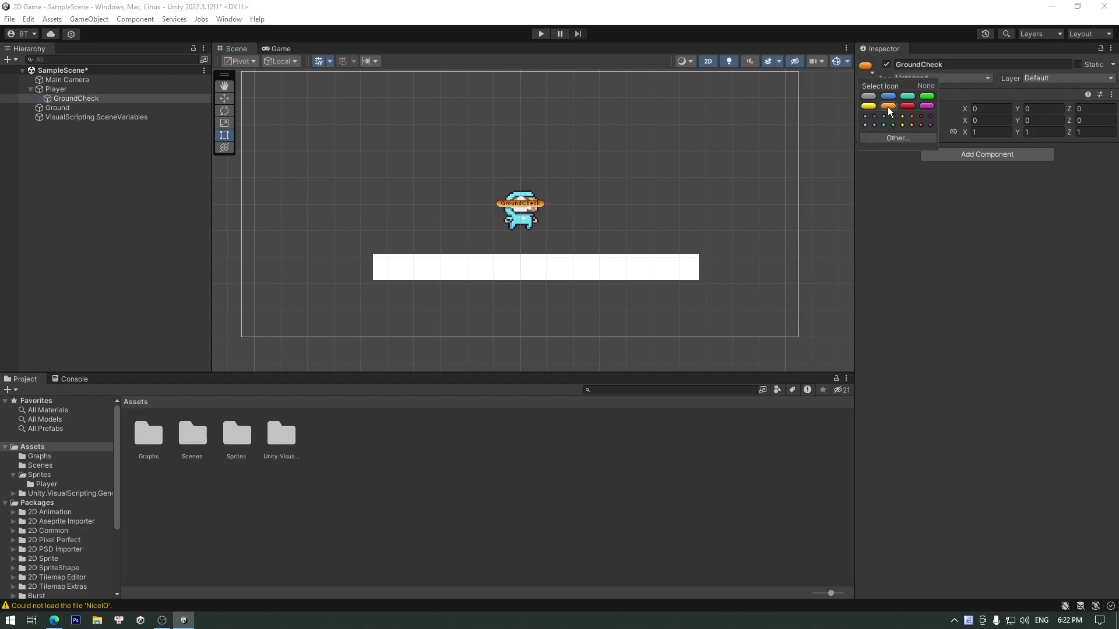
Move GroundCheck to Y -1.025, just below the player's feet
left_click(225, 101)
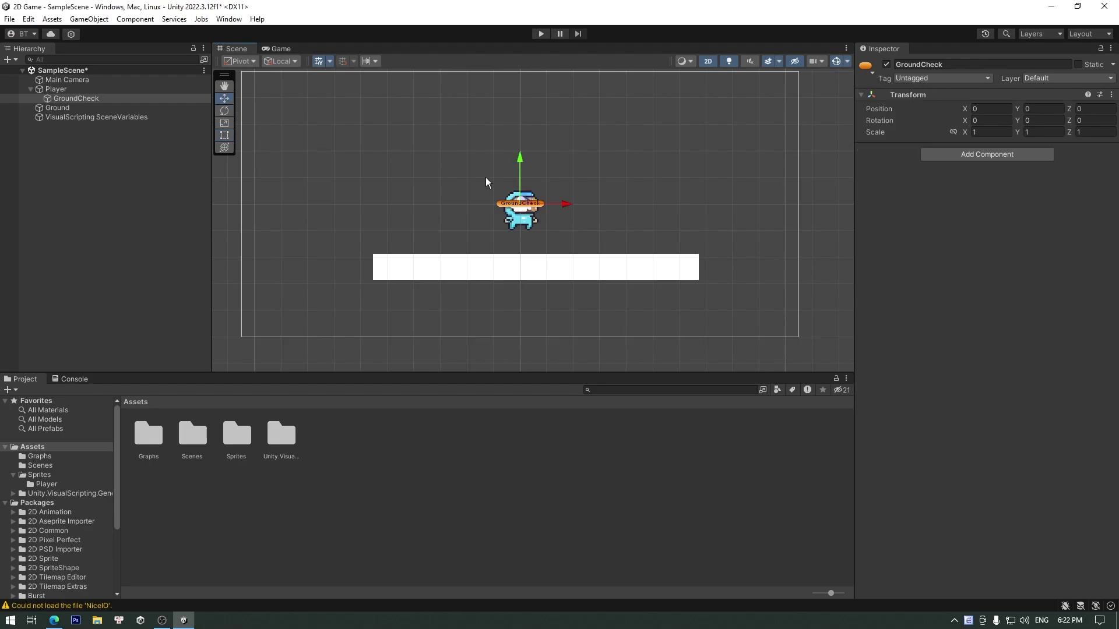
left_click_drag(520, 175, 521, 209)
scroll(521, 190, "up", 3)
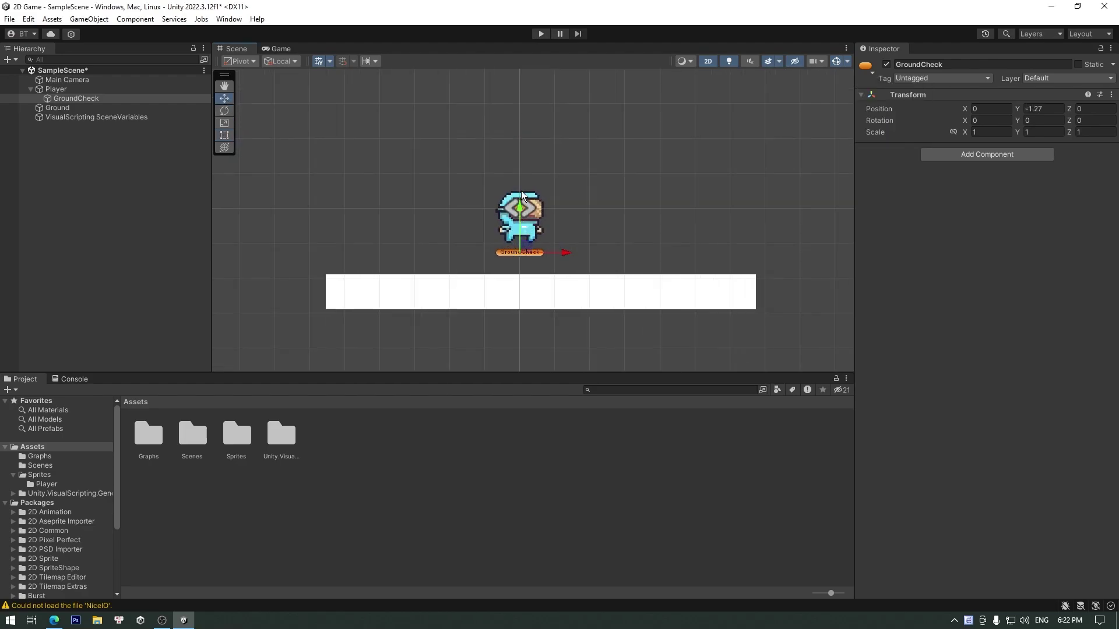
scroll(521, 191, "up", 1)
scroll(521, 190, "up", 1)
scroll(524, 198, "up", 1)
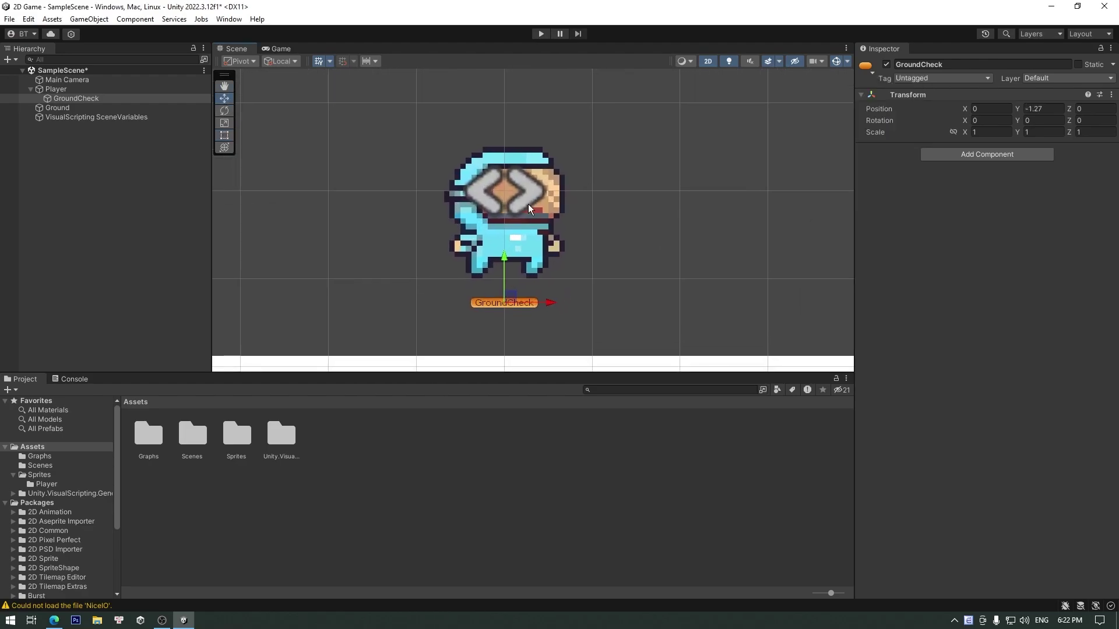
left_click_drag(505, 255, 505, 233)
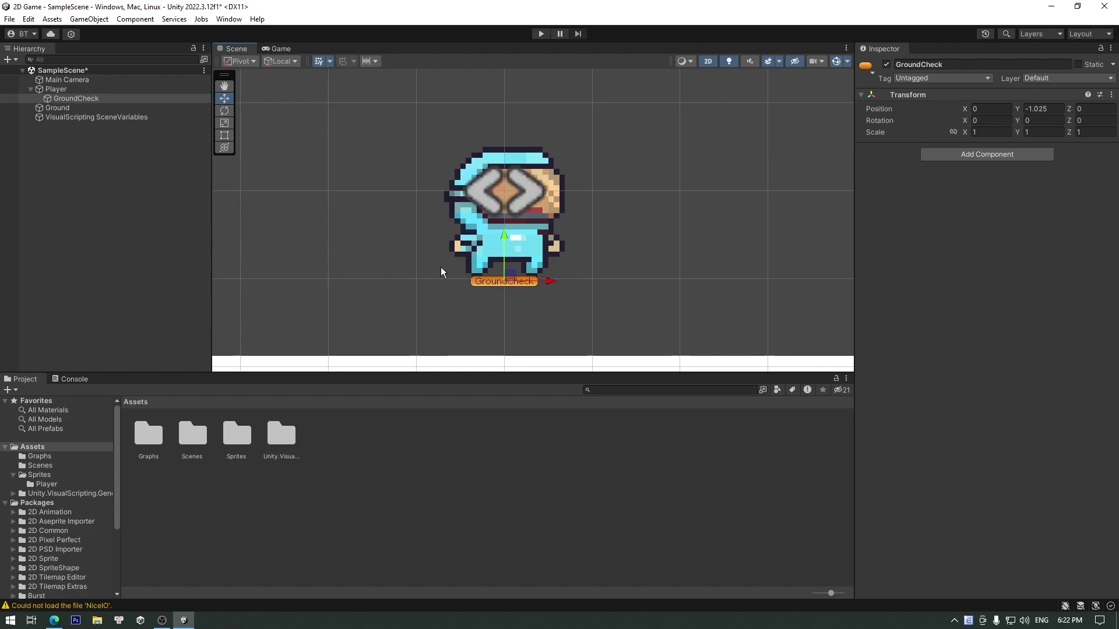
On Player, assign GroundCheck to groundCheckPoint and CanJump to layerMaskCanJump
left_click(102, 89)
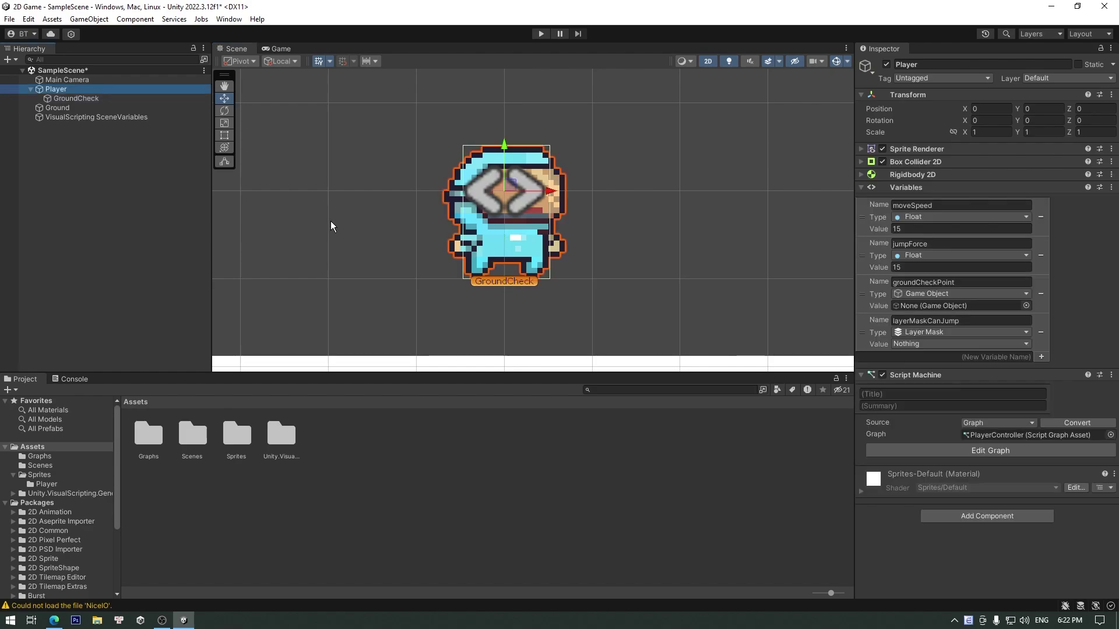
mouse_move(80, 98)
left_mouse_down()
mouse_move(515, 355)
mouse_move(911, 305)
left_mouse_up()
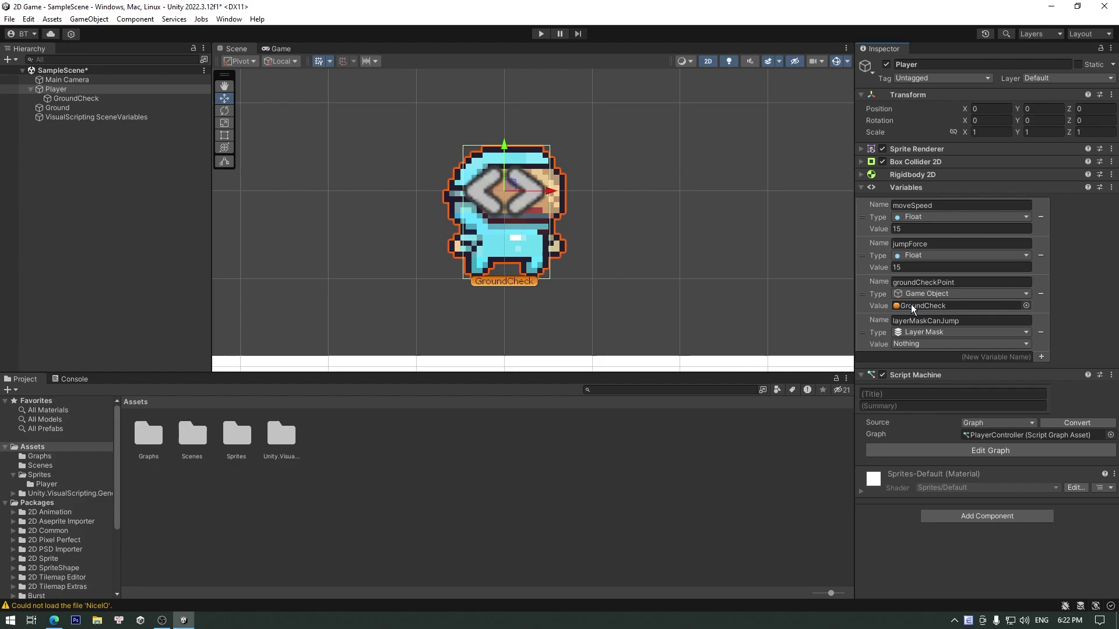
left_click(904, 344)
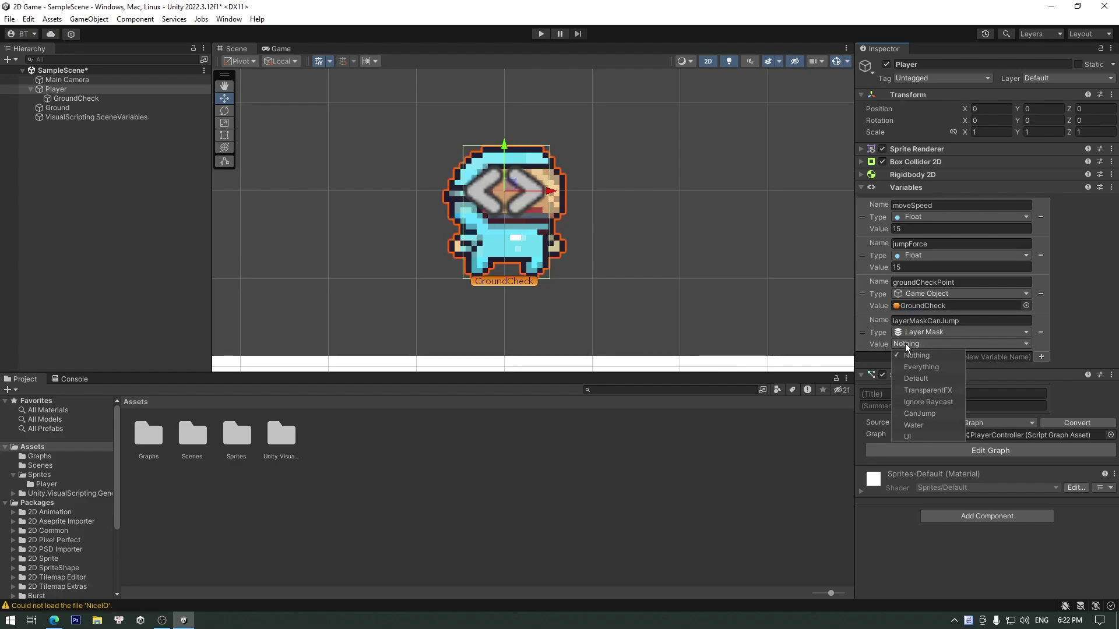
left_click(914, 414)
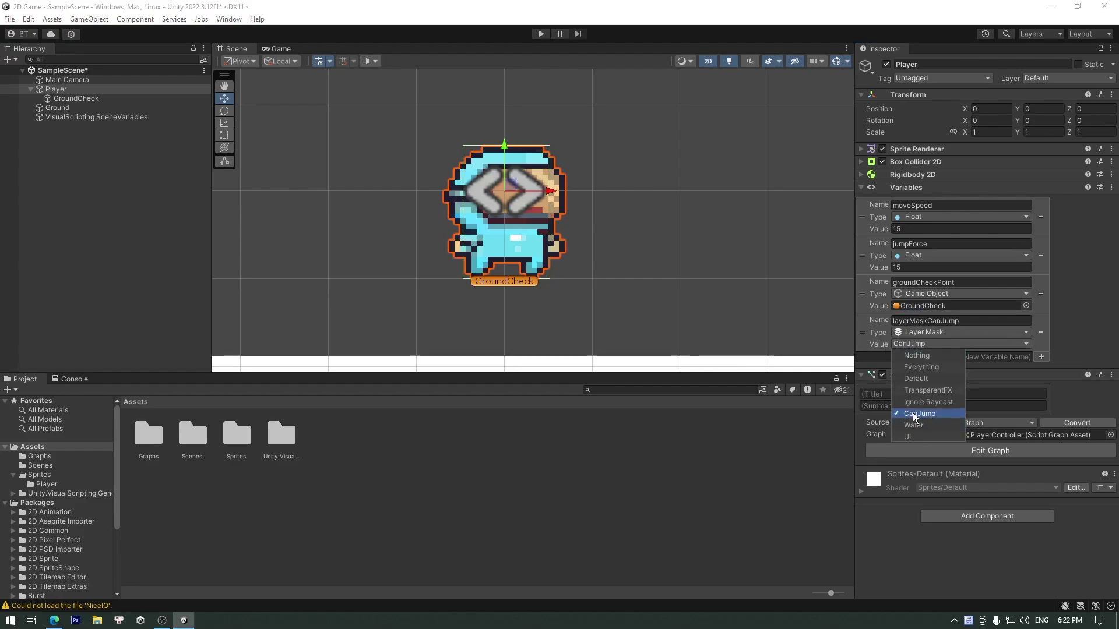
left_click(668, 229)
scroll(547, 256, "down", 3)
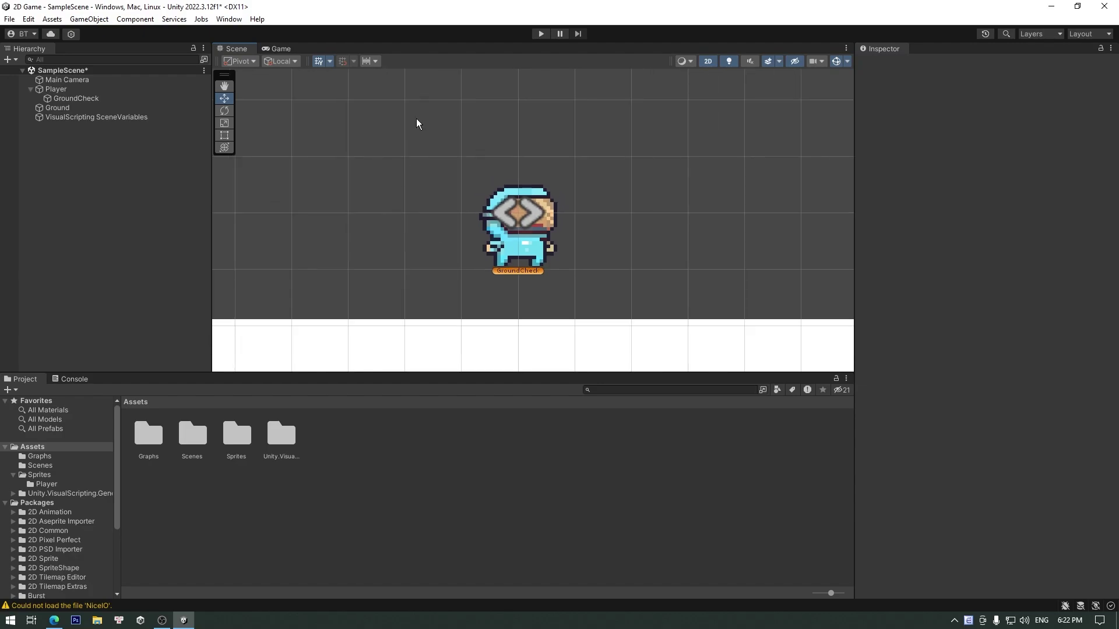
Run the game, walk left and right and jump with Space several times, then stop it
left_click(277, 50)
left_click(541, 33)
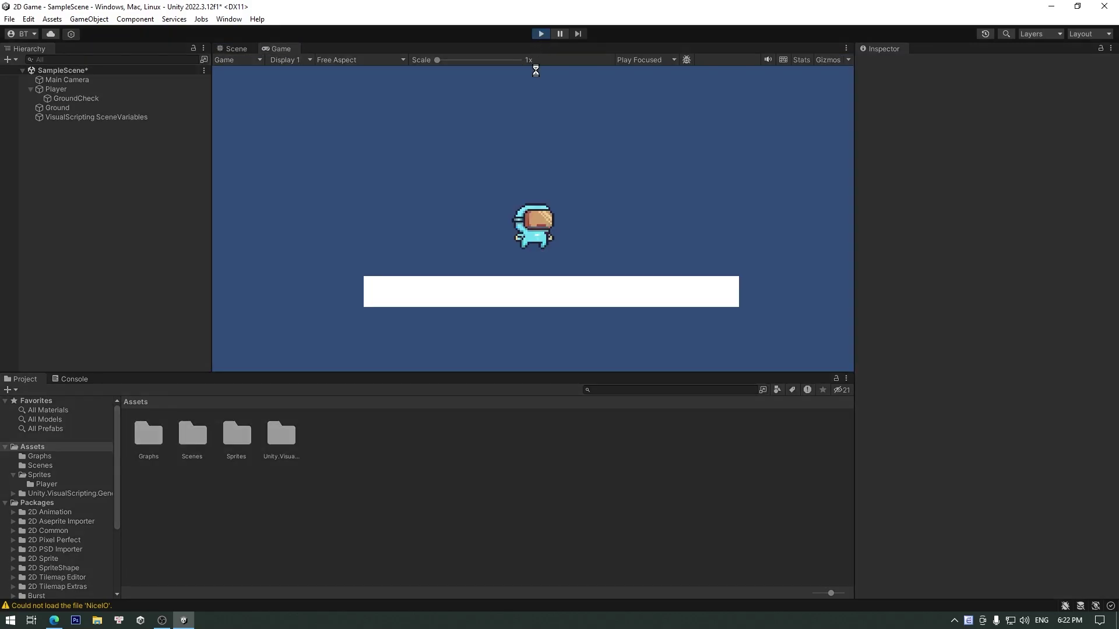
key("Left")
key("Right")
key("space")
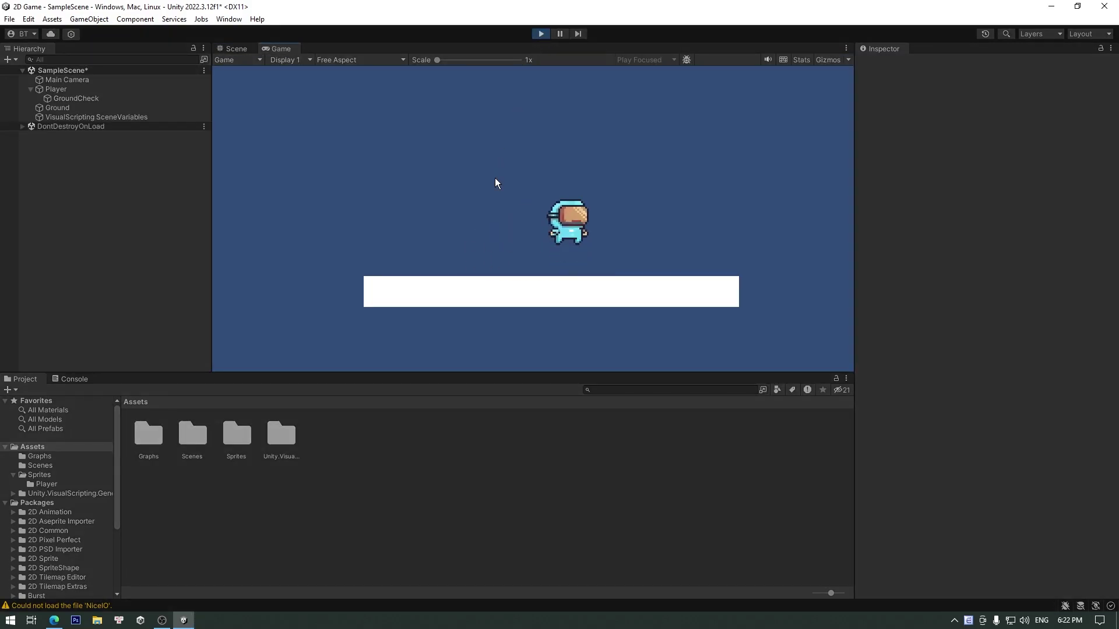
key("space")
key("space")
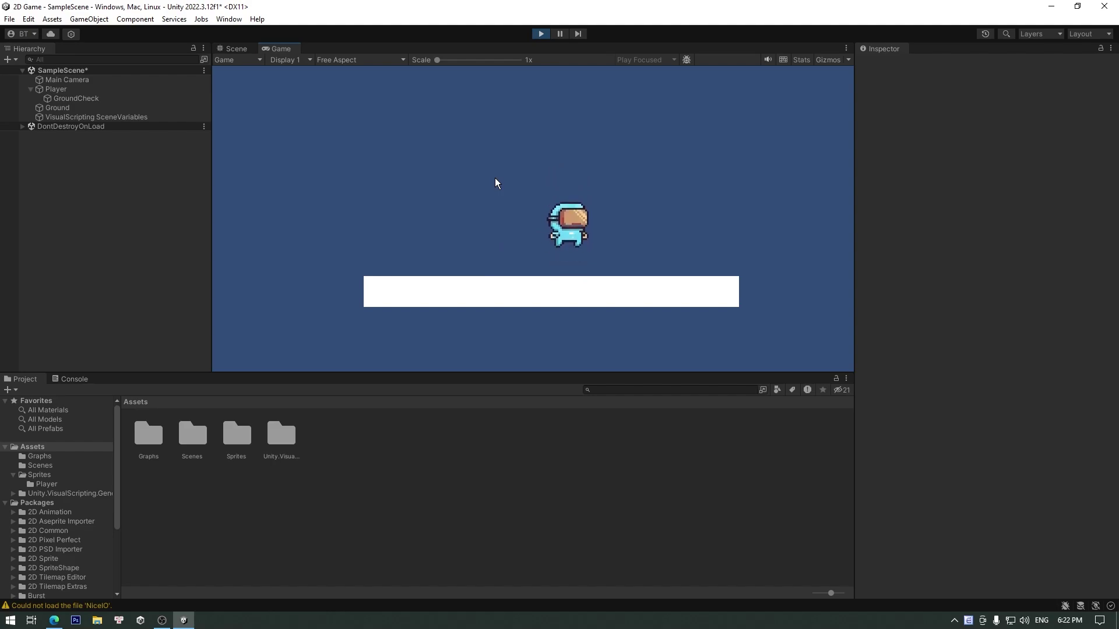
key("Left")
key("Right")
key("Left")
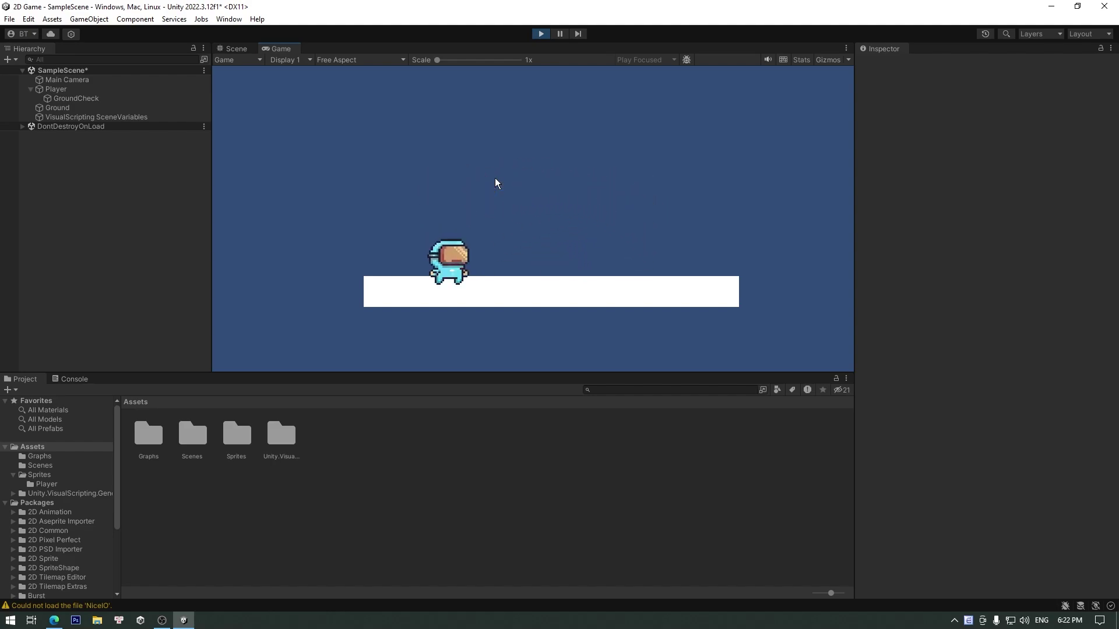
key("space")
key("Right")
key("Left")
key("space")
key("Right")
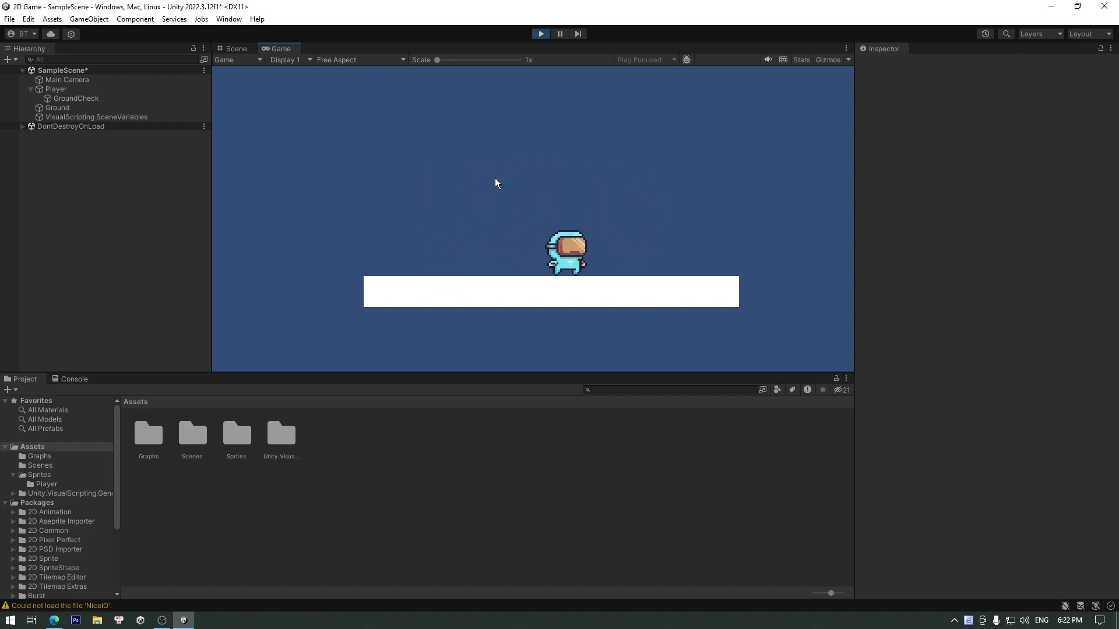
key("Left")
key("space")
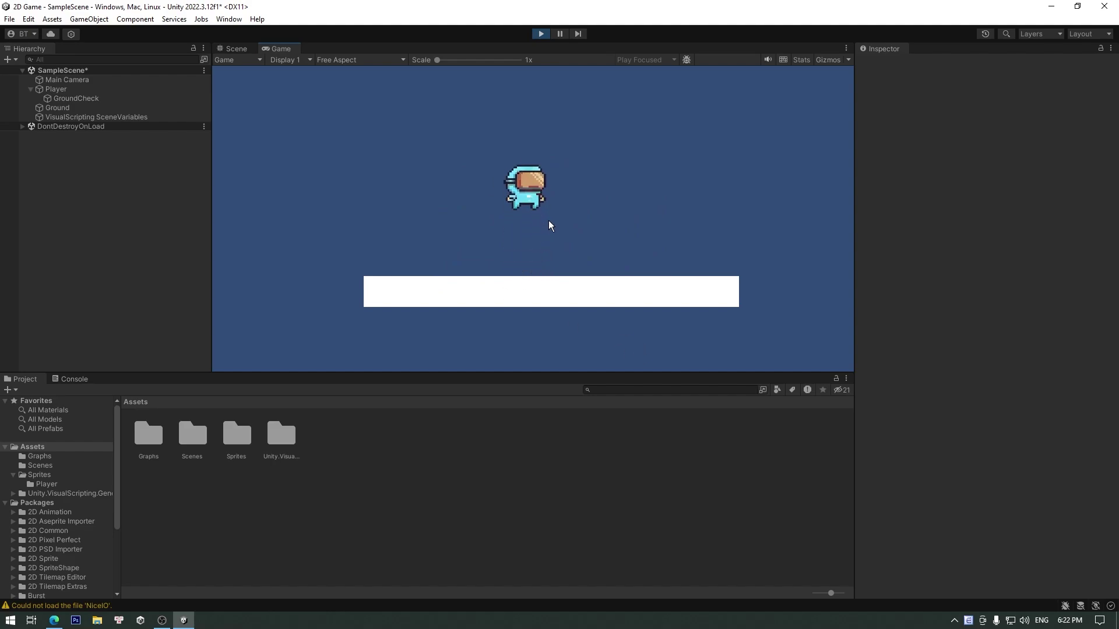
left_click(542, 34)
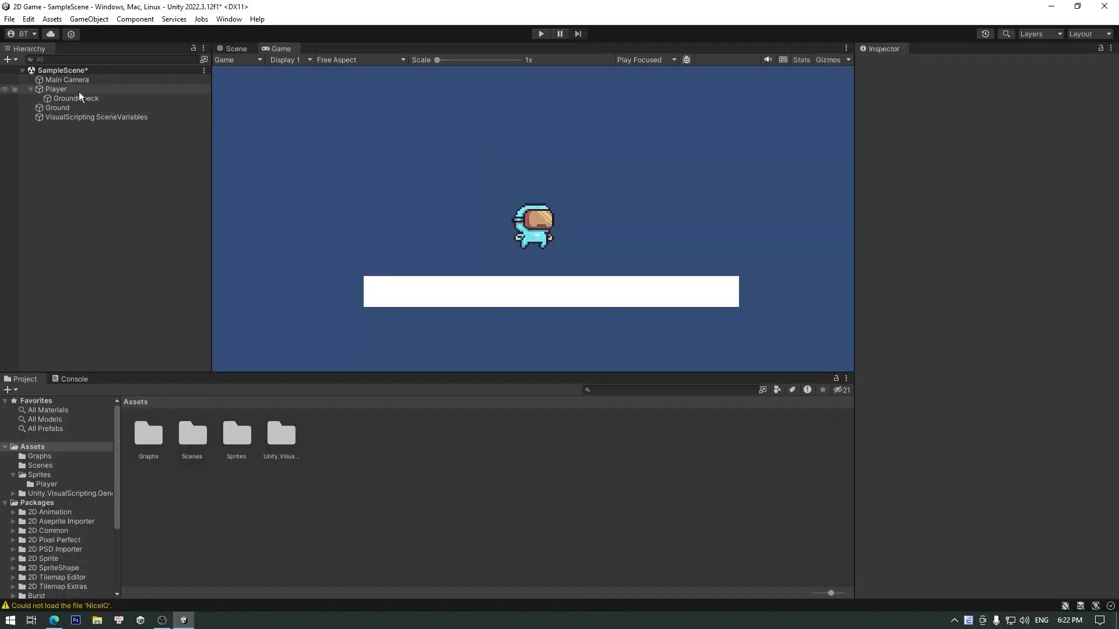
Open Player's Script Graph and add a Boolean object variable canDoubleJump
left_click(79, 92)
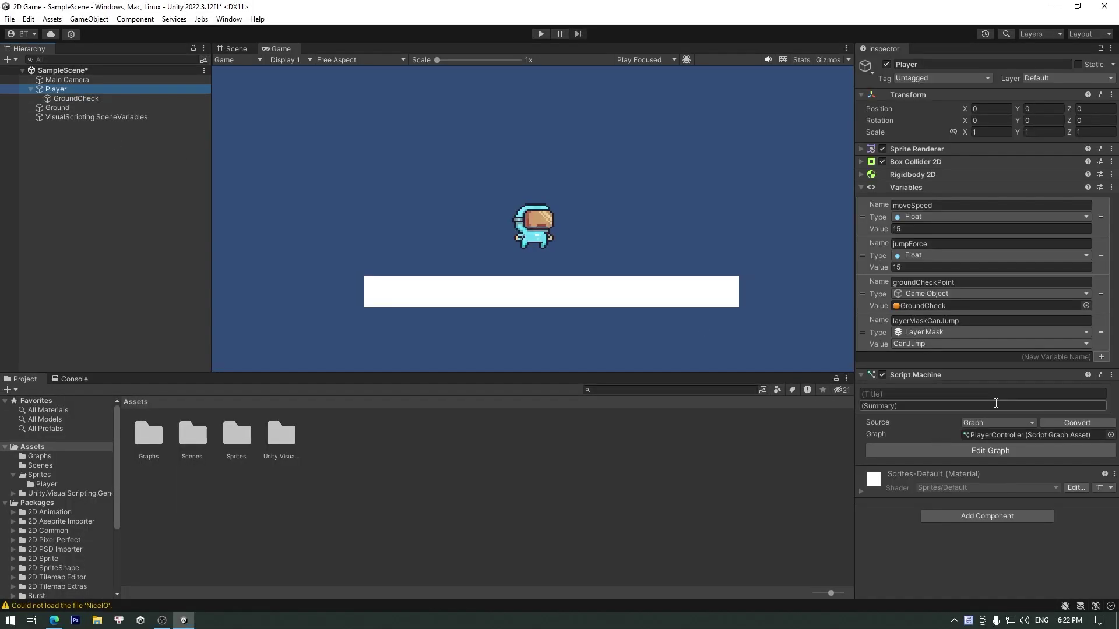
left_click(956, 453)
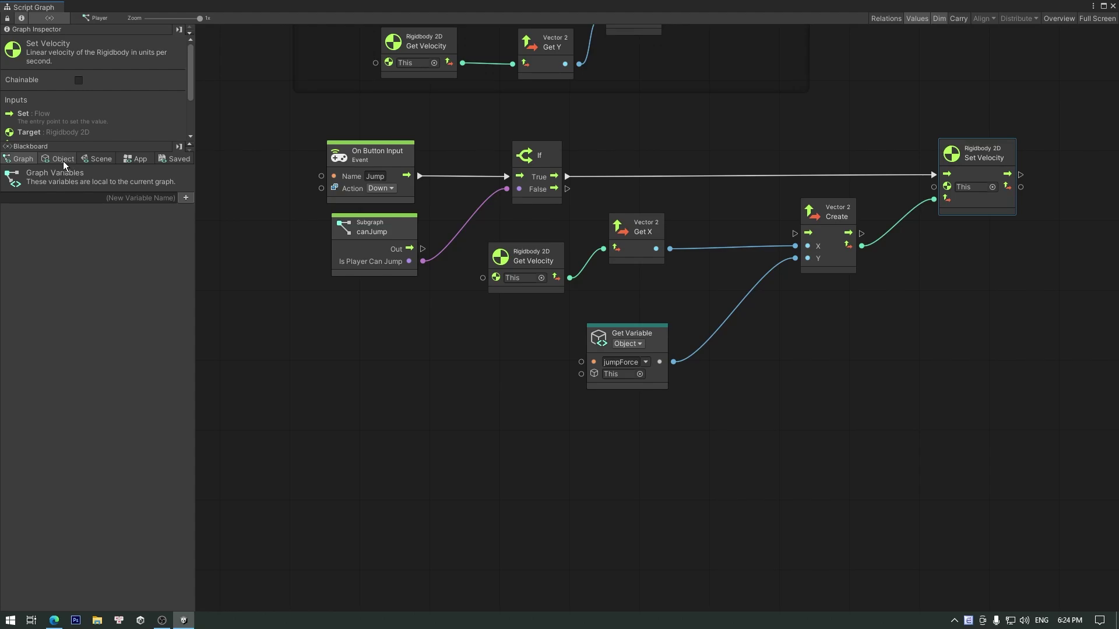
left_click(63, 159)
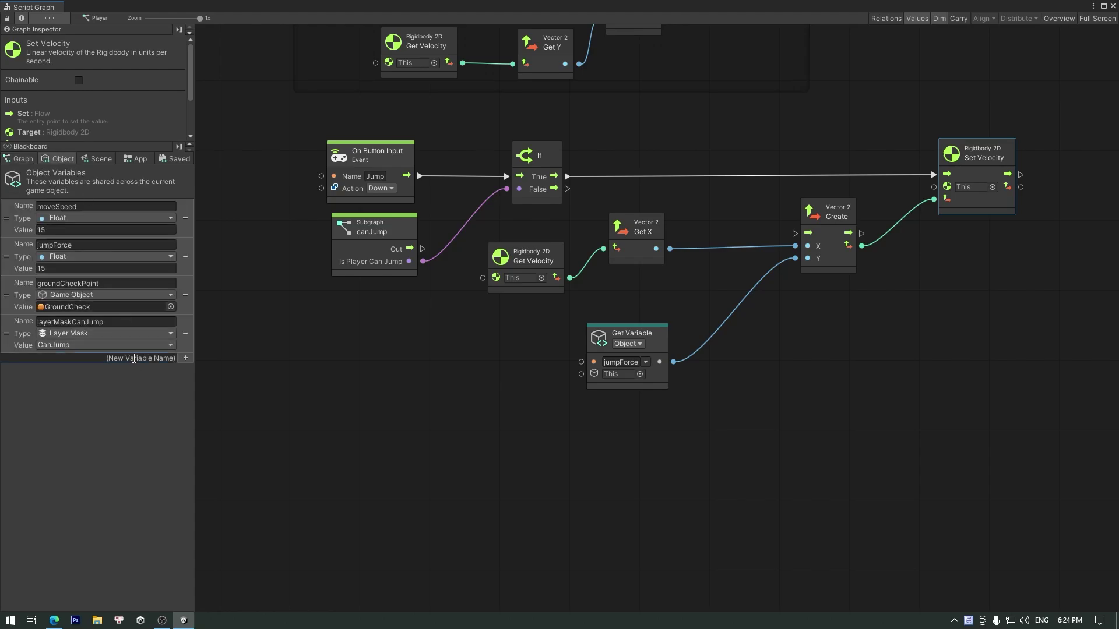
type("can")
type("Double")
type("Ju")
type("m")
type("p")
left_click(186, 358)
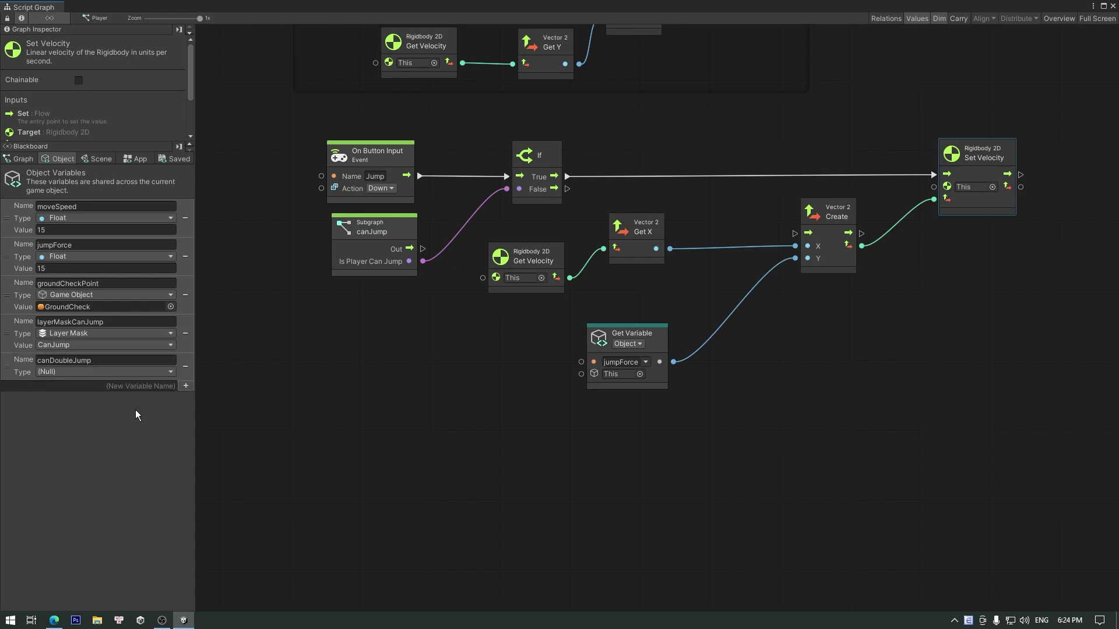
left_click(50, 371)
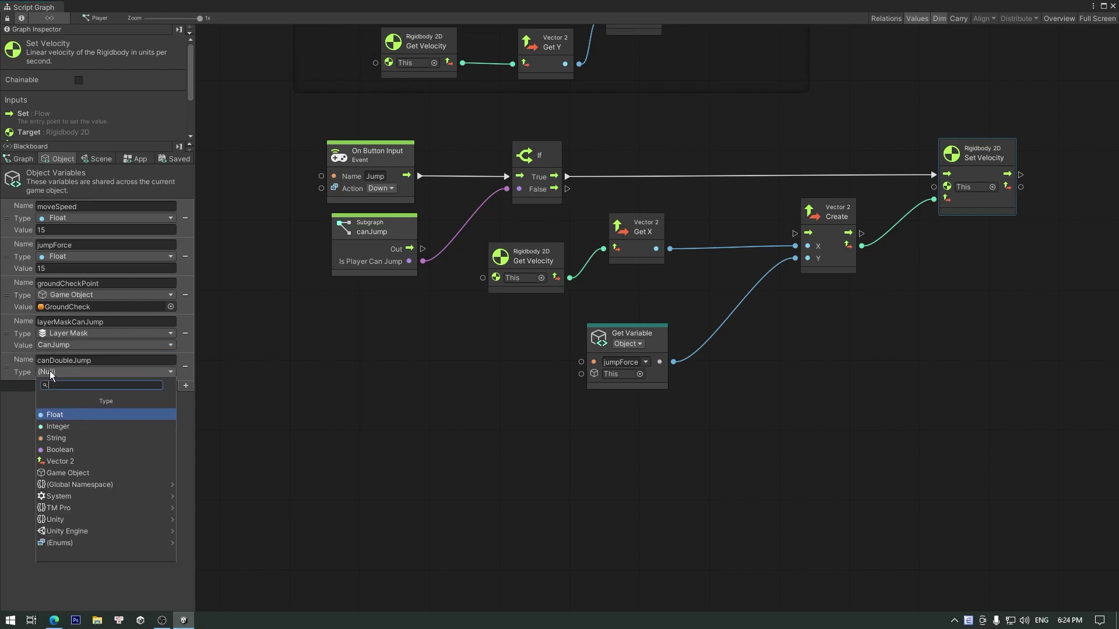
left_click(50, 445)
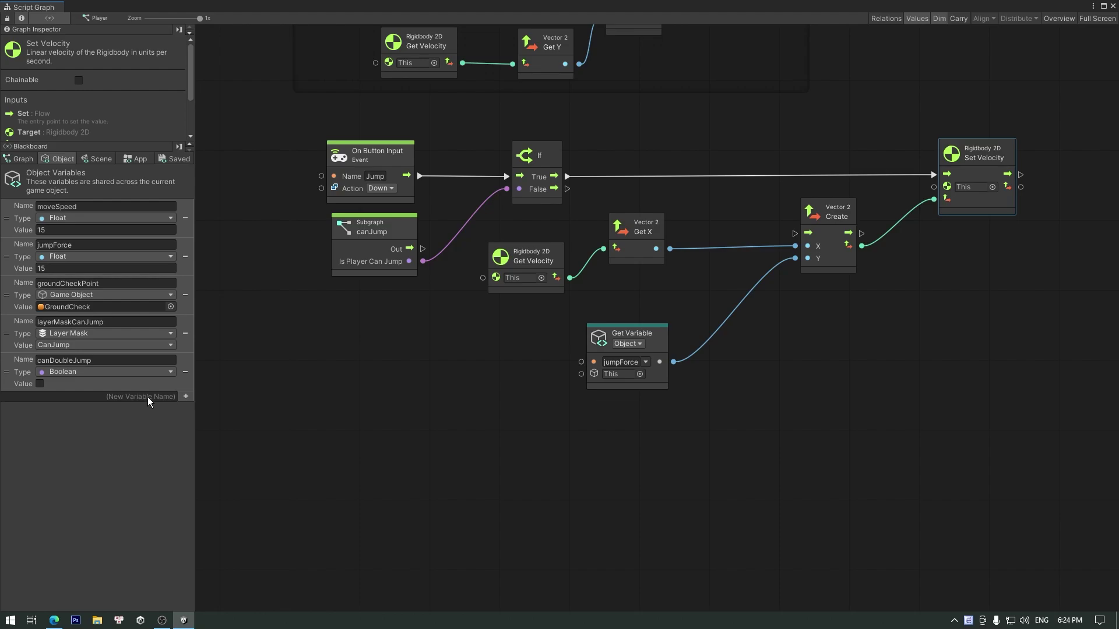
Move the velocity-building nodes down and Set Velocity further right
scroll(542, 408, "up", 5)
scroll(641, 450, "up", 1)
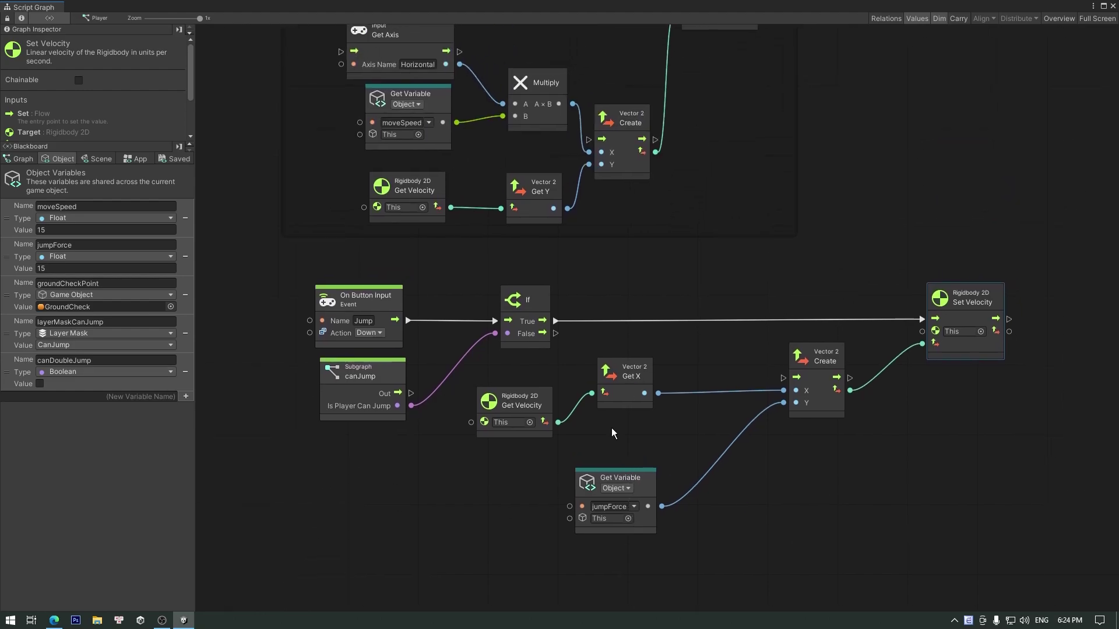
left_click_drag(539, 360, 828, 533)
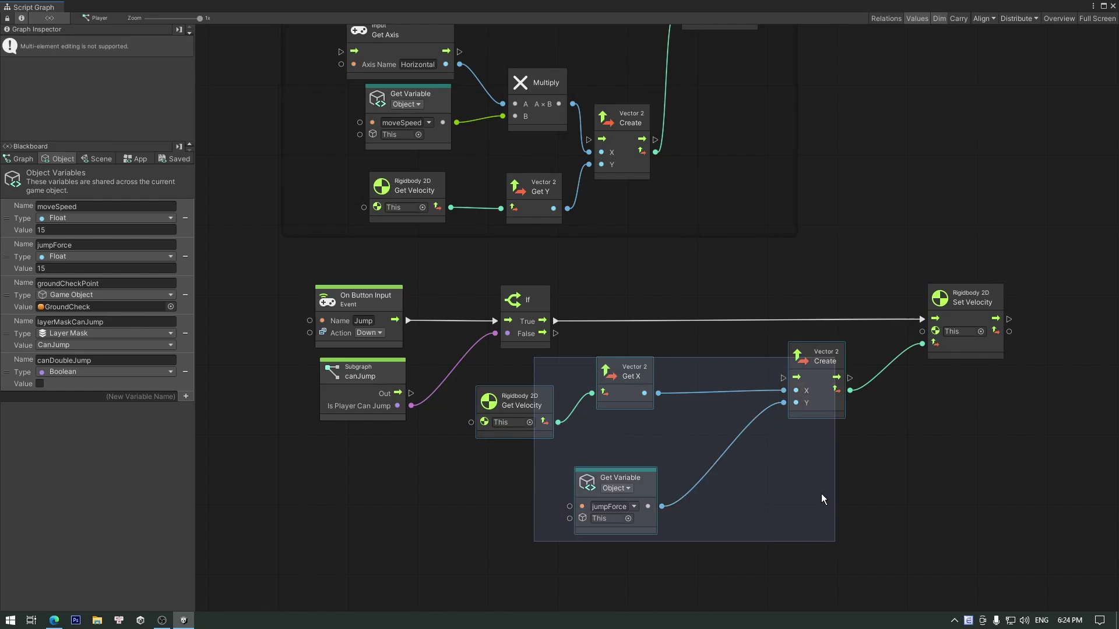
mouse_move(813, 412)
left_mouse_down()
mouse_move(936, 484)
mouse_move(885, 541)
left_mouse_up()
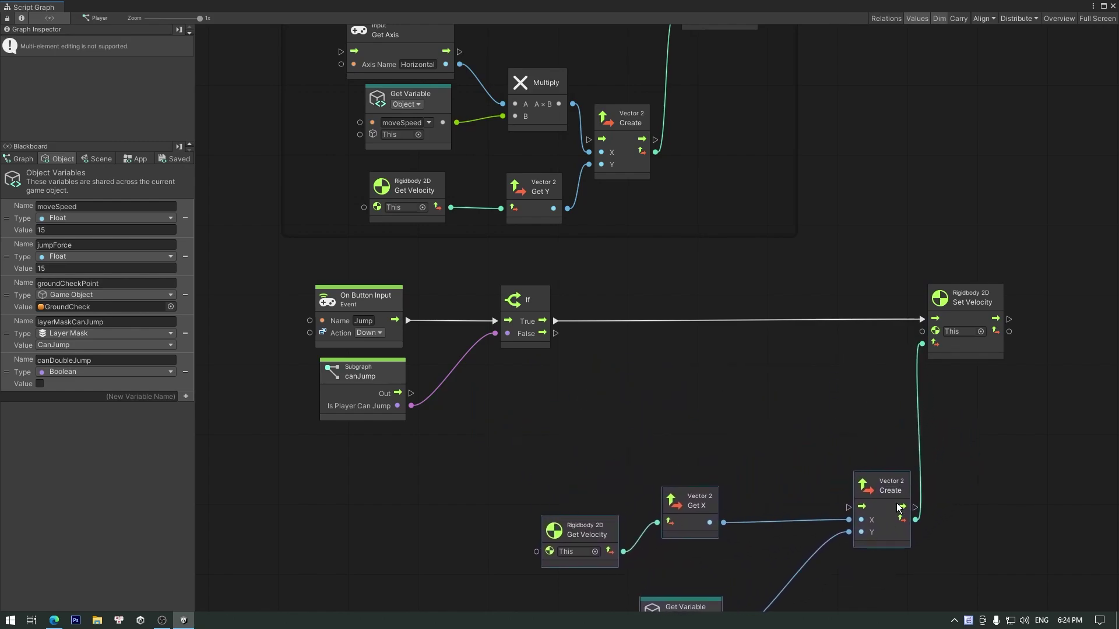
middle_click_drag(910, 422, 819, 328)
left_click_drag(880, 214, 1014, 214)
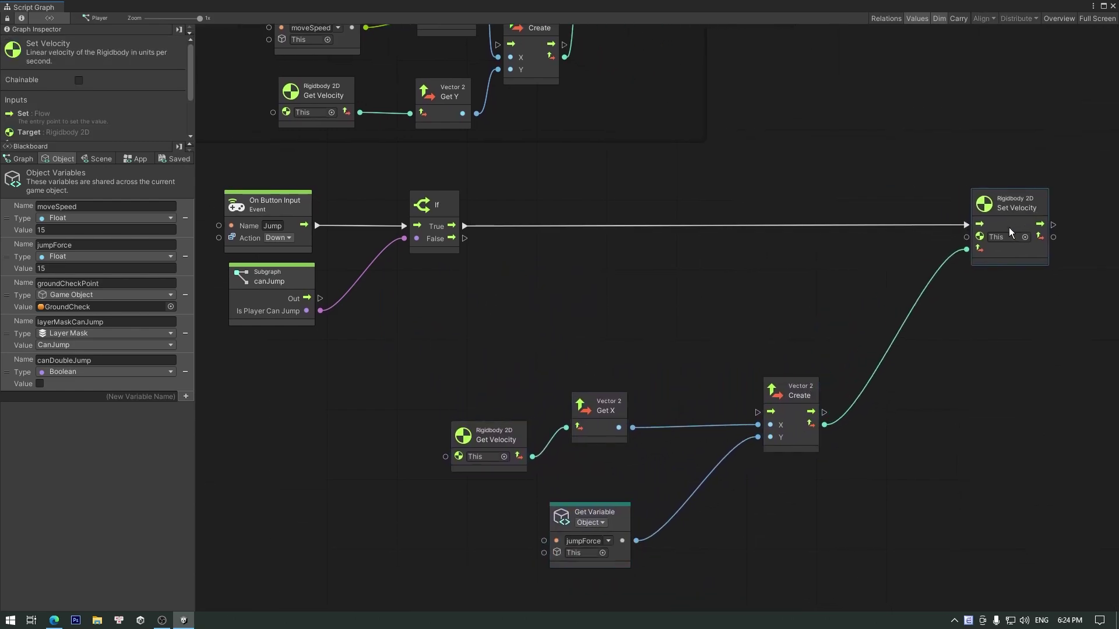
Shift the velocity nodes right and place a Set canDoubleJump node on the graph
scroll(962, 262, "down", 3)
left_click_drag(461, 296, 824, 501)
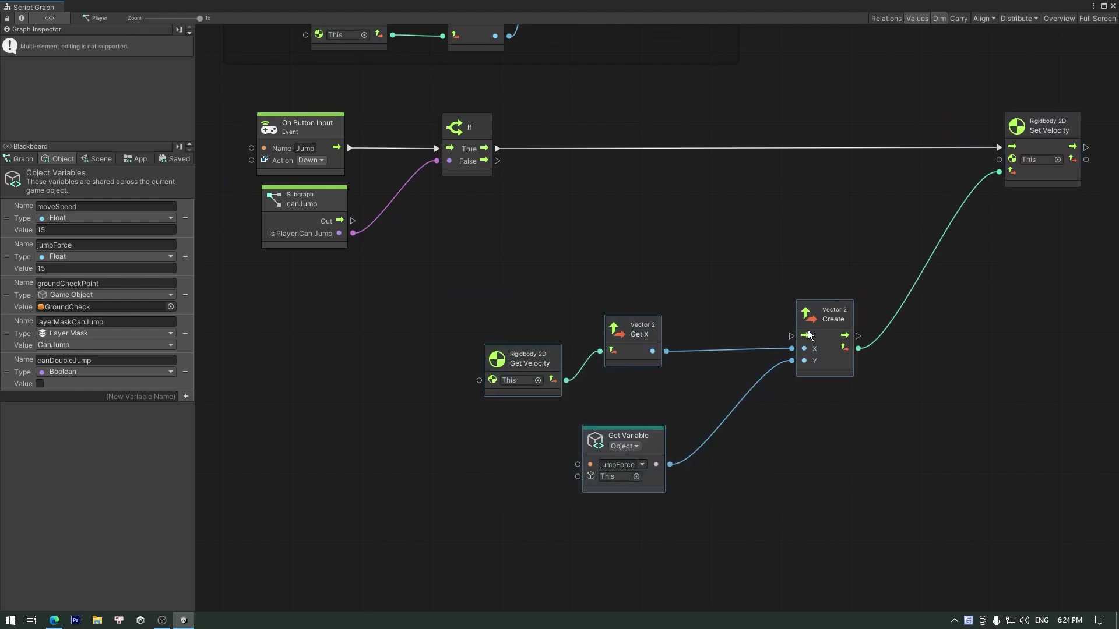
left_click_drag(799, 332, 919, 357)
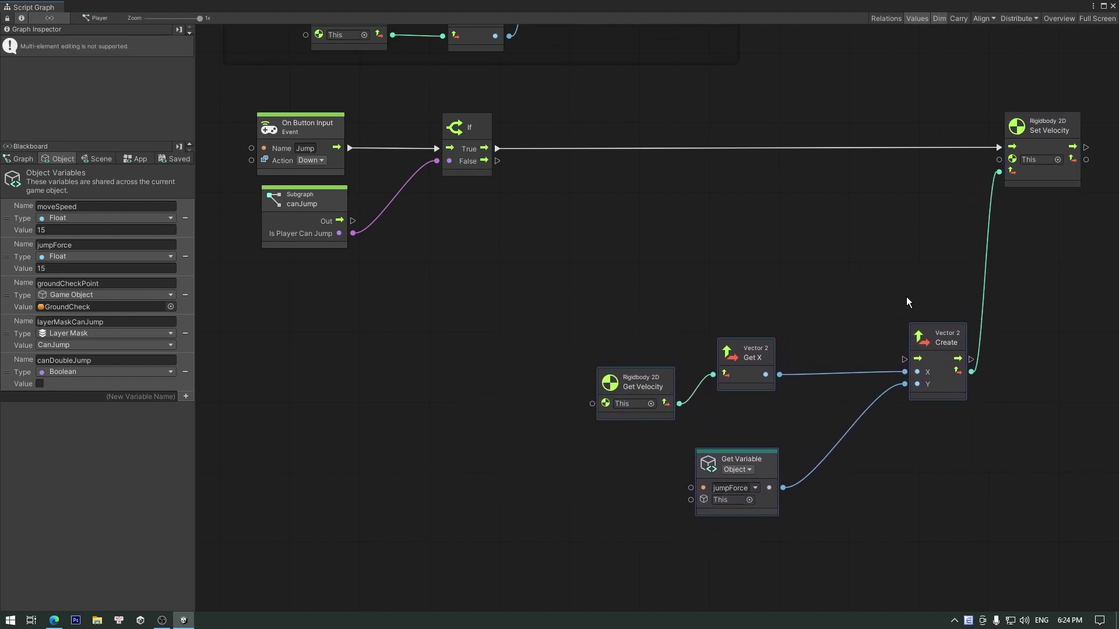
scroll(505, 268, "up", 3)
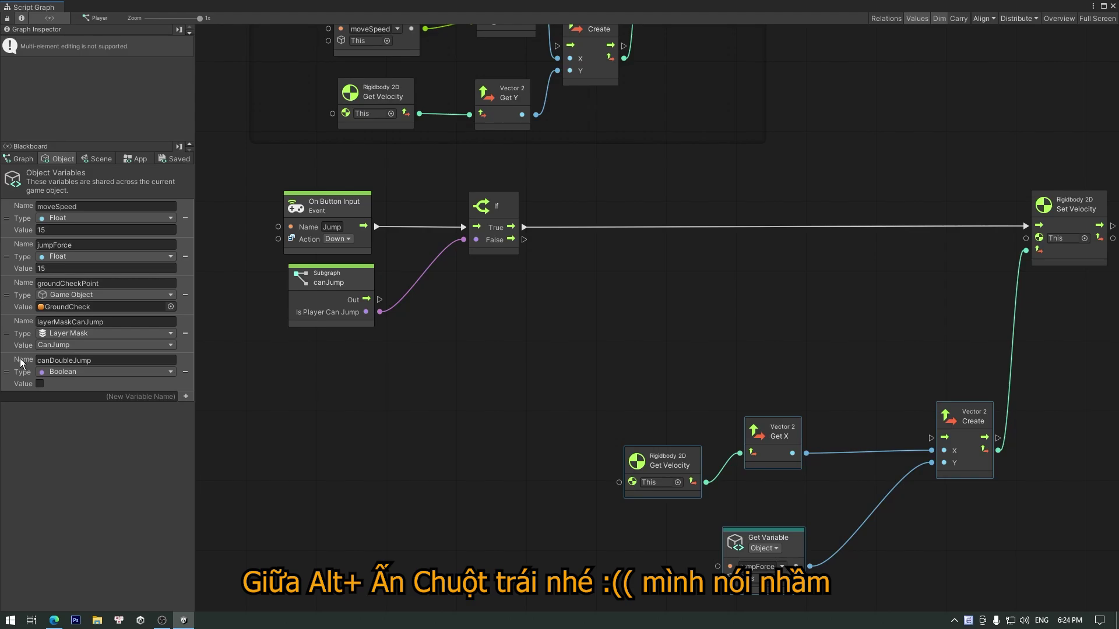
mouse_move(20, 361)
left_mouse_down("alt")
mouse_move(536, 282)
mouse_move(540, 267)
left_mouse_up("alt")
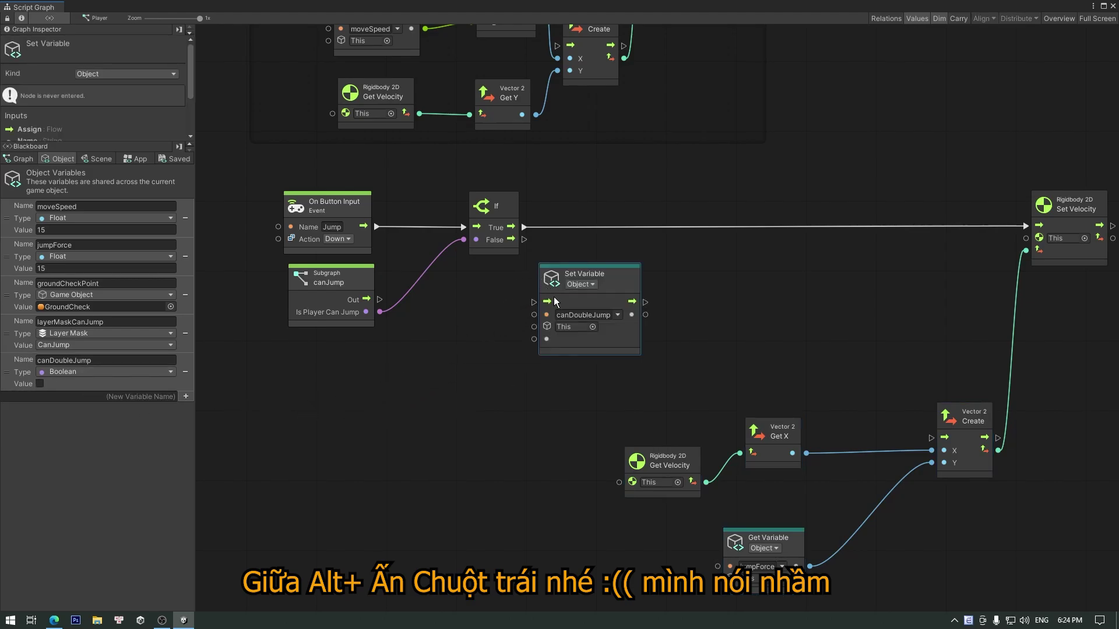
Insert a Set Variable canDoubleJump = true between If True and Set Velocity
left_click_drag(527, 229, 534, 302)
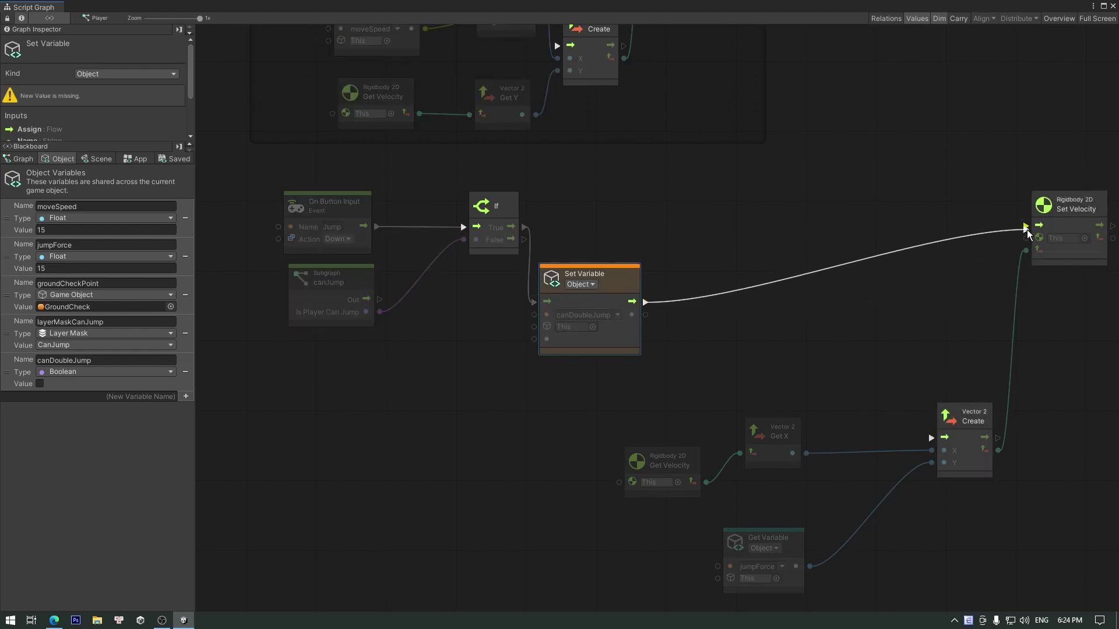
left_click_drag(645, 302, 1026, 226)
left_click_drag(620, 289, 662, 216)
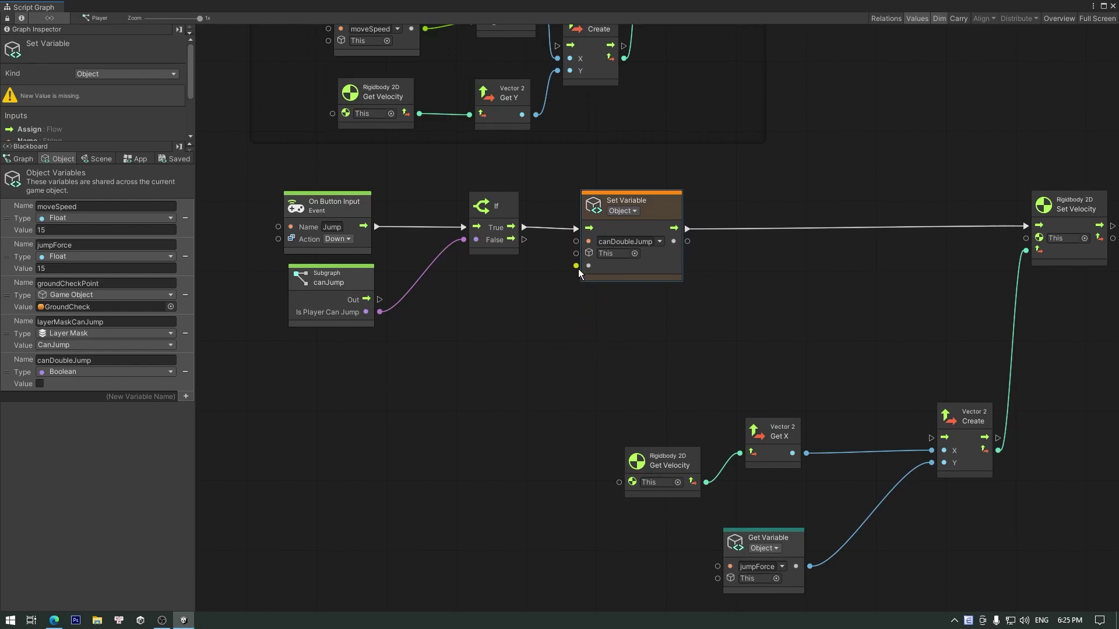
left_click_drag(577, 267, 528, 306)
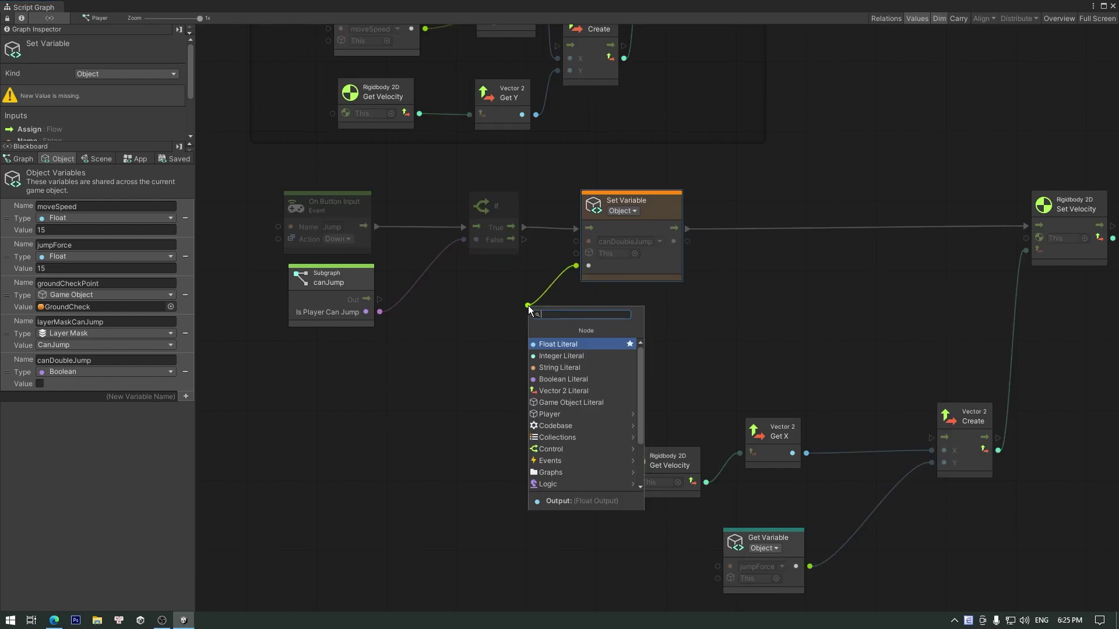
left_click(554, 379)
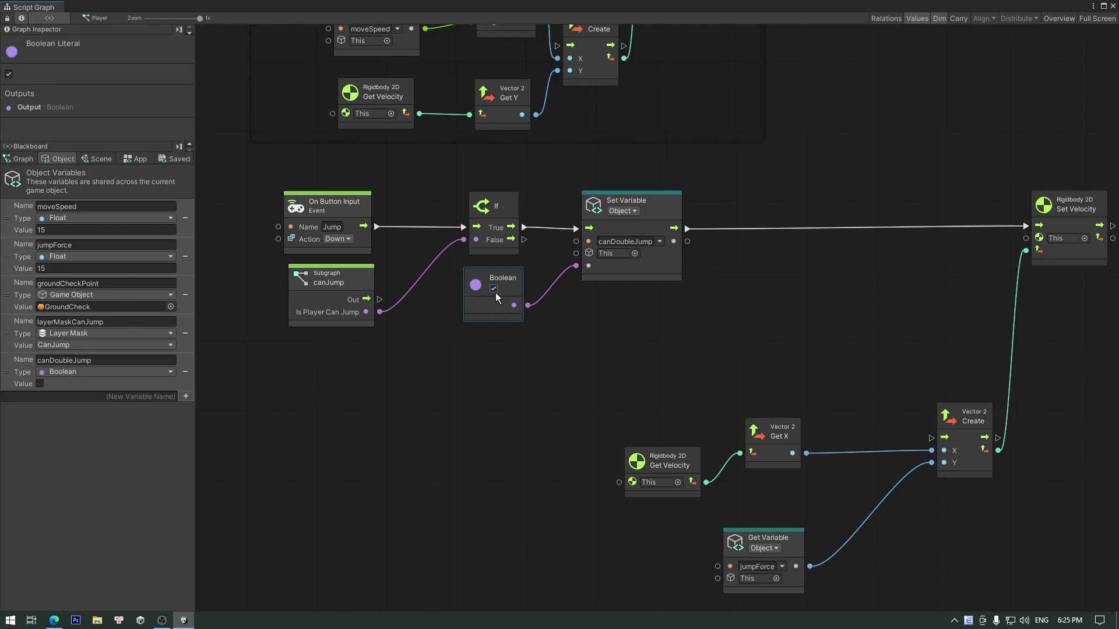
left_click_drag(511, 312, 496, 334)
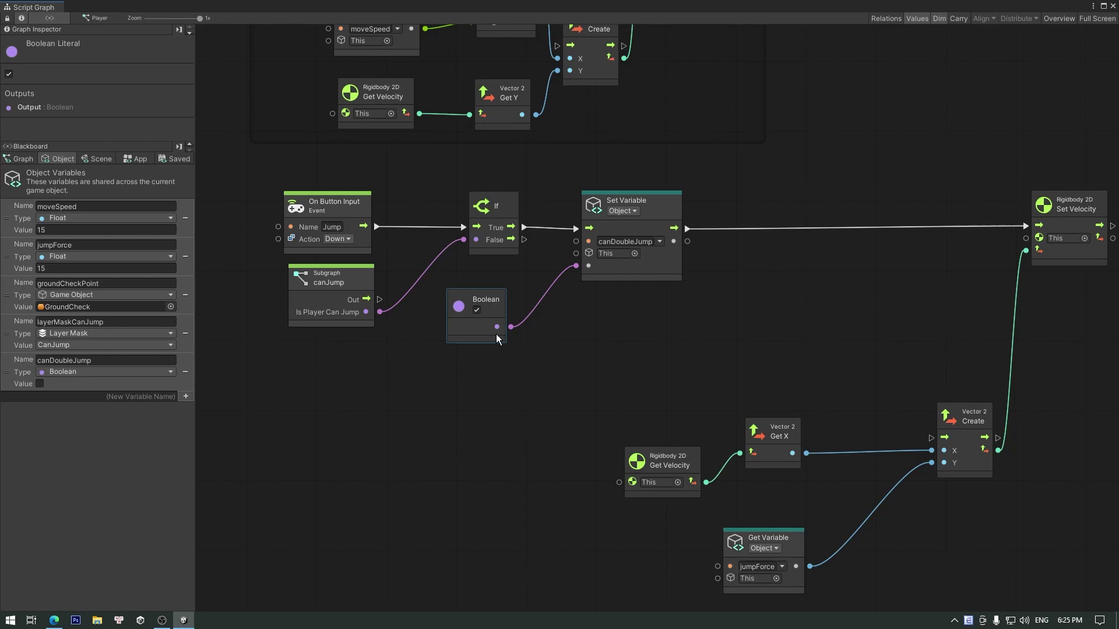
Connect If False to a second If conditioned on Get Variable canDoubleJump
left_click_drag(524, 239, 575, 326)
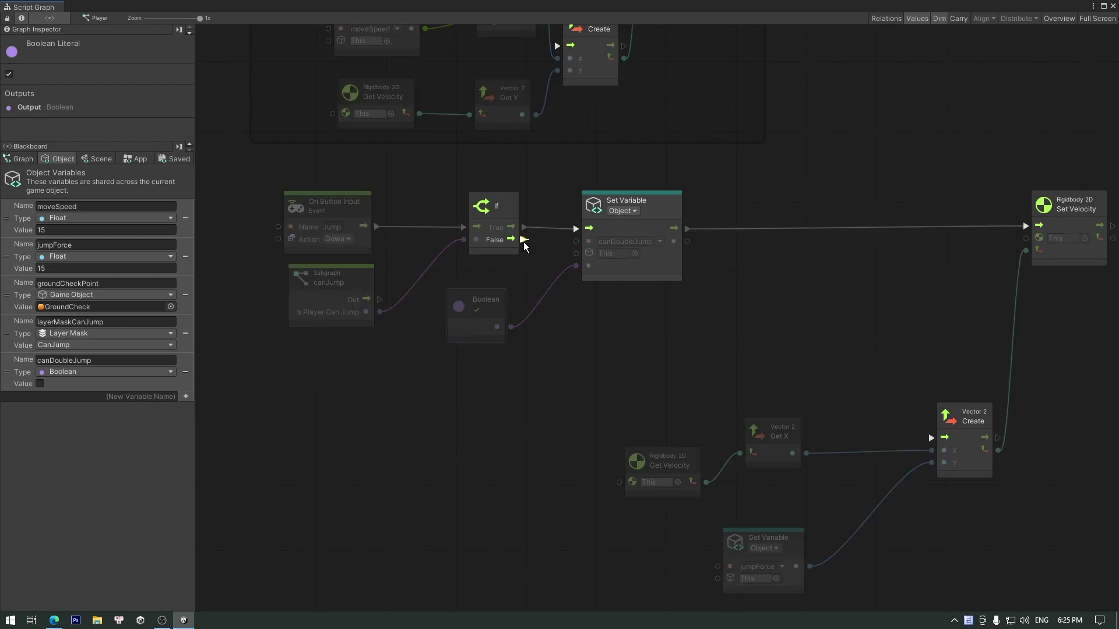
type("if")
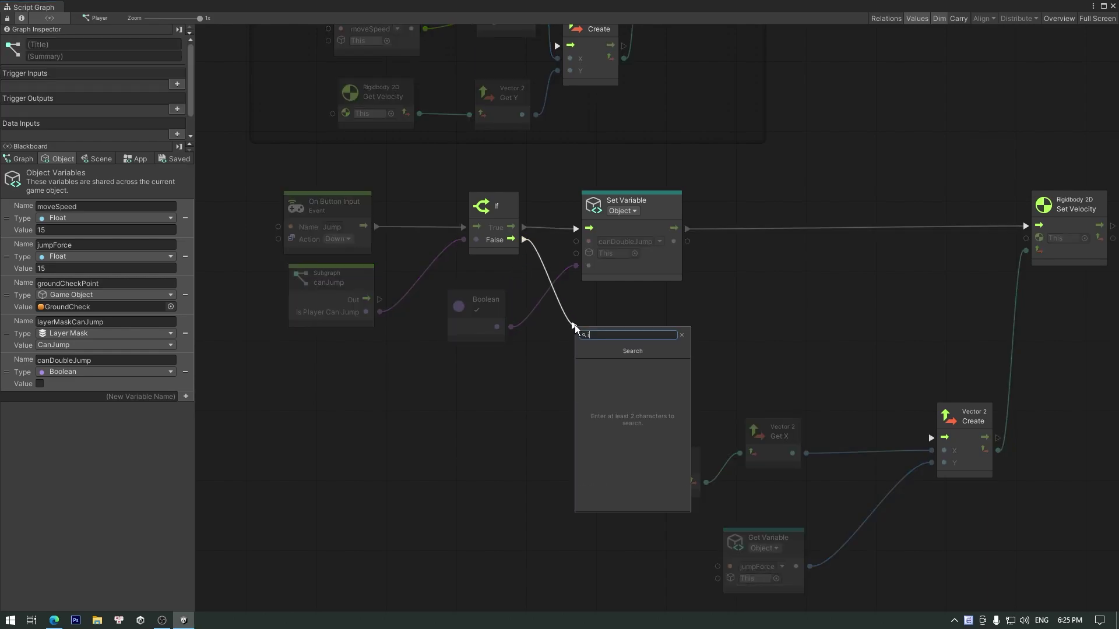
left_click(597, 362)
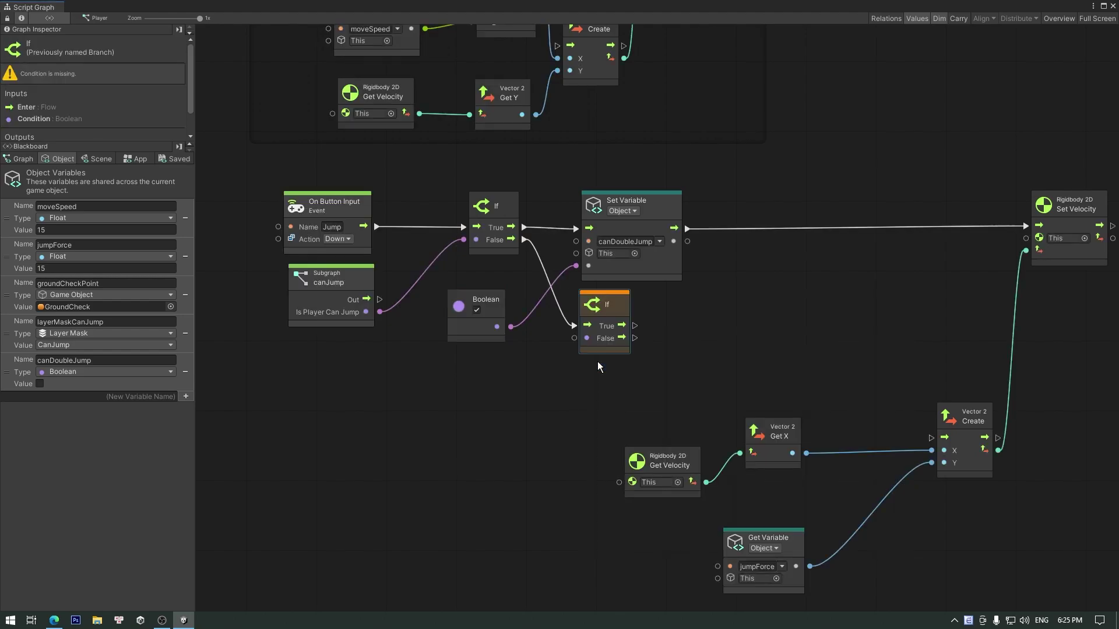
left_click_drag(608, 334, 611, 367)
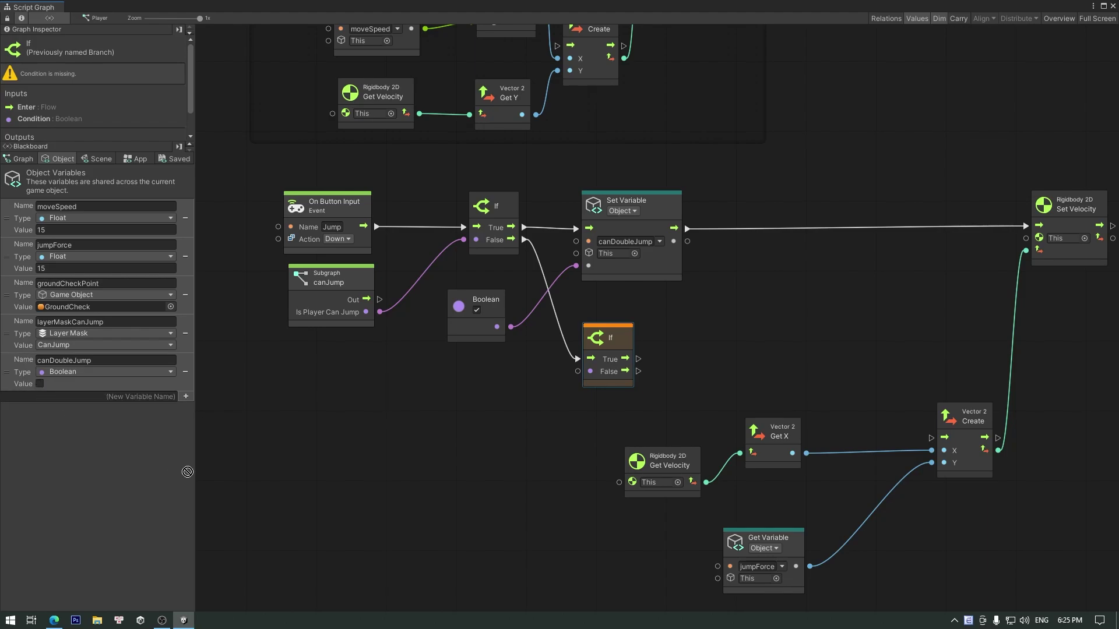
left_click_drag(187, 471, 430, 418)
left_click_drag(518, 437, 576, 373)
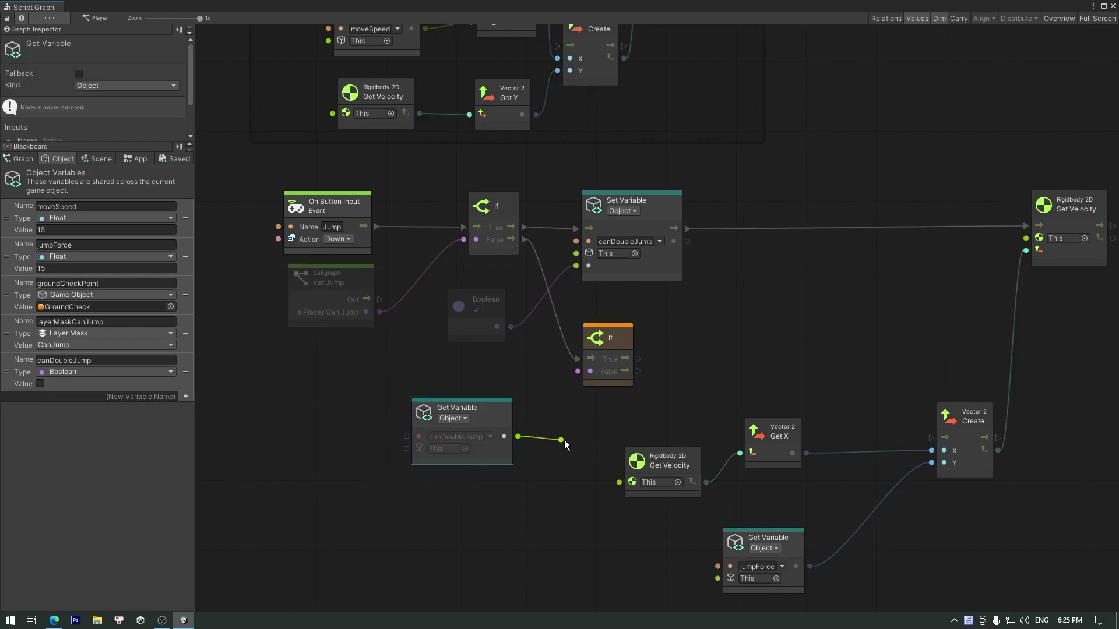
left_click_drag(509, 419, 511, 408)
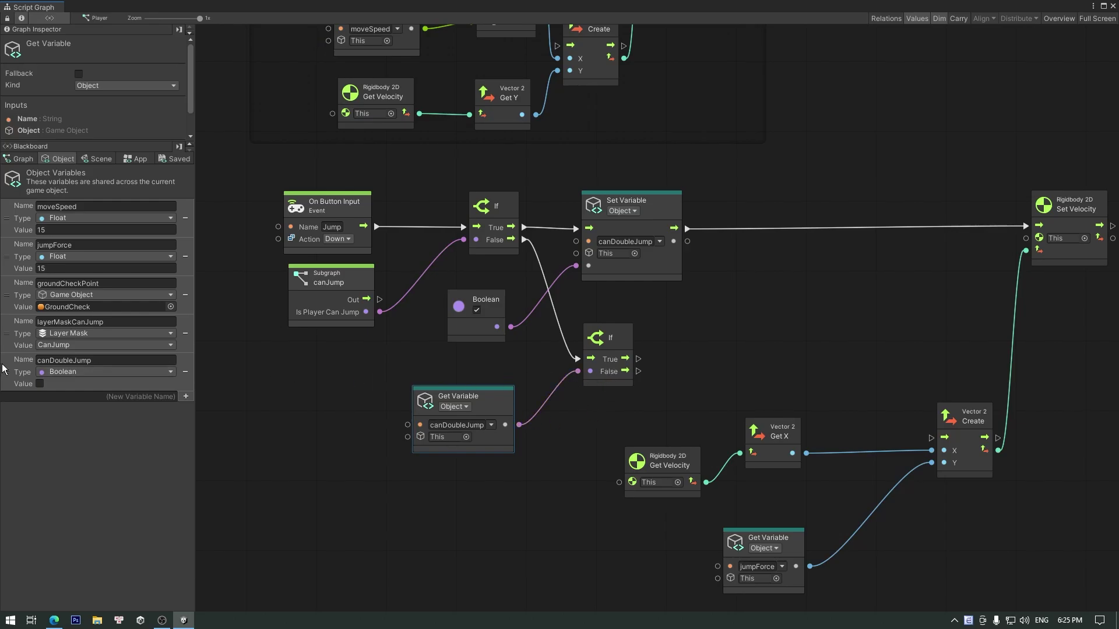
On the second If's True, set canDoubleJump to false, then continue to Set Velocity
left_click_drag(3, 369, 715, 293, "alt")
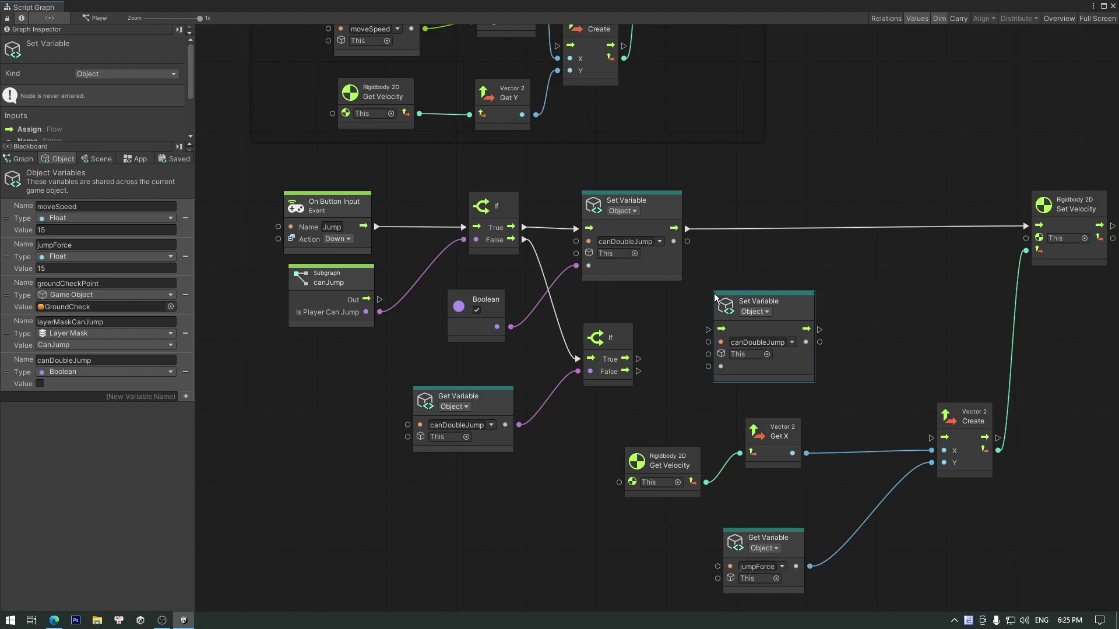
left_click_drag(639, 359, 710, 332)
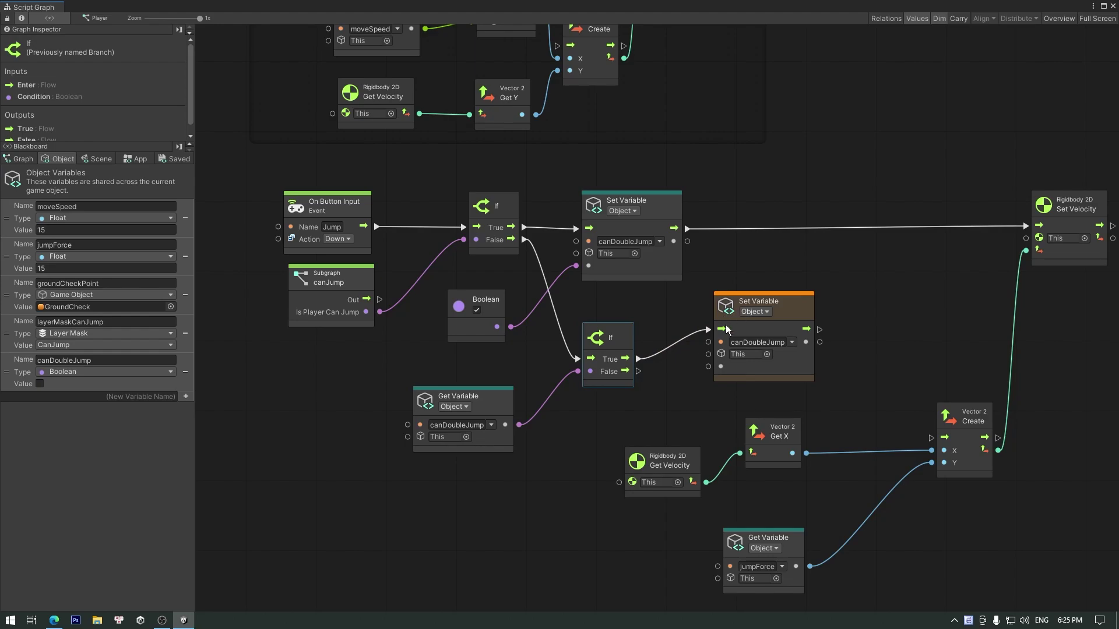
left_click_drag(730, 330, 733, 348)
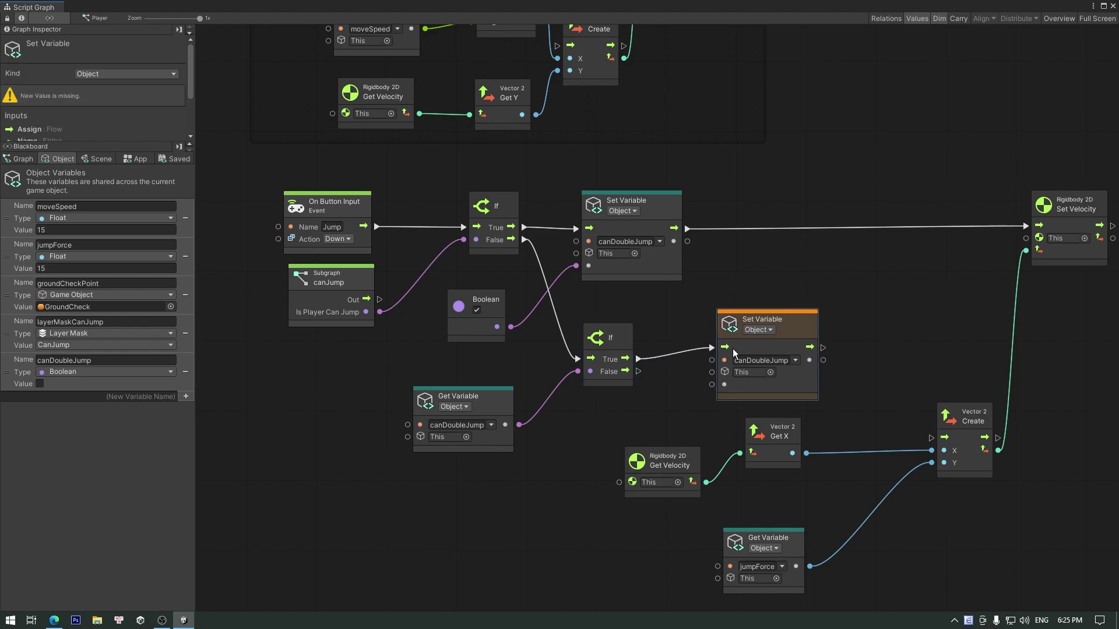
mouse_move(823, 348)
left_mouse_down()
mouse_move(1022, 275)
mouse_move(1028, 227)
left_mouse_up()
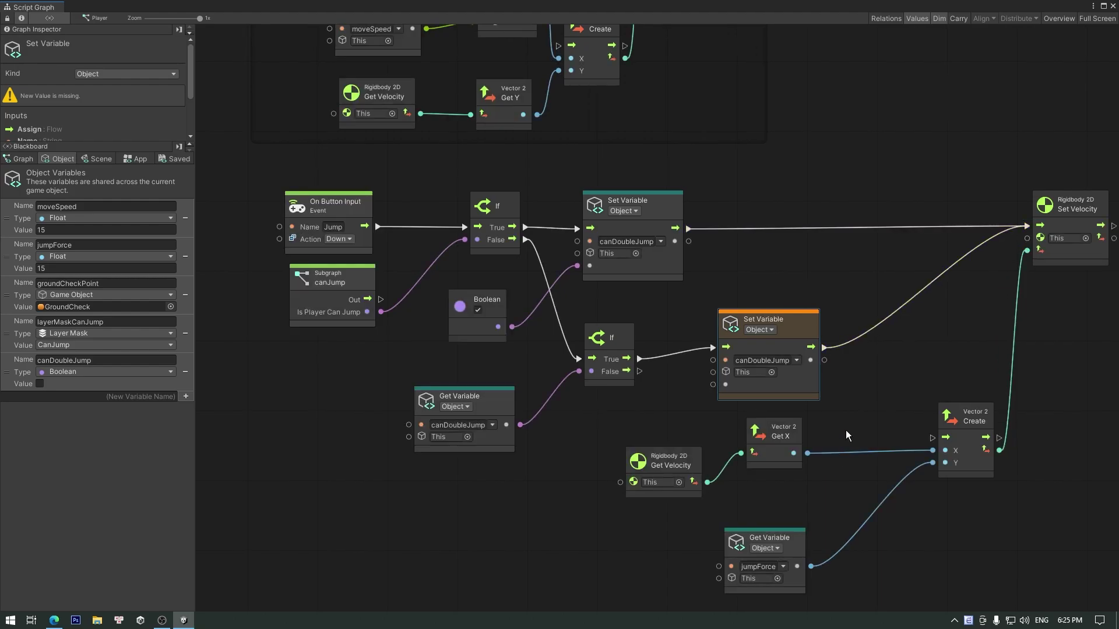
scroll(828, 414, "down", 3)
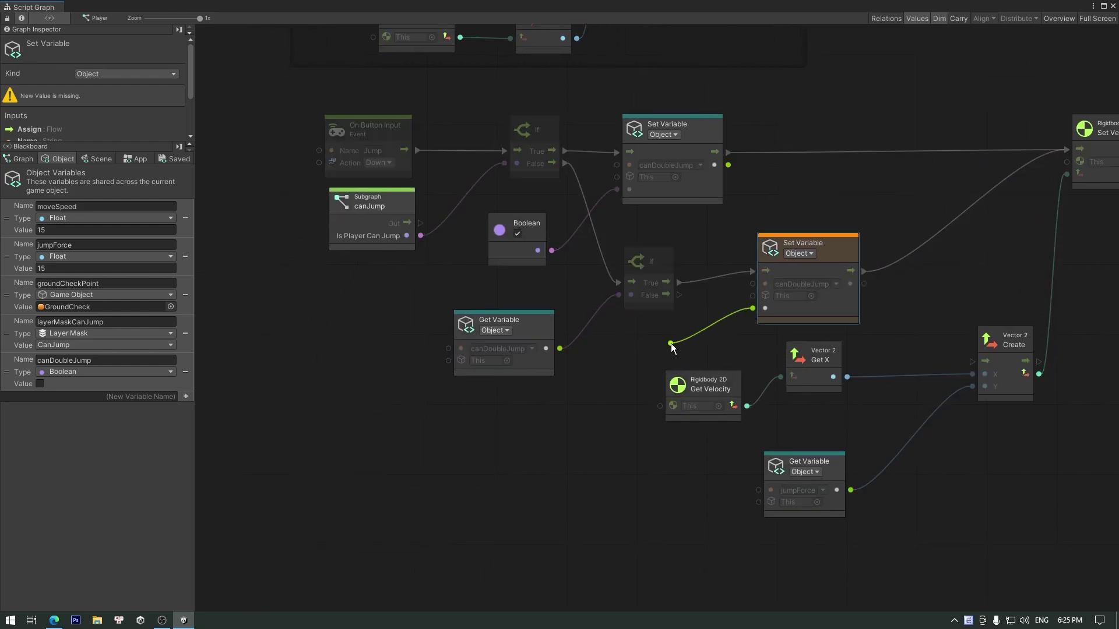
left_click_drag(753, 308, 671, 344)
left_click(696, 418)
left_click_drag(636, 352, 634, 380)
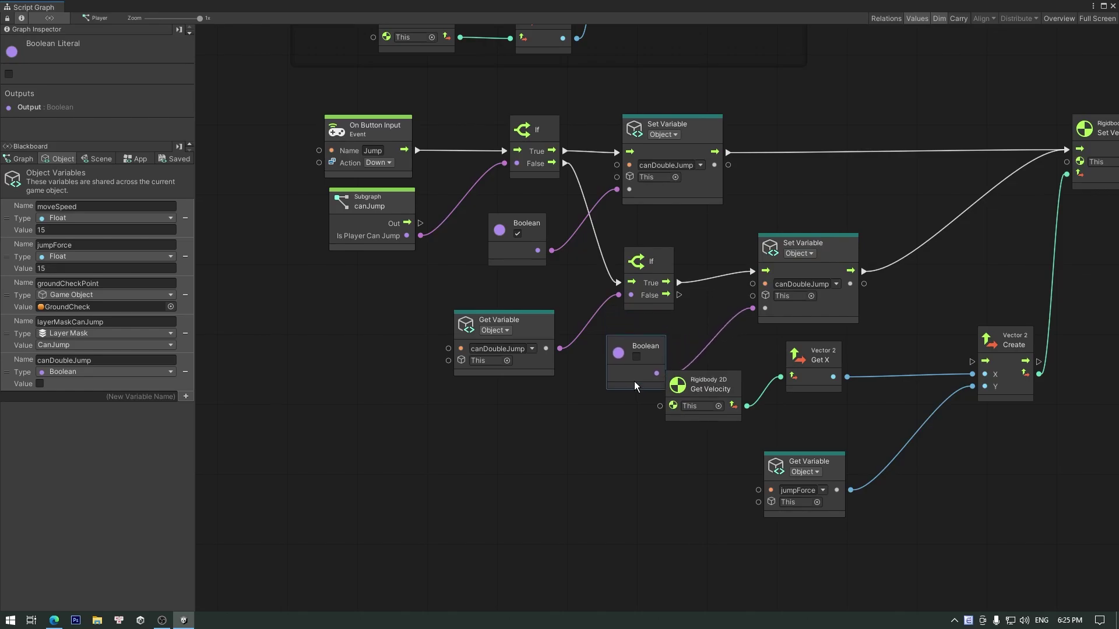
middle_click_drag(721, 417, 697, 482)
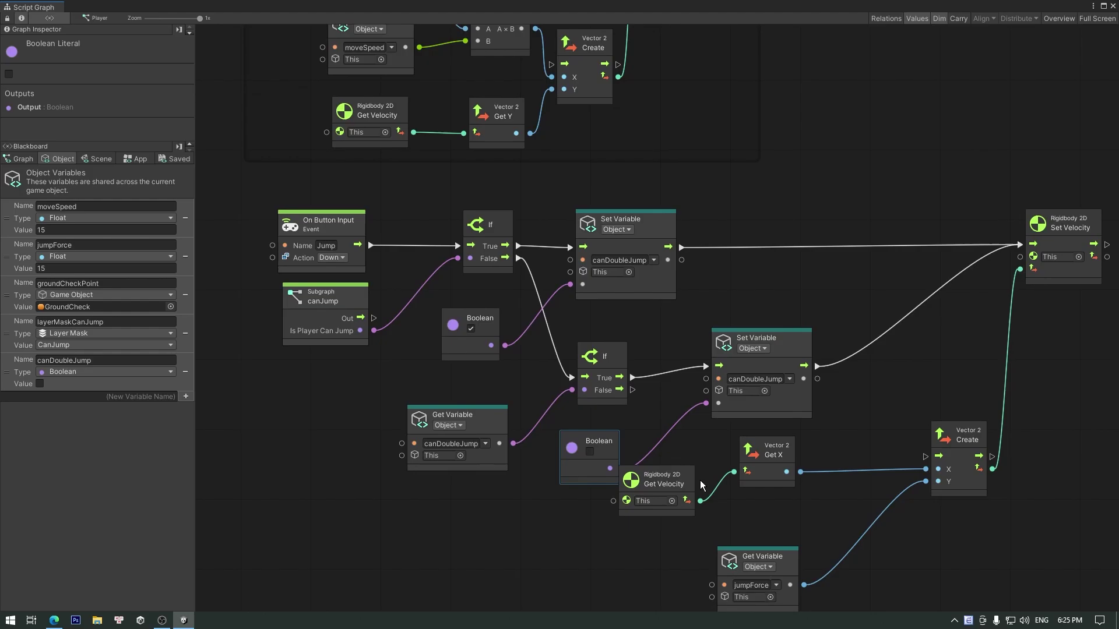
Rearrange Get Velocity, Get X and the jumpForce getter into a neat cluster below the branch
left_click(697, 482)
left_click_drag(686, 479, 695, 525)
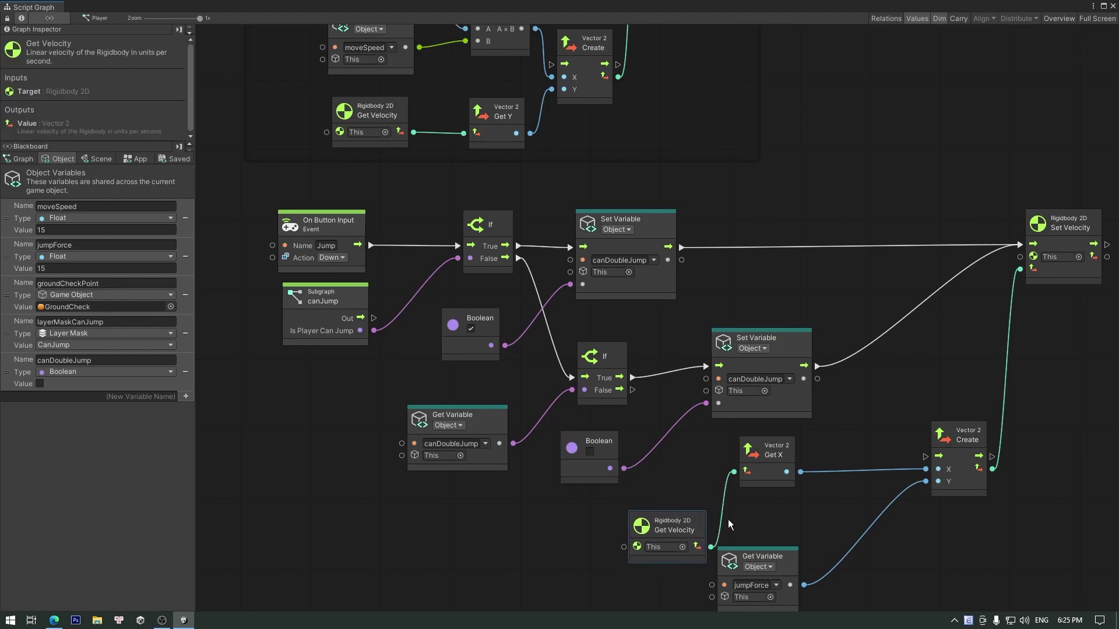
middle_click_drag(789, 565, 756, 441)
left_click_drag(736, 426, 743, 504)
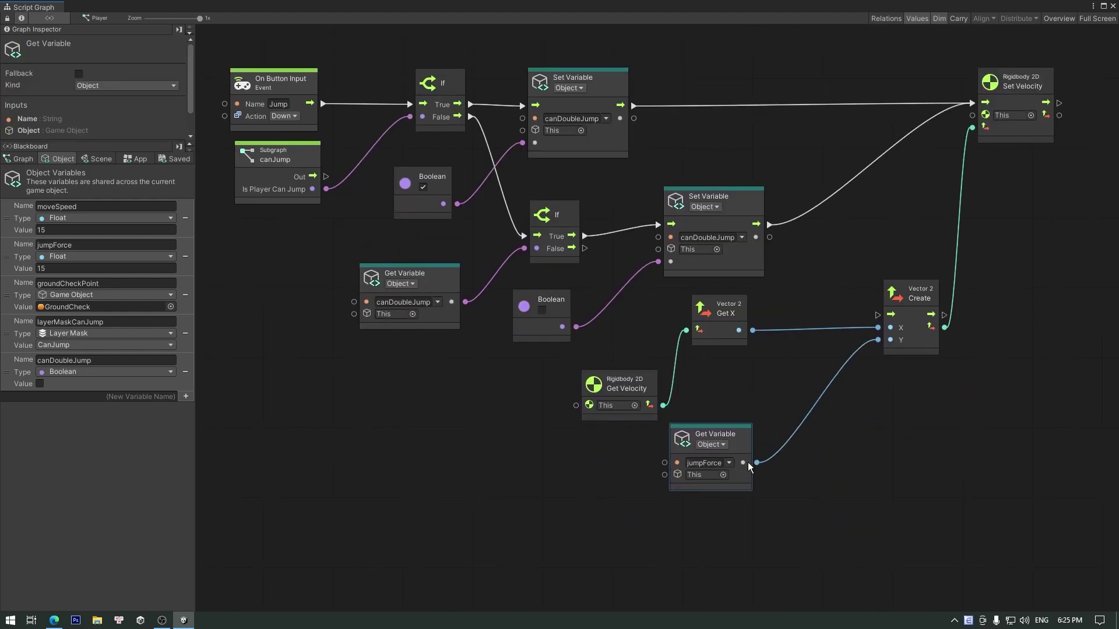
left_click_drag(732, 335, 740, 449)
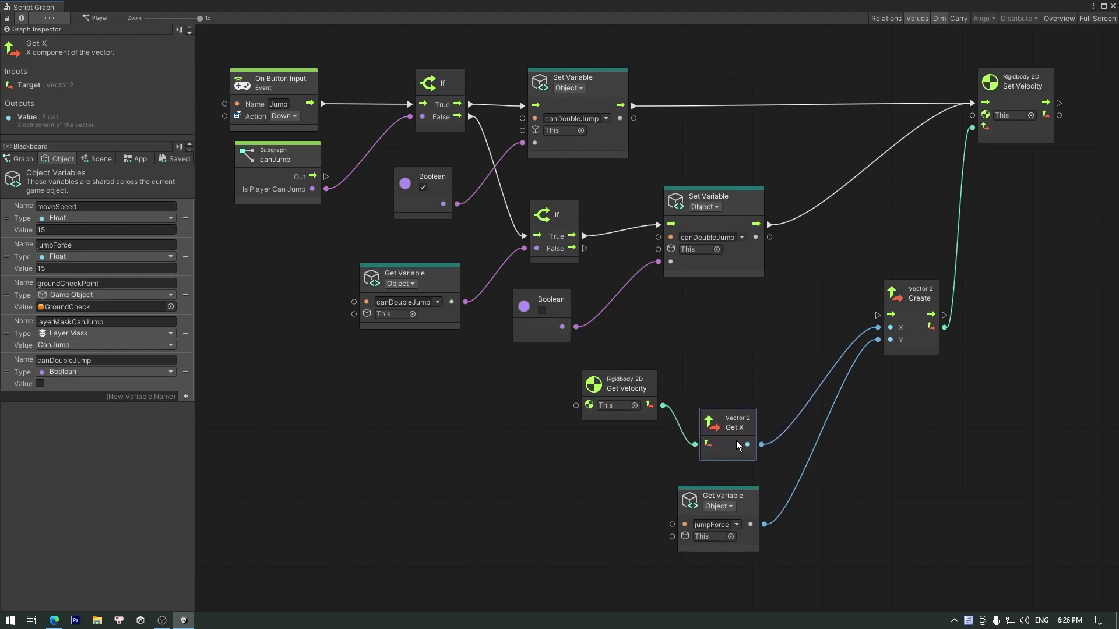
left_click_drag(643, 383, 634, 422)
mouse_move(721, 338)
middle_mouse_down()
mouse_move(748, 310)
mouse_move(745, 288)
middle_mouse_up()
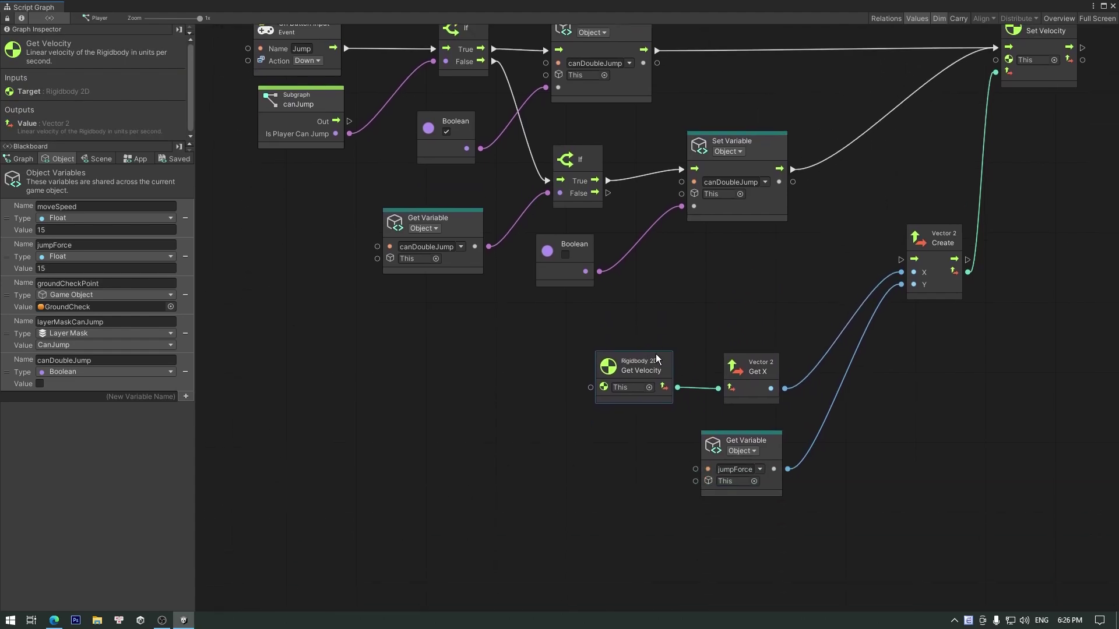
left_click_drag(654, 359, 771, 519)
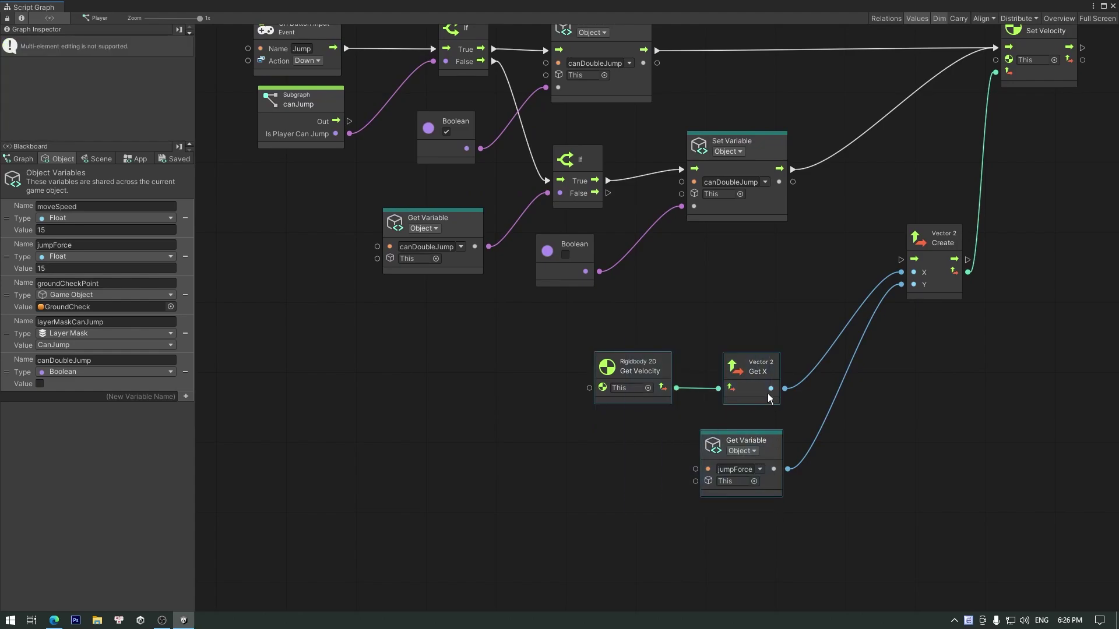
left_click_drag(768, 395, 790, 318)
Align the second canDoubleJump setter, Vector 2 Create and Set Velocity nodes
middle_click_drag(805, 279, 768, 353)
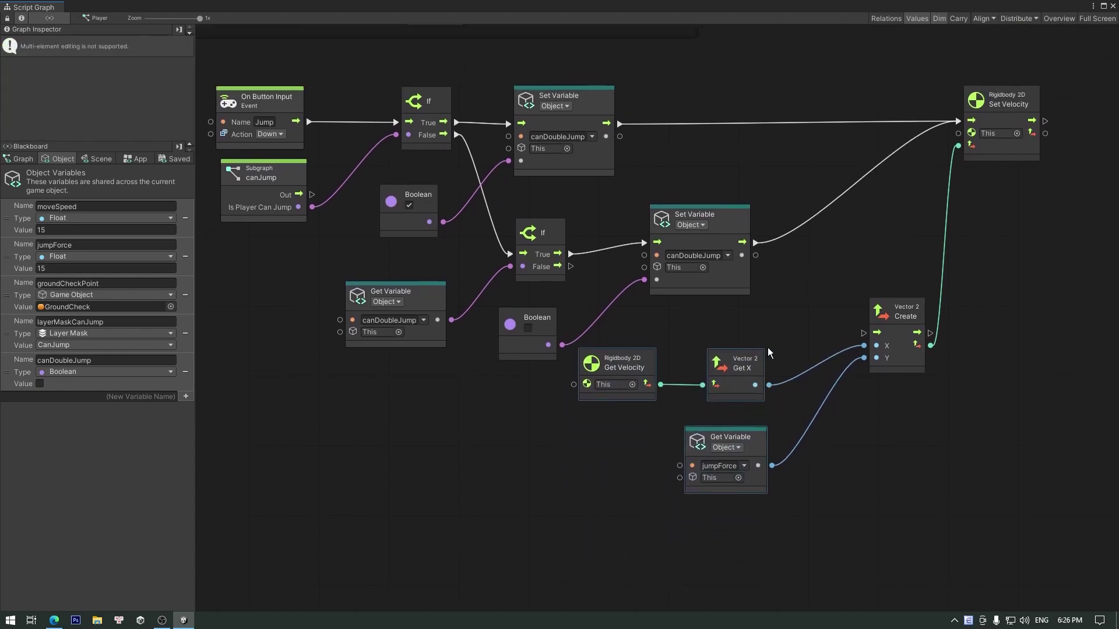
left_click_drag(732, 252, 742, 261)
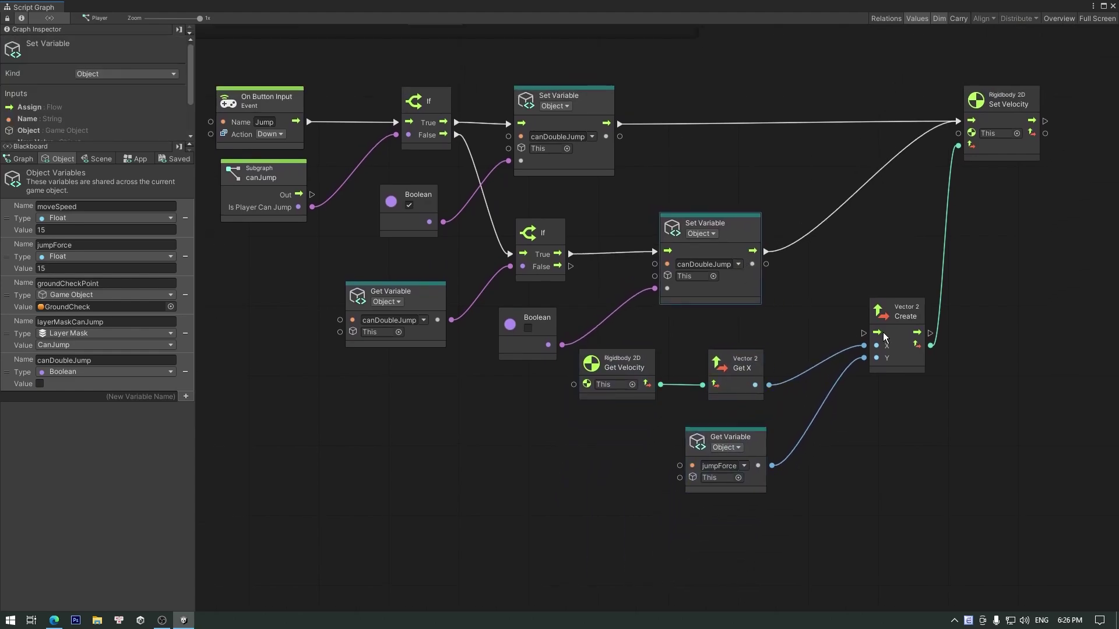
left_click_drag(884, 350, 866, 384)
mouse_move(747, 357)
middle_mouse_down()
mouse_move(877, 466)
mouse_move(797, 477)
middle_mouse_up()
left_click(1064, 225)
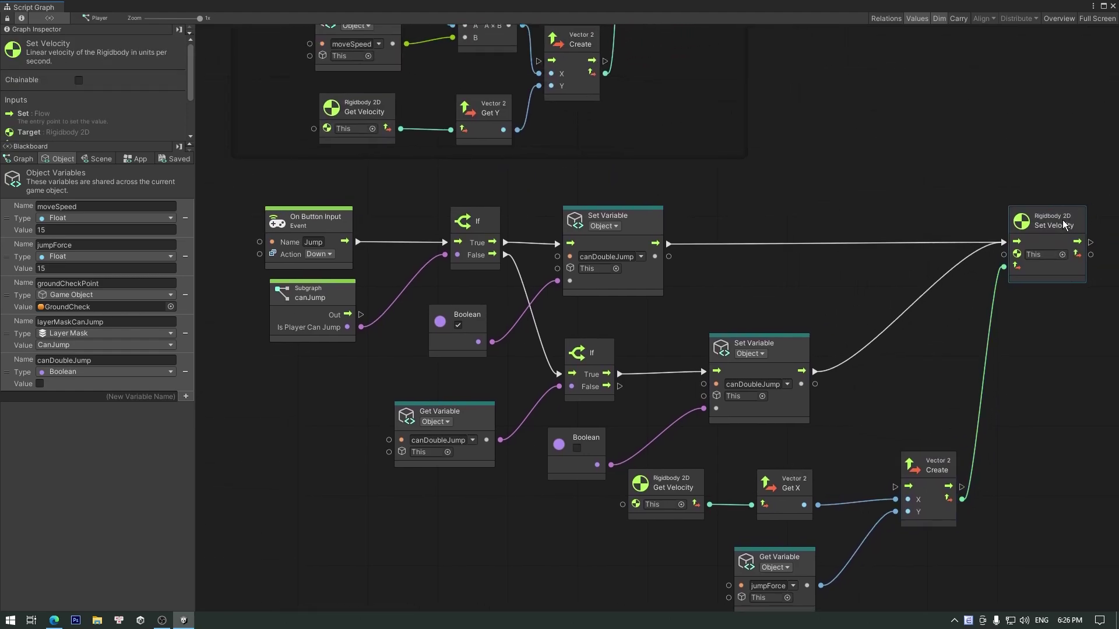
left_click_drag(1056, 224, 1056, 221)
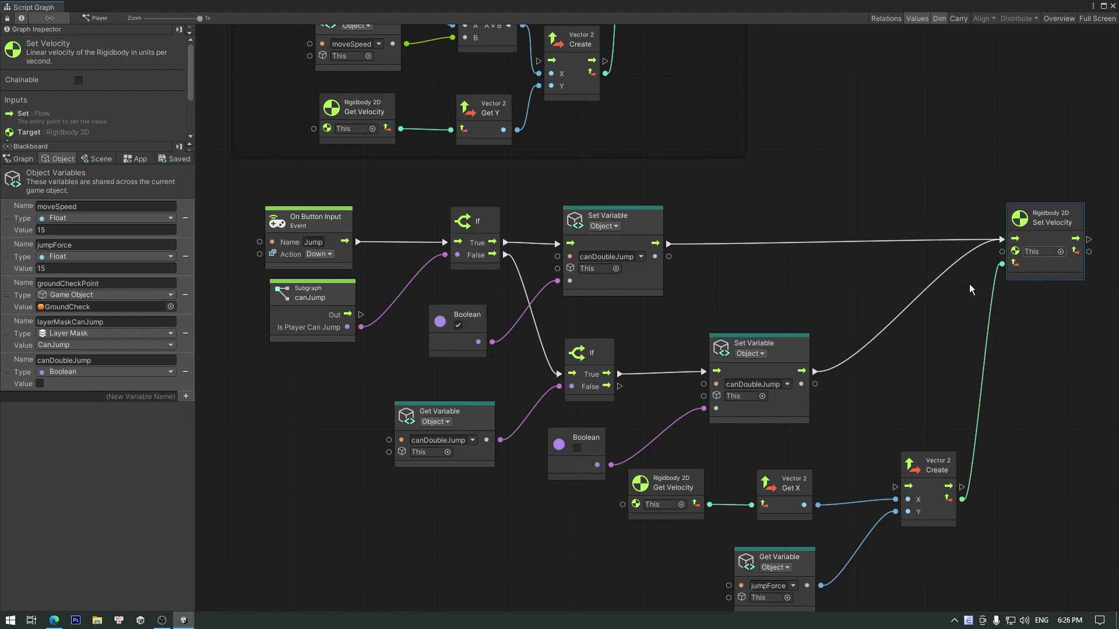
Enclose the jump nodes in a group titled 'Jump - Double Jump'
left_click_drag(200, 19, 184, 18)
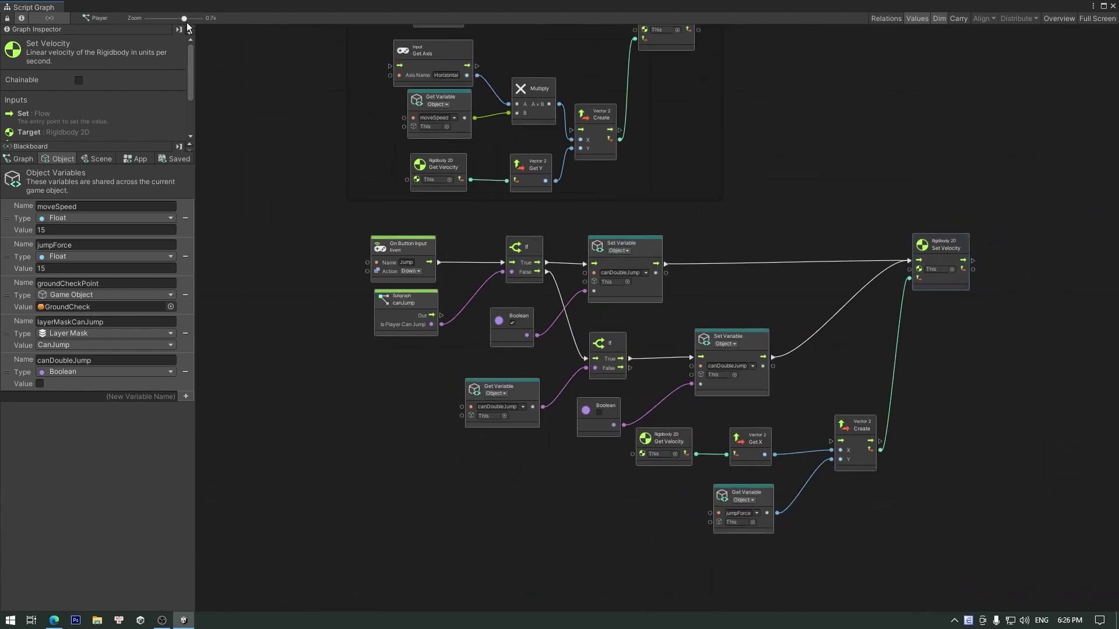
mouse_move(342, 218)
left_mouse_down("ctrl")
mouse_move(1010, 561)
mouse_move(1002, 550)
left_mouse_up("ctrl")
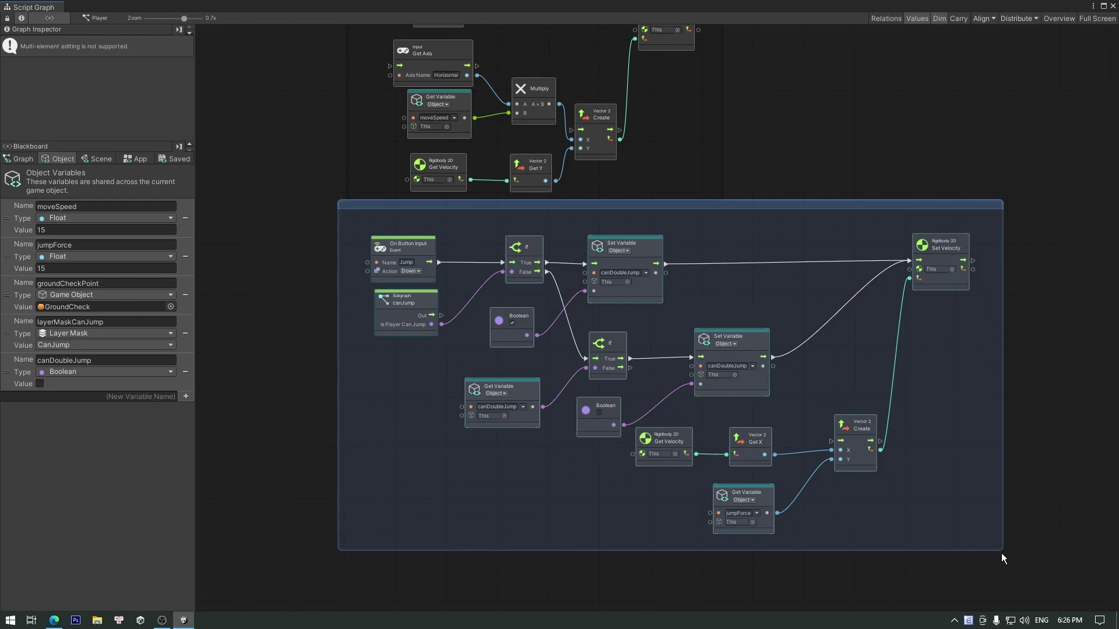
double_click(366, 203)
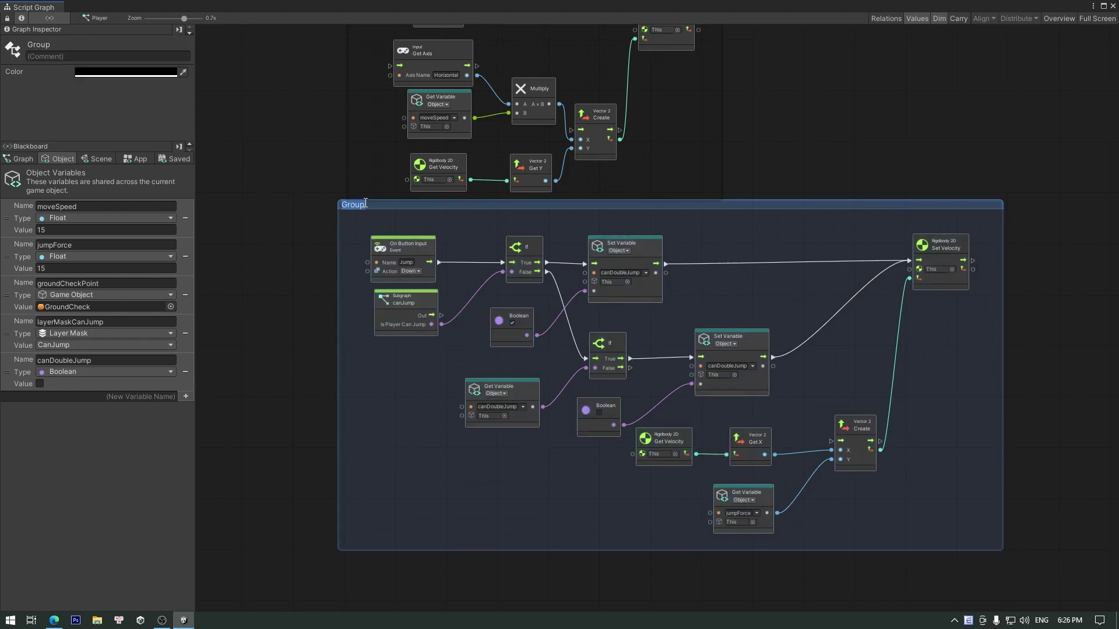
type("Jump - ")
type("Double")
type(" Jump")
left_click(293, 147)
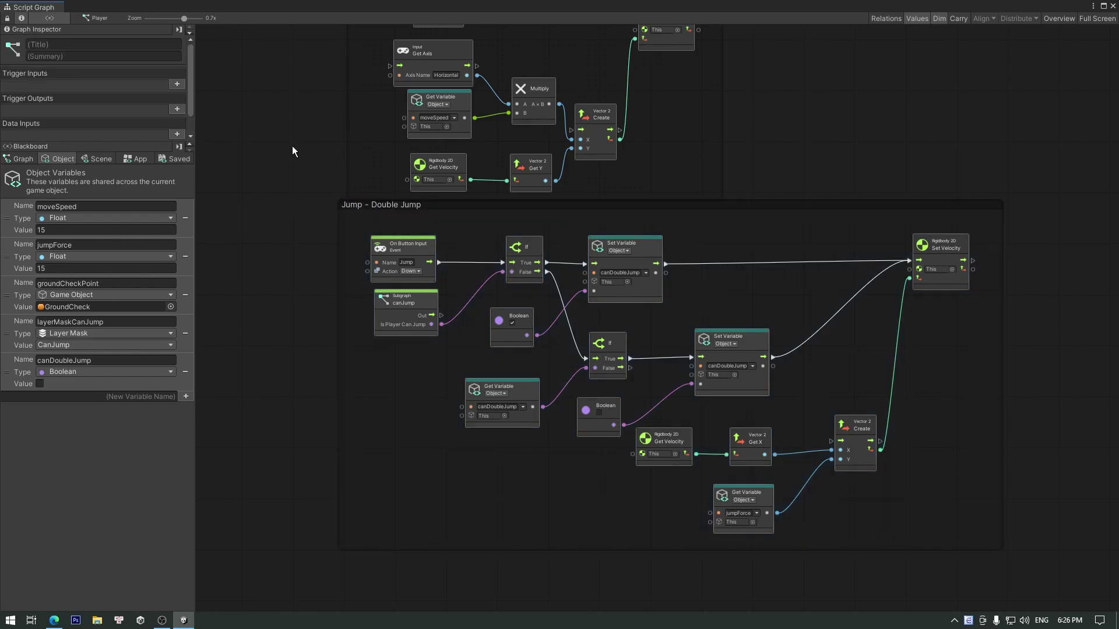
Shift the Jump - Double Jump group down slightly and close the Script Graph window
left_click(517, 207)
left_click_drag(744, 212, 753, 234)
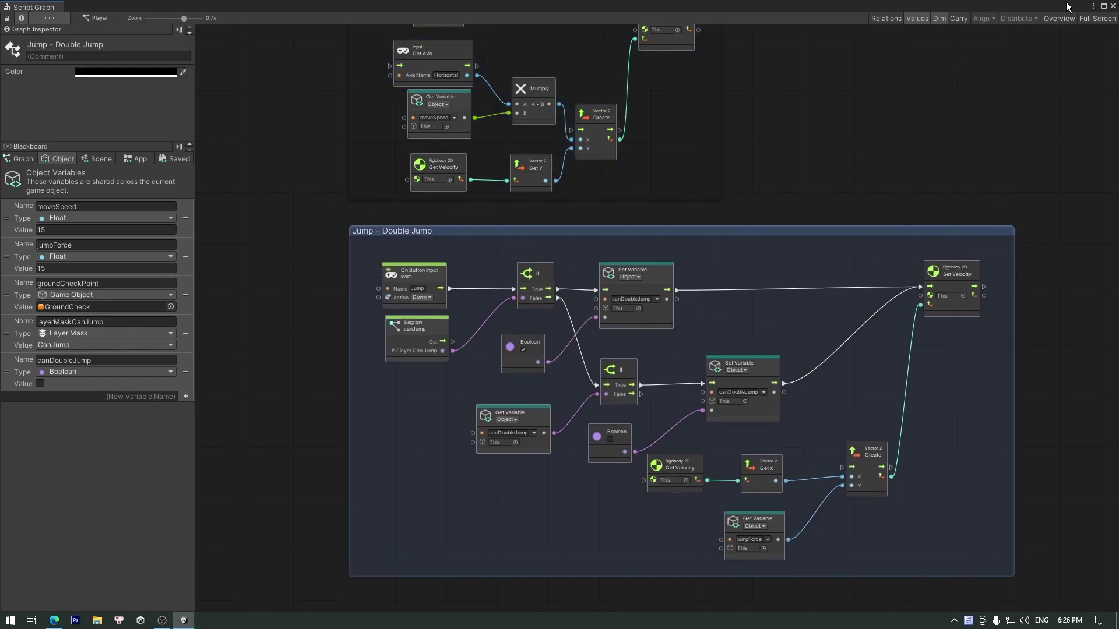
left_click(1113, 7)
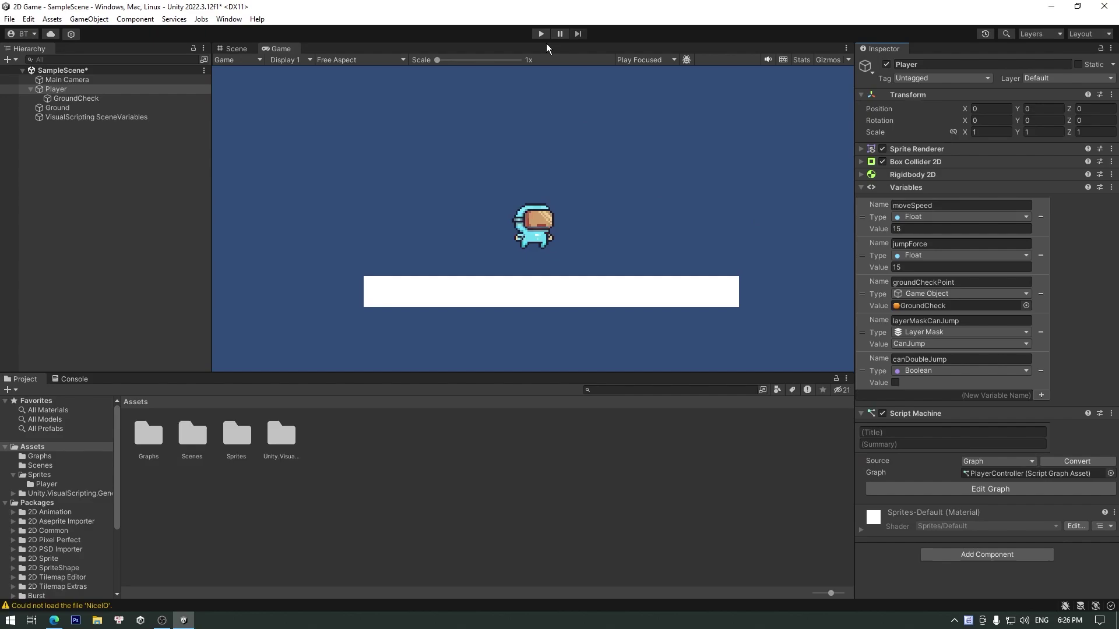
Enter Play mode and test moving left and right, jumping and double-jumping with Space
left_click(541, 33)
key("Left")
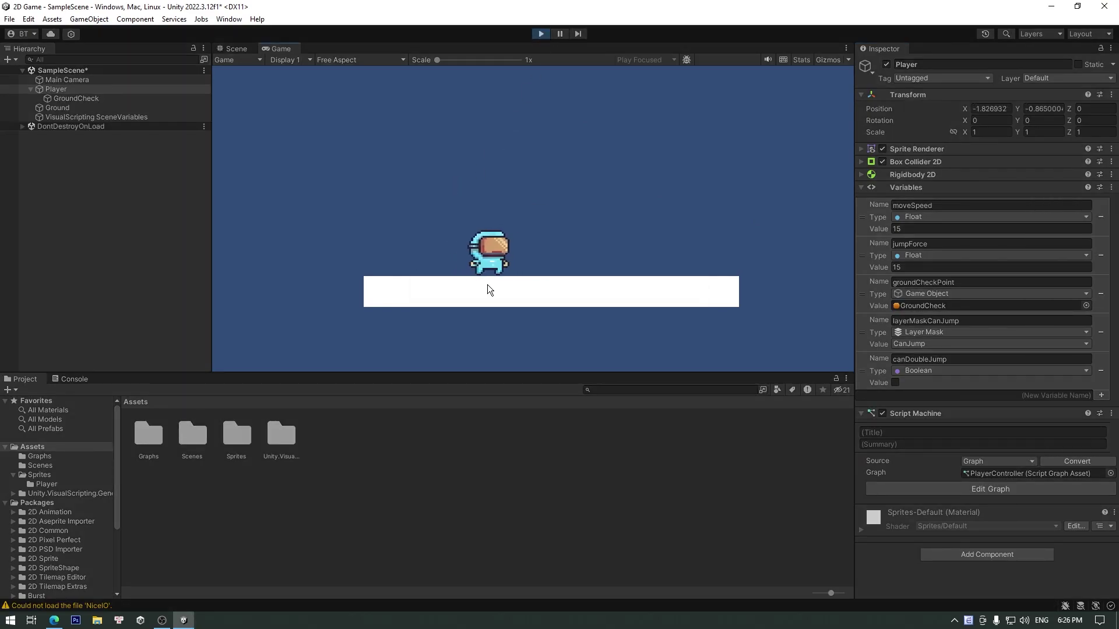
key("space")
key("space")
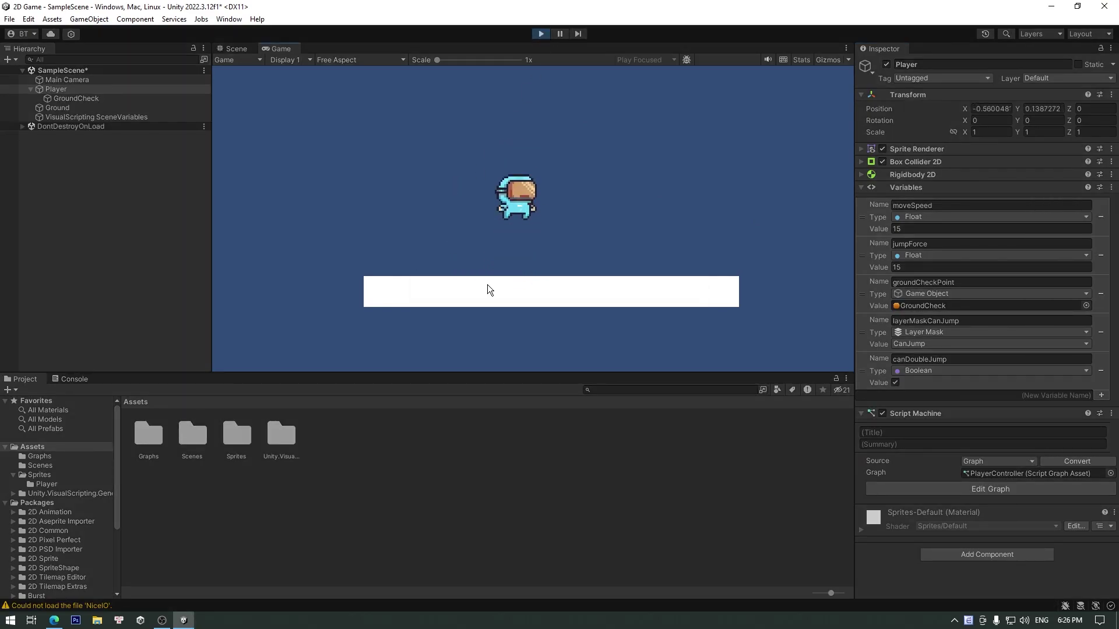
key("space")
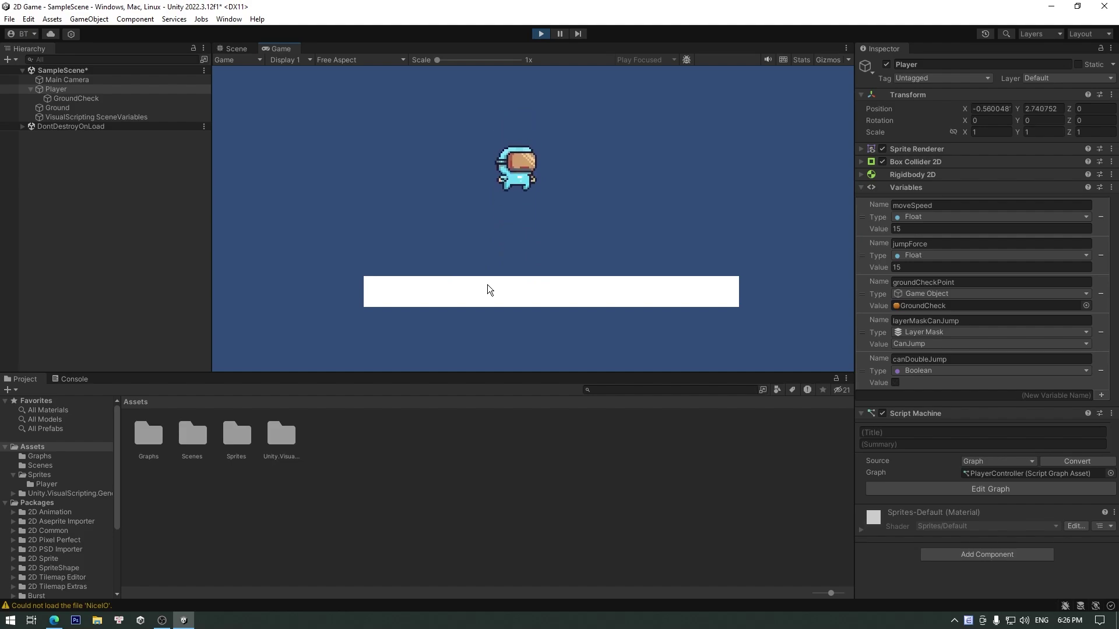
key("Right")
key("space")
key("Left")
key("space")
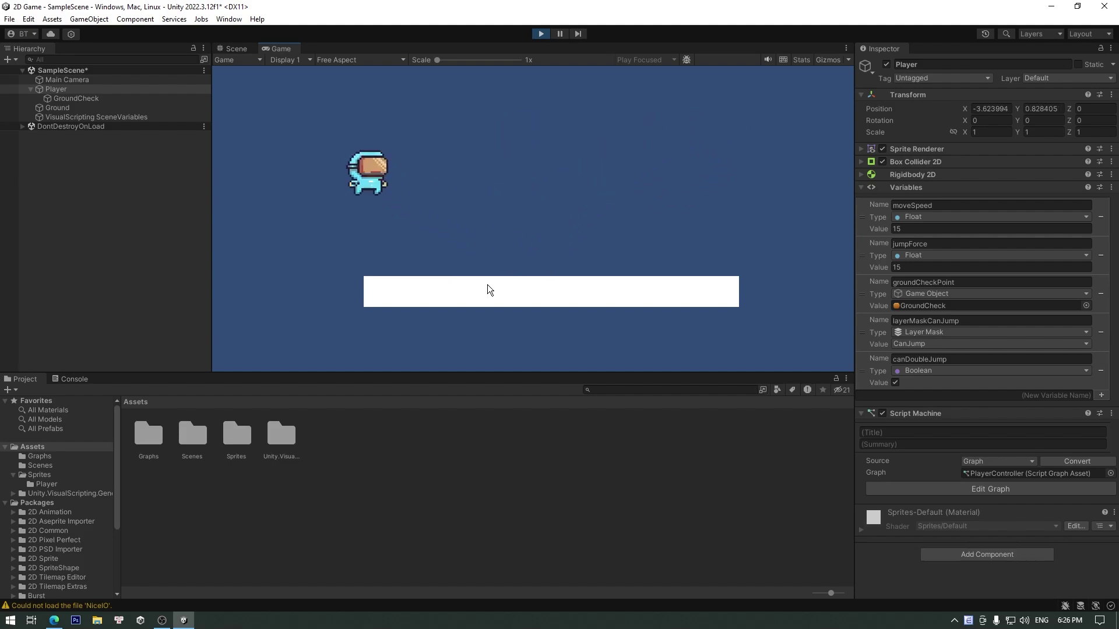
key("Right")
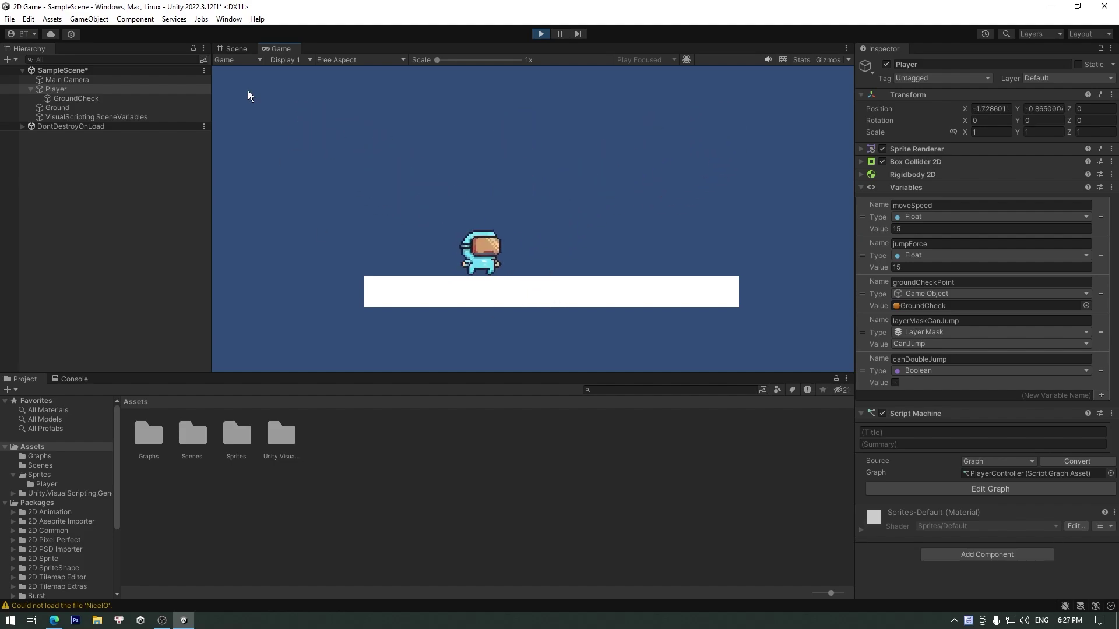
In the Scene view, create a new 2D Square sprite from the Hierarchy
left_click(228, 48)
scroll(469, 239, "down", 5)
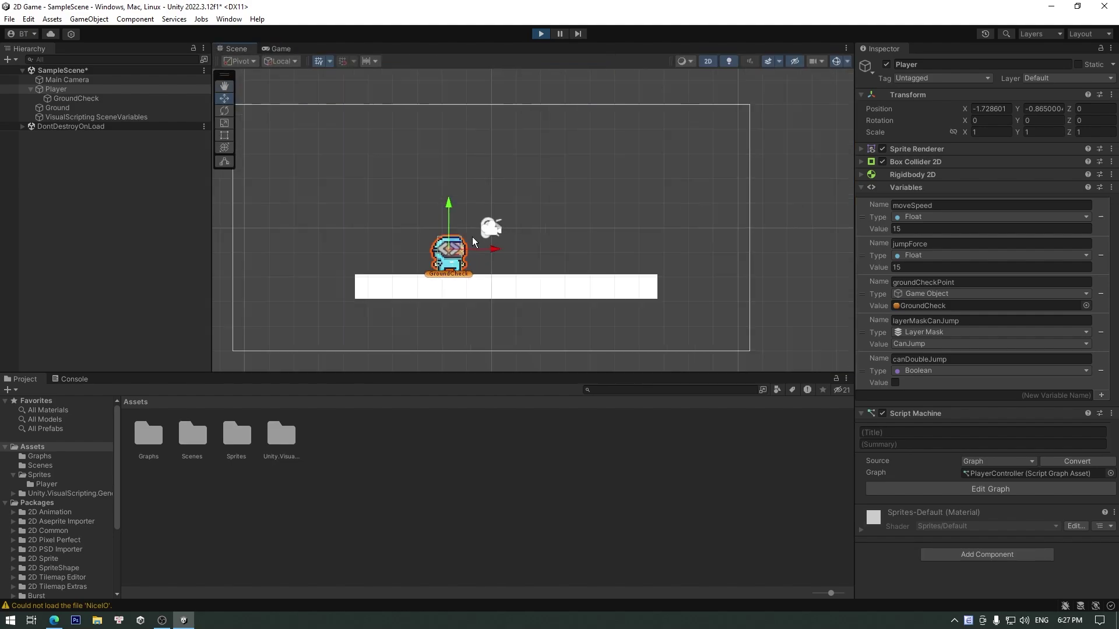
scroll(472, 237, "down", 3)
left_click(505, 265)
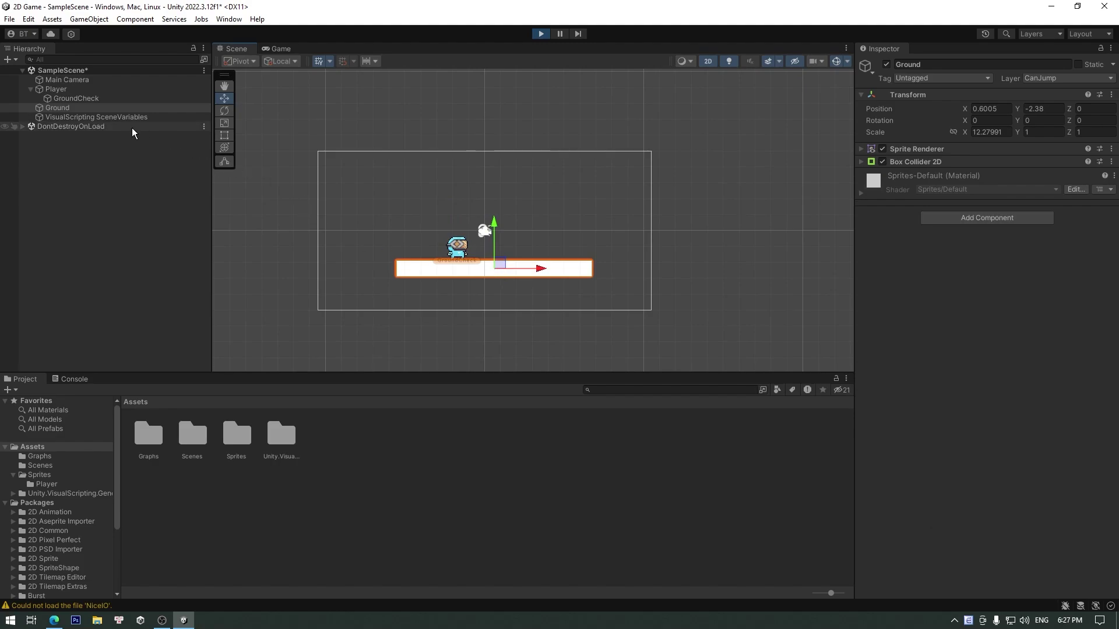
left_click(100, 168)
right_click(101, 168)
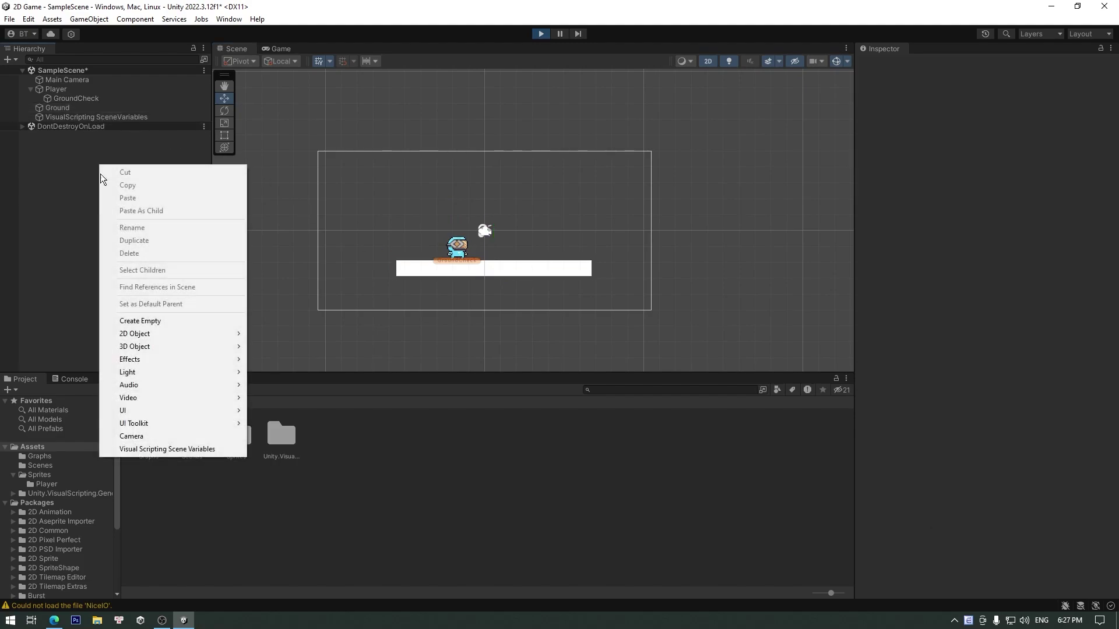
mouse_move(137, 335)
mouse_move(287, 335)
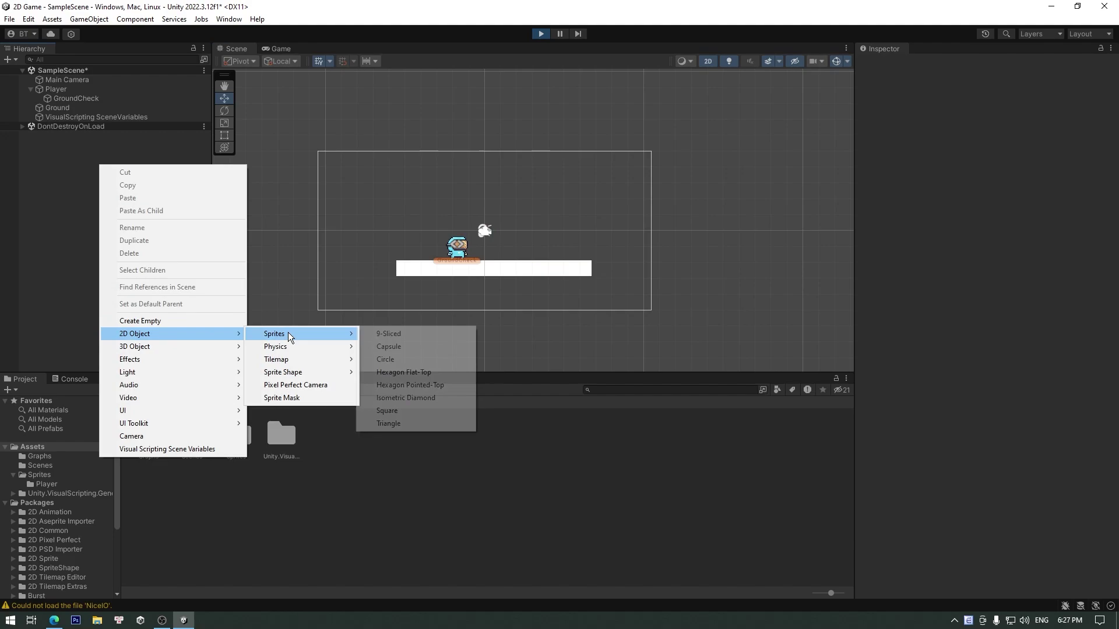
left_click(416, 410)
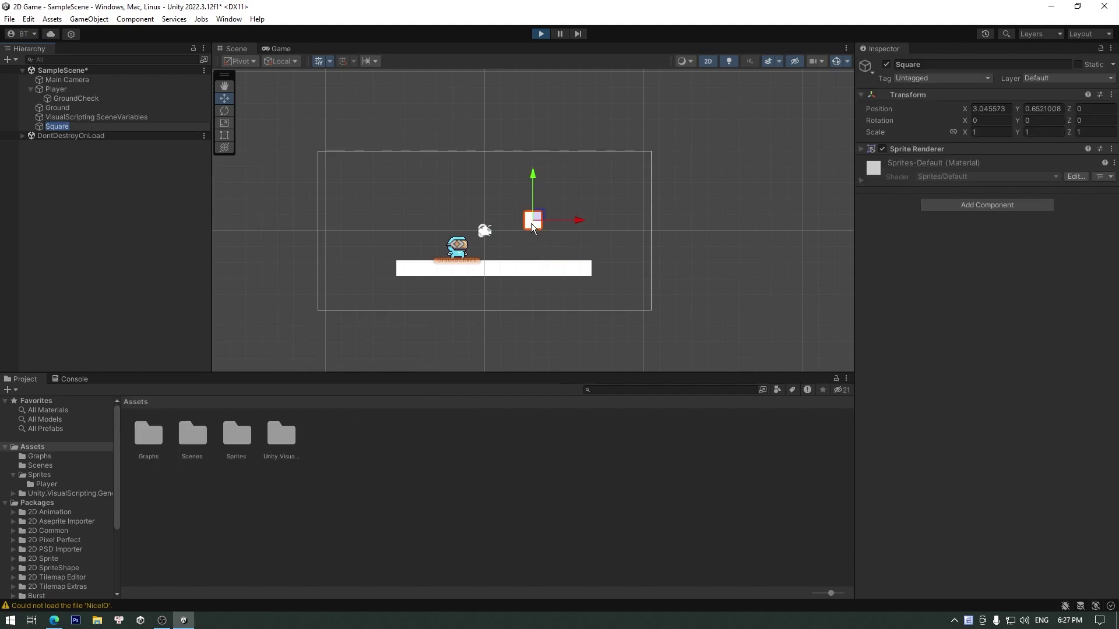
Move the square right of the ground and stretch it horizontally into a wide platform
left_click_drag(533, 220, 573, 235)
scroll(599, 227, "up", 3)
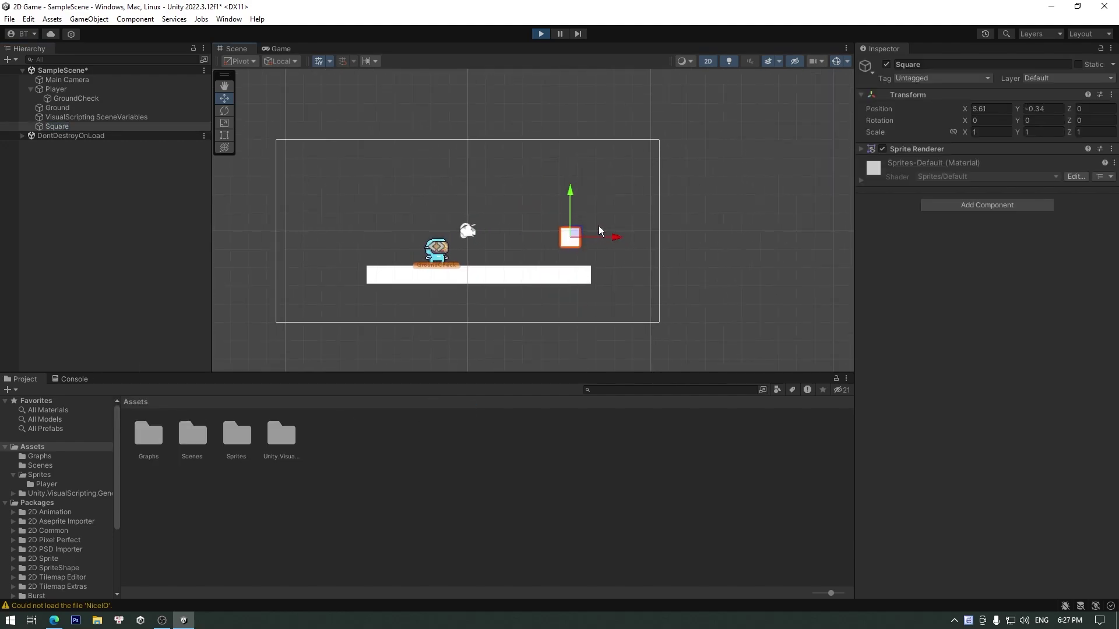
left_click(225, 124)
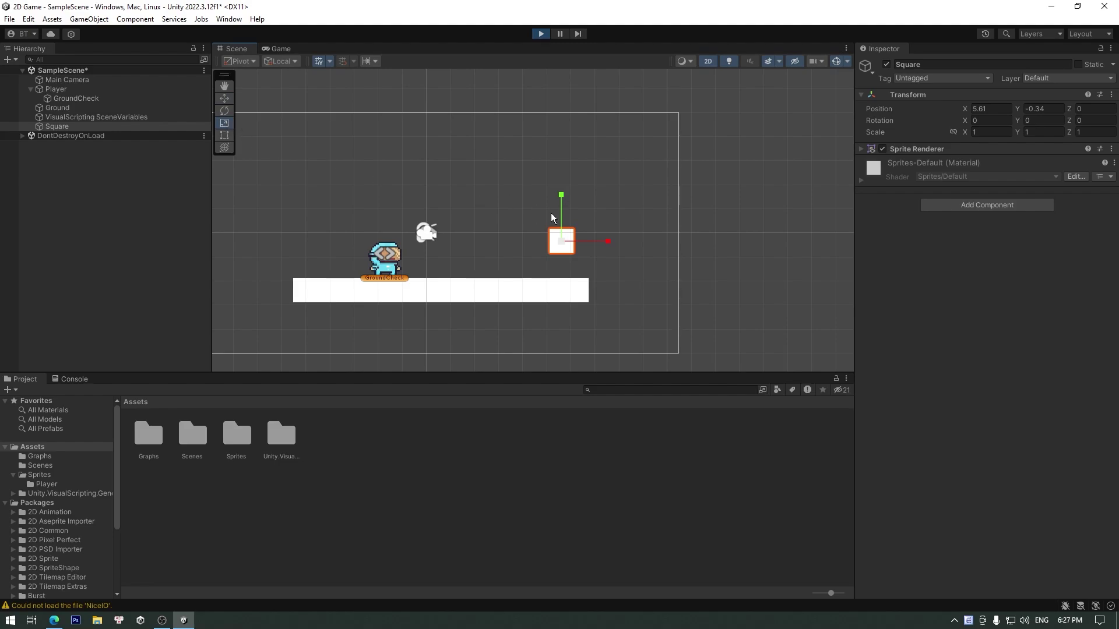
left_click_drag(608, 241, 688, 250)
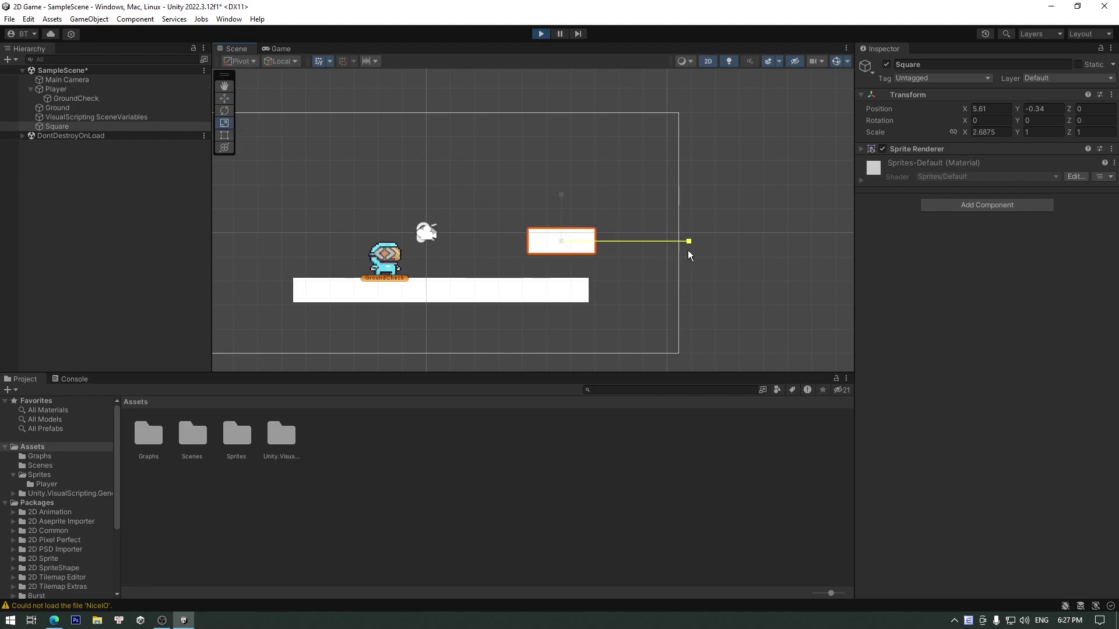
Add a Box Collider 2D to the square and put it on the CanJump layer
left_click(956, 199)
type("box")
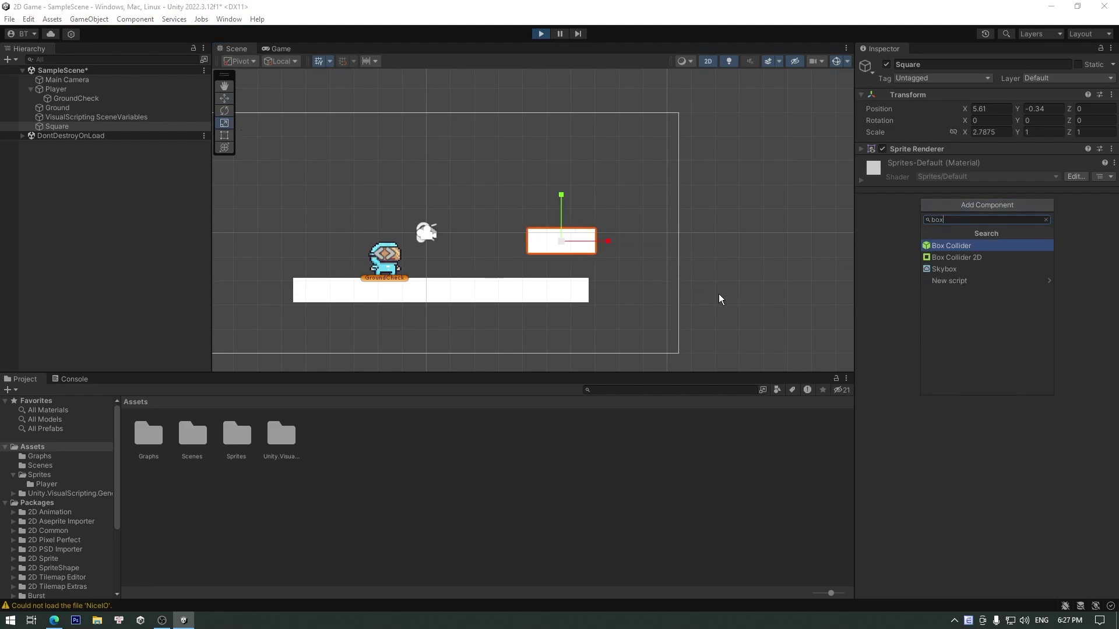
left_click(953, 257)
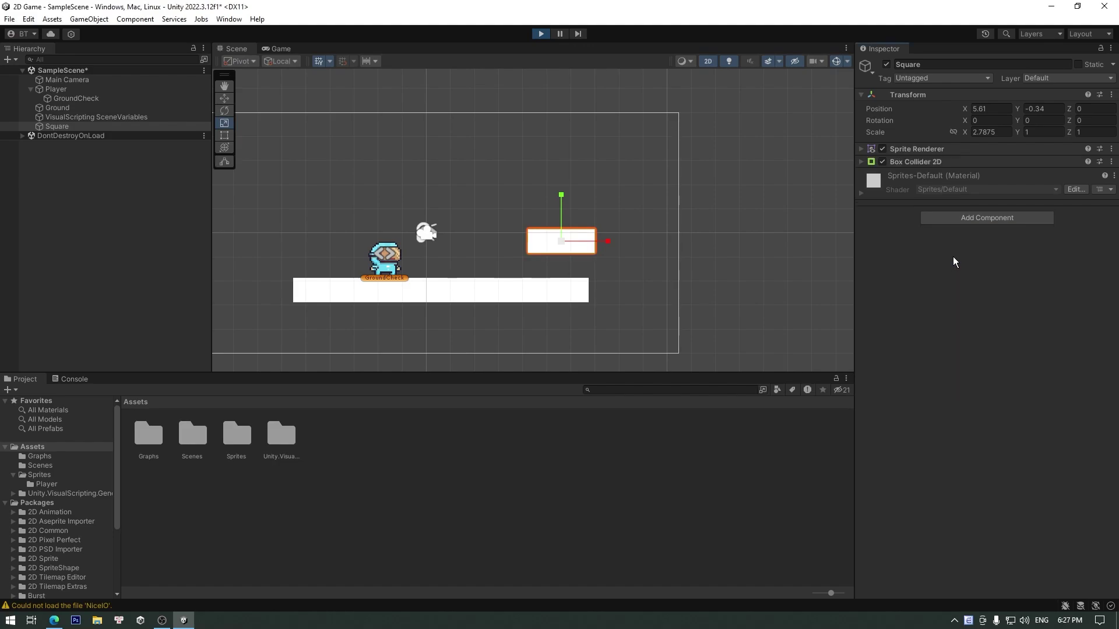
left_click(1030, 79)
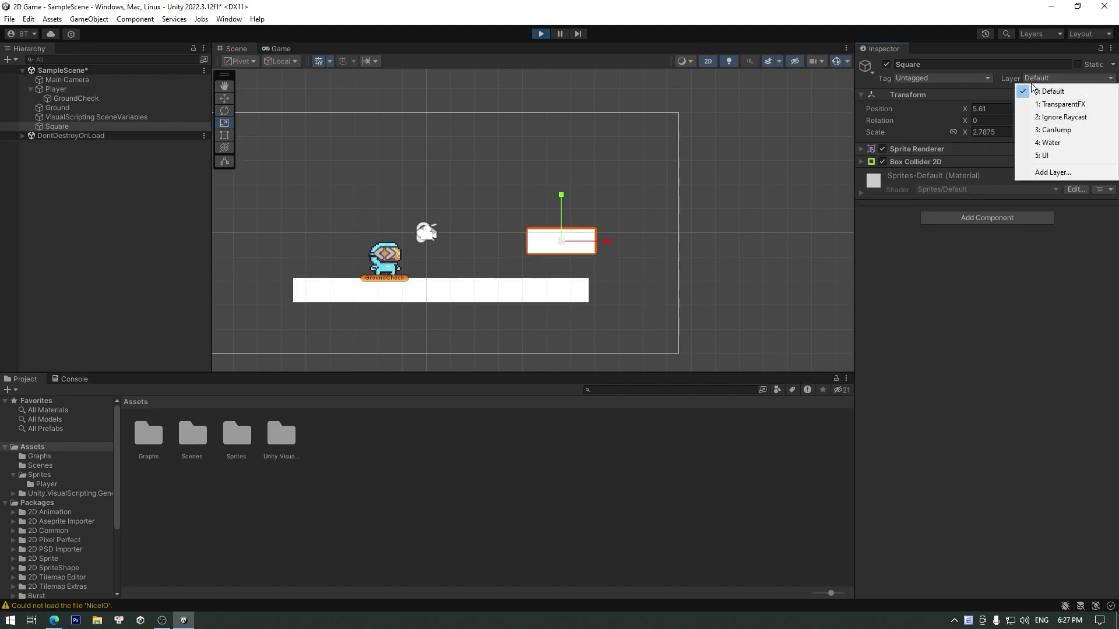
left_click(1051, 132)
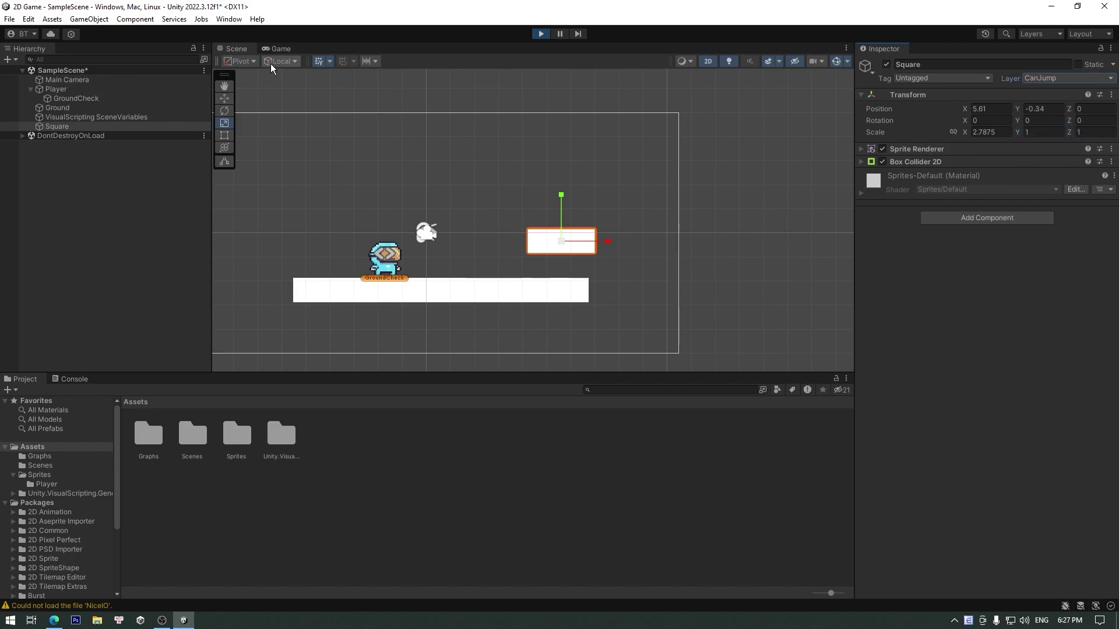
left_click(281, 48)
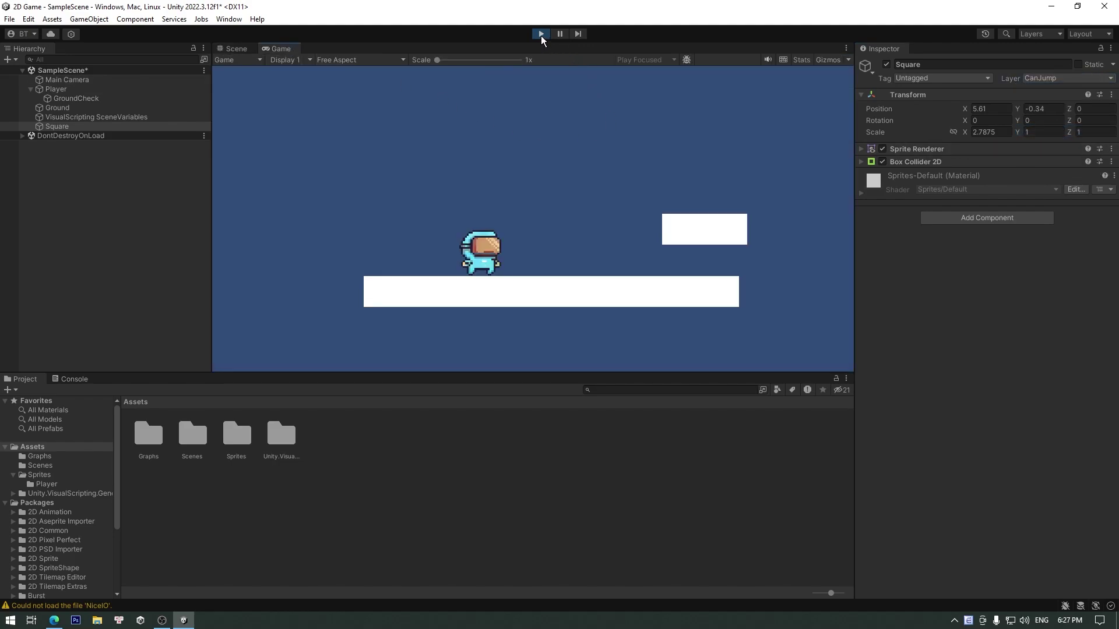
Run the player right and jump toward the new platform, then jump again from it
key("Left")
key("Right")
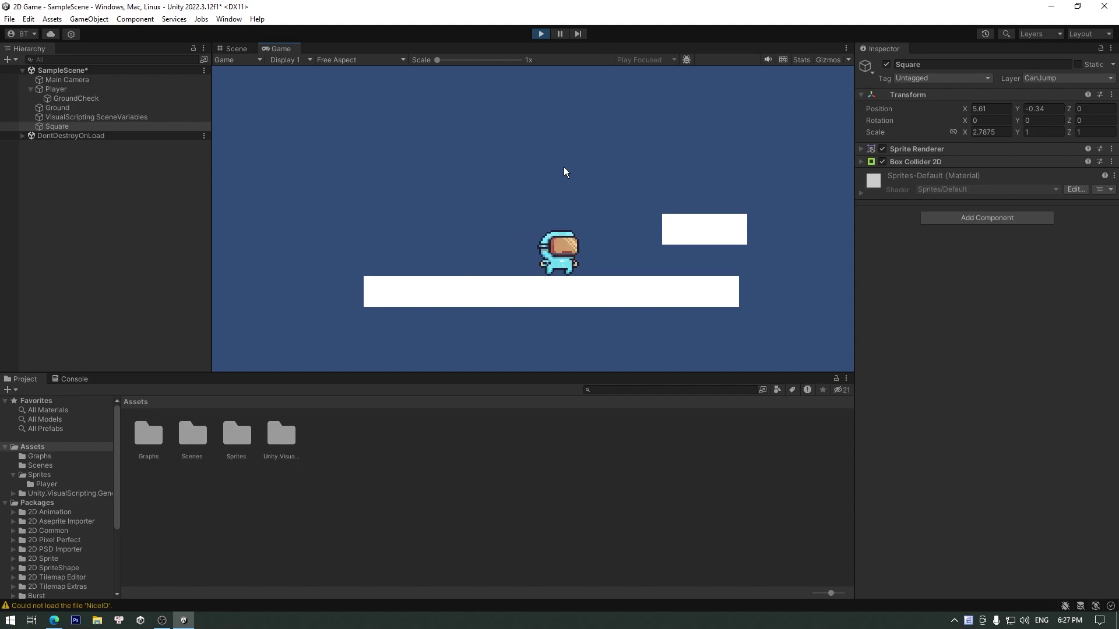
key("space")
key("space")
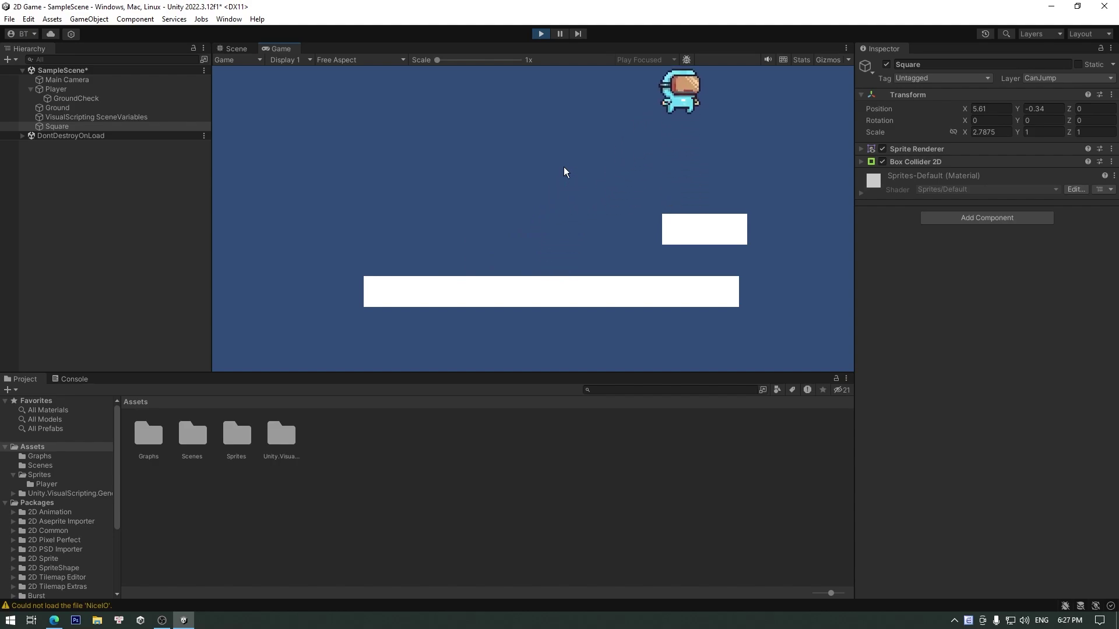
key("Left")
key("Left")
key("Right")
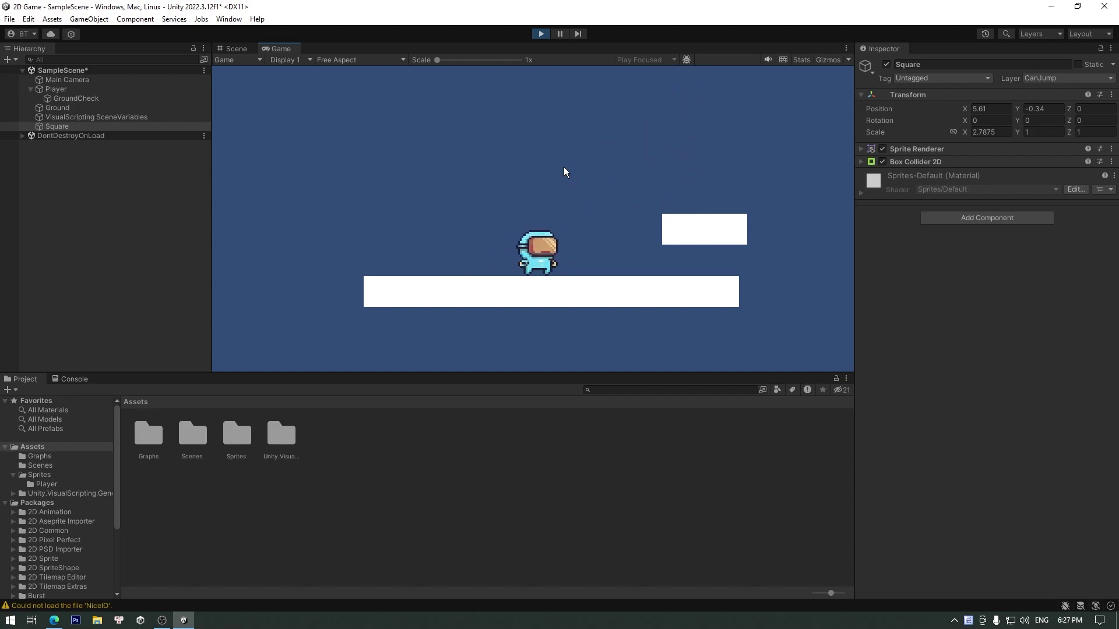